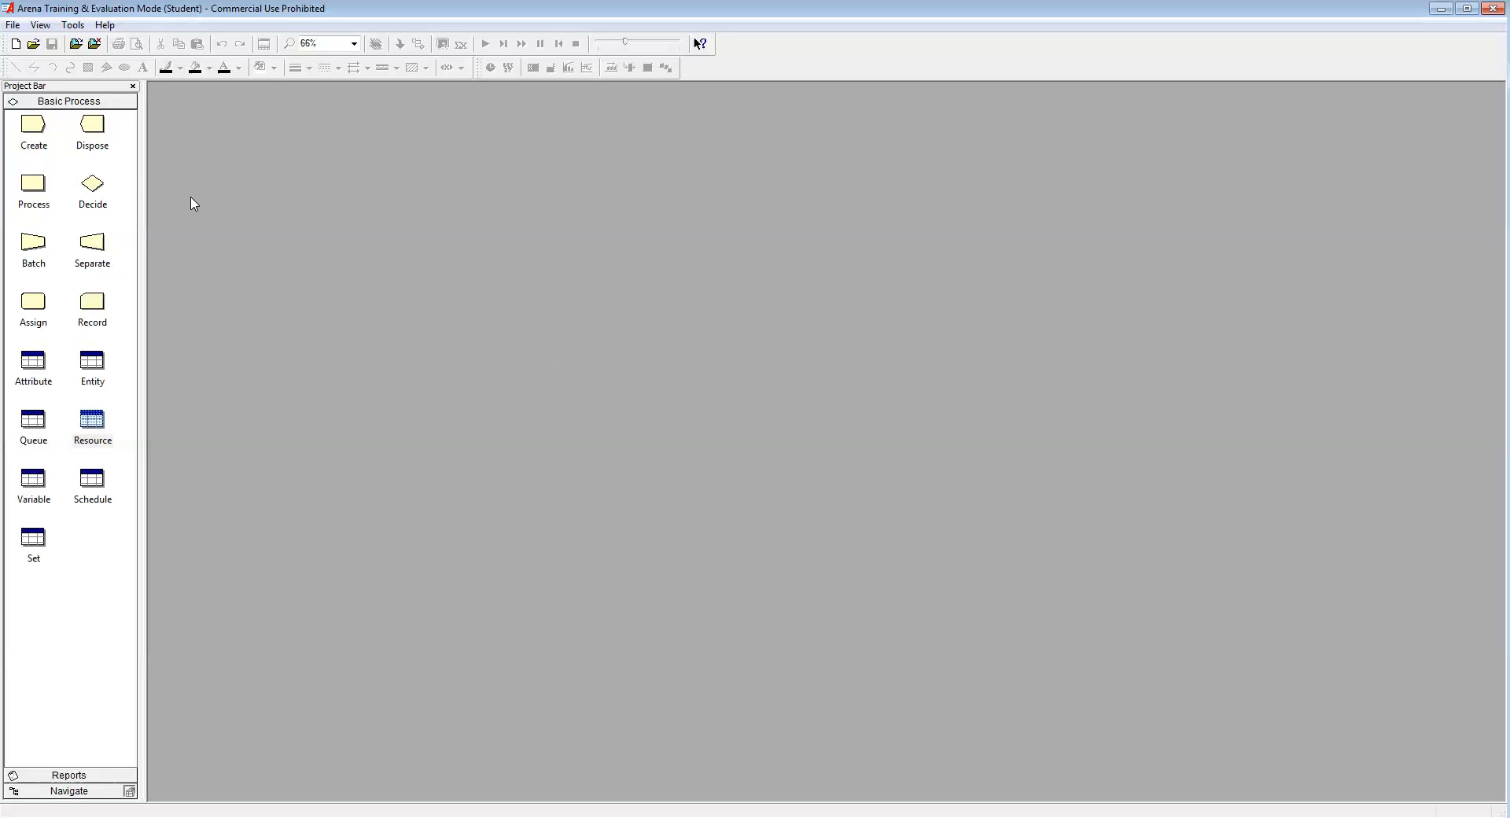
Step: Create a blank model and save it as Example-5.doe next to Example-4.doe
left_click(14, 44)
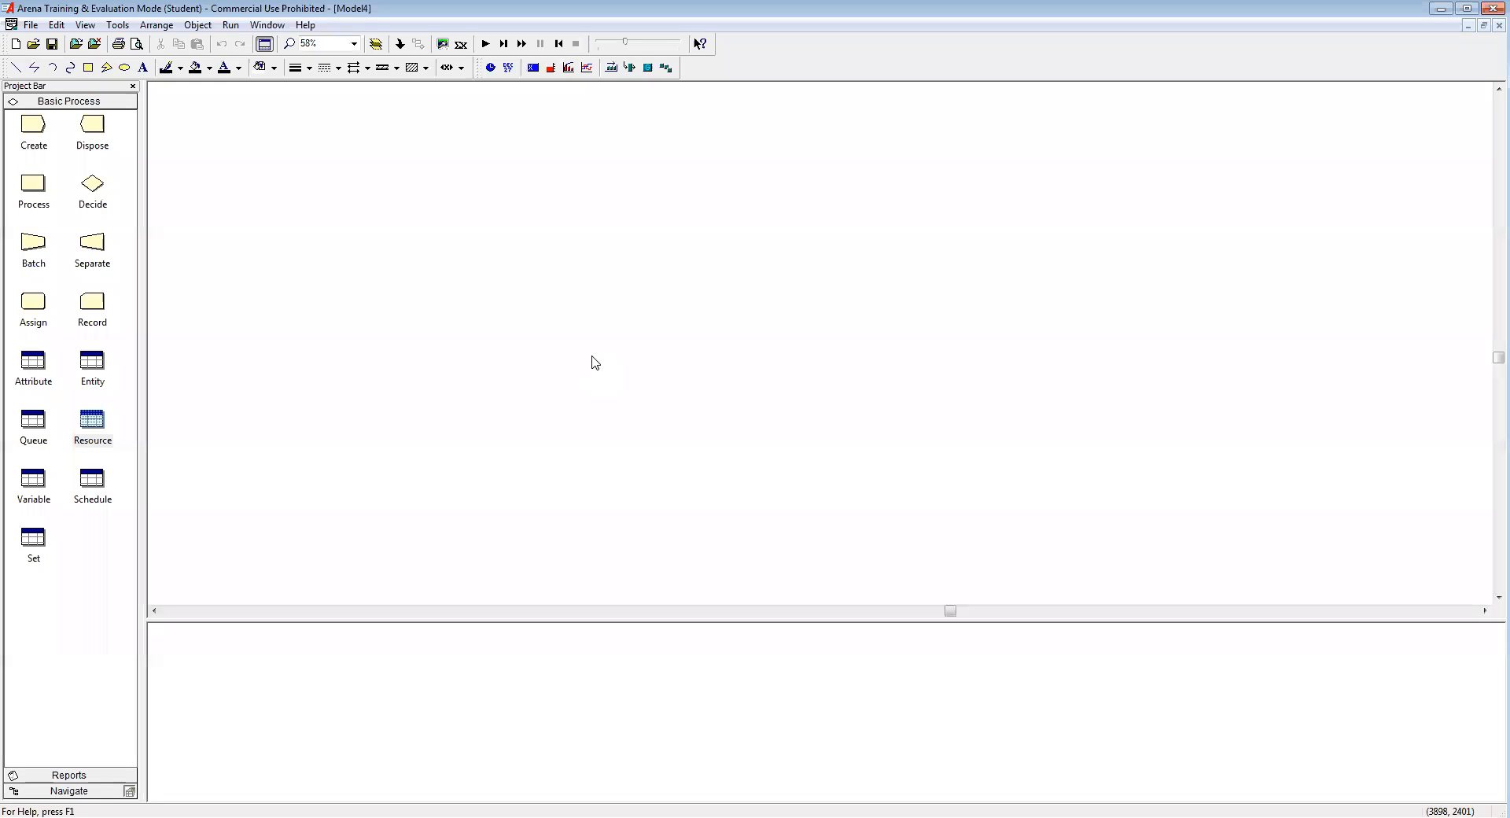
left_click(52, 44)
left_click(682, 430)
left_click(731, 534)
left_click(731, 535)
key("BackSpace")
type("5")
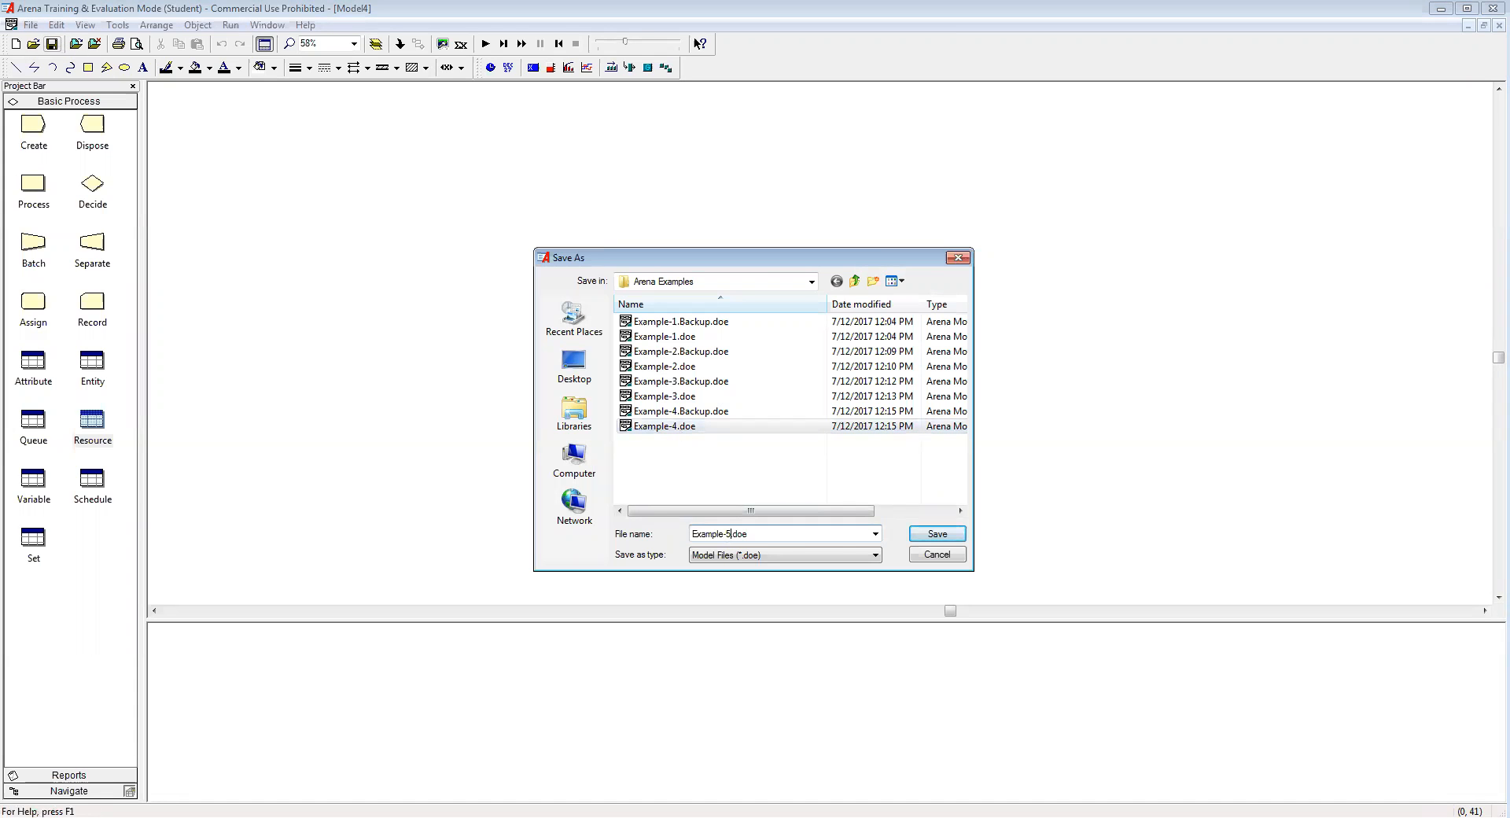
left_click(937, 535)
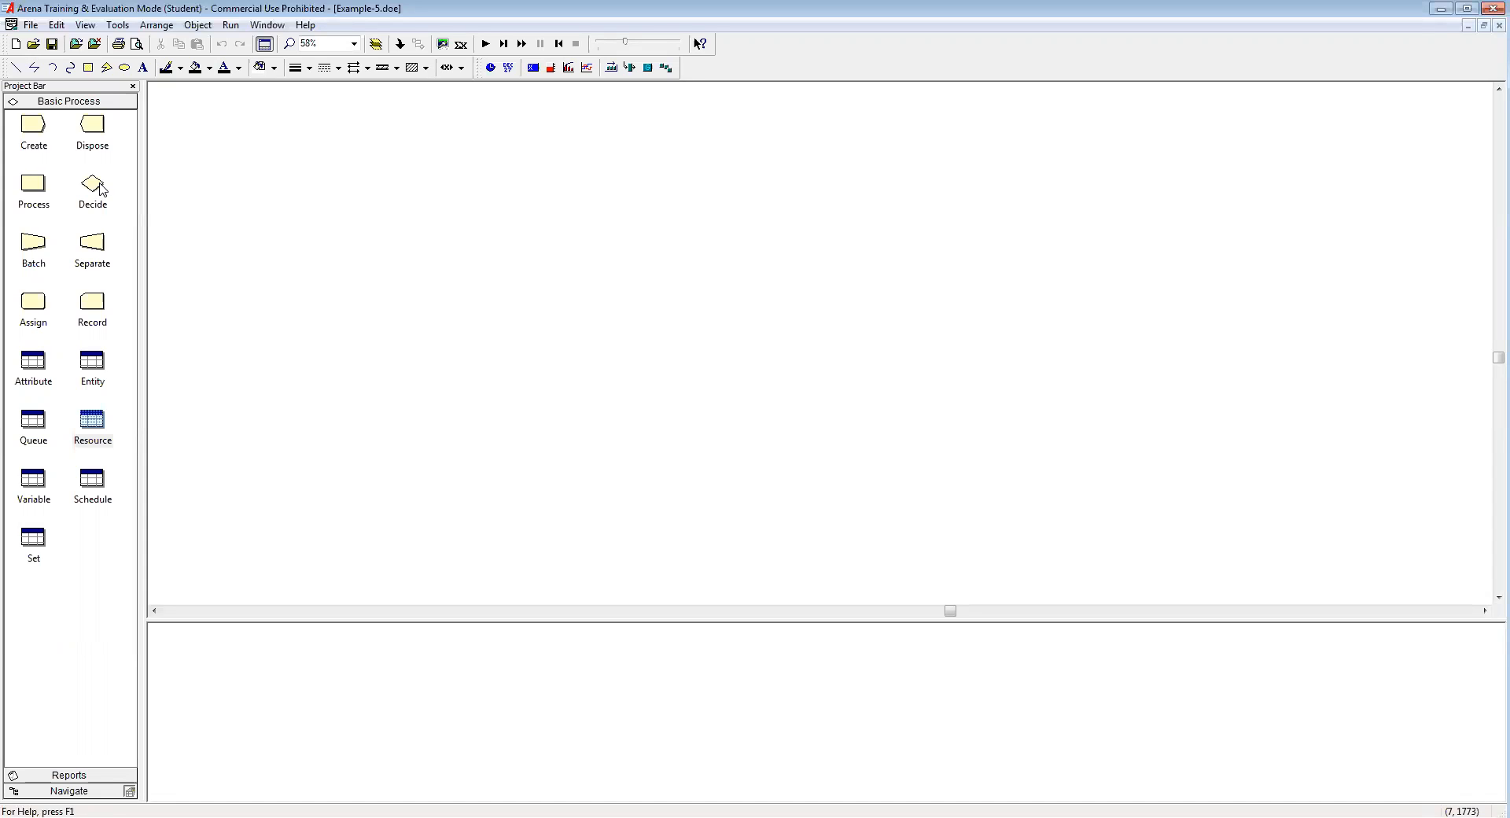
Step: Place Create 1, Decide 1, Process 1 and Dispose 1 in one connected line, then select Decide 1
left_click_drag(35, 130, 295, 228)
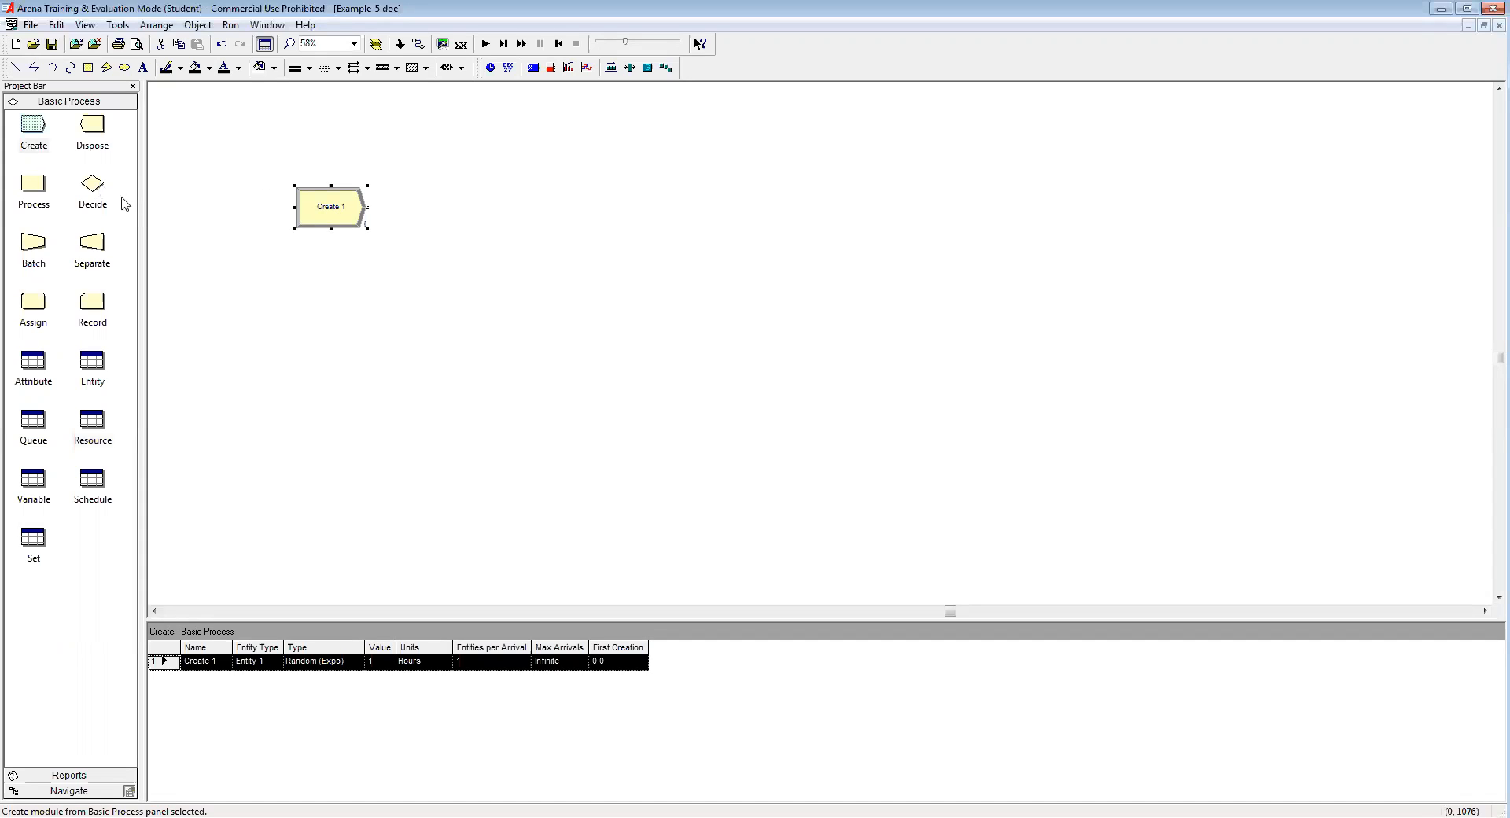
left_click_drag(94, 192, 410, 218)
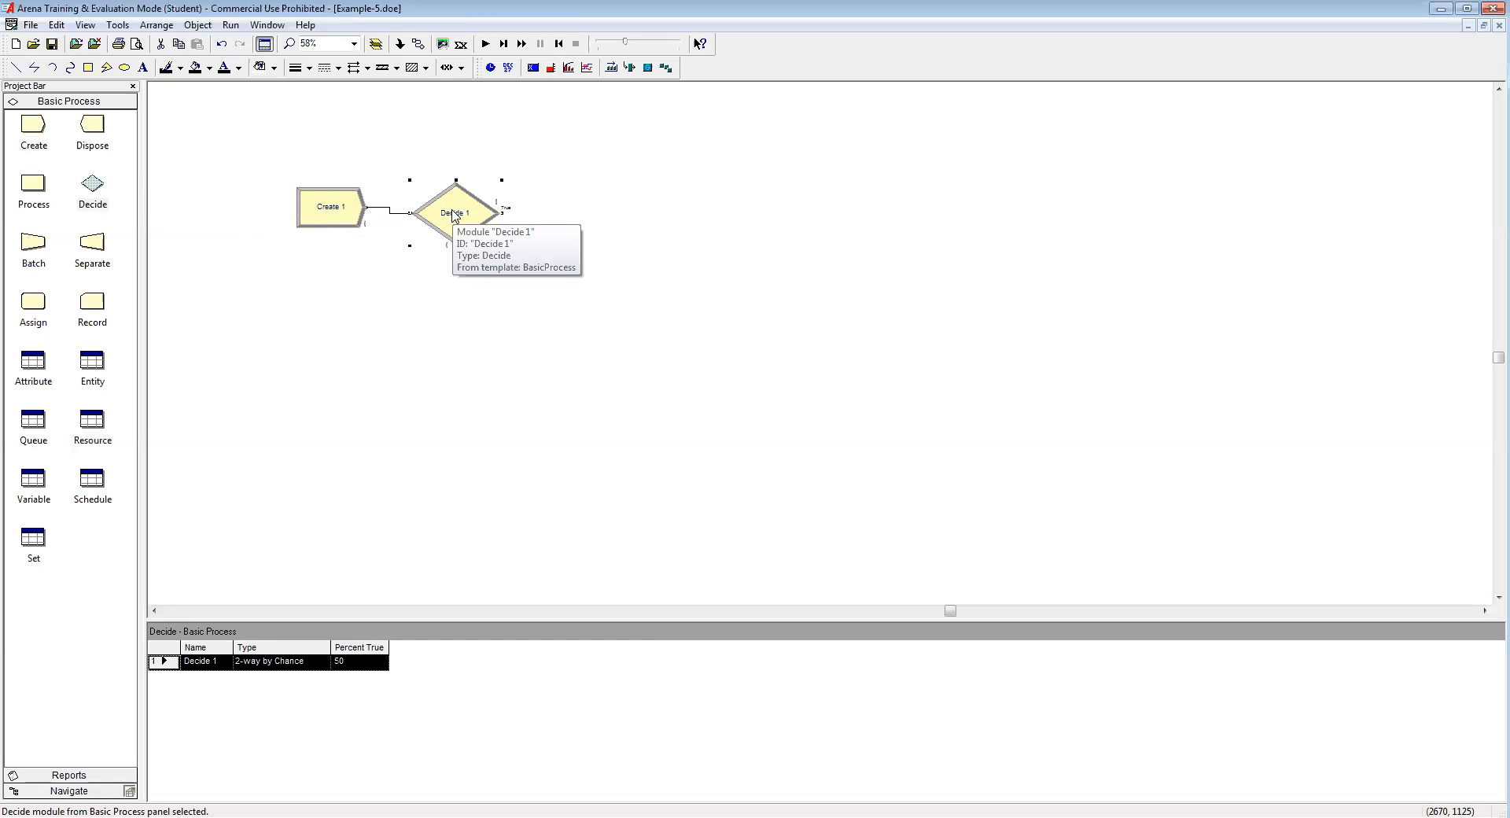
left_click_drag(34, 188, 555, 212)
left_click_drag(92, 126, 671, 224)
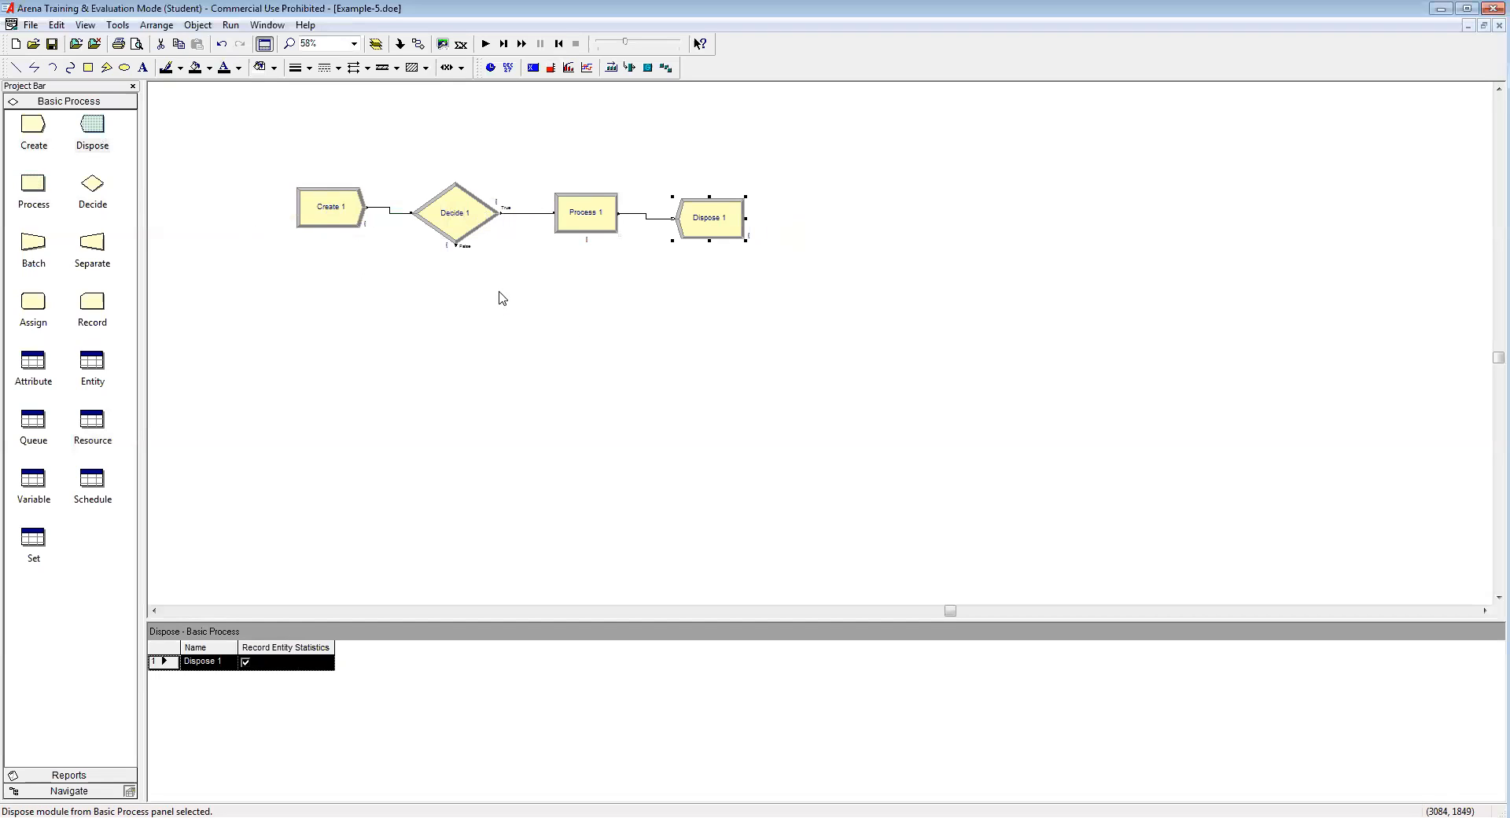
left_click(460, 234)
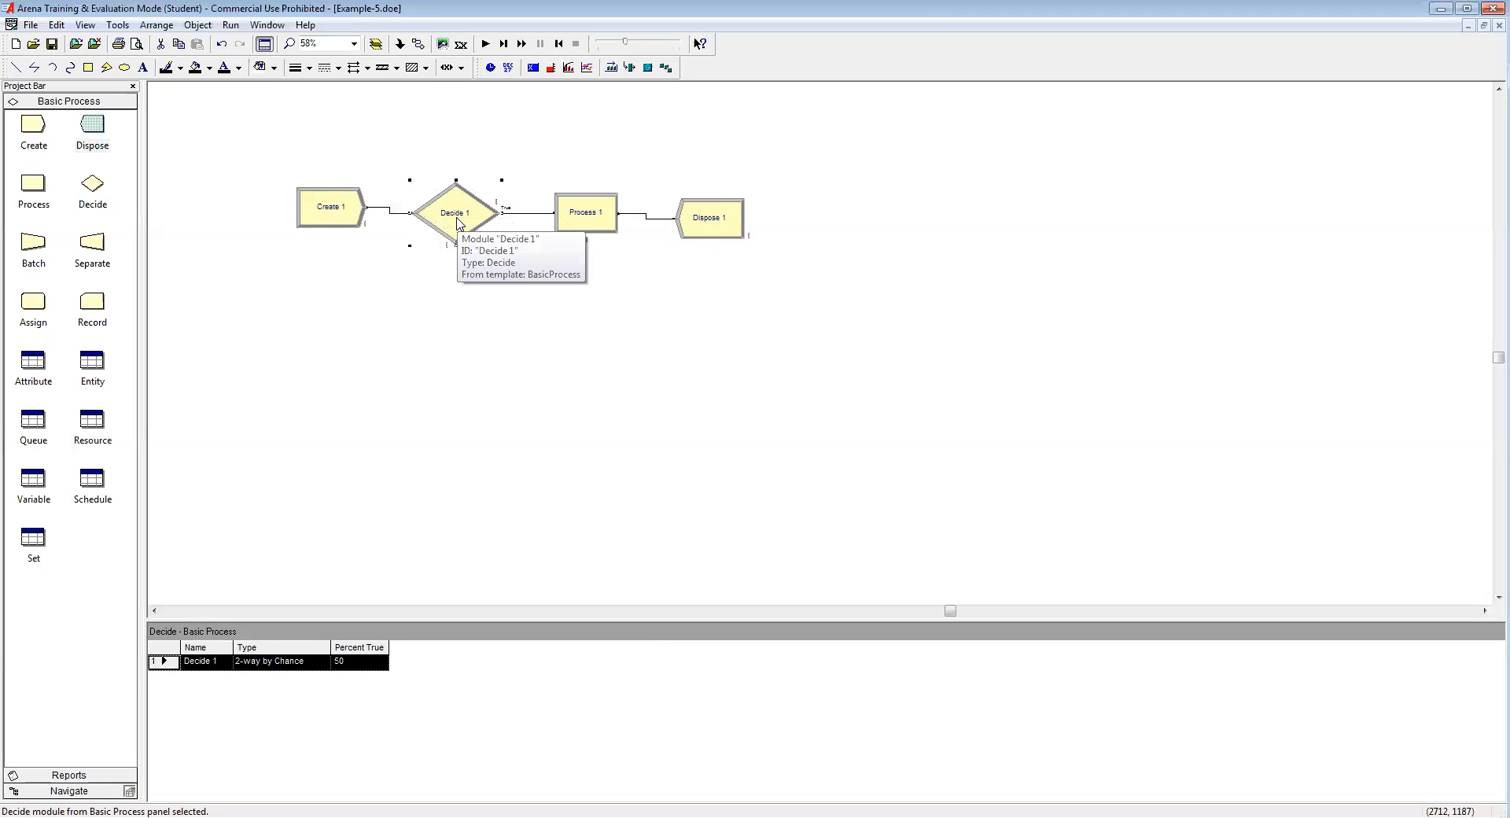
Step: Attach Process 2 and Dispose 2 to Decide 1's False exit and show the Schedule spreadsheet
left_click_drag(36, 191, 559, 324)
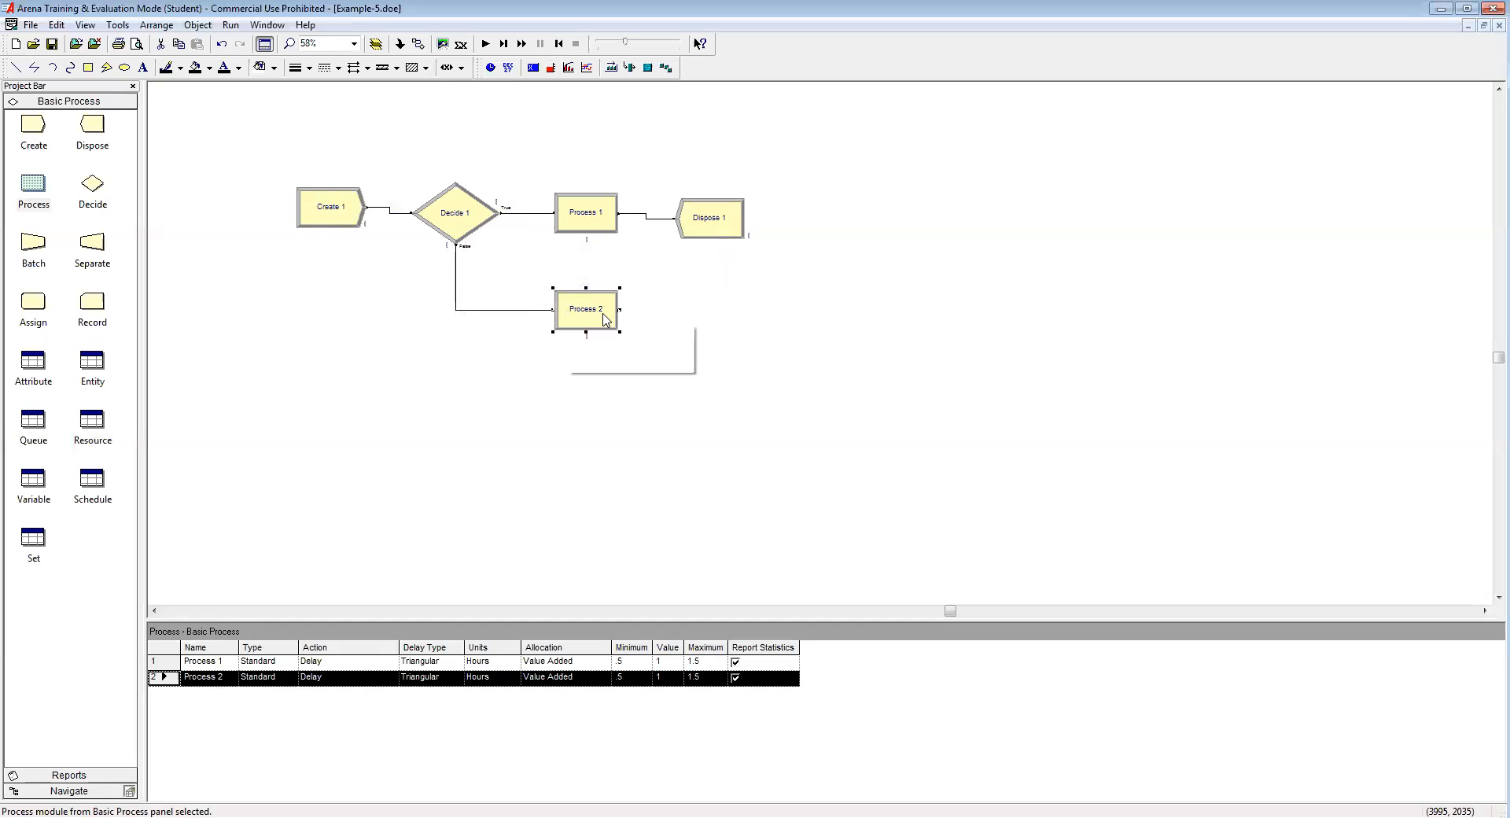
left_click_drag(92, 125, 709, 309)
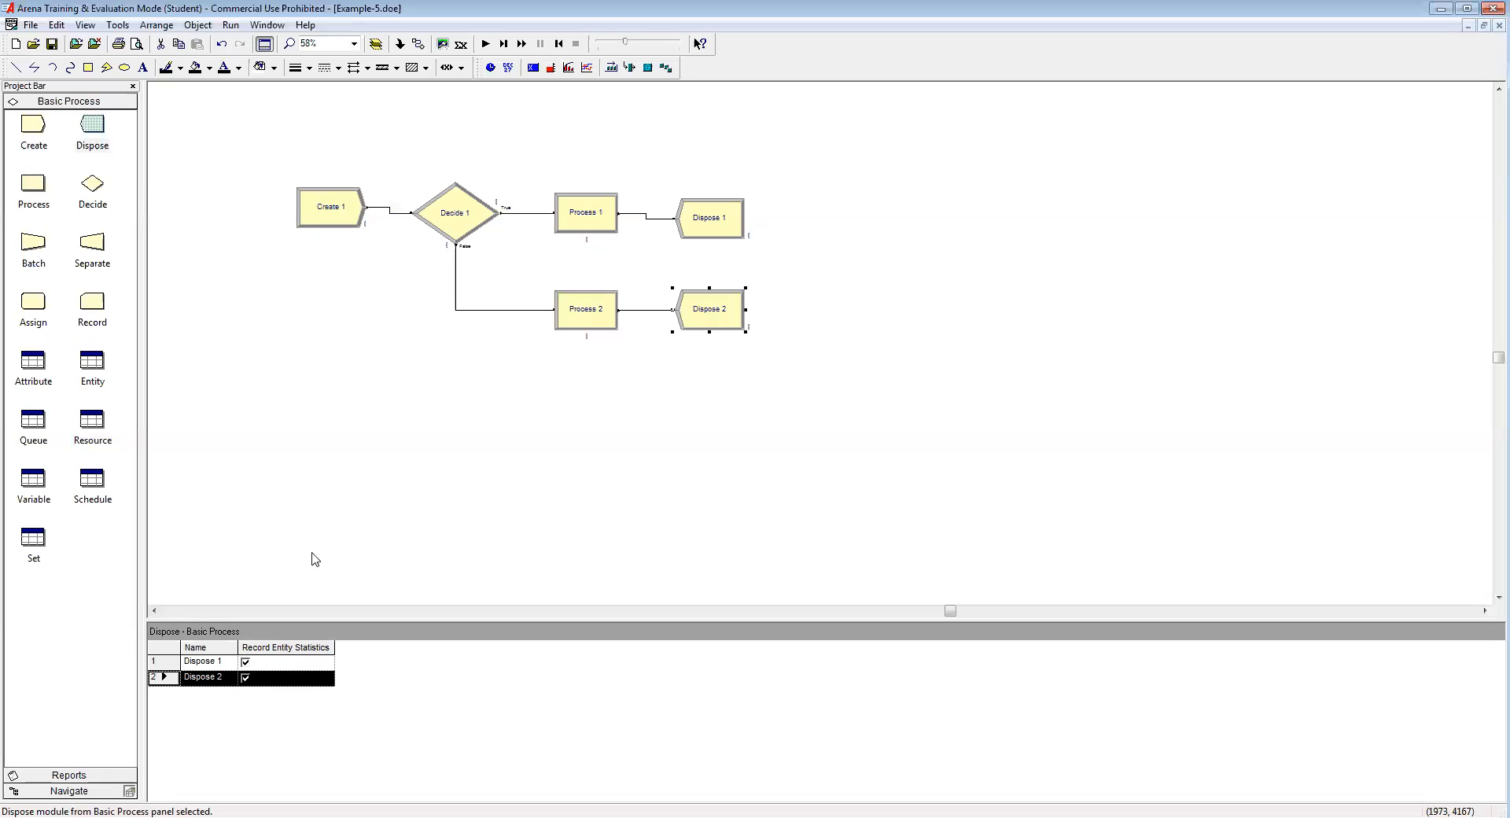
left_click(93, 487)
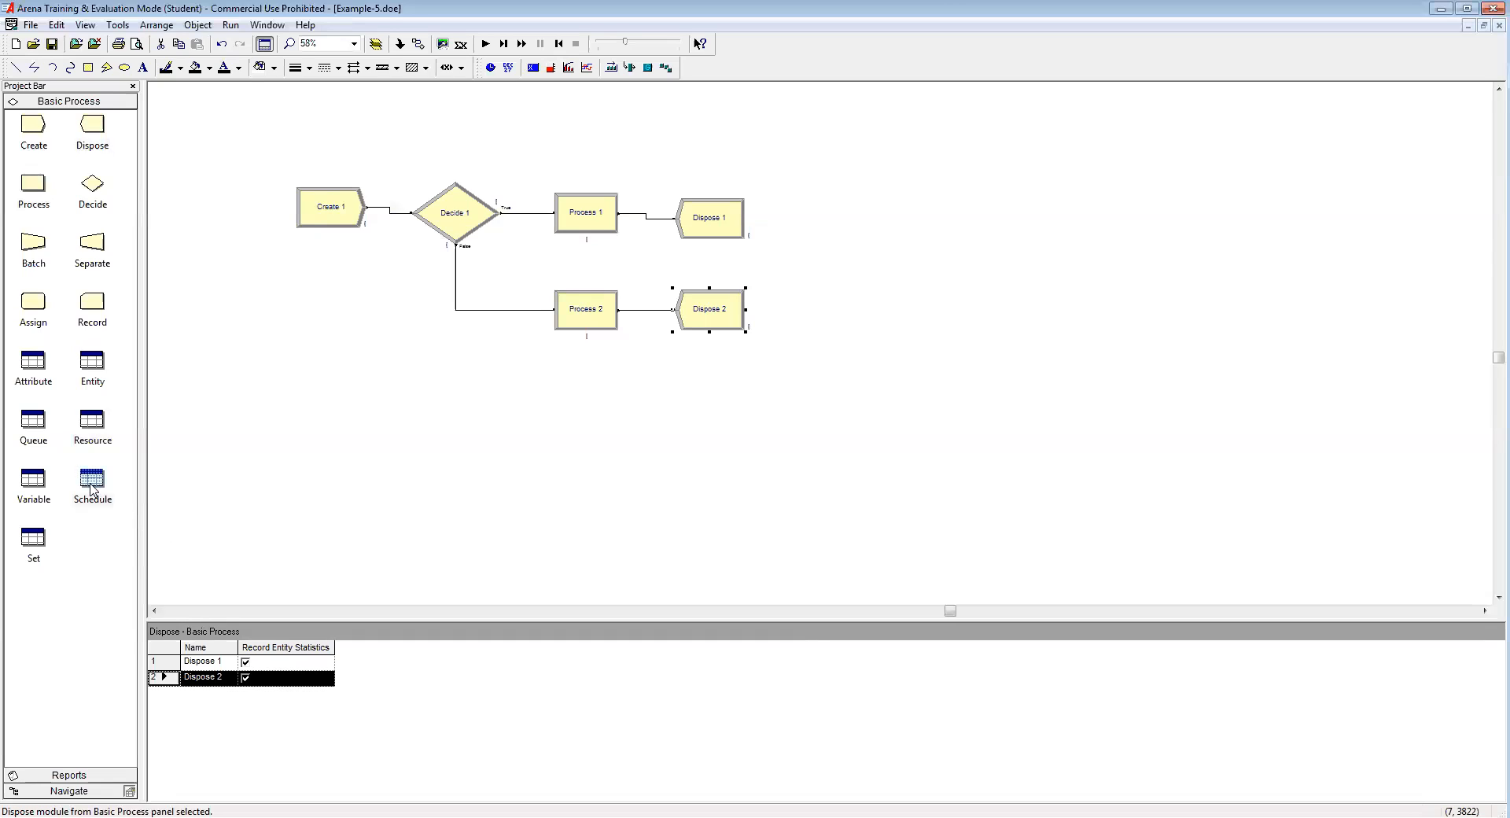
left_click(189, 670)
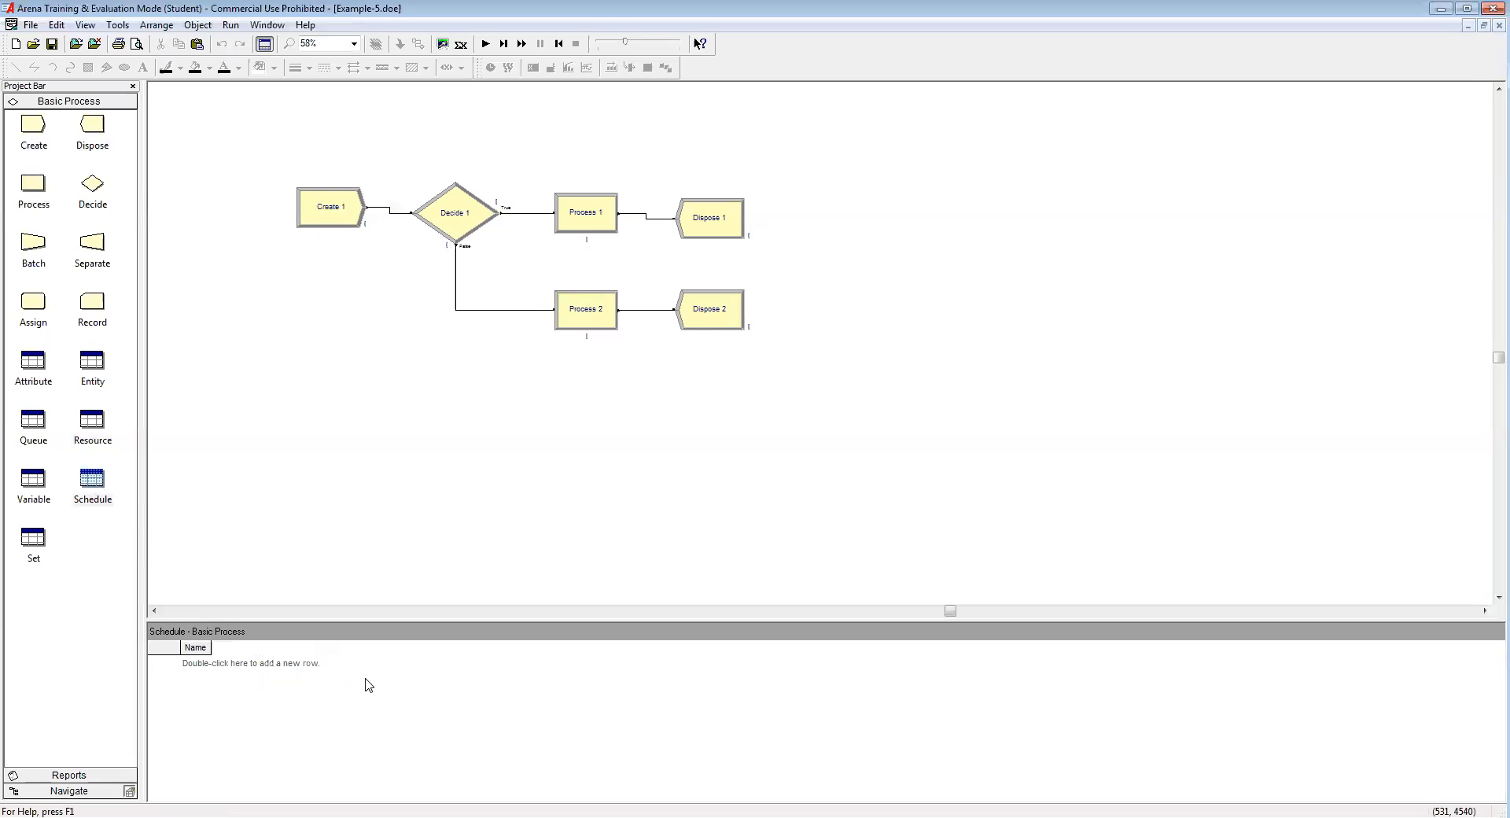
Step: Add a Schedule 1 row and open it with Edit via Dialog
double_click(203, 665)
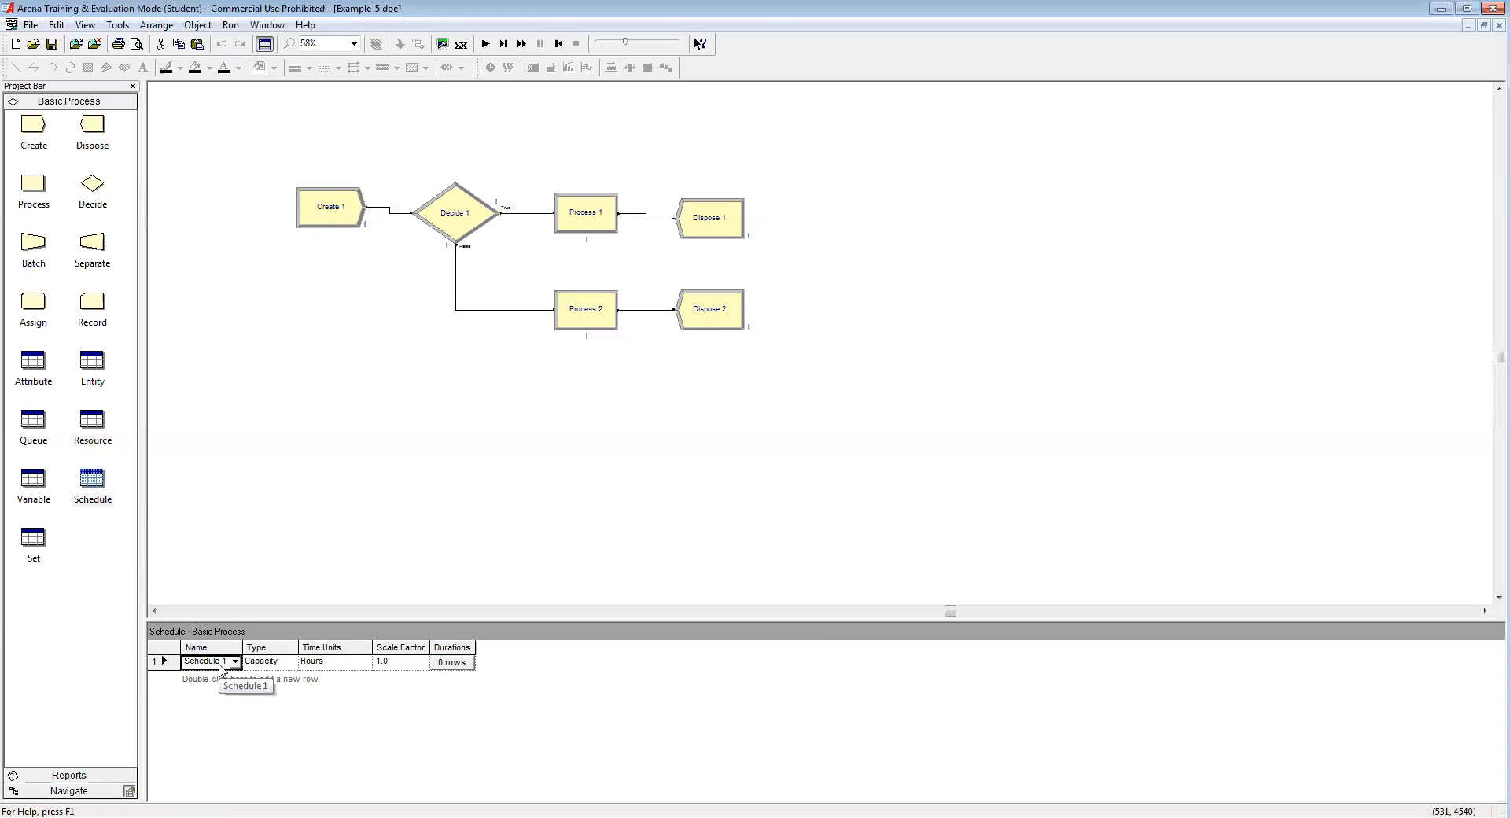
right_click(221, 669)
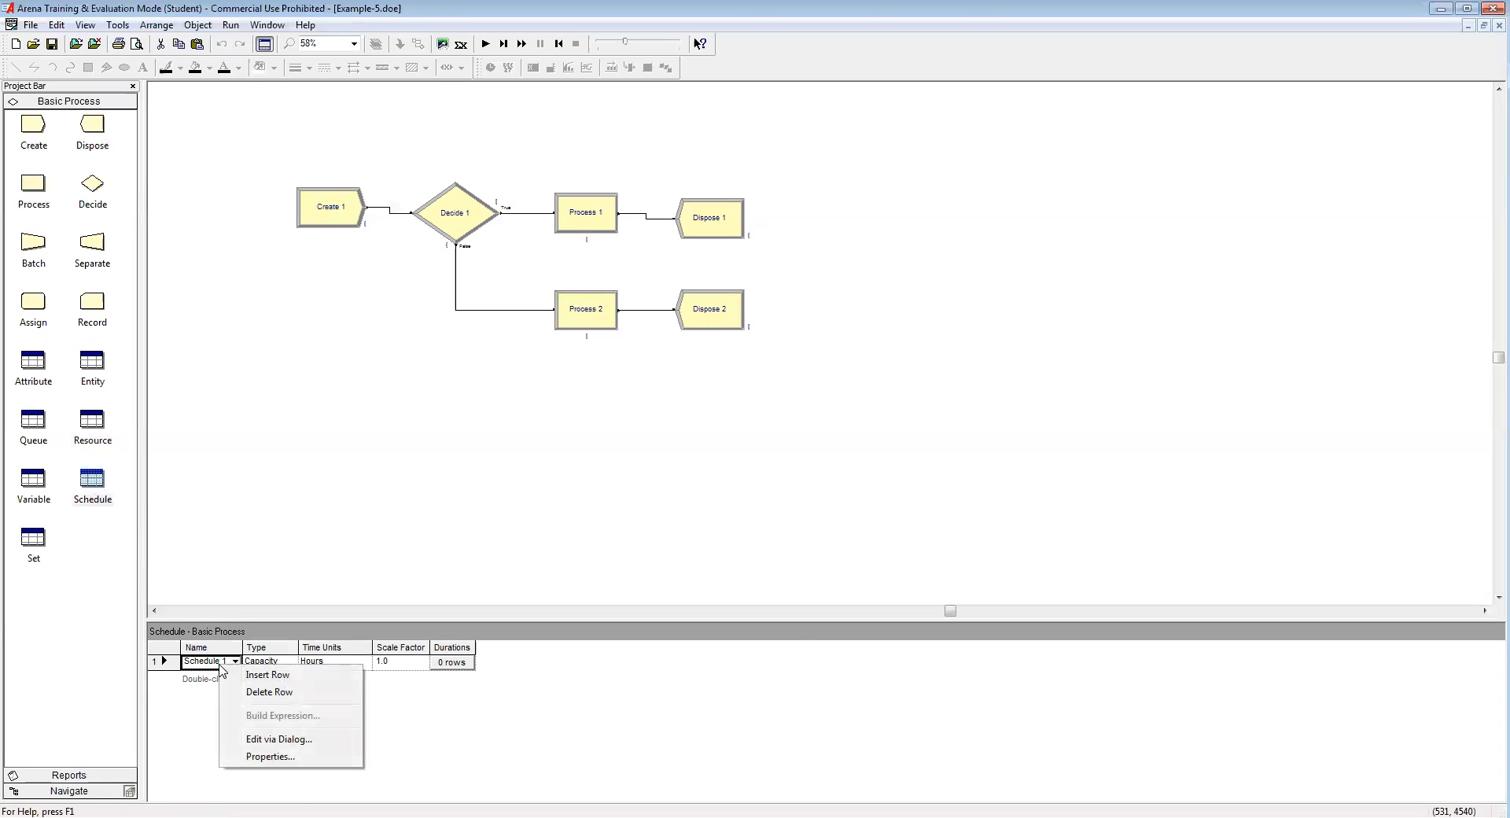
left_click(305, 743)
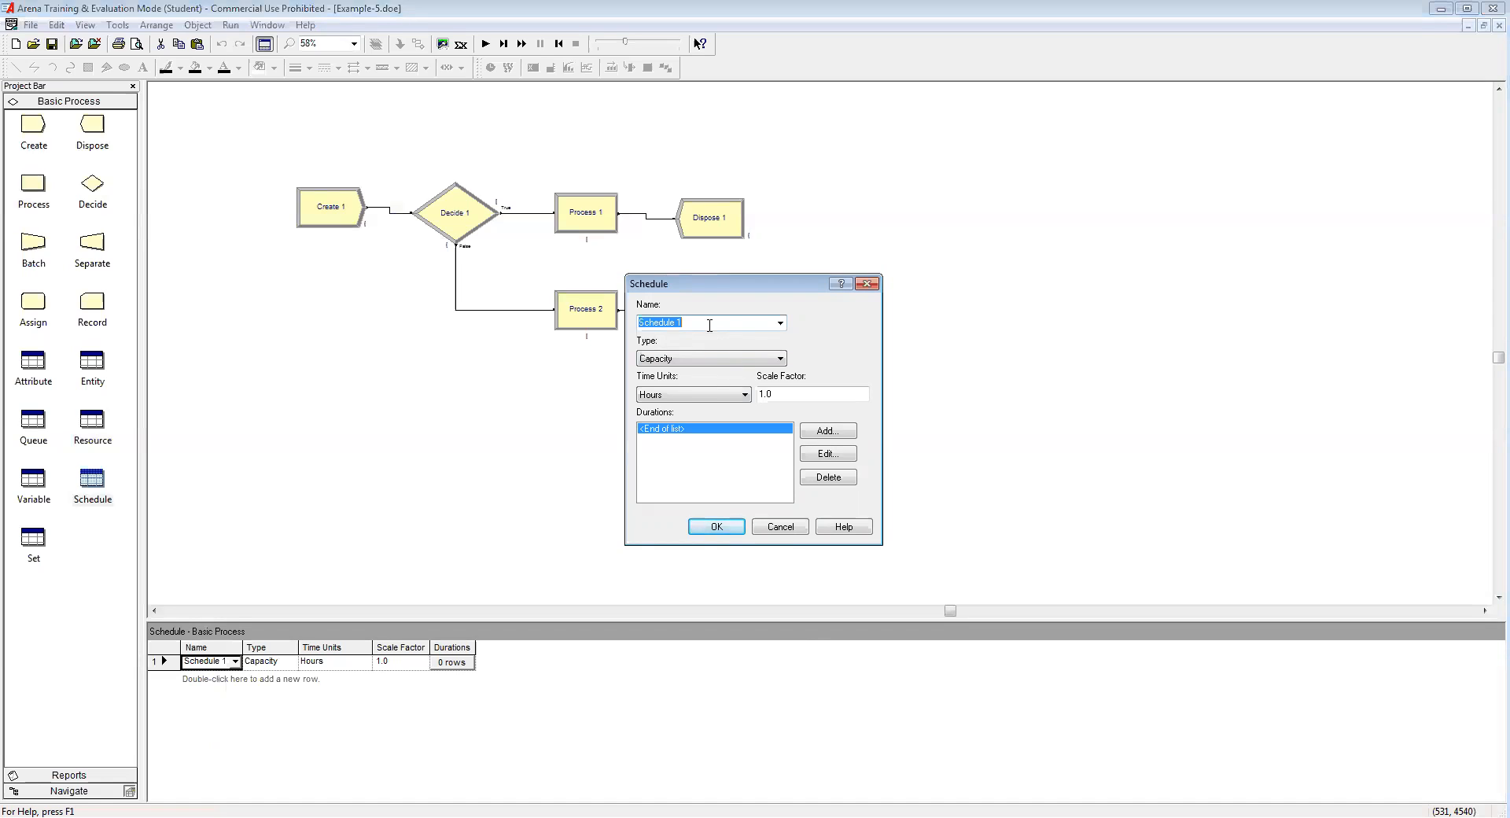
Step: Name the schedule Arrival Rate and set its type to Arrival
type("Arrival")
left_click(702, 360)
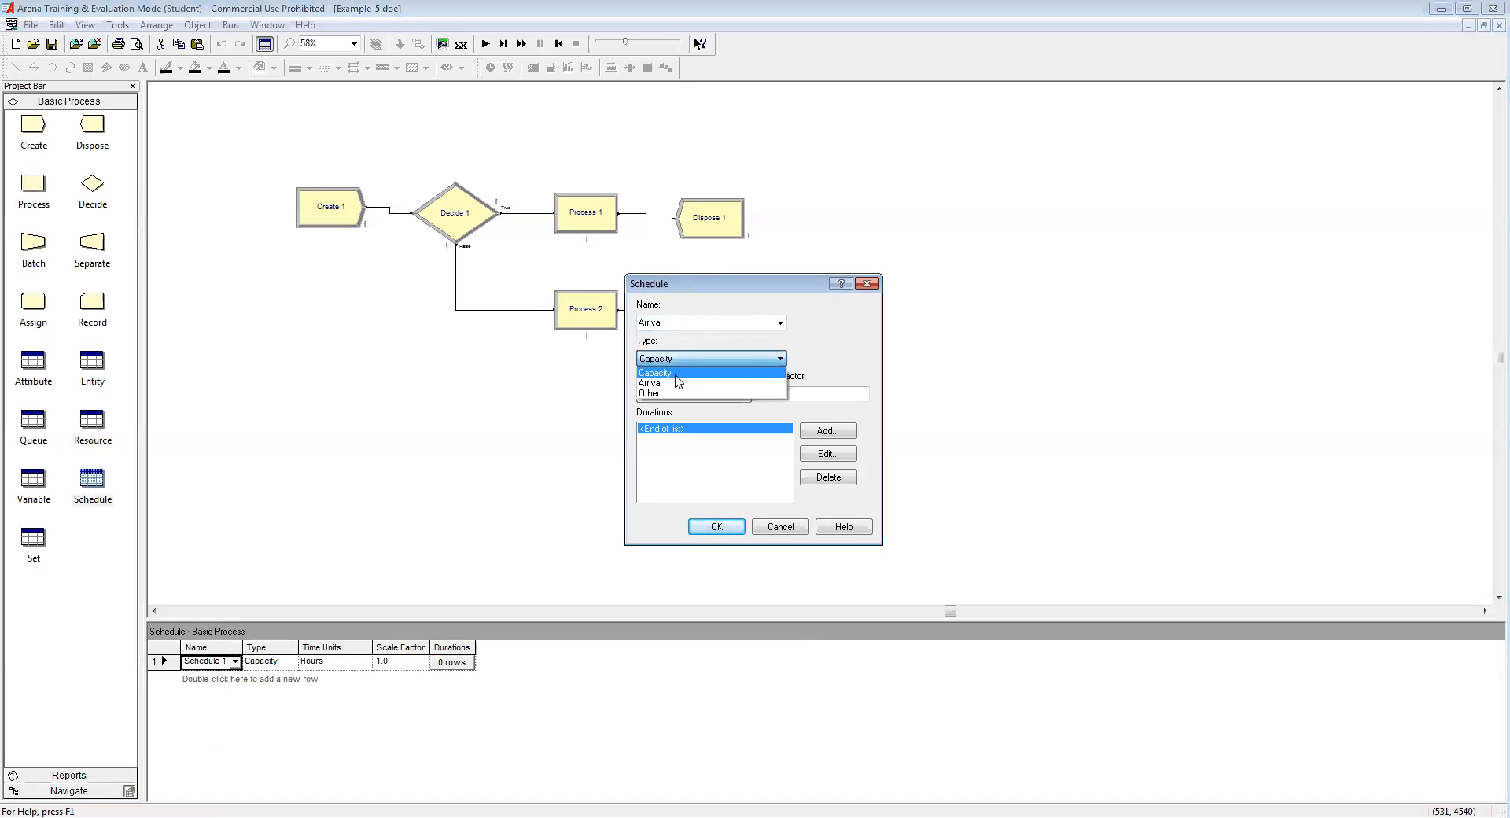
left_click(674, 382)
left_click(681, 324)
left_click(689, 326)
type("Rate")
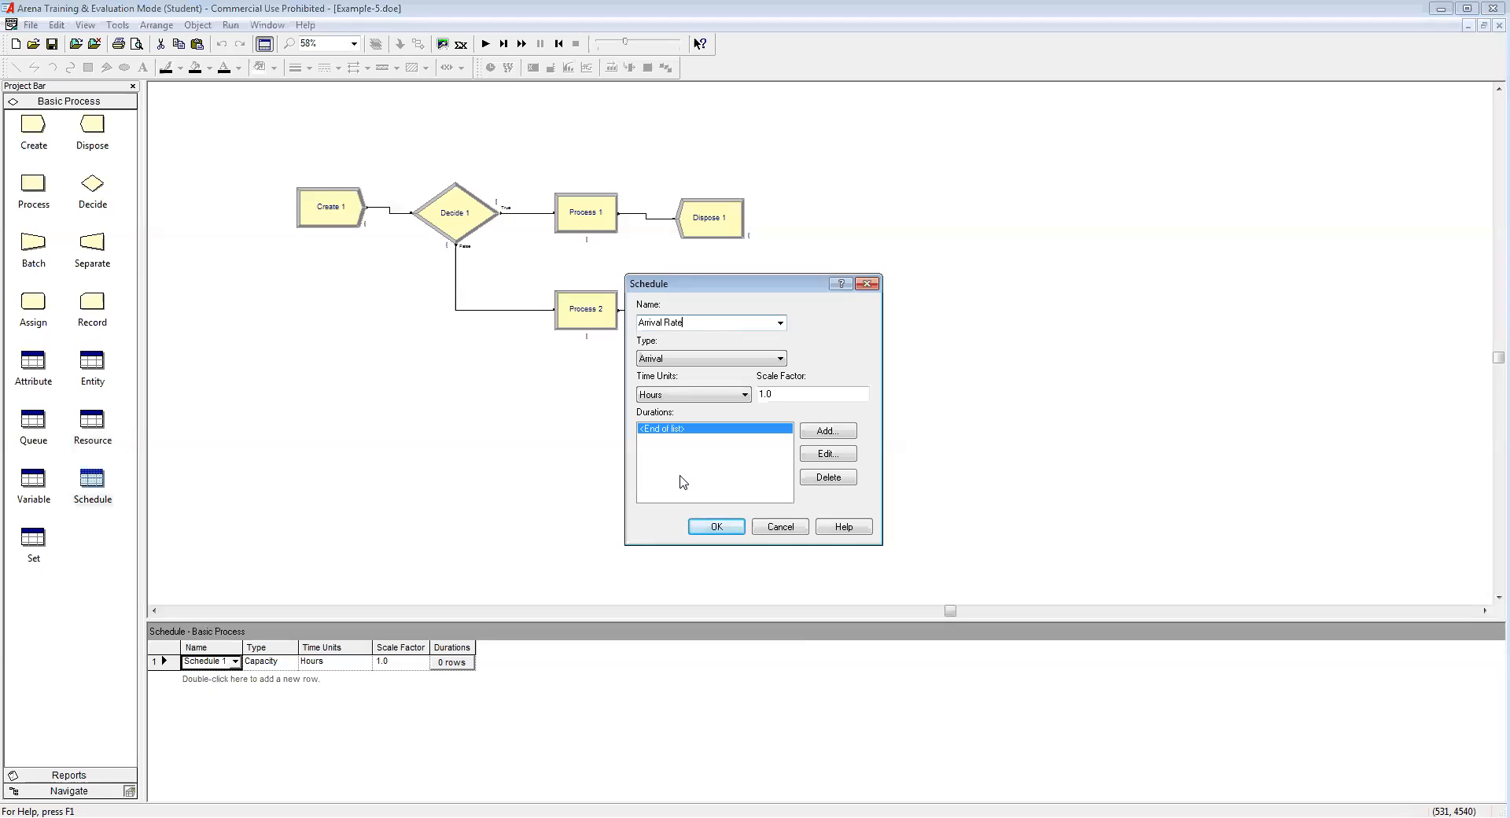
Step: Add a first duration period of 95 for 3 hours
left_click(828, 432)
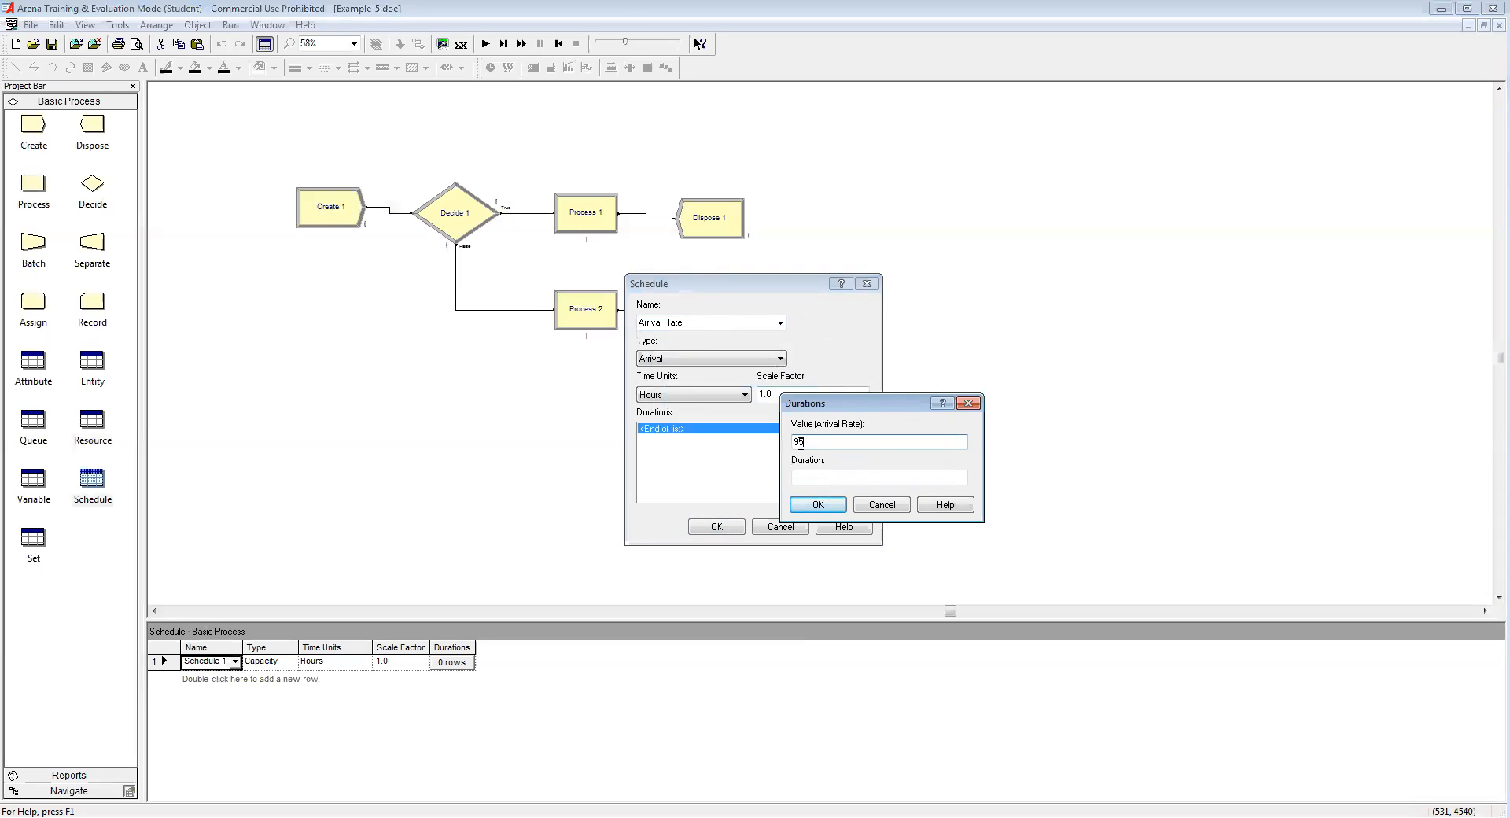
left_click(797, 440)
type("95")
left_click(805, 475)
type("3")
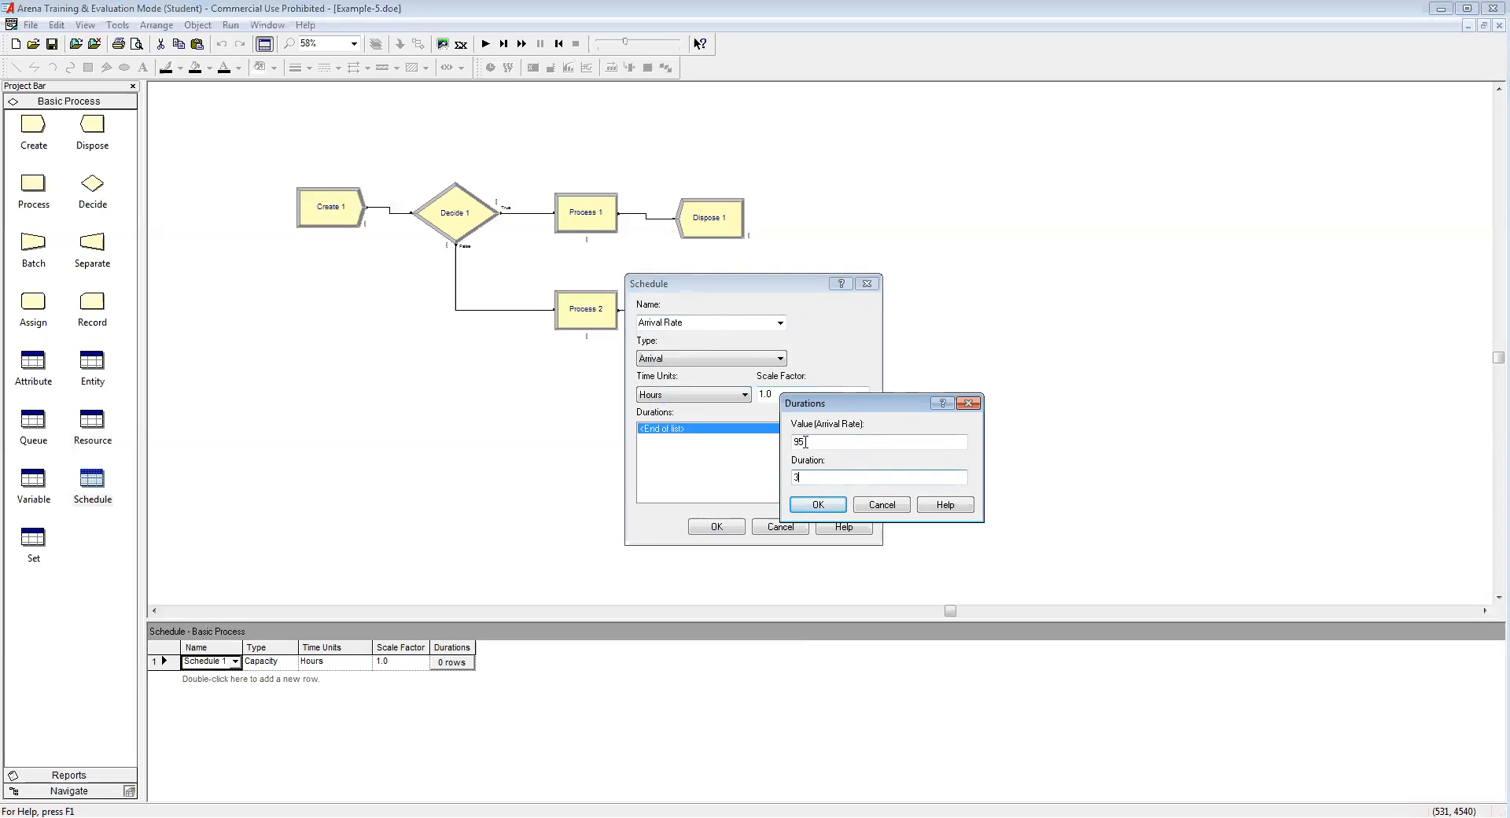
left_click(810, 504)
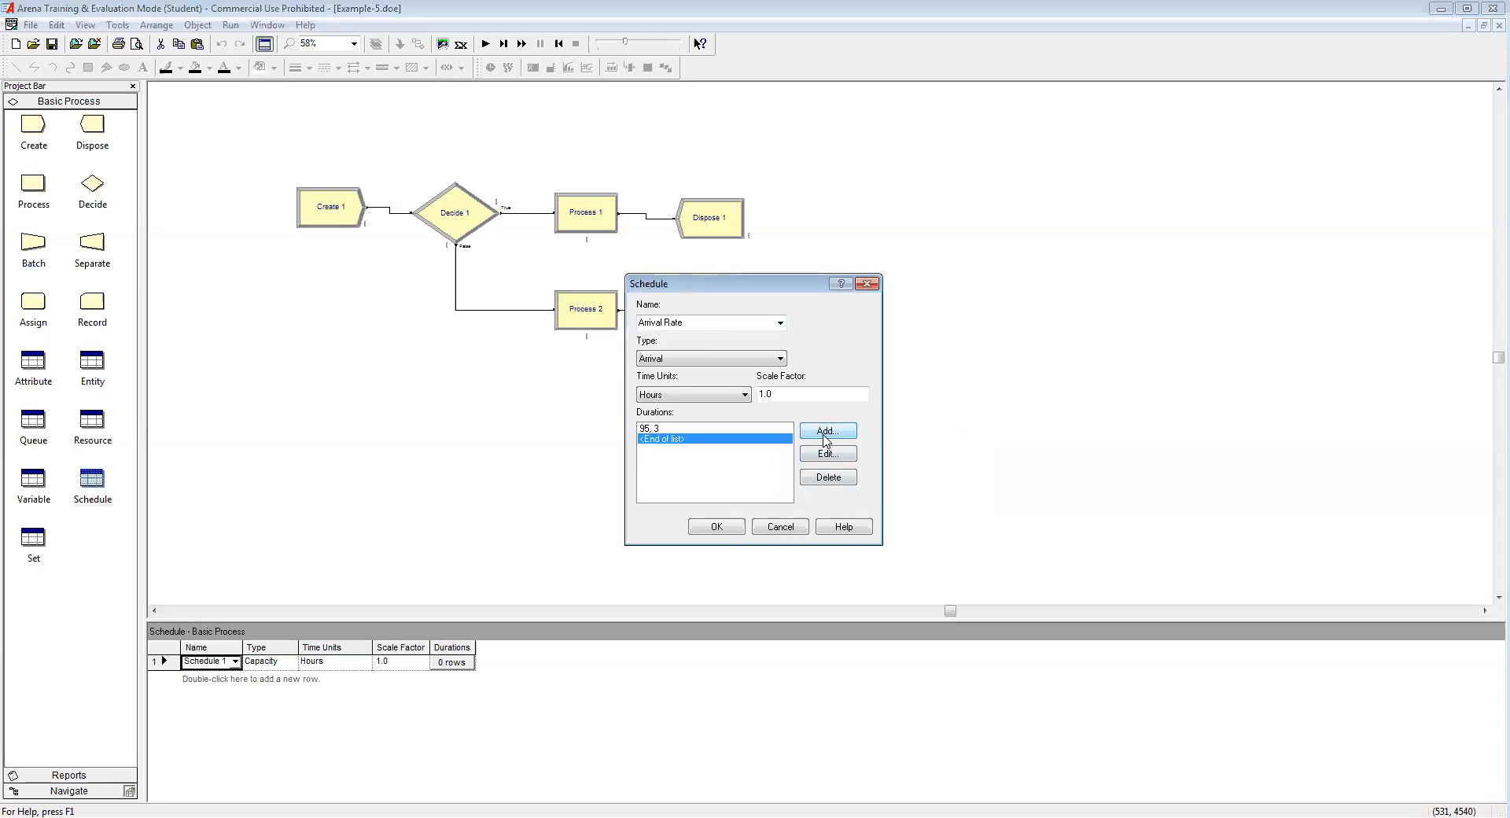
Step: Add arrival periods of 125 for 2 hours and 100 for 2 hours
left_click(826, 431)
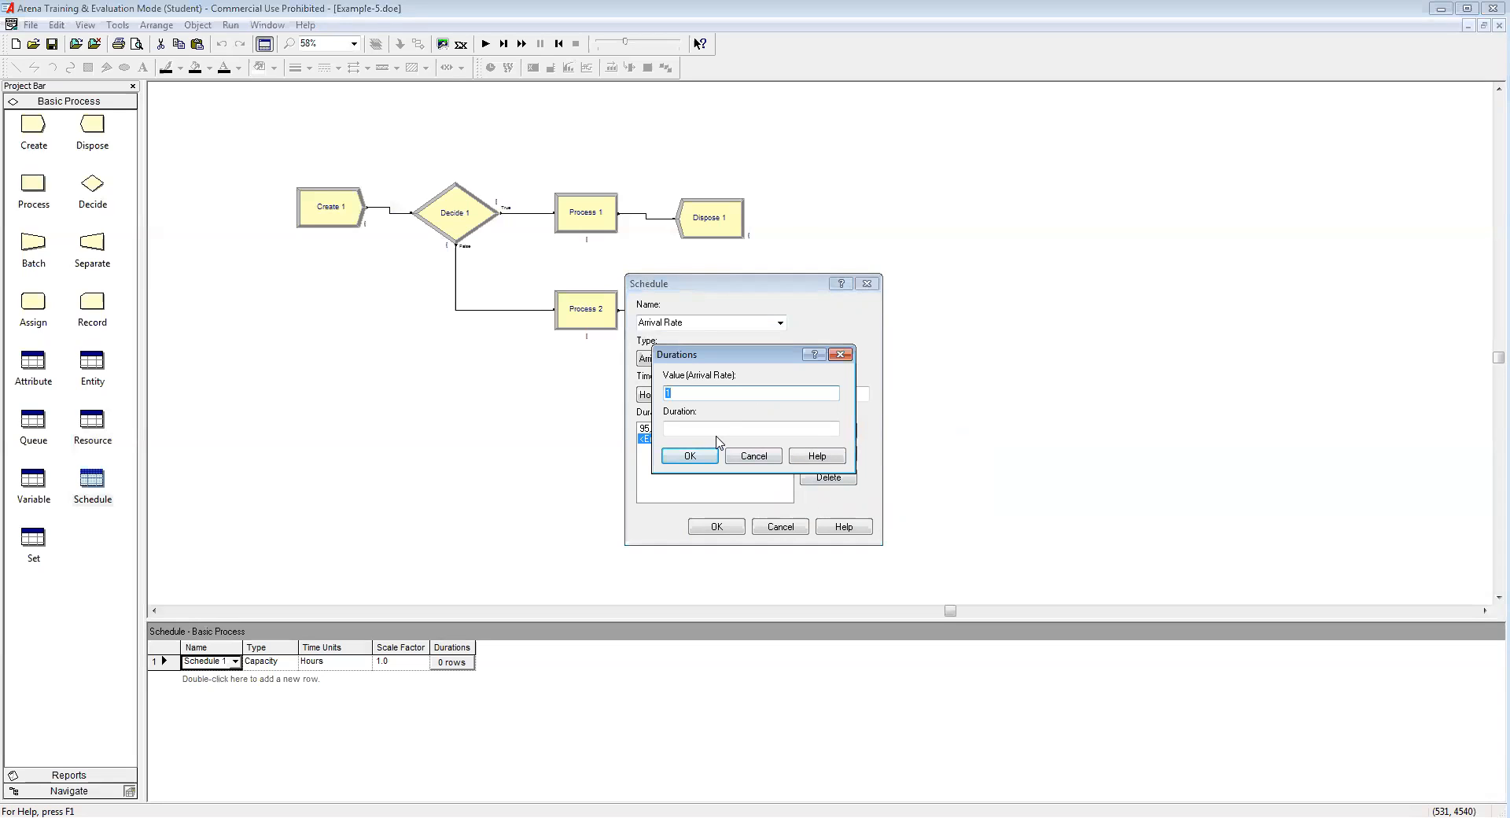
type("125")
left_click(701, 428)
type("2")
left_click(692, 460)
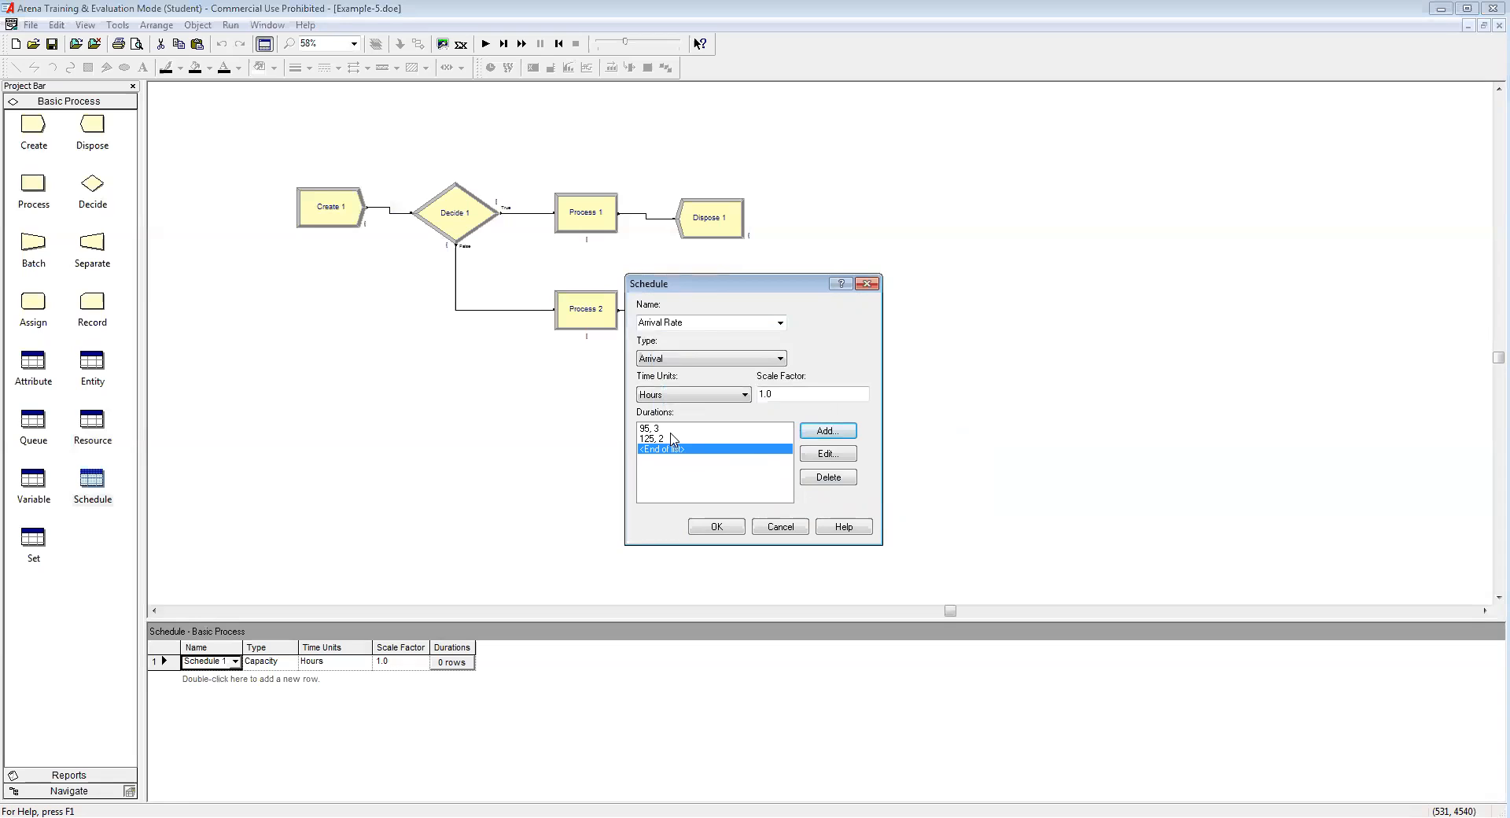
left_click(828, 432)
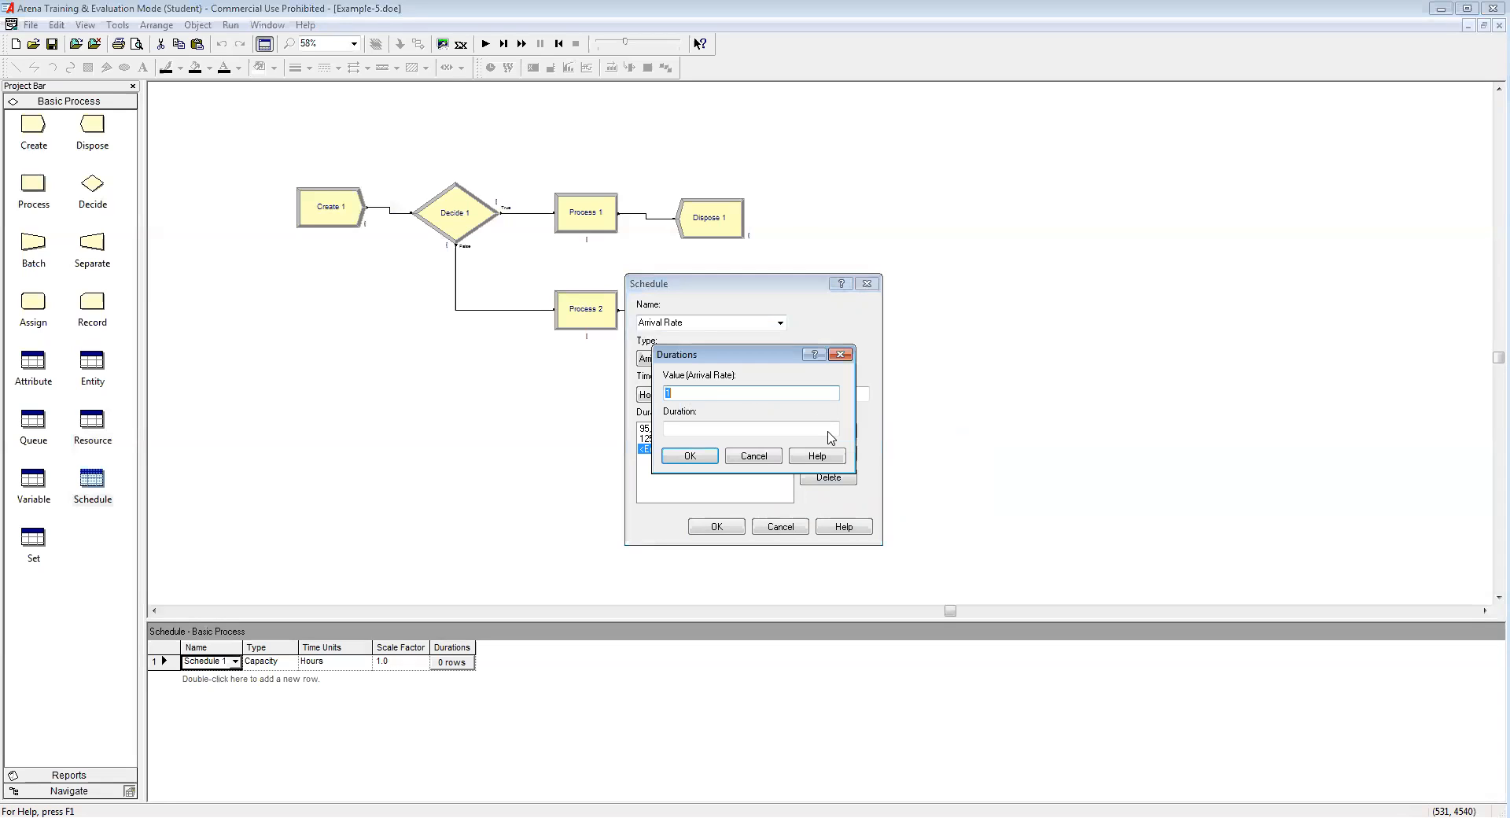
type("100")
left_click(687, 426)
type("2")
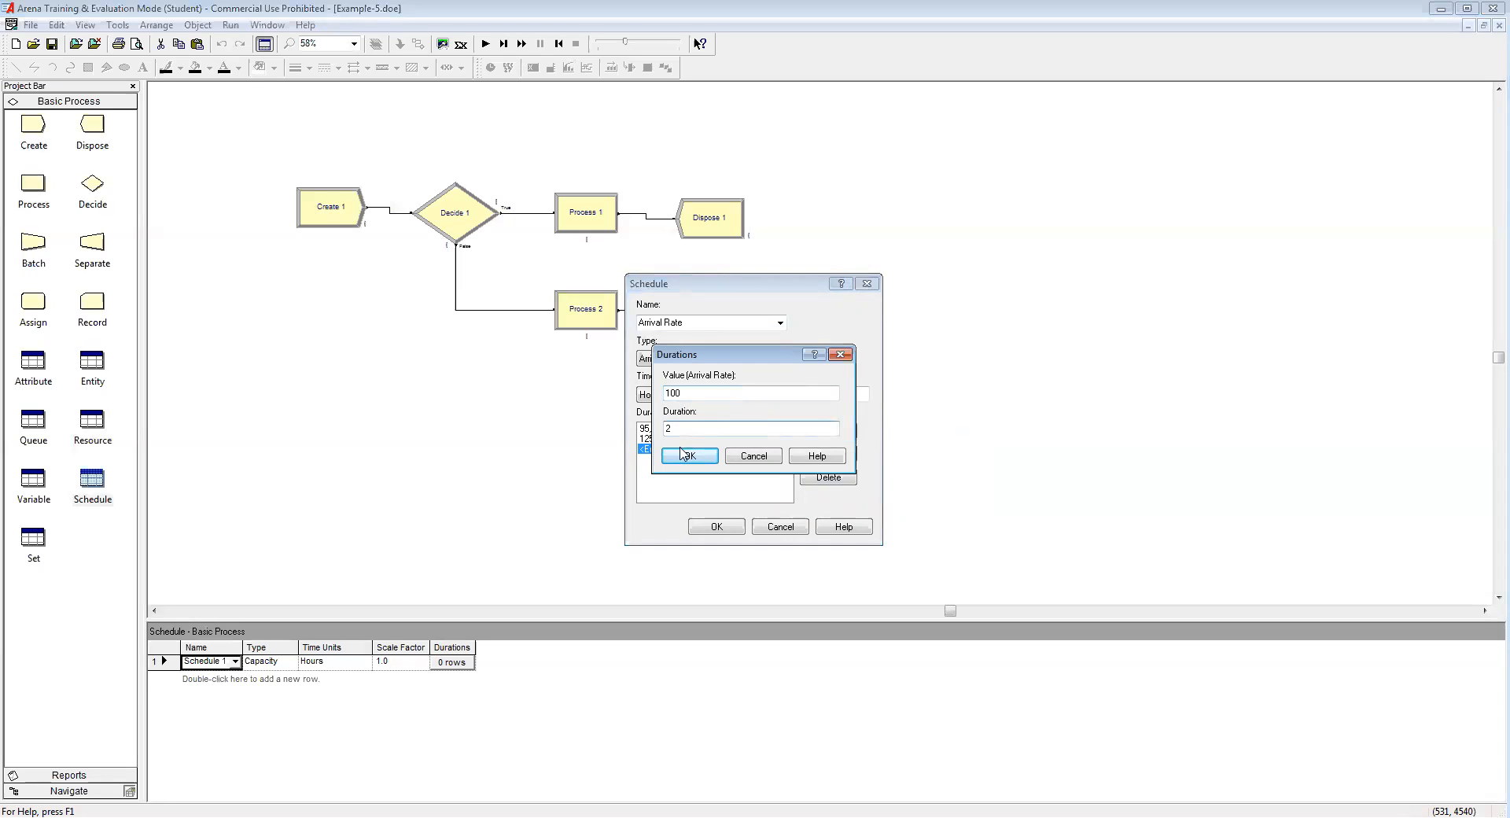
left_click(684, 455)
Step: Add periods 130 for 1.5 hours and 0 for 0.5 hours, then accept the schedule
left_click(828, 430)
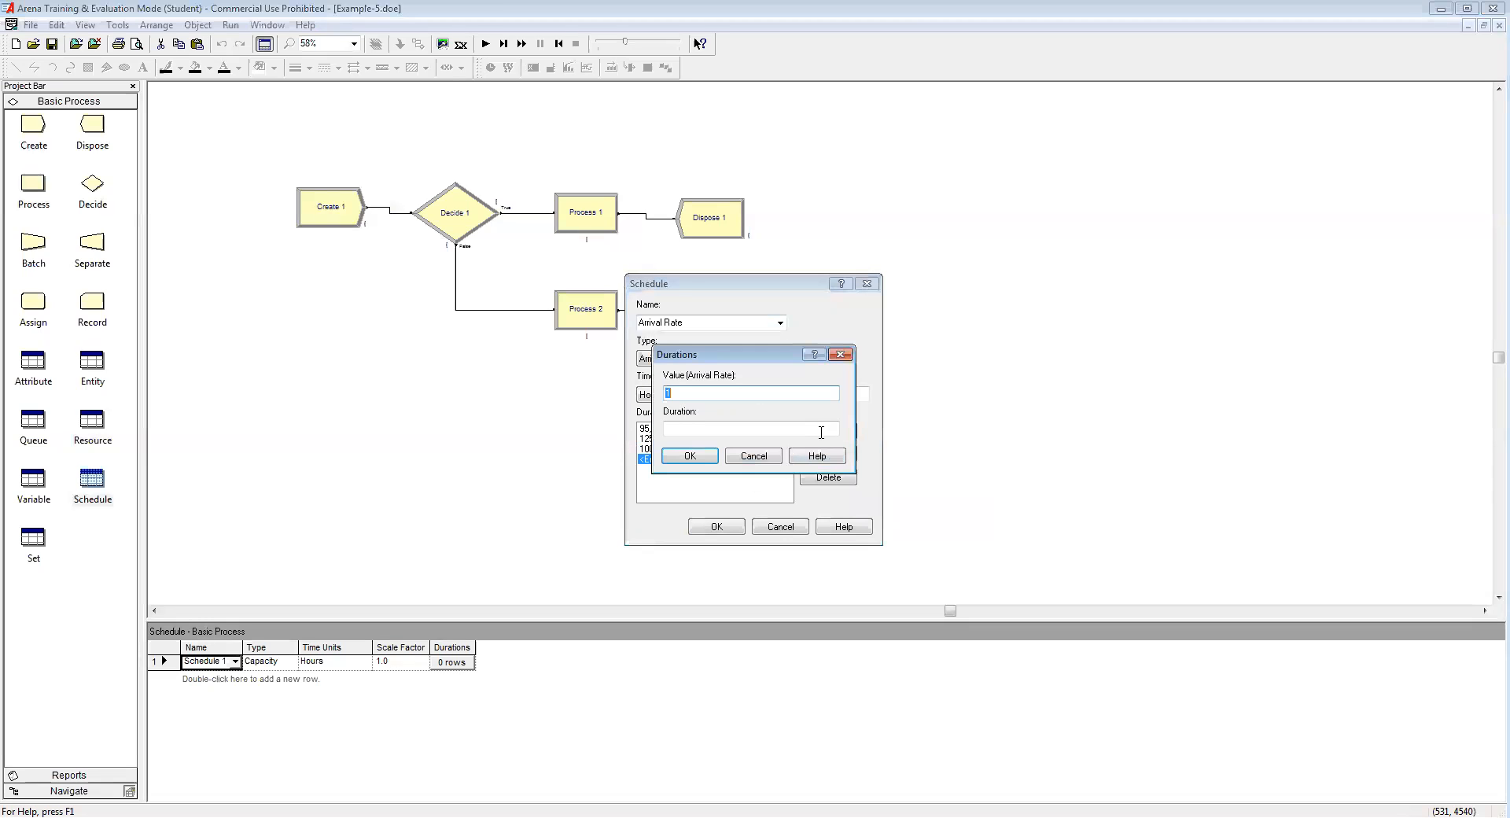
type("130")
left_click(687, 432)
type("1.5")
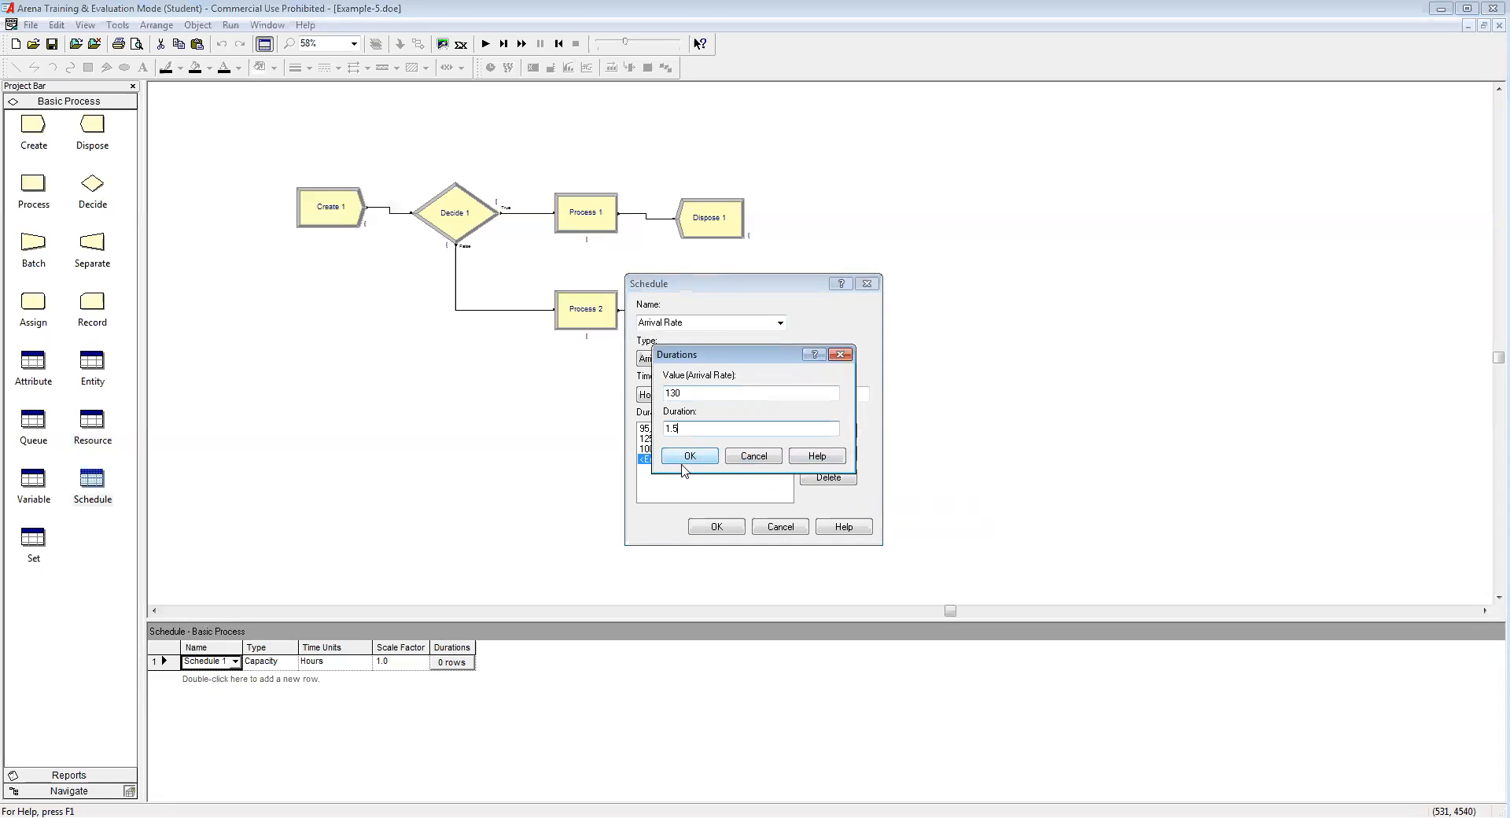
left_click(690, 458)
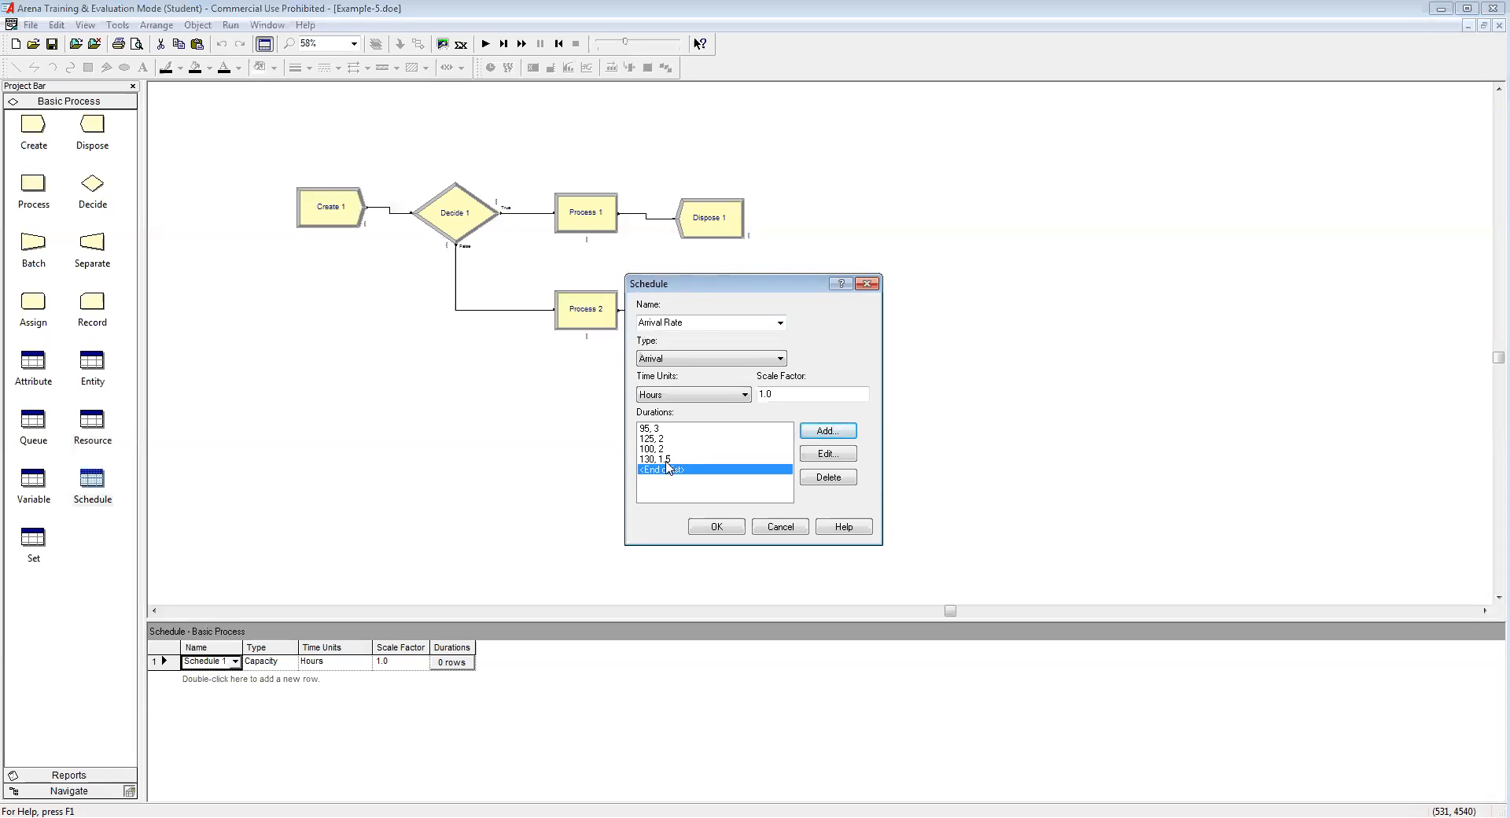
left_click(827, 440)
type("0")
left_click(695, 426)
type("0.5")
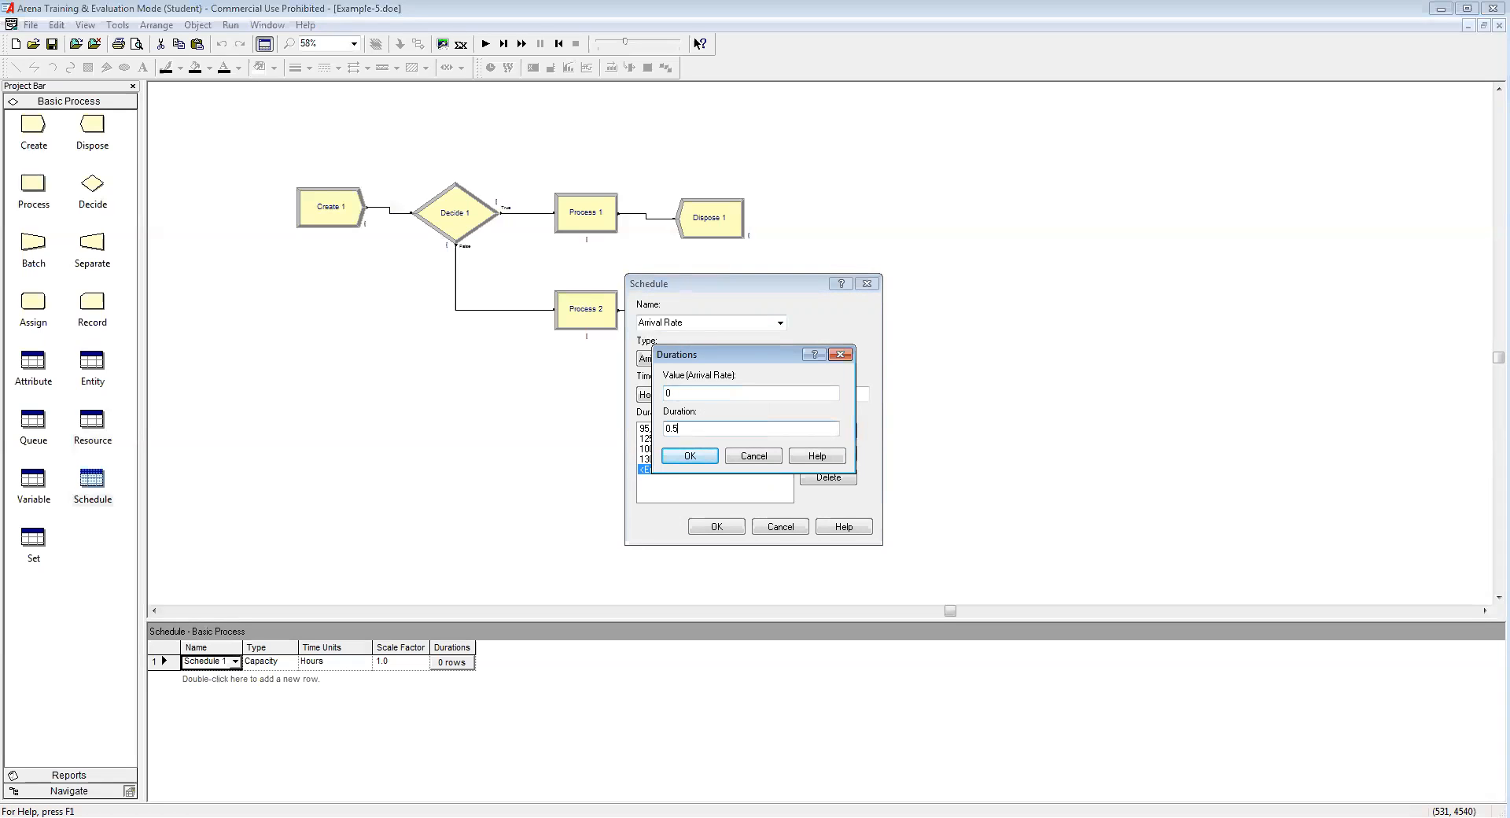
left_click(691, 456)
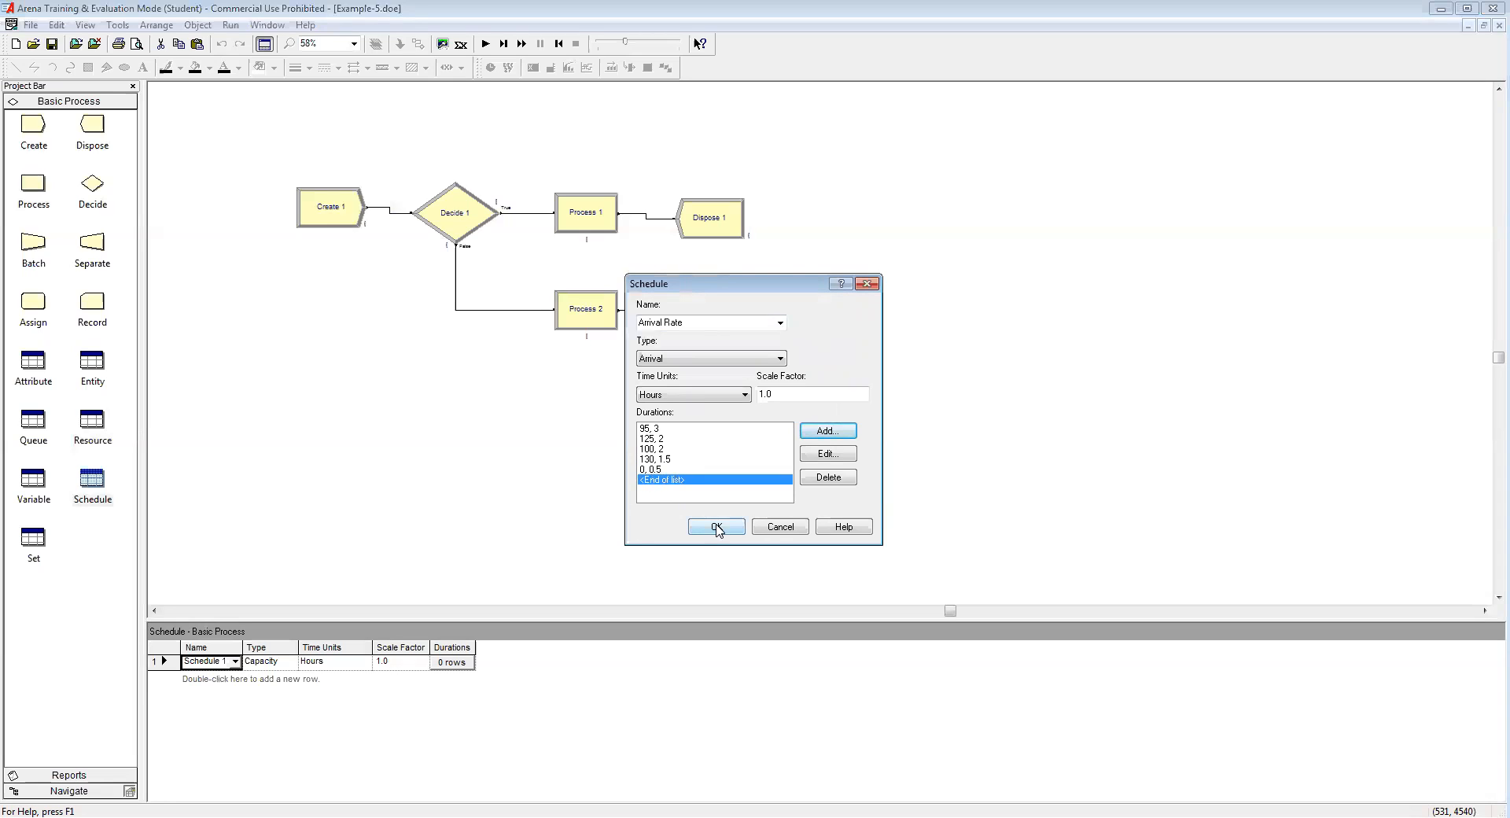
left_click(717, 527)
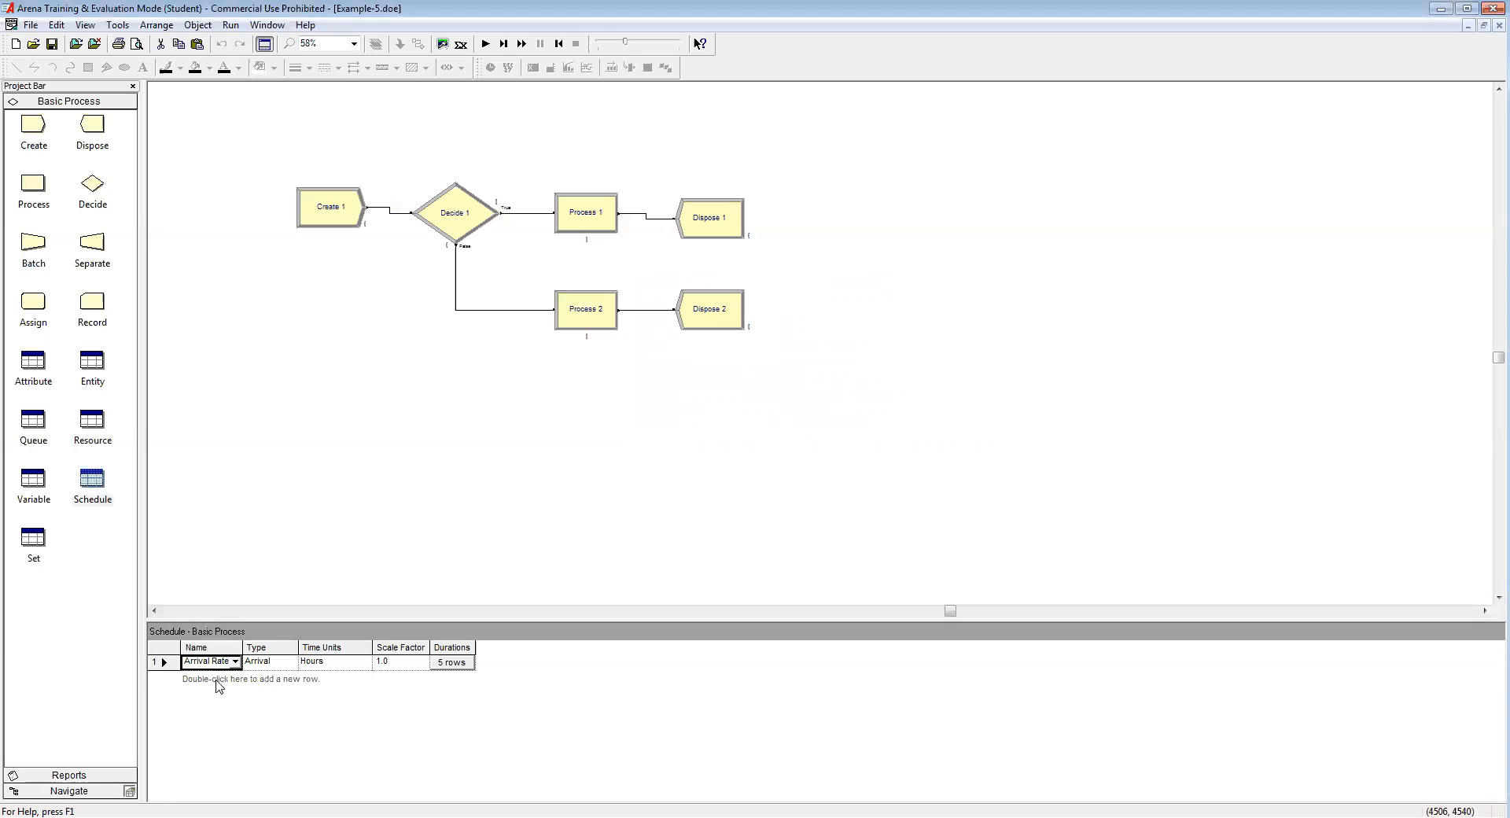
Step: Add a Schedule 2 row and open it with Edit via Dialog
double_click(217, 681)
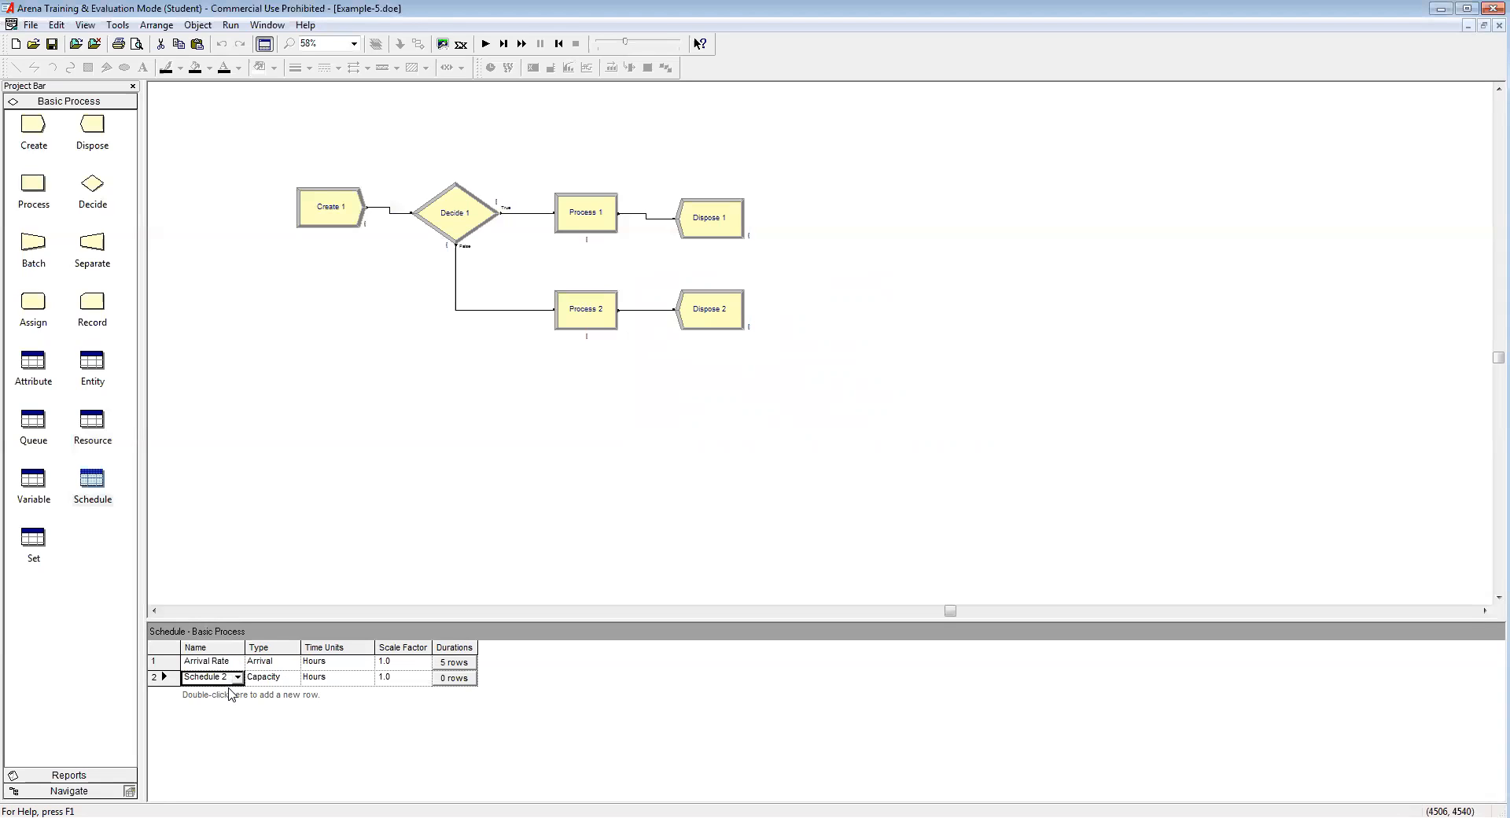
right_click(218, 683)
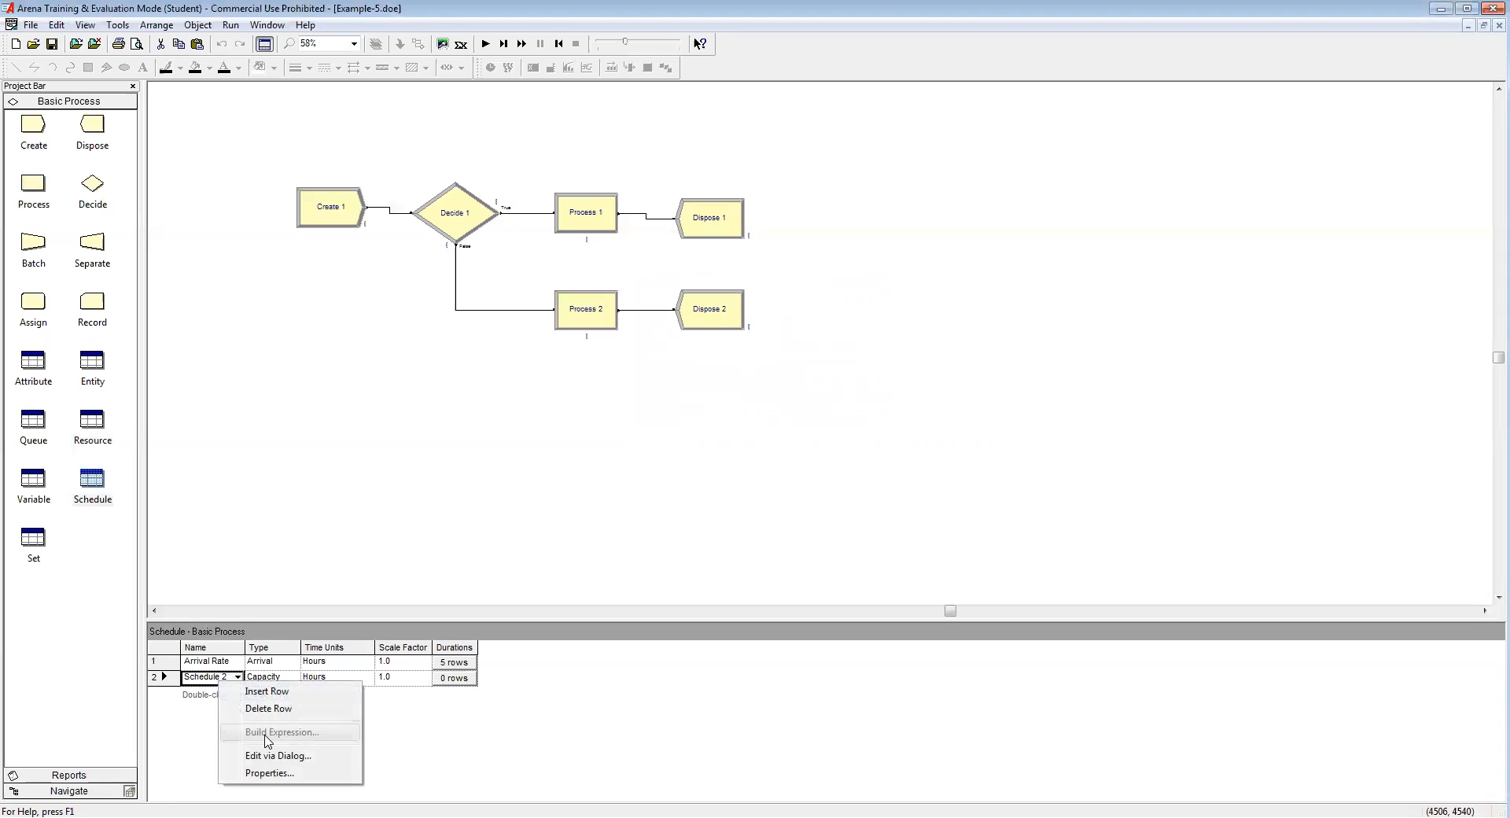
left_click(275, 755)
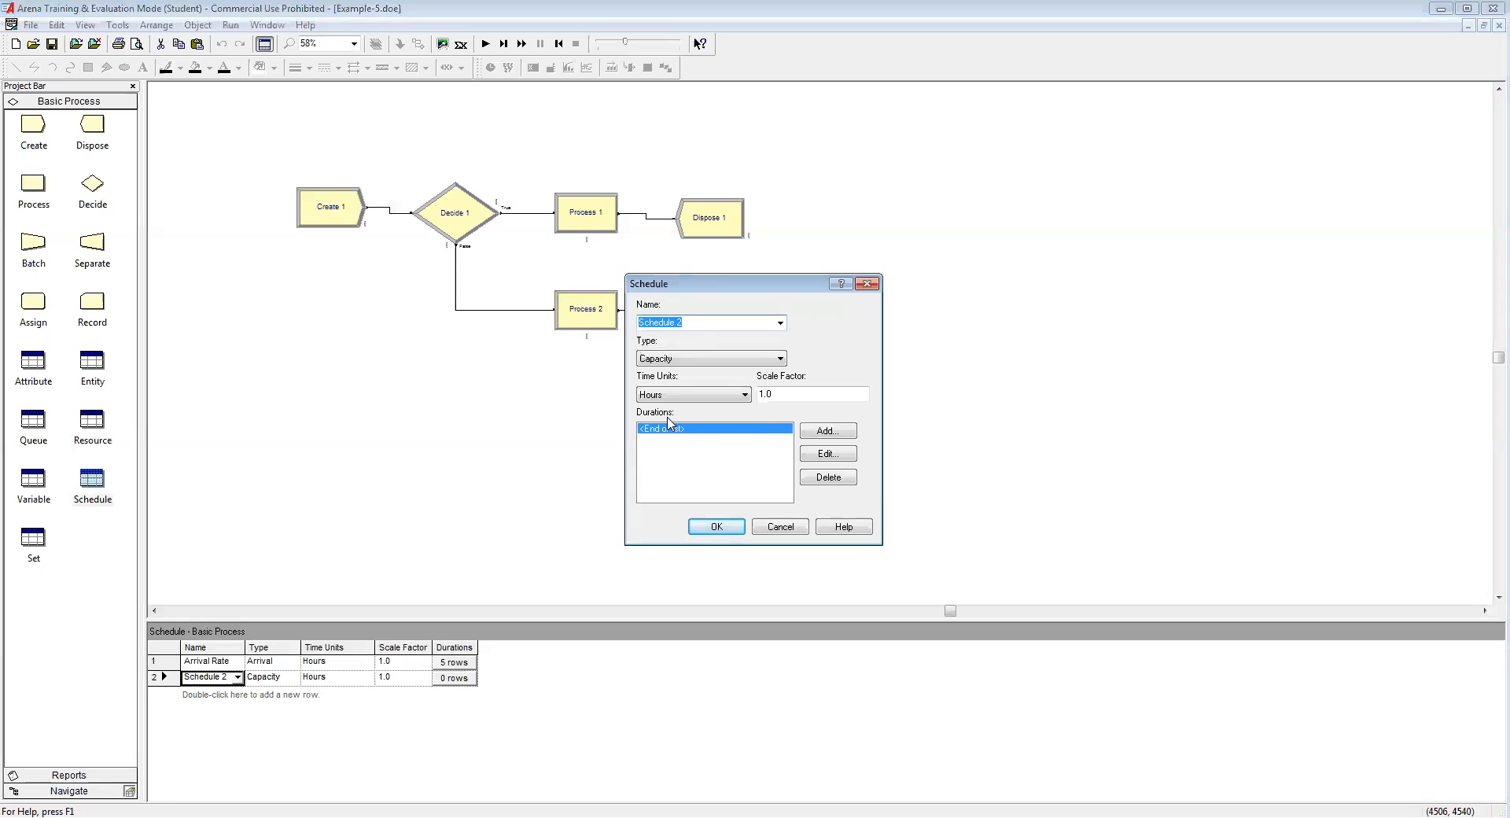
Step: Name Schedule 2 DL Capacity and keep its type as Capacity
type("DL CAP")
key("BackSpace")
key("BackSpace")
type("apacity")
left_click(677, 358)
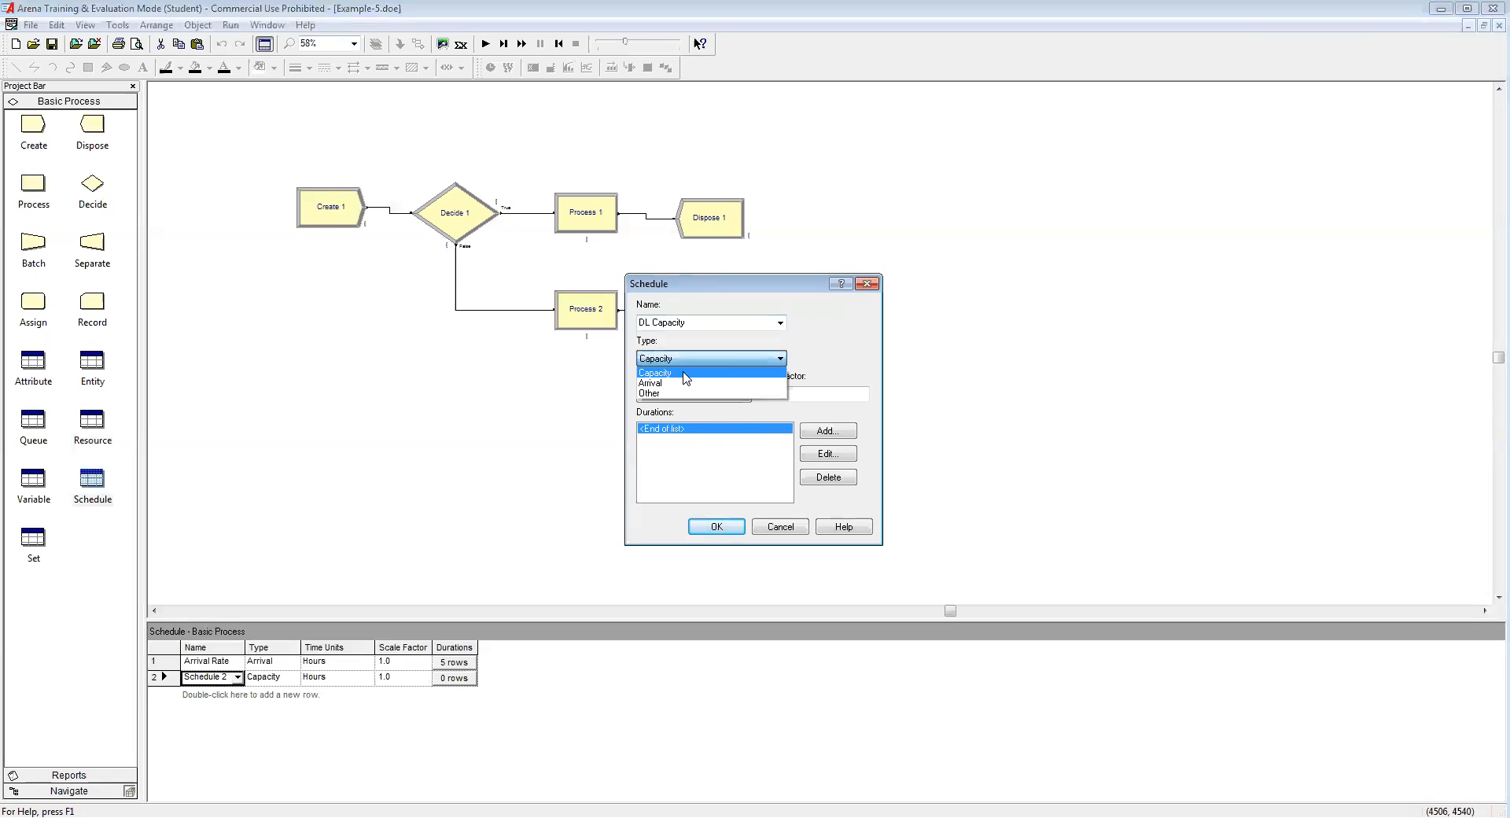
left_click(683, 373)
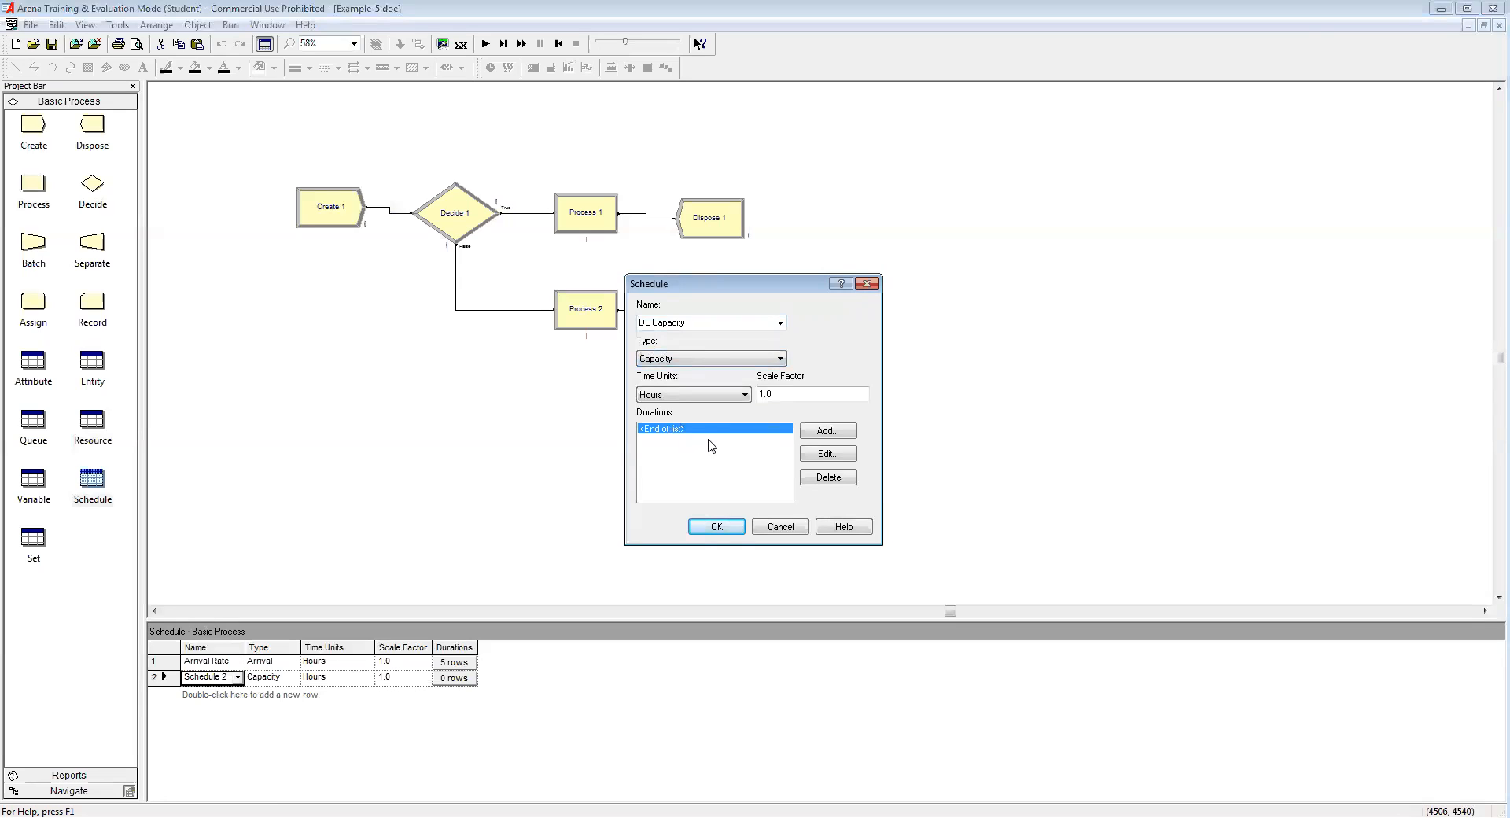
left_click(838, 431)
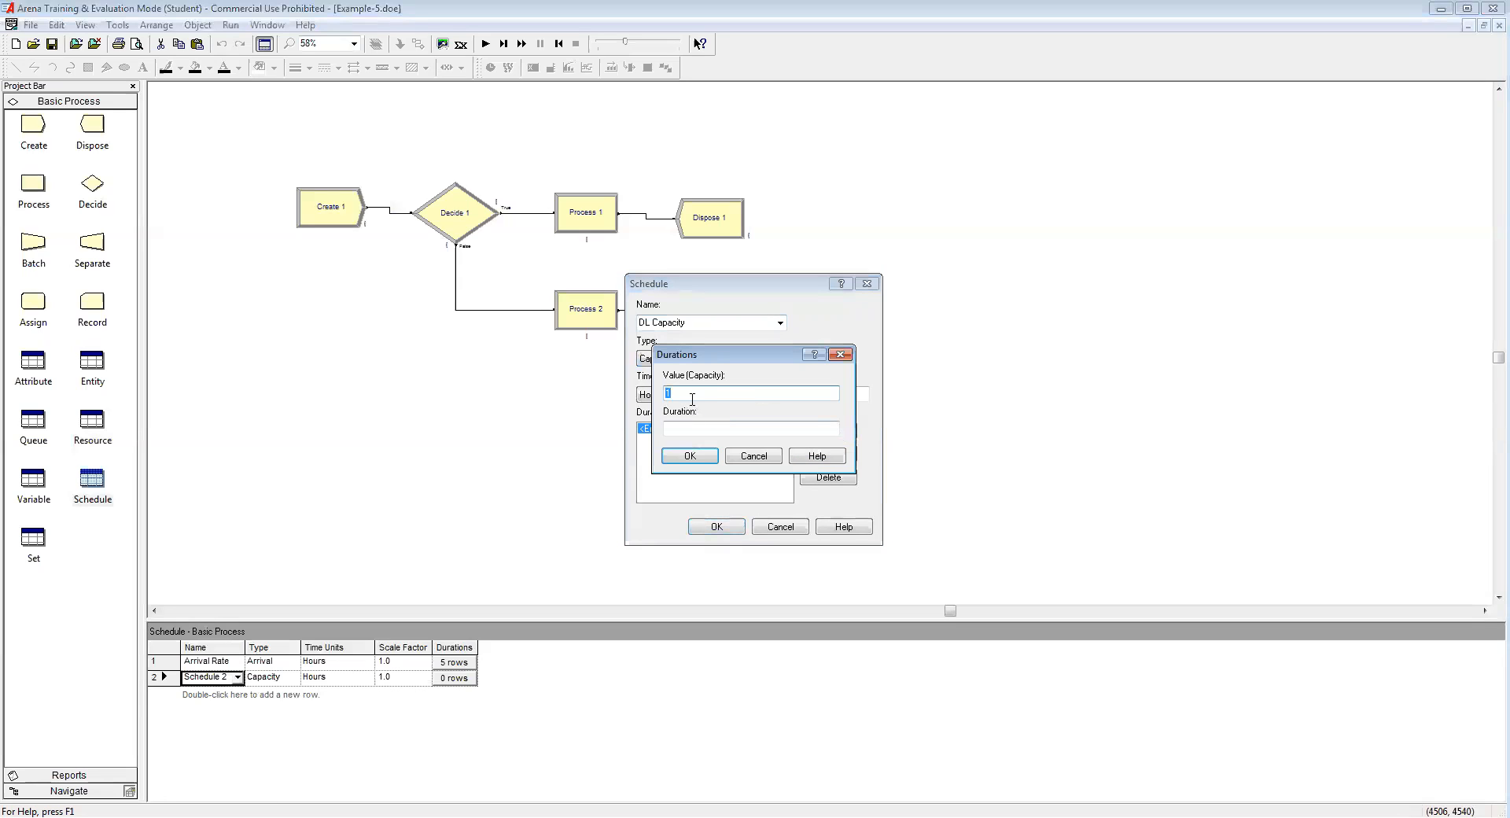
Step: Enter DL Capacity periods of capacity 10 for 3 hours and 13 for 2 hours
type("10")
left_click(684, 427)
type("3")
left_click(690, 456)
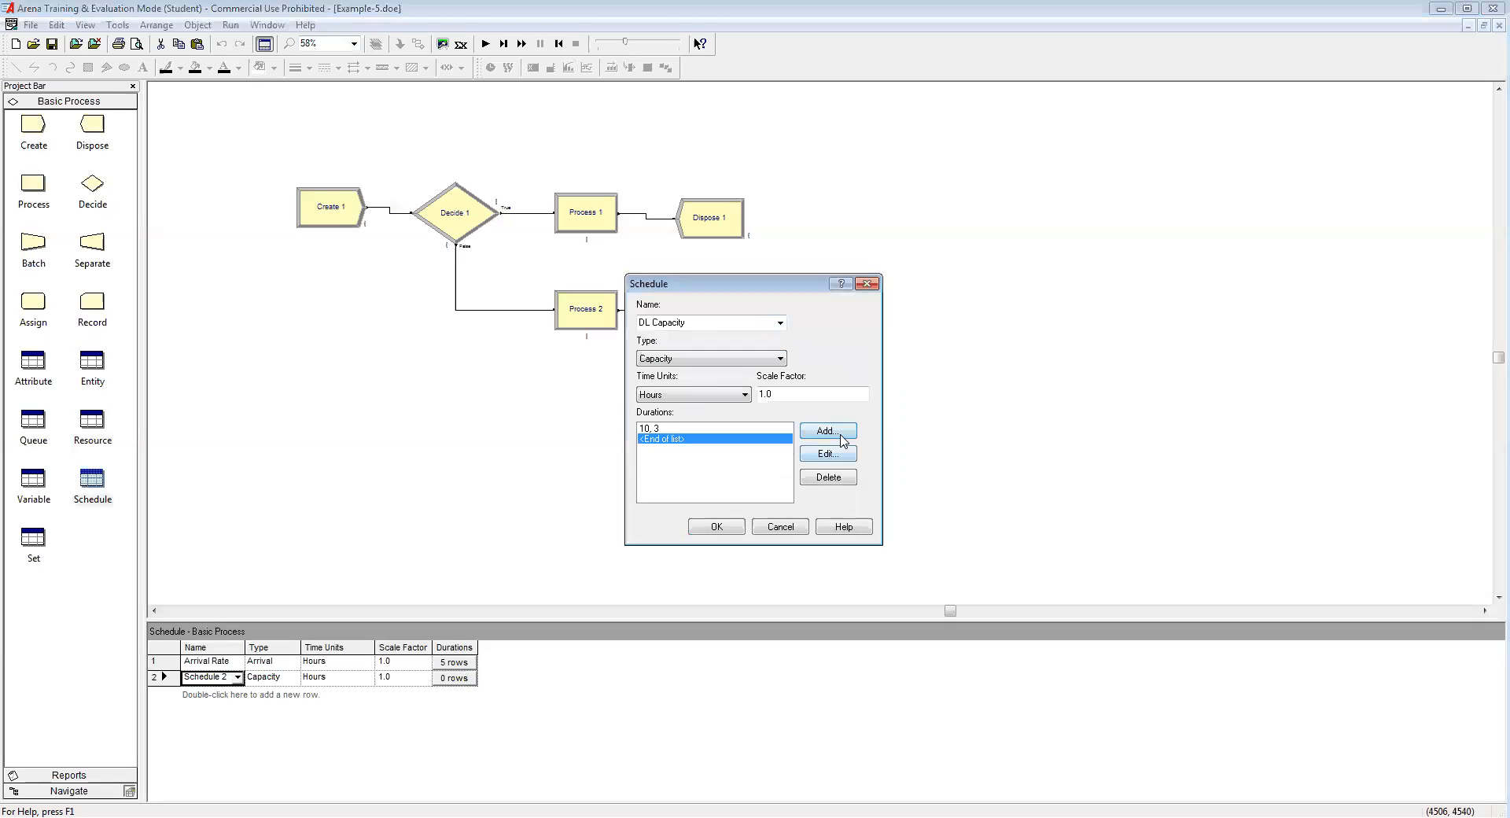
left_click(838, 435)
type("13")
left_click(682, 430)
type("2")
left_click(691, 458)
Step: Add periods of capacity 10 for 2 hours and 15 for 2 hours, then save the schedule
double_click(690, 457)
type("10")
left_click(695, 428)
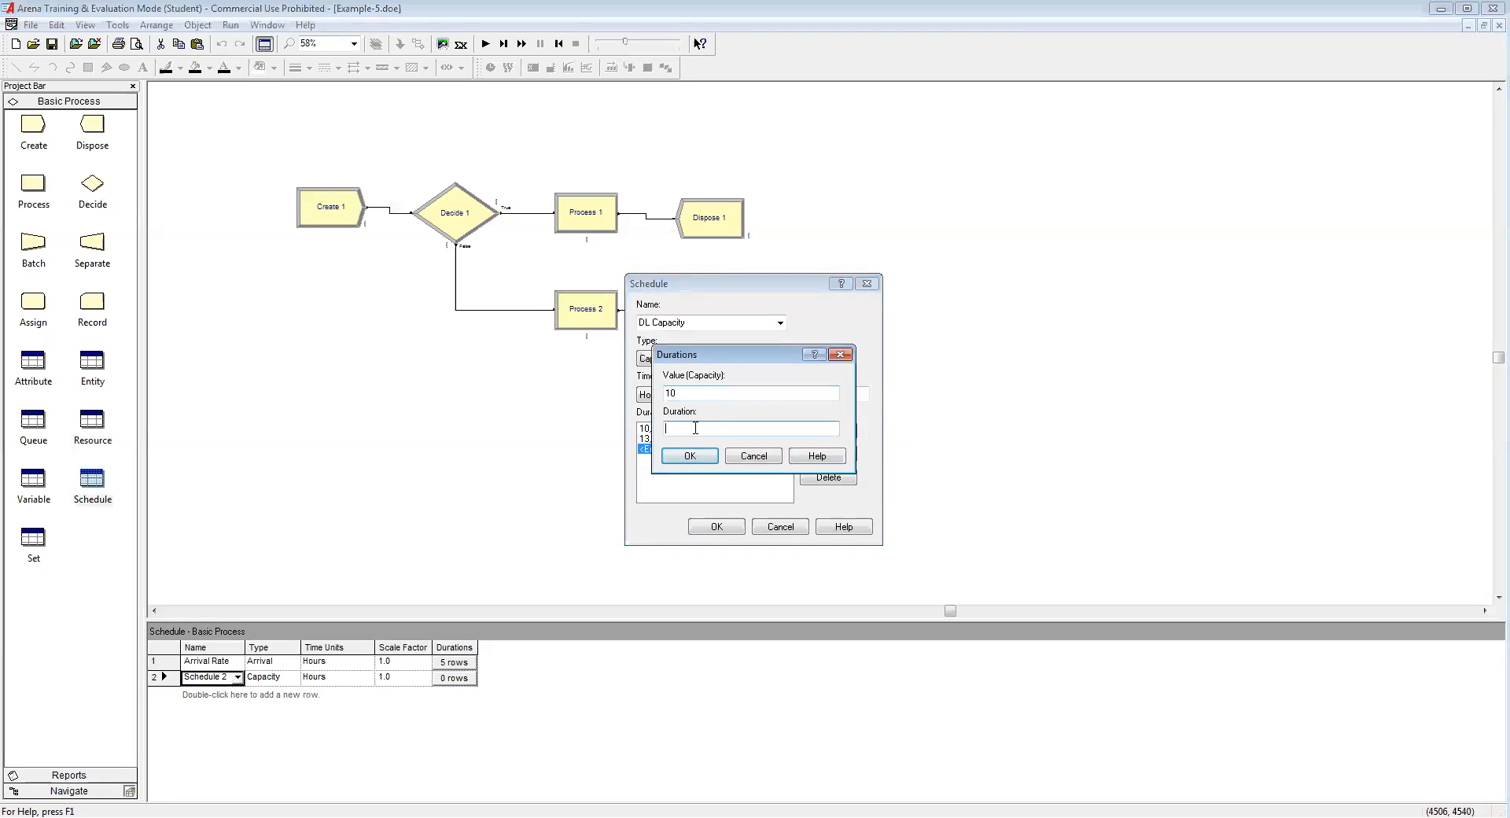
type("2")
left_click(690, 456)
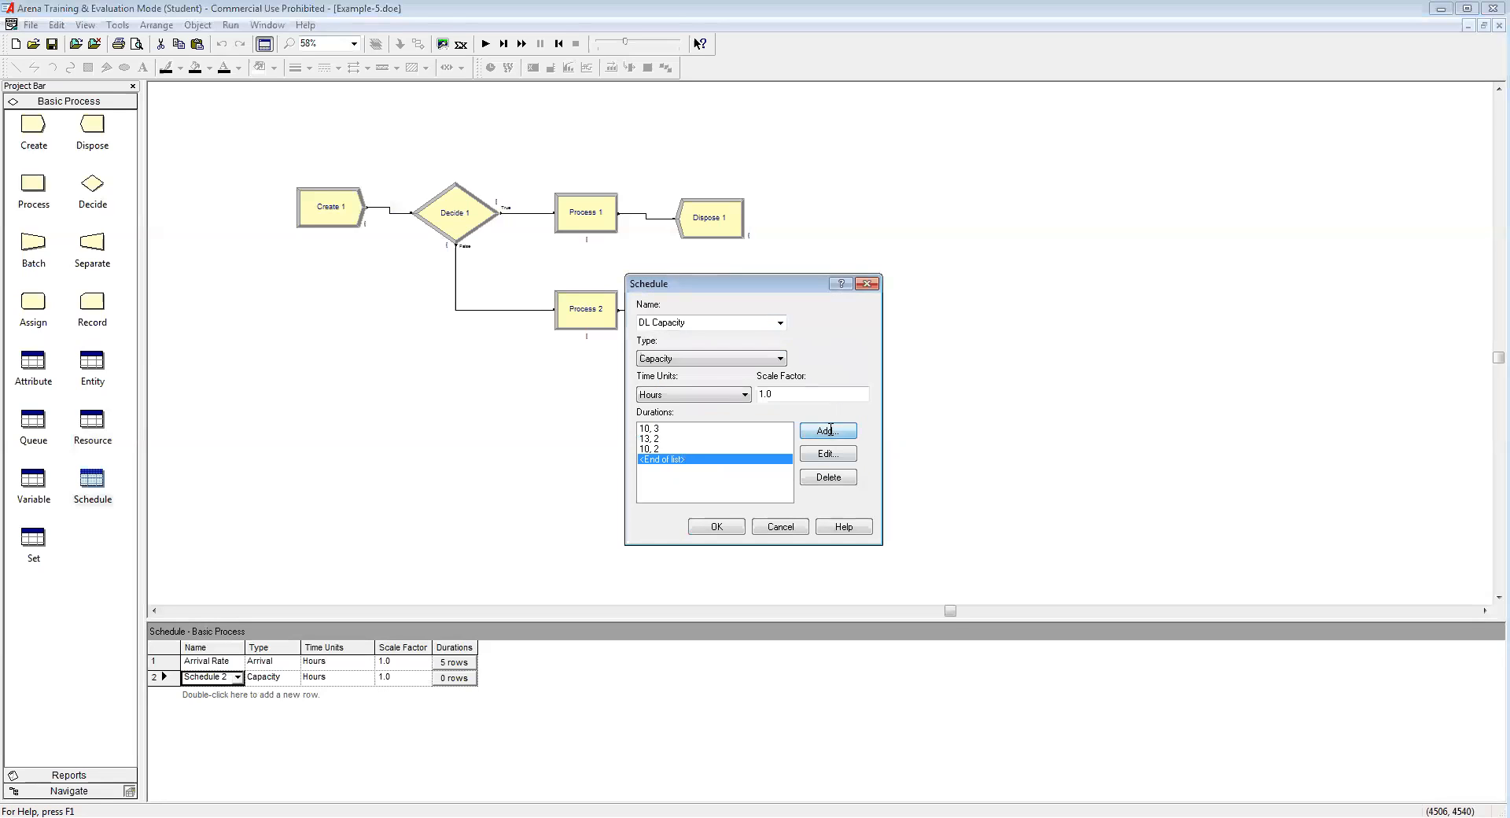
left_click(828, 430)
type("15")
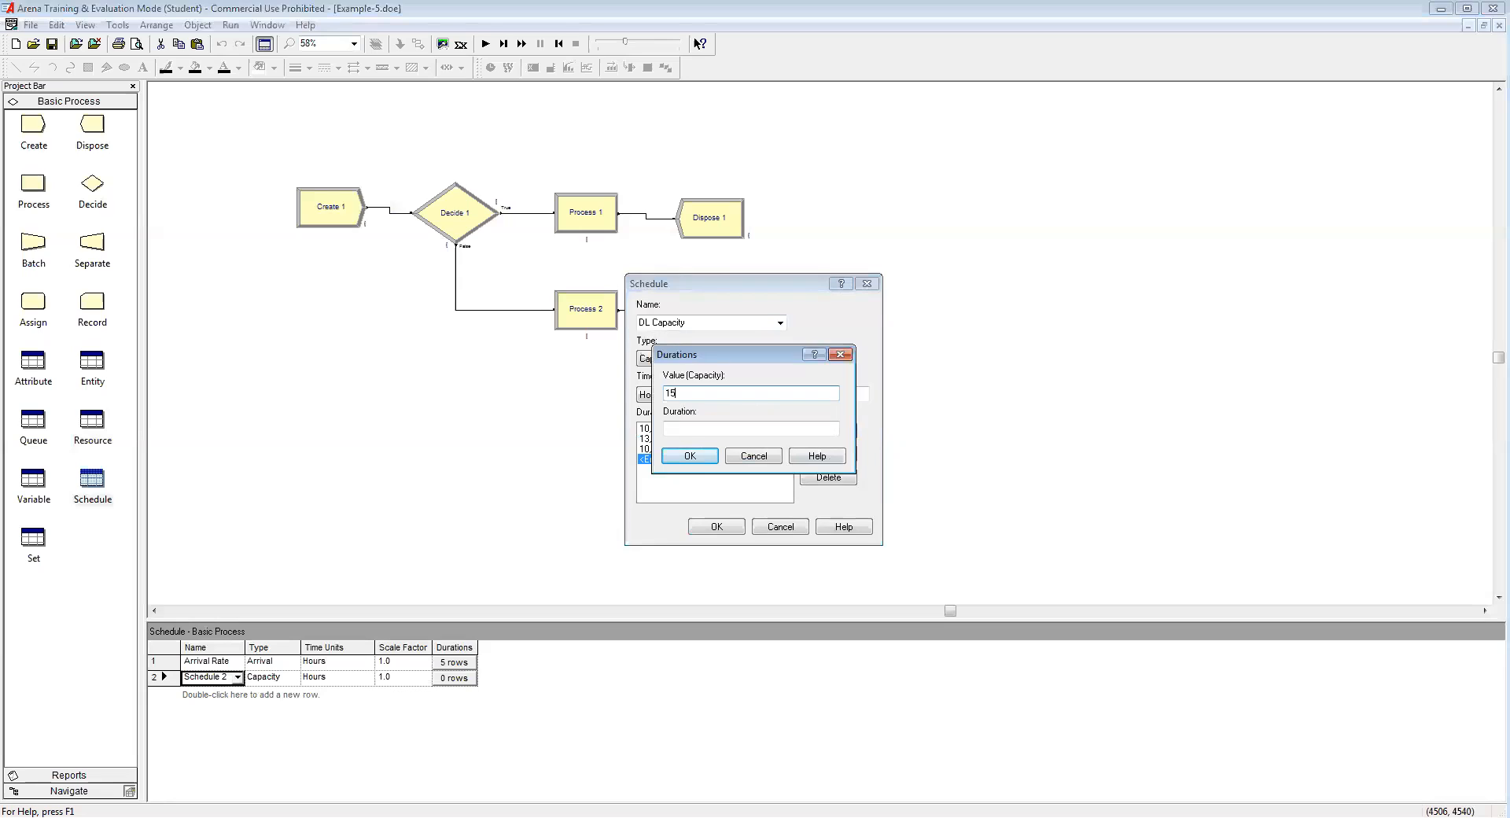
left_click(689, 425)
type("2")
left_click(688, 456)
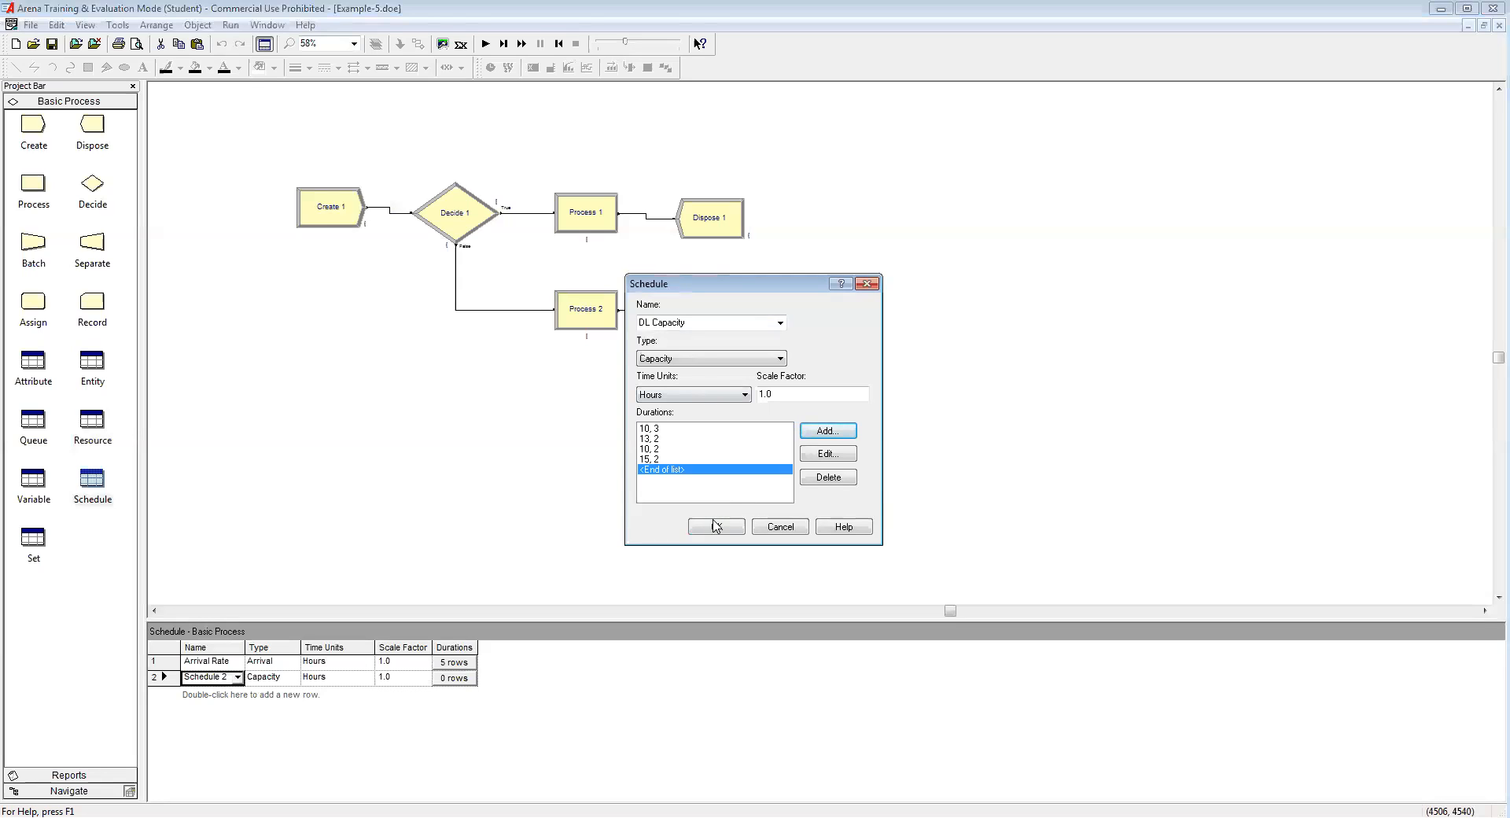
left_click(716, 526)
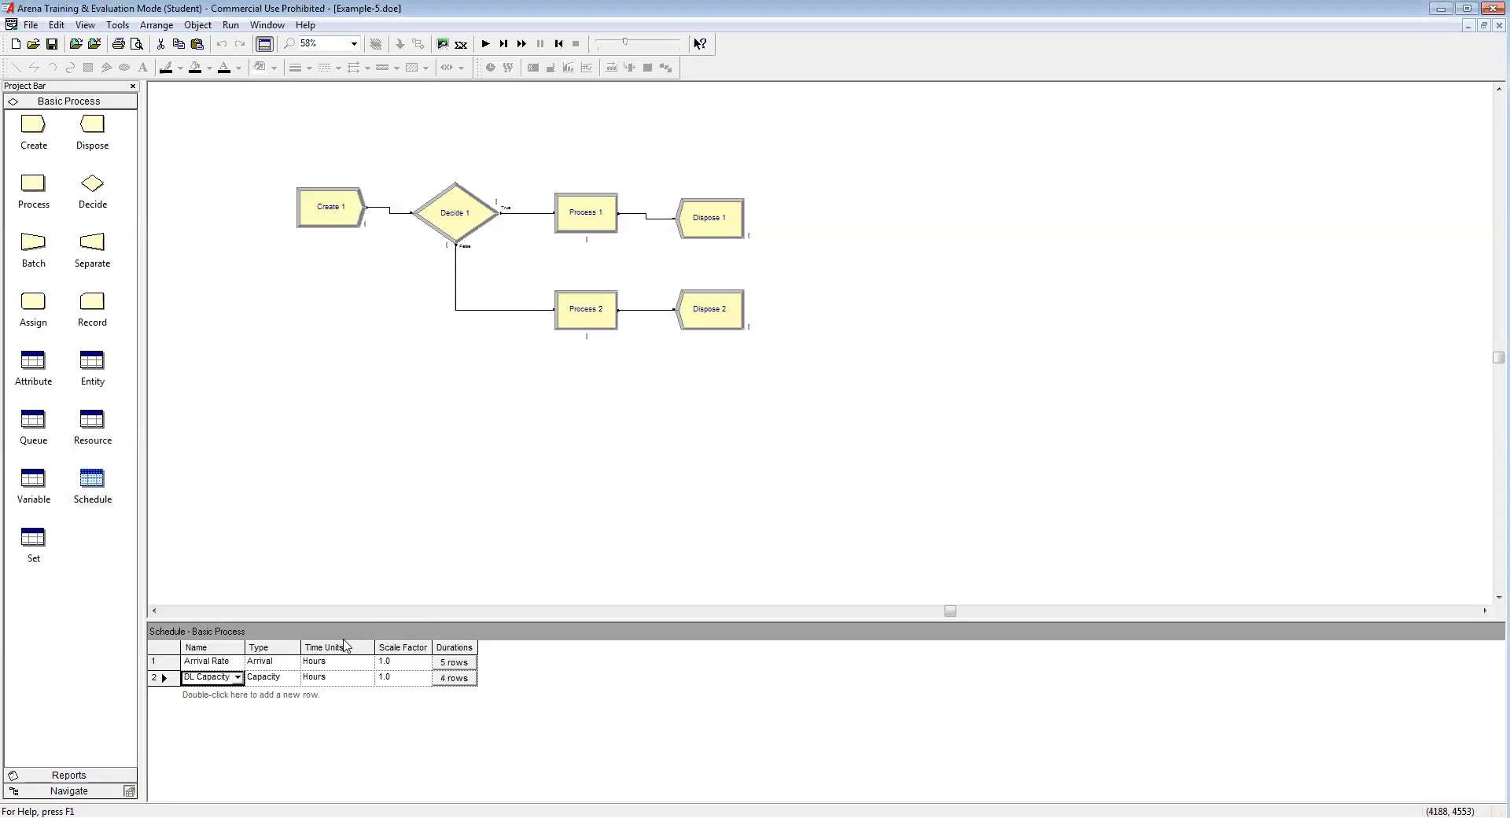
Step: Add a third schedule row, open it with Edit via Dialog, and name it VR Capacity
double_click(244, 695)
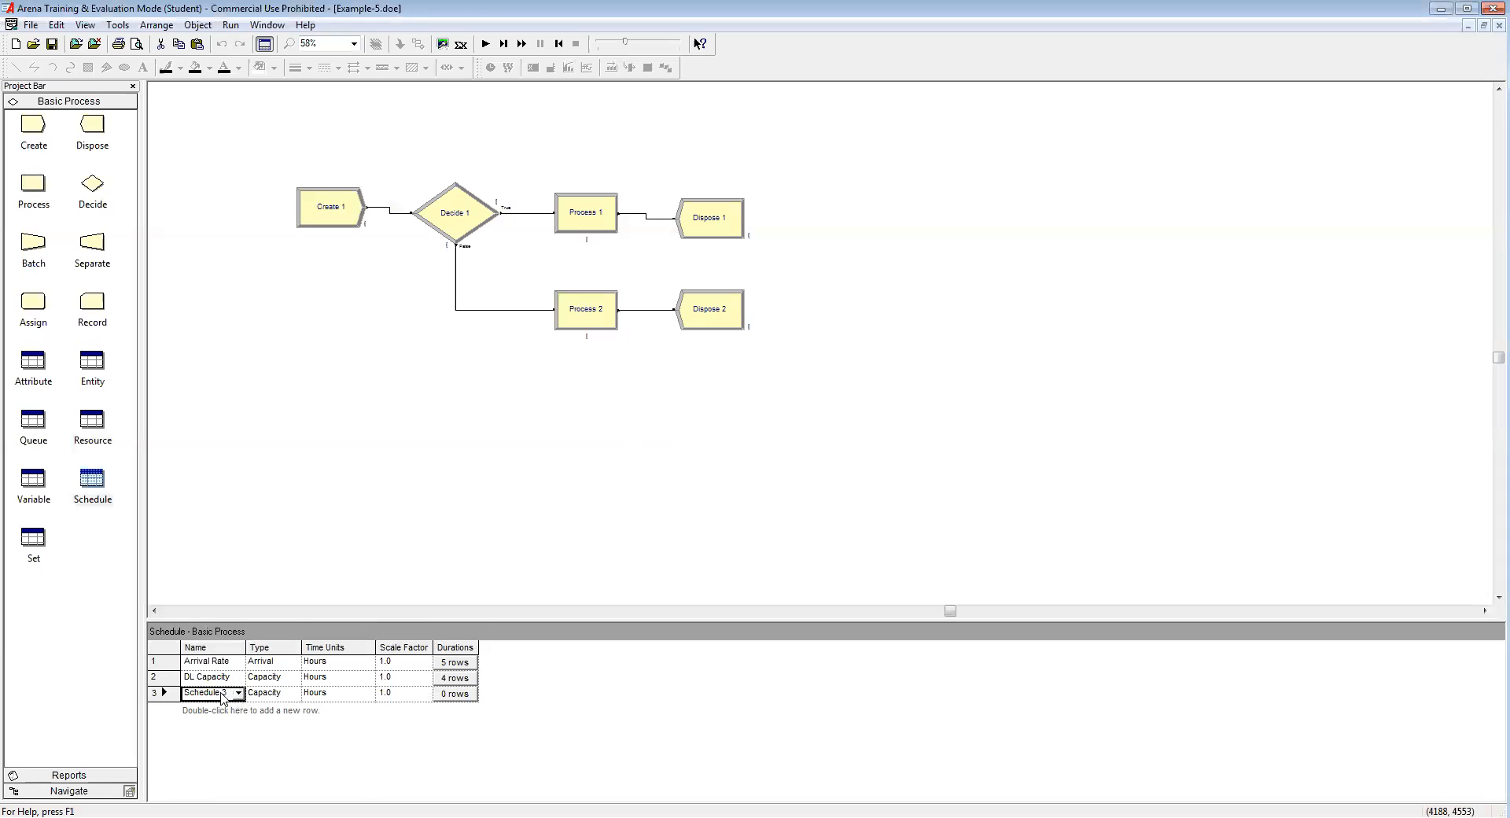
right_click(222, 693)
left_click(306, 768)
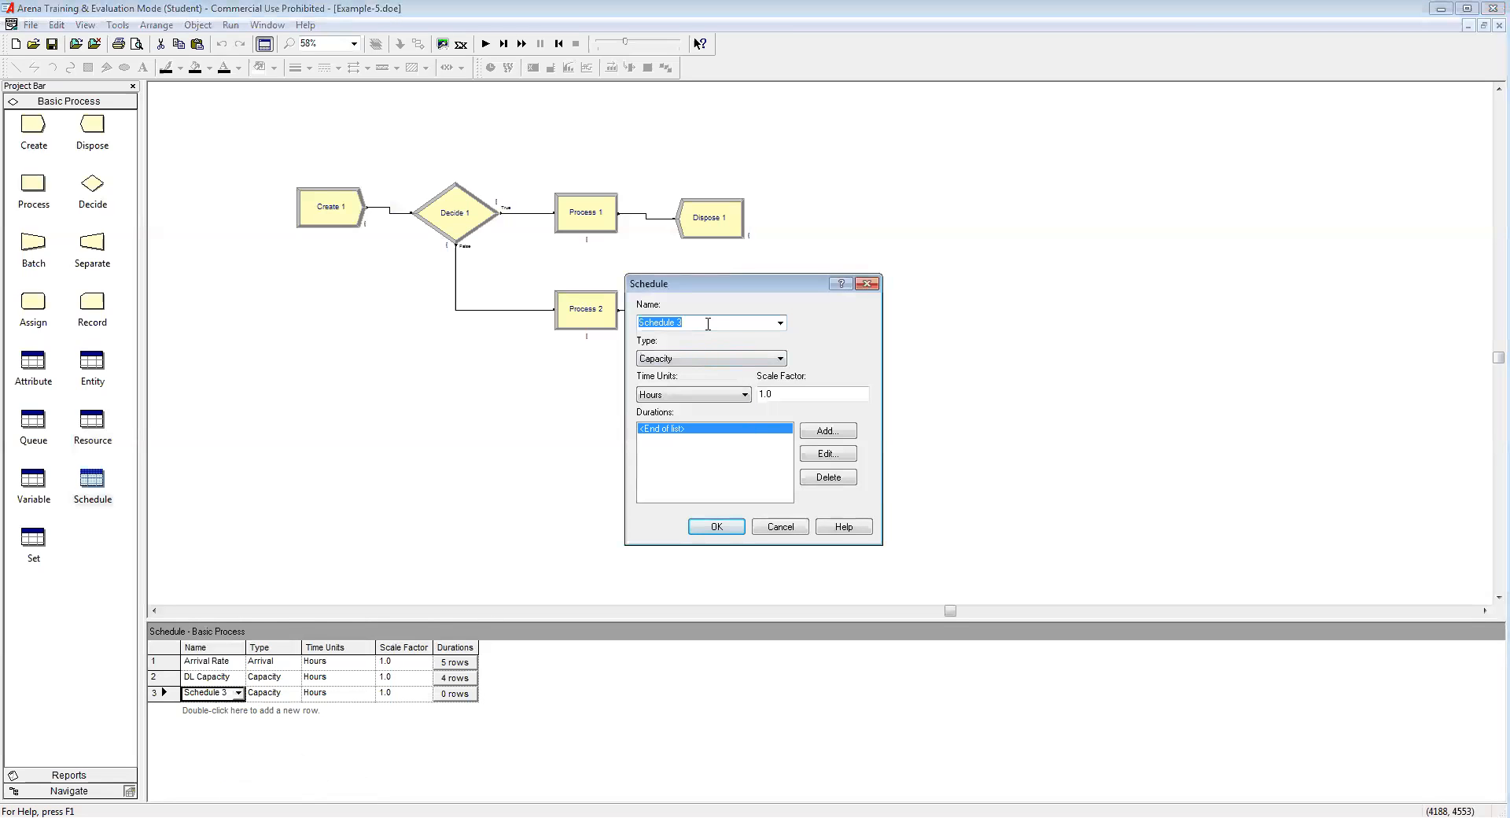
type("VR Capacity")
Step: Enter VR Capacity periods of capacity 8 for 3 hours and 12 for 4 hours
left_click(828, 430)
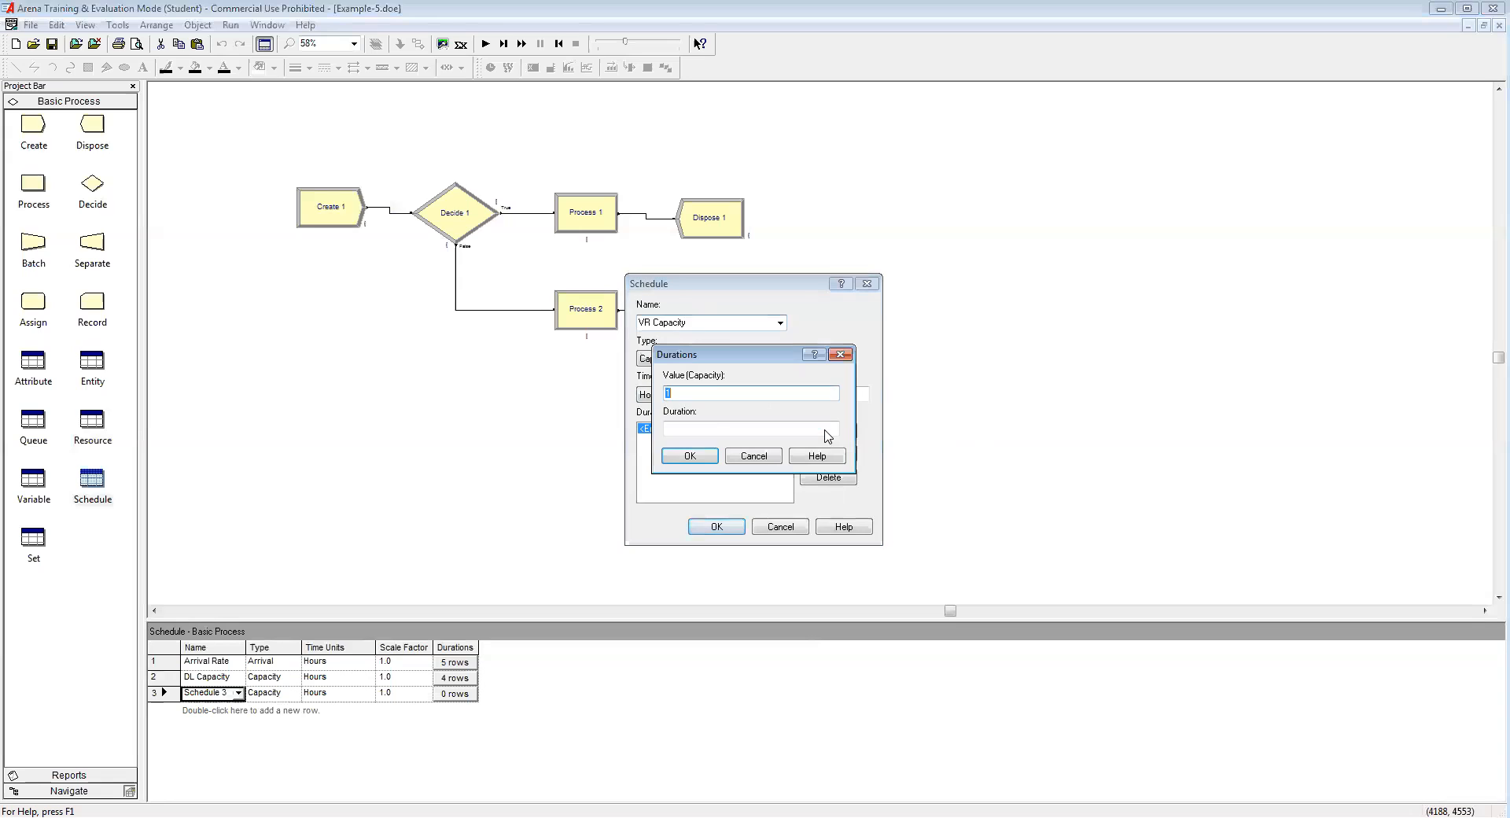
type("8")
left_click(695, 428)
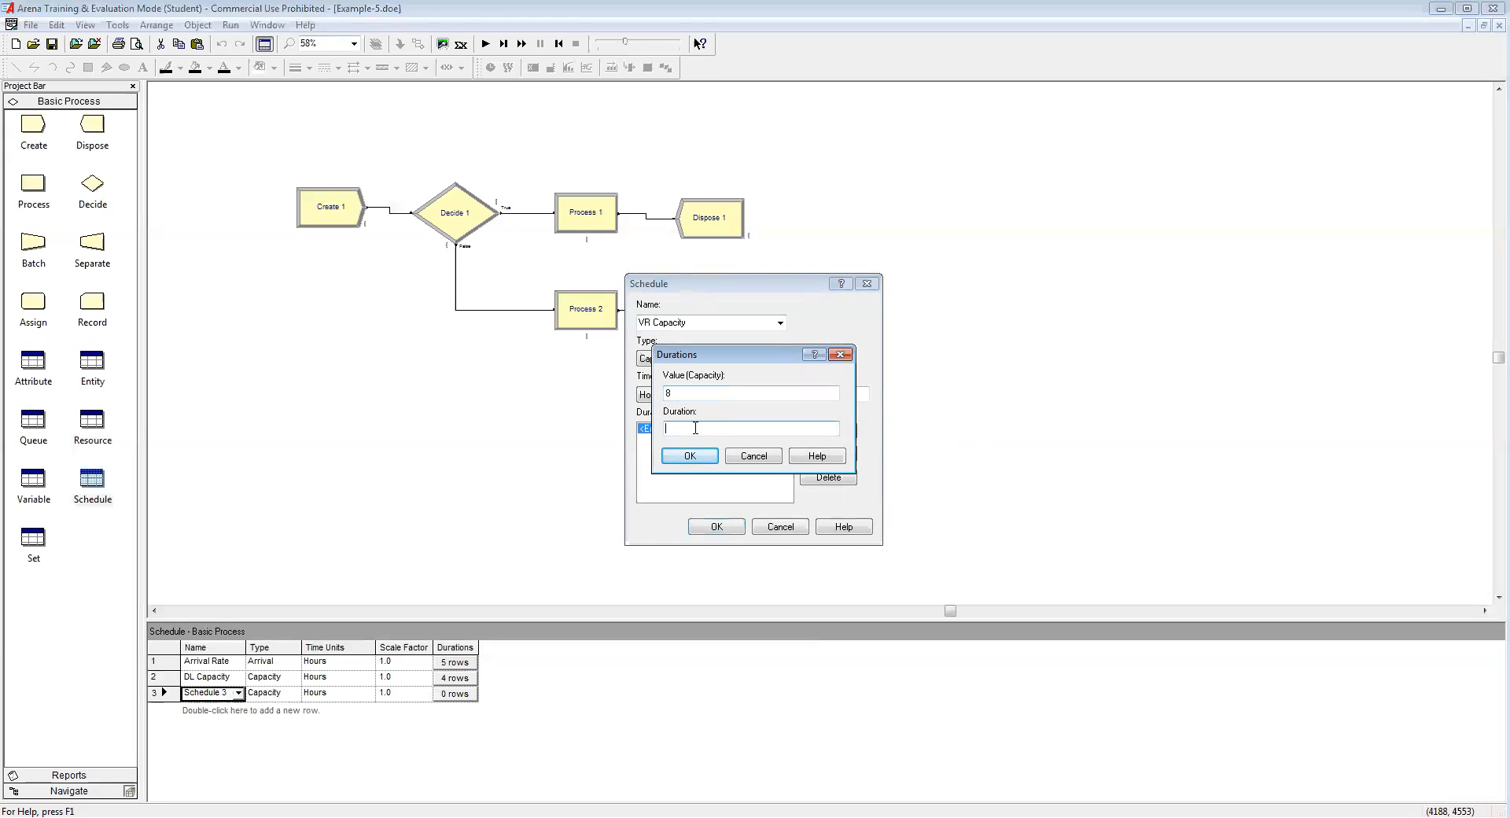
type("3")
left_click(692, 458)
left_click(820, 431)
type("12")
left_click(690, 427)
type("4")
left_click(691, 456)
Step: Add a final period of capacity 15 for 2 hours and save the VR Capacity schedule
left_click(829, 432)
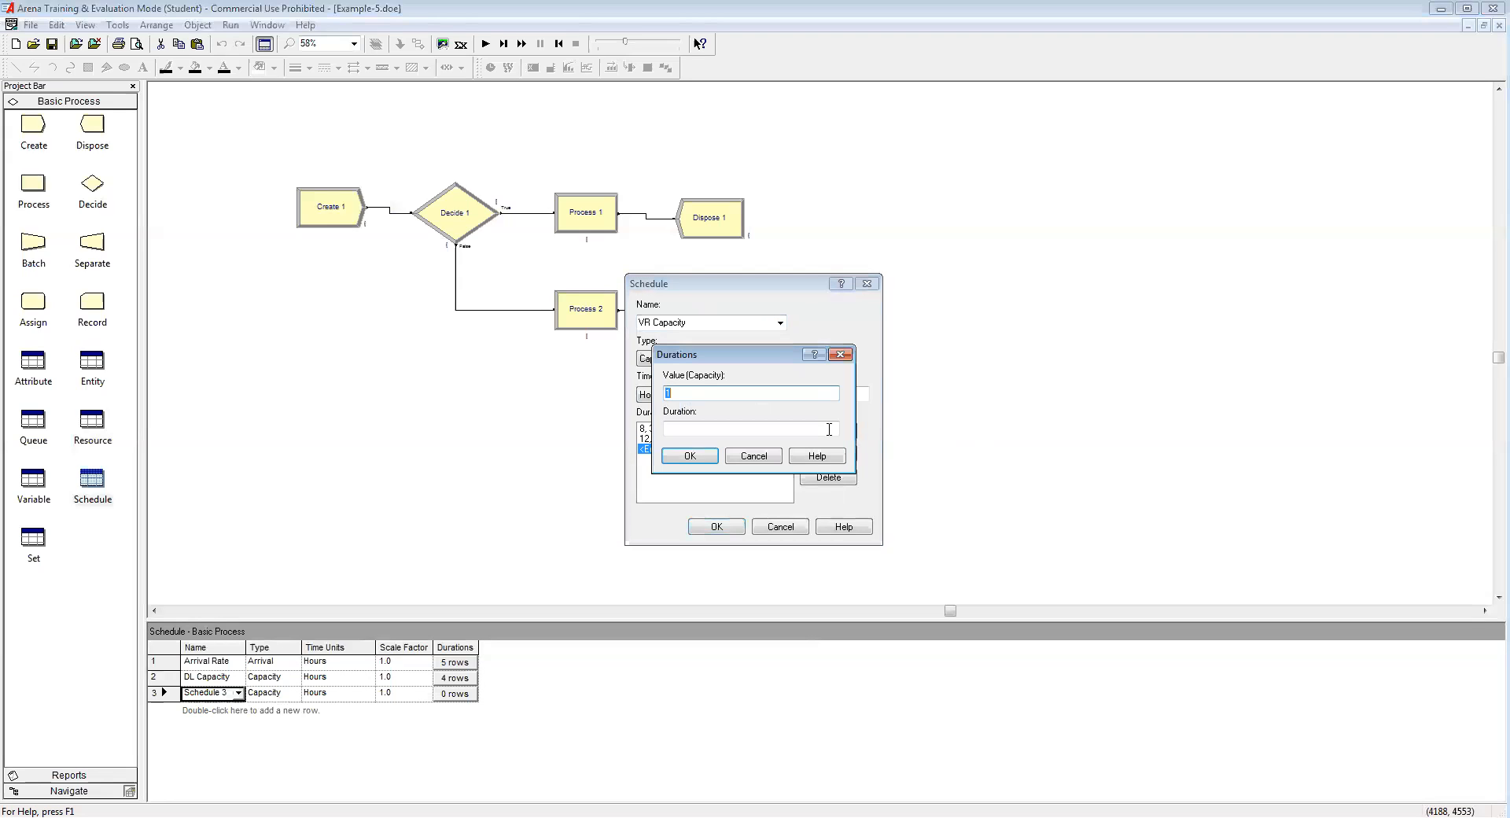
type("15")
left_click(710, 427)
type("2")
left_click(692, 458)
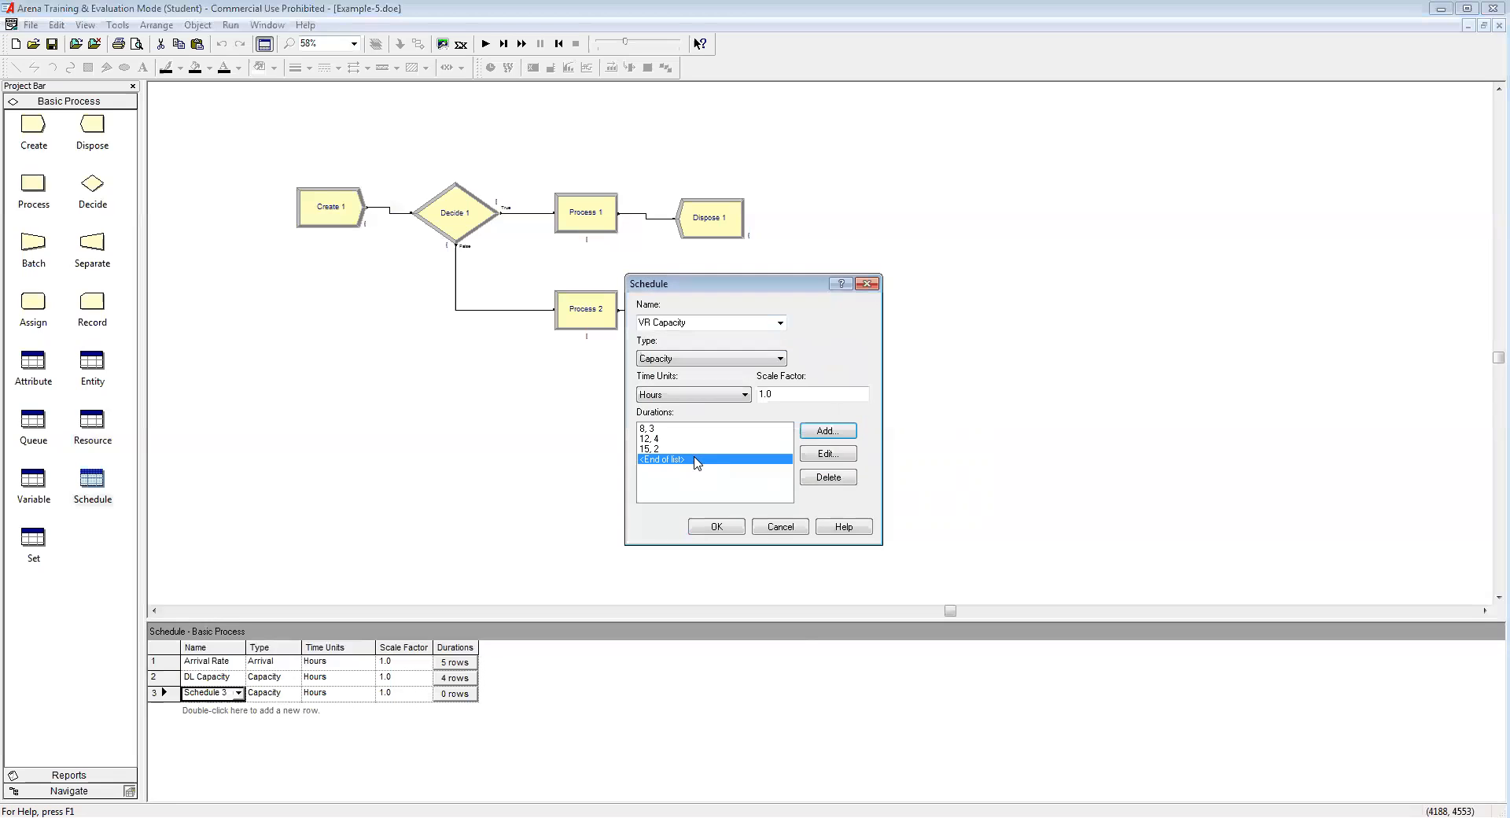
left_click(716, 526)
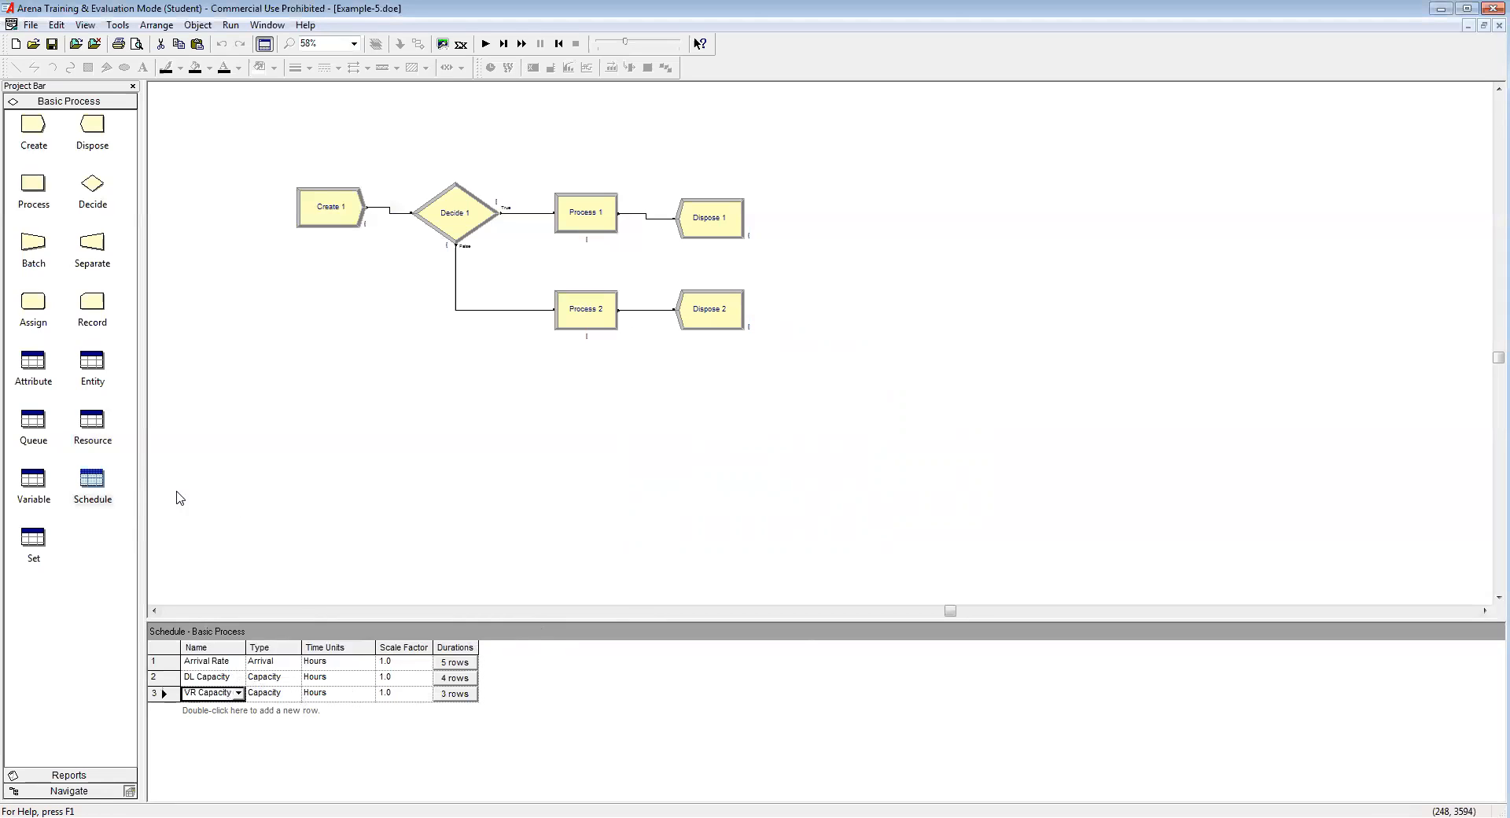
left_click(305, 497)
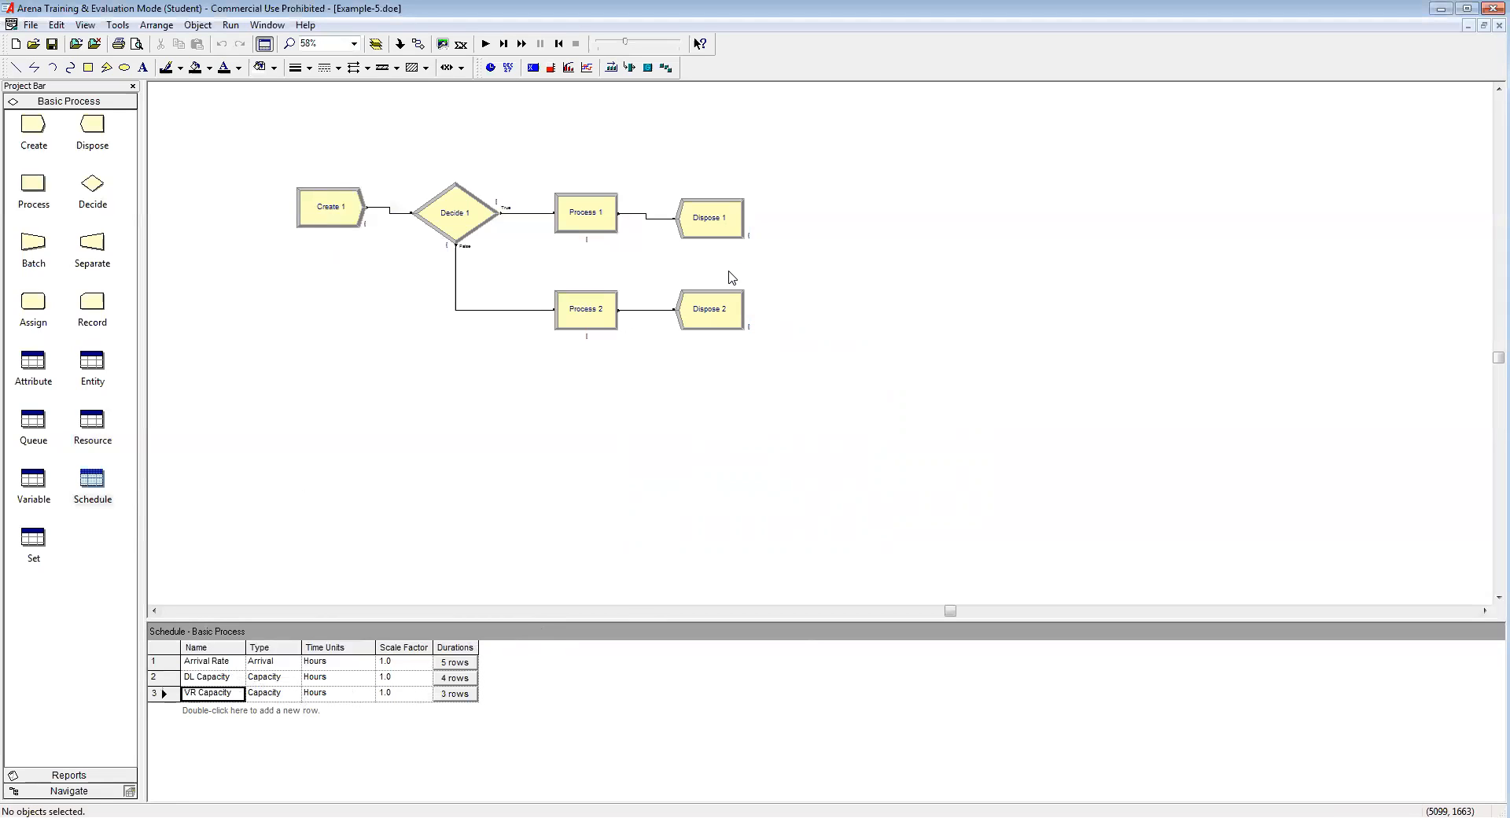
Step: Rename Create 1 'Customers Arrive', with Customer entities arriving per the Arrival Rate schedule
double_click(334, 219)
left_click_drag(705, 328, 574, 397)
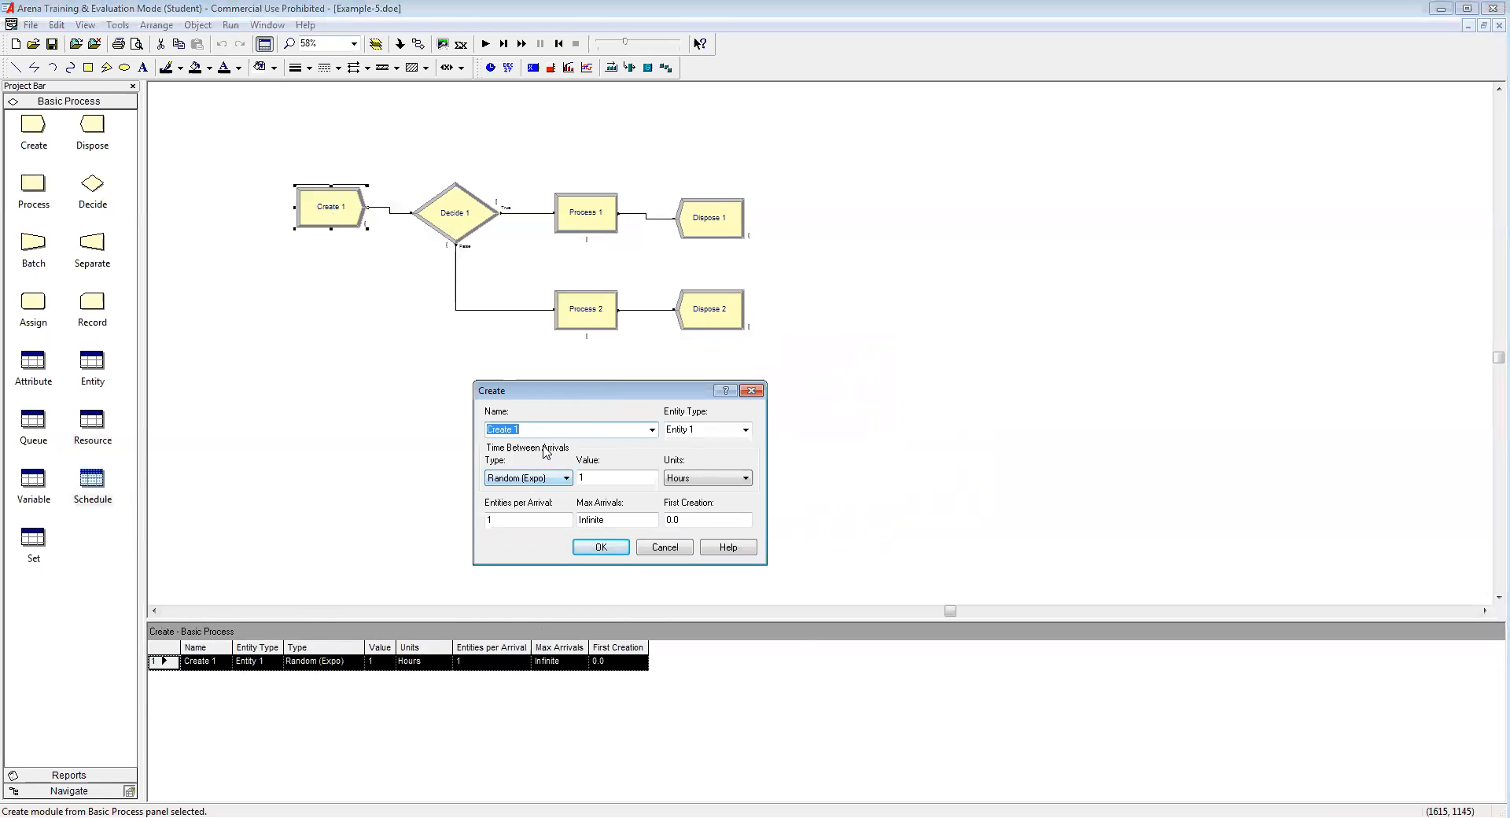
type("Customers Arrive")
left_click(710, 430)
type("Customer")
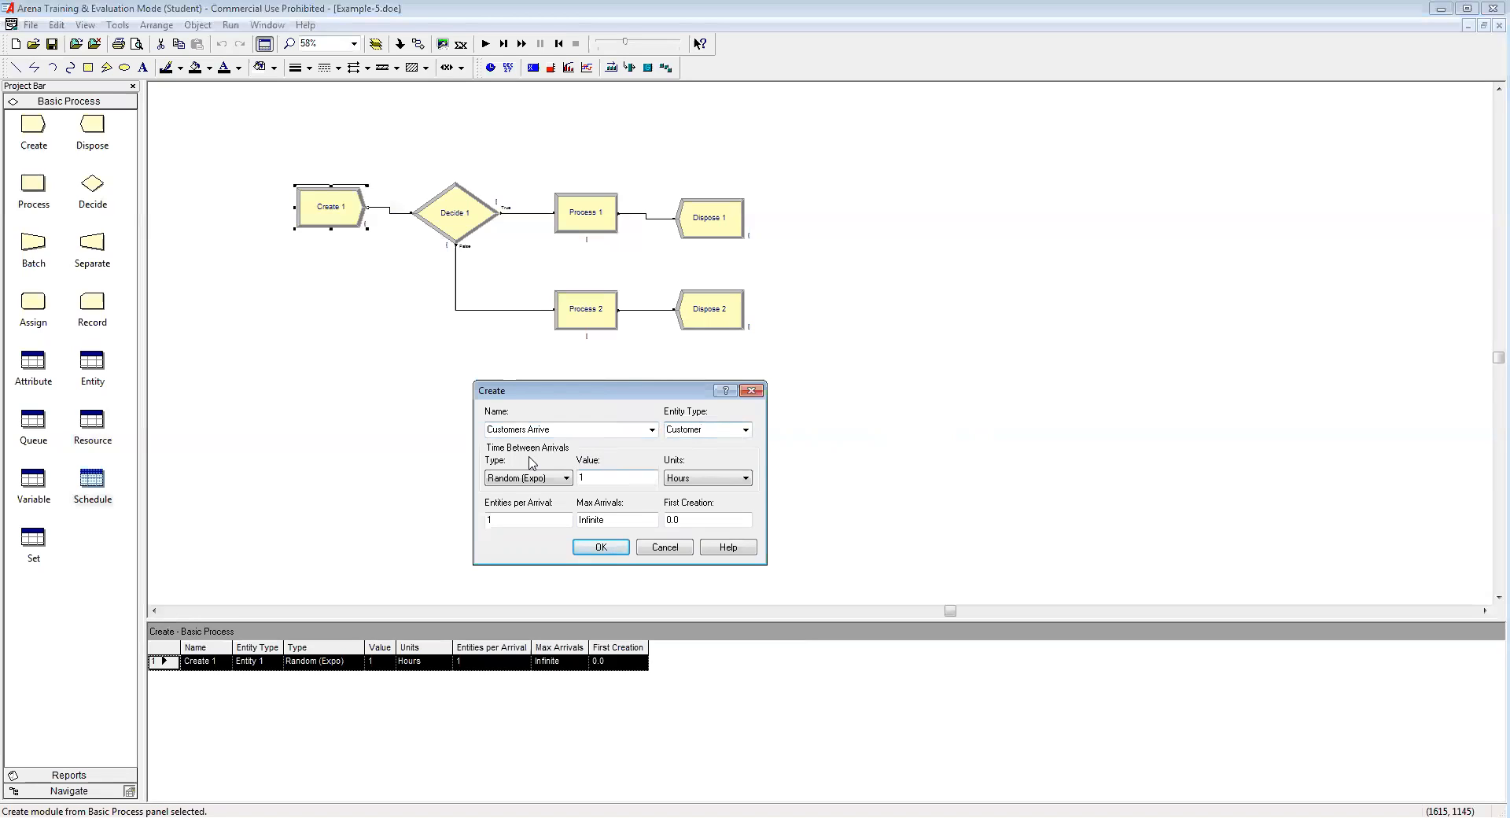
left_click(566, 478)
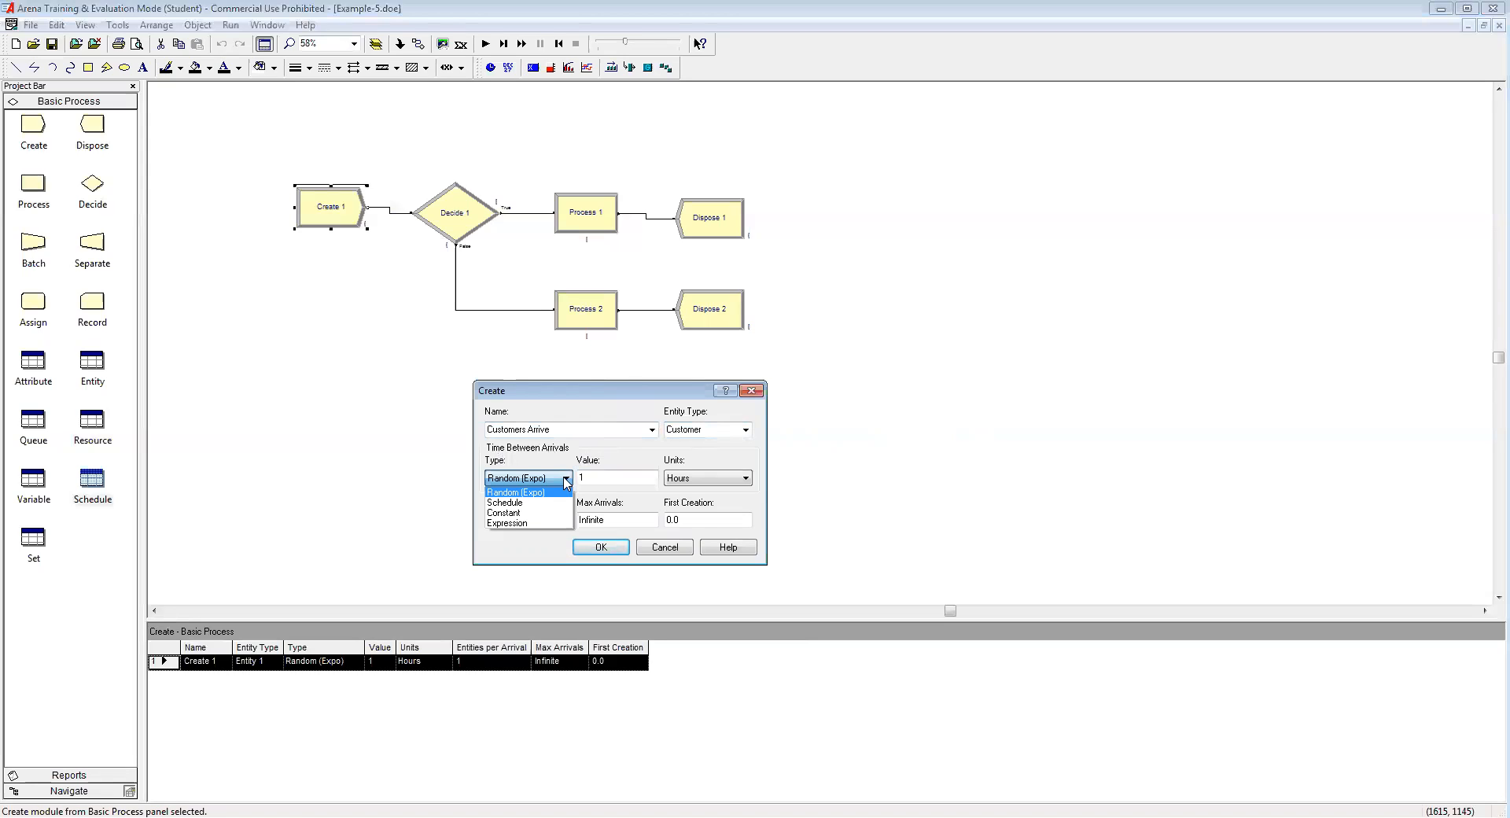
left_click(526, 504)
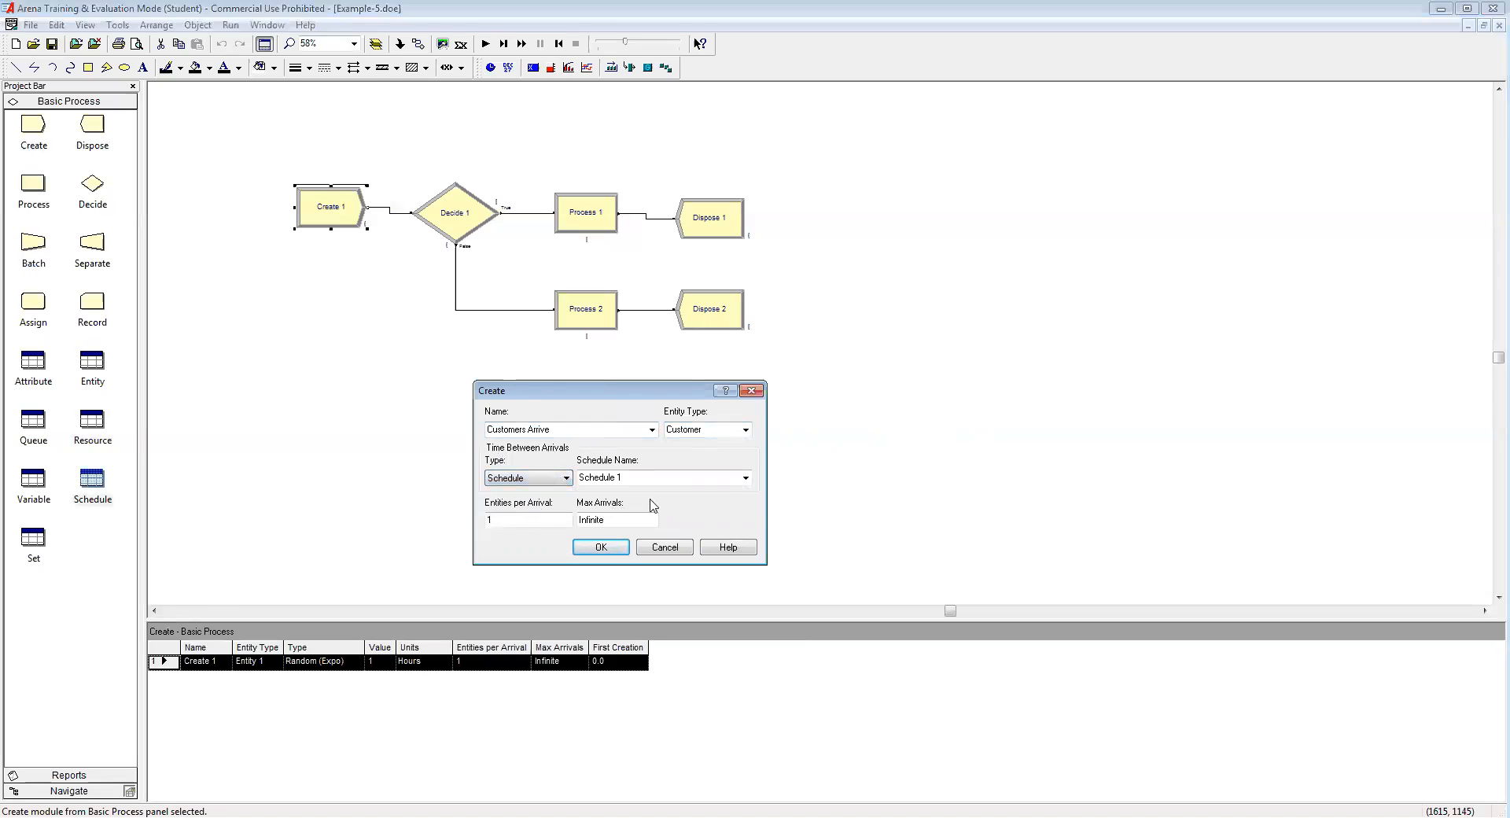
left_click(745, 478)
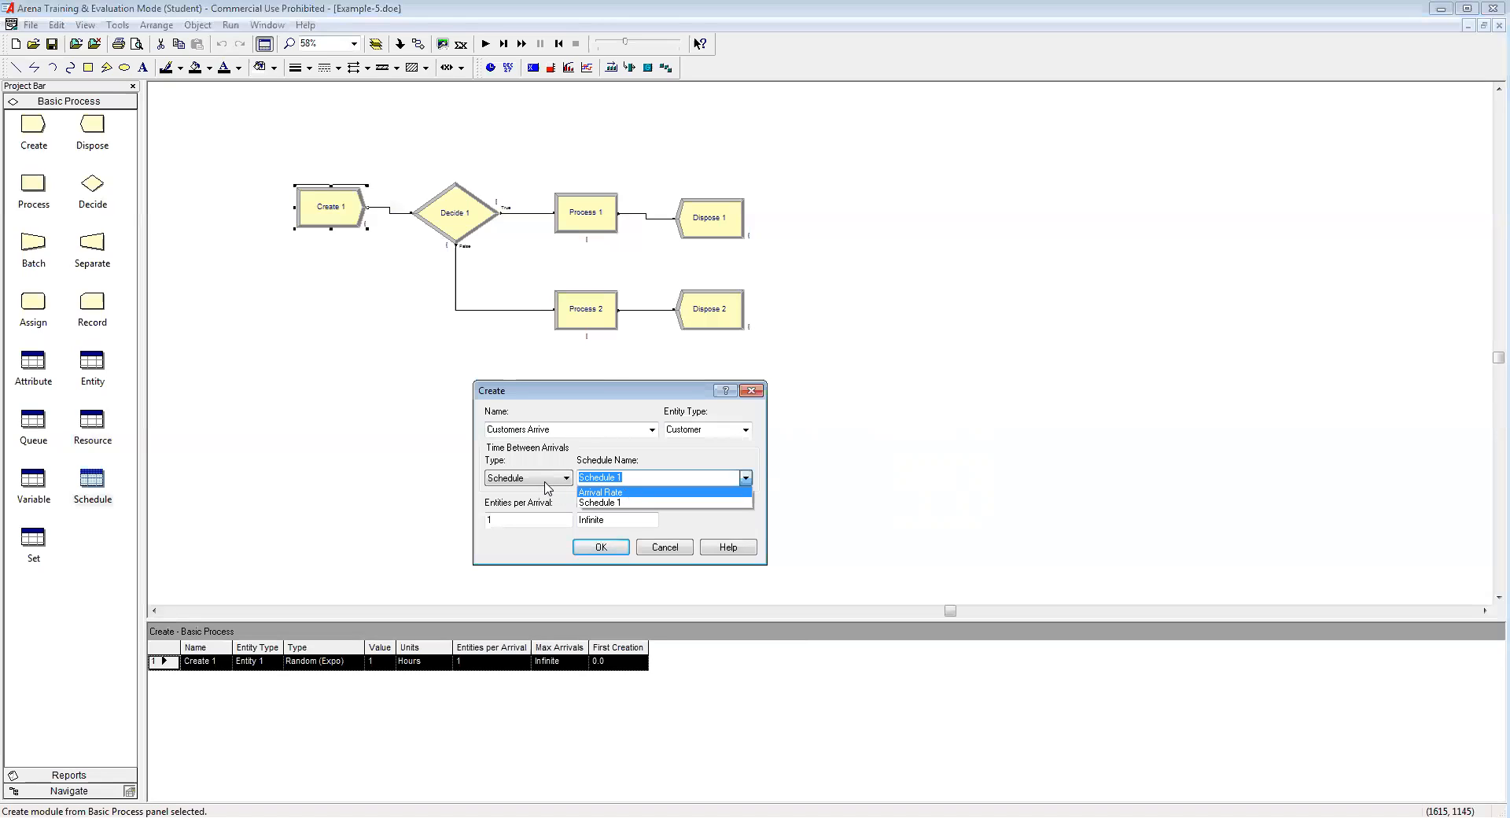
left_click(637, 492)
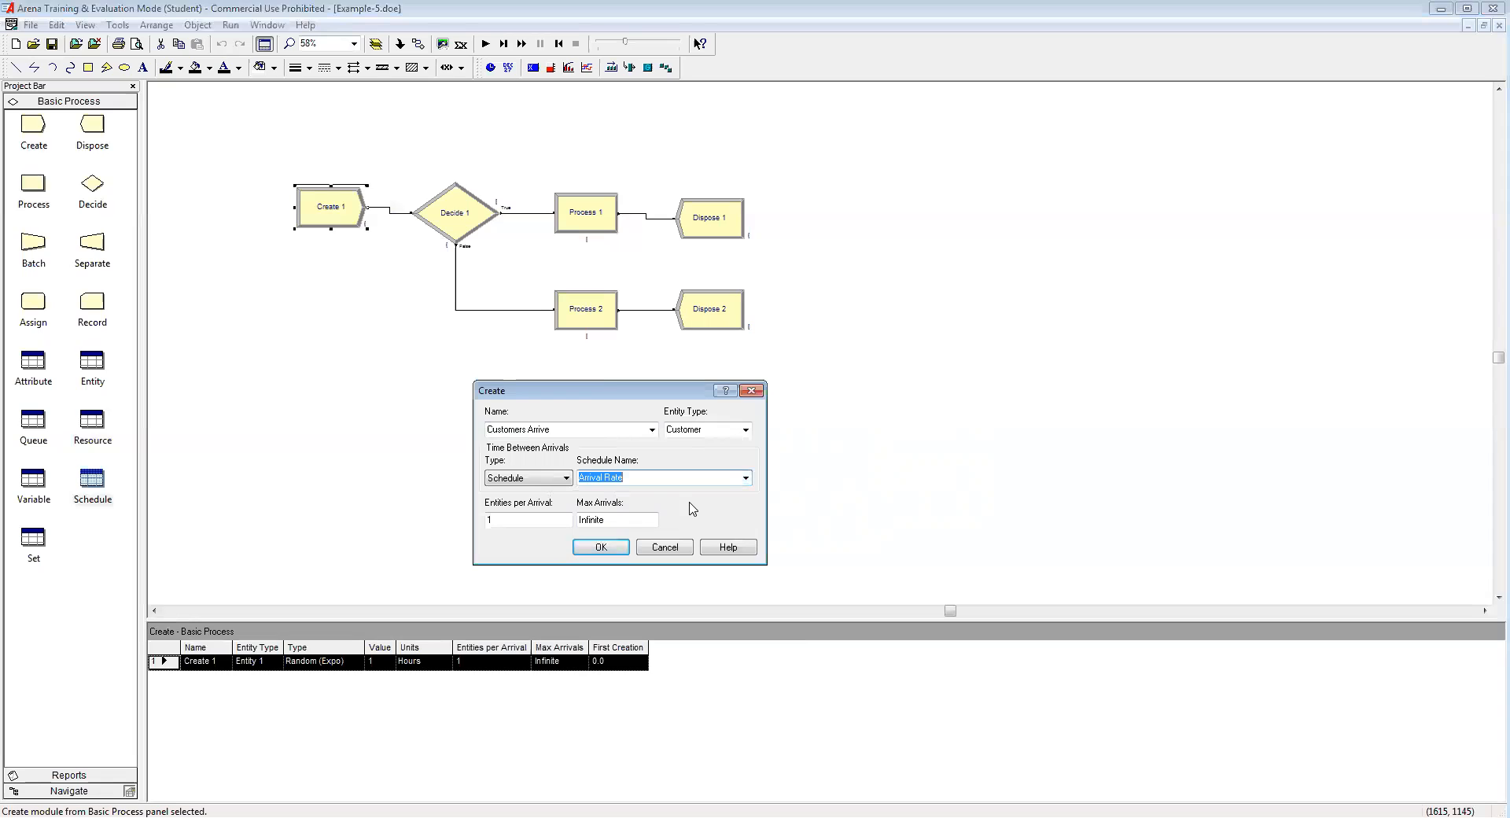
left_click(616, 550)
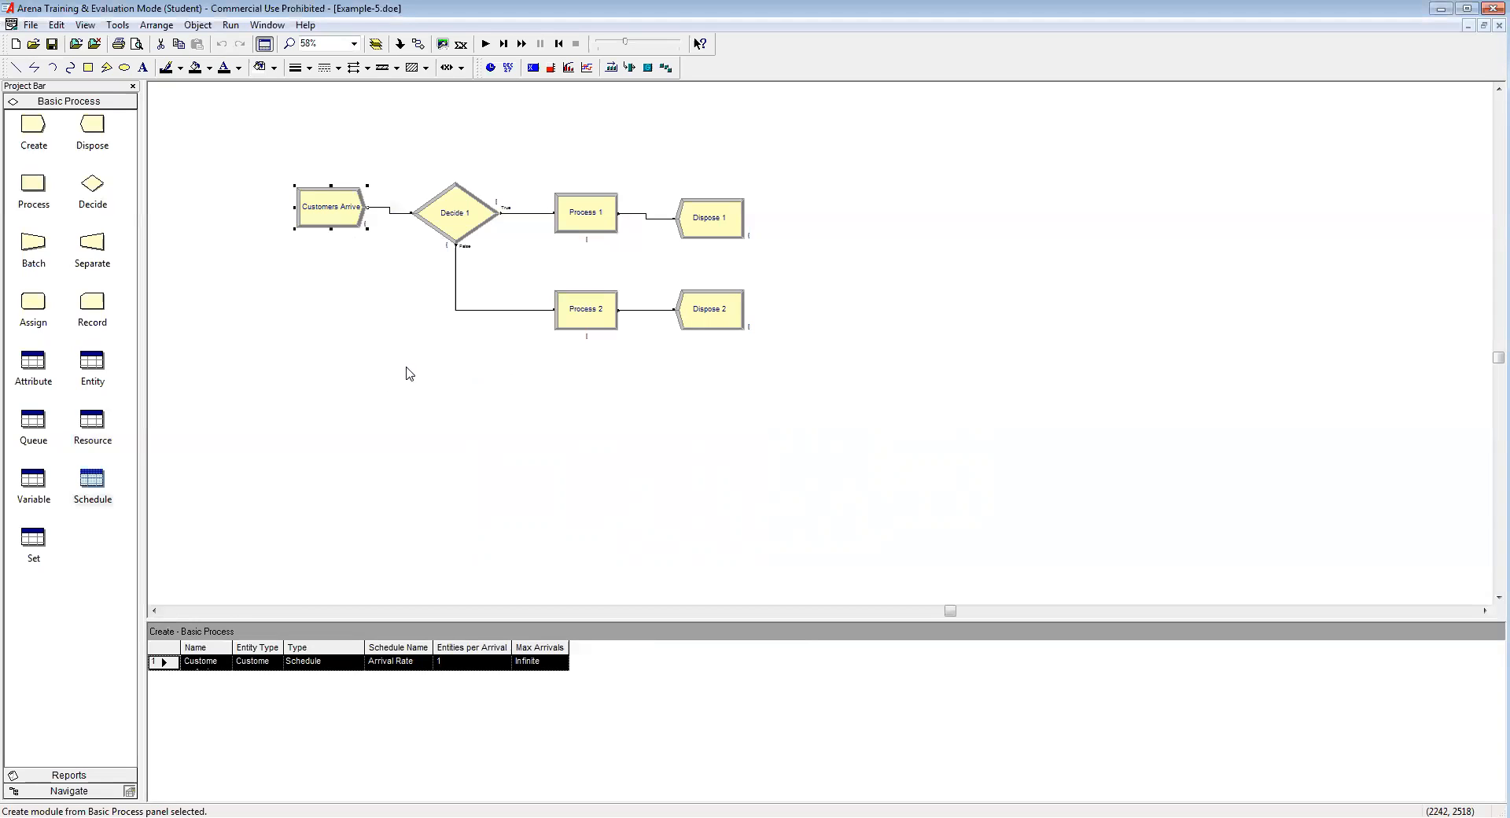
Step: Rename Decide 1 'DL or VR?' as a 2-way by Chance split with 60 percent true
double_click(459, 226)
left_click_drag(695, 321, 641, 376)
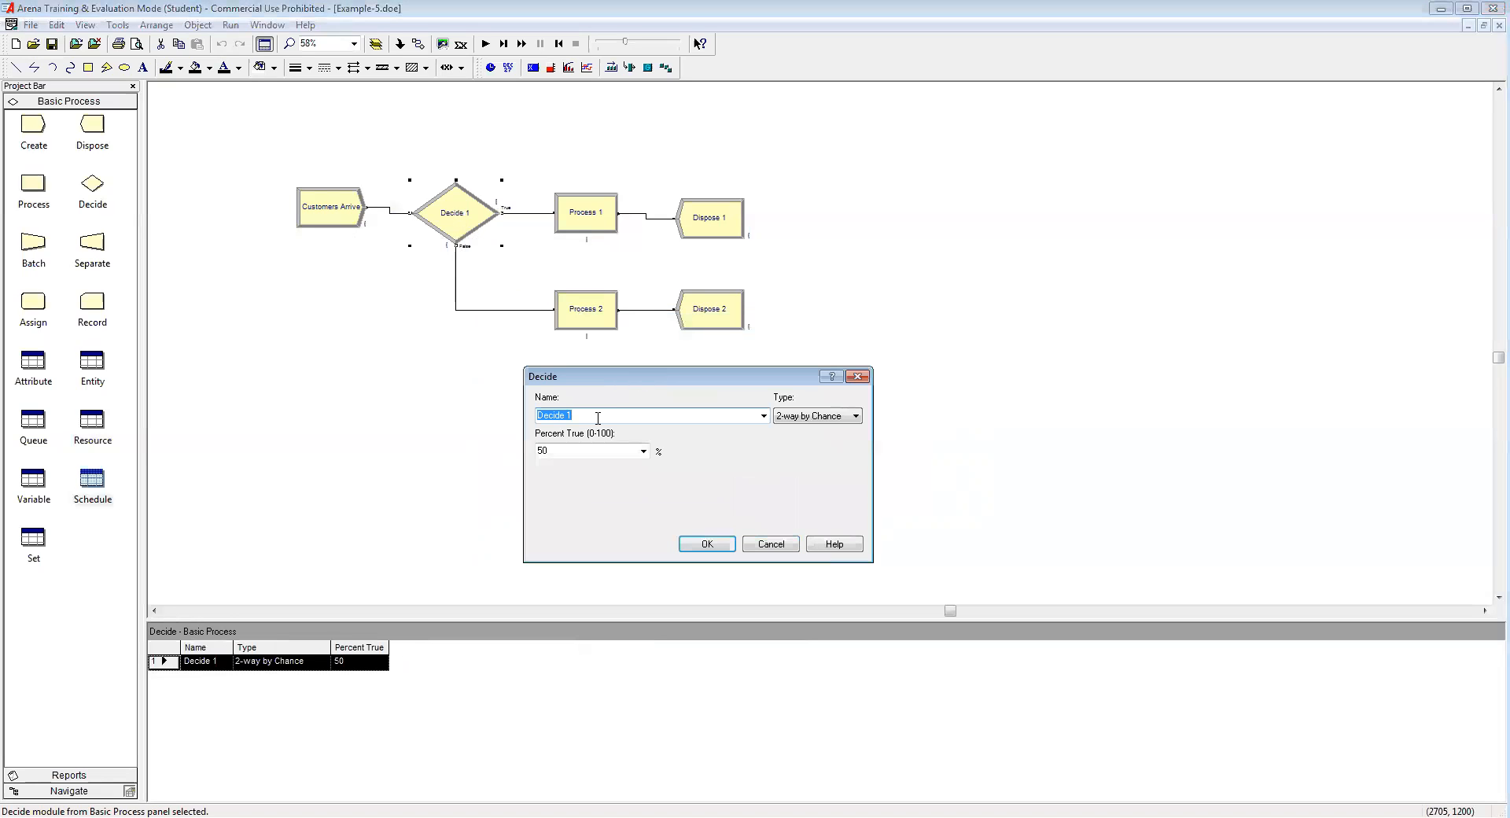
type("DL or VR")
left_click(857, 417)
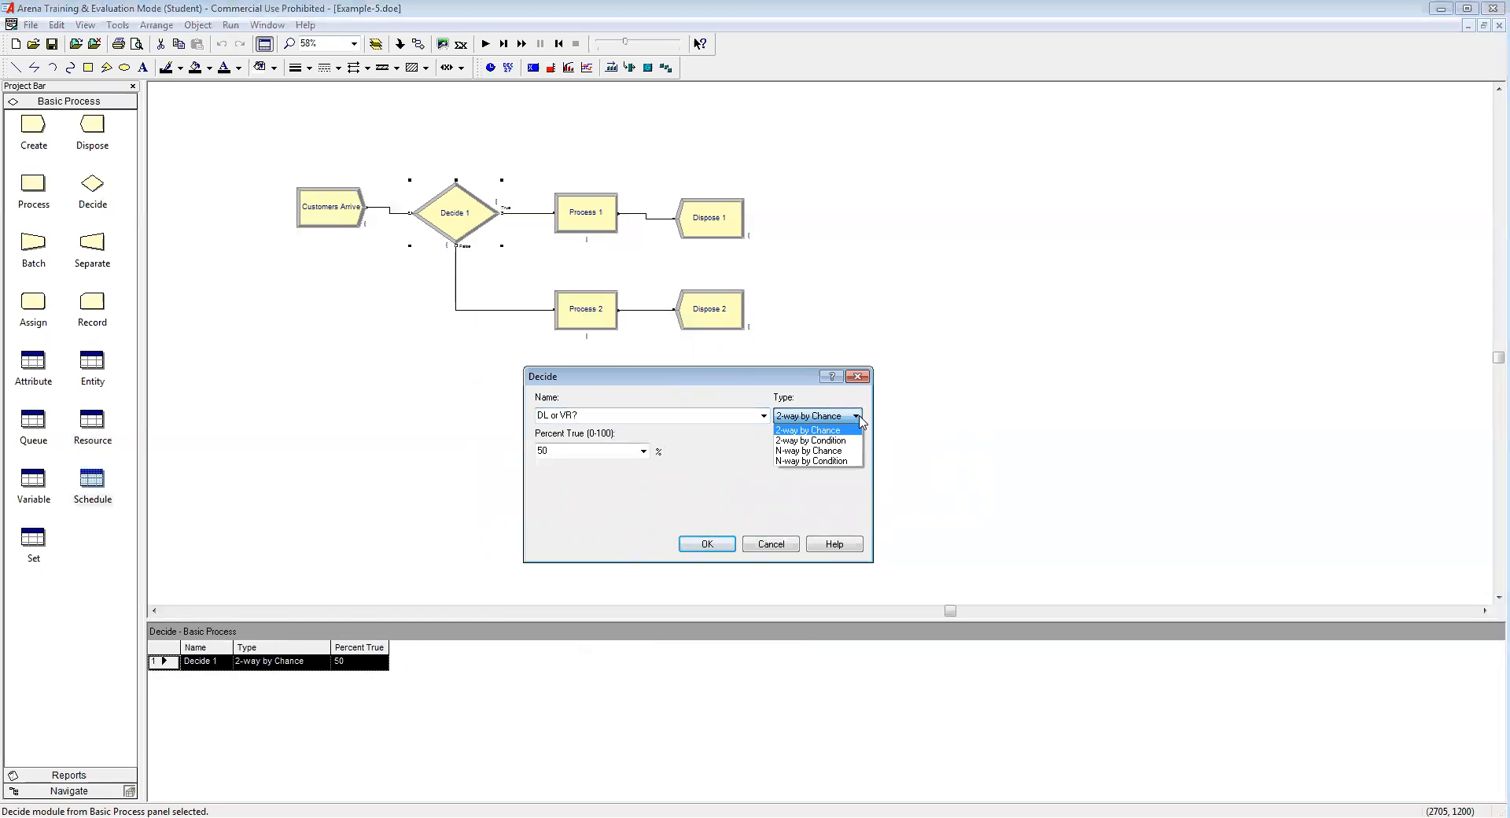
left_click(813, 430)
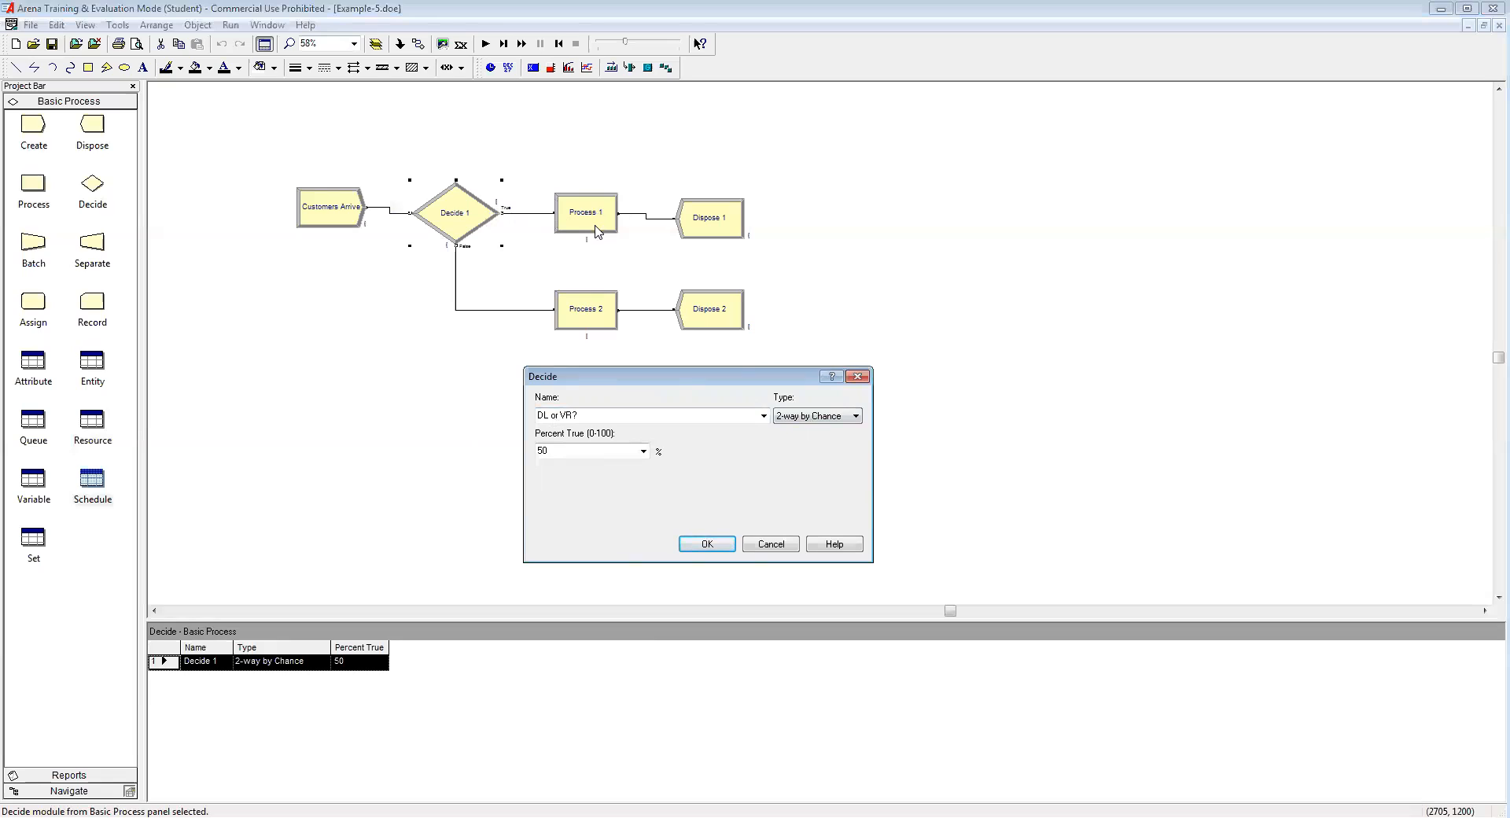
left_click_drag(562, 450, 515, 461)
type("60")
left_click(560, 450)
left_click(707, 543)
left_click(578, 437)
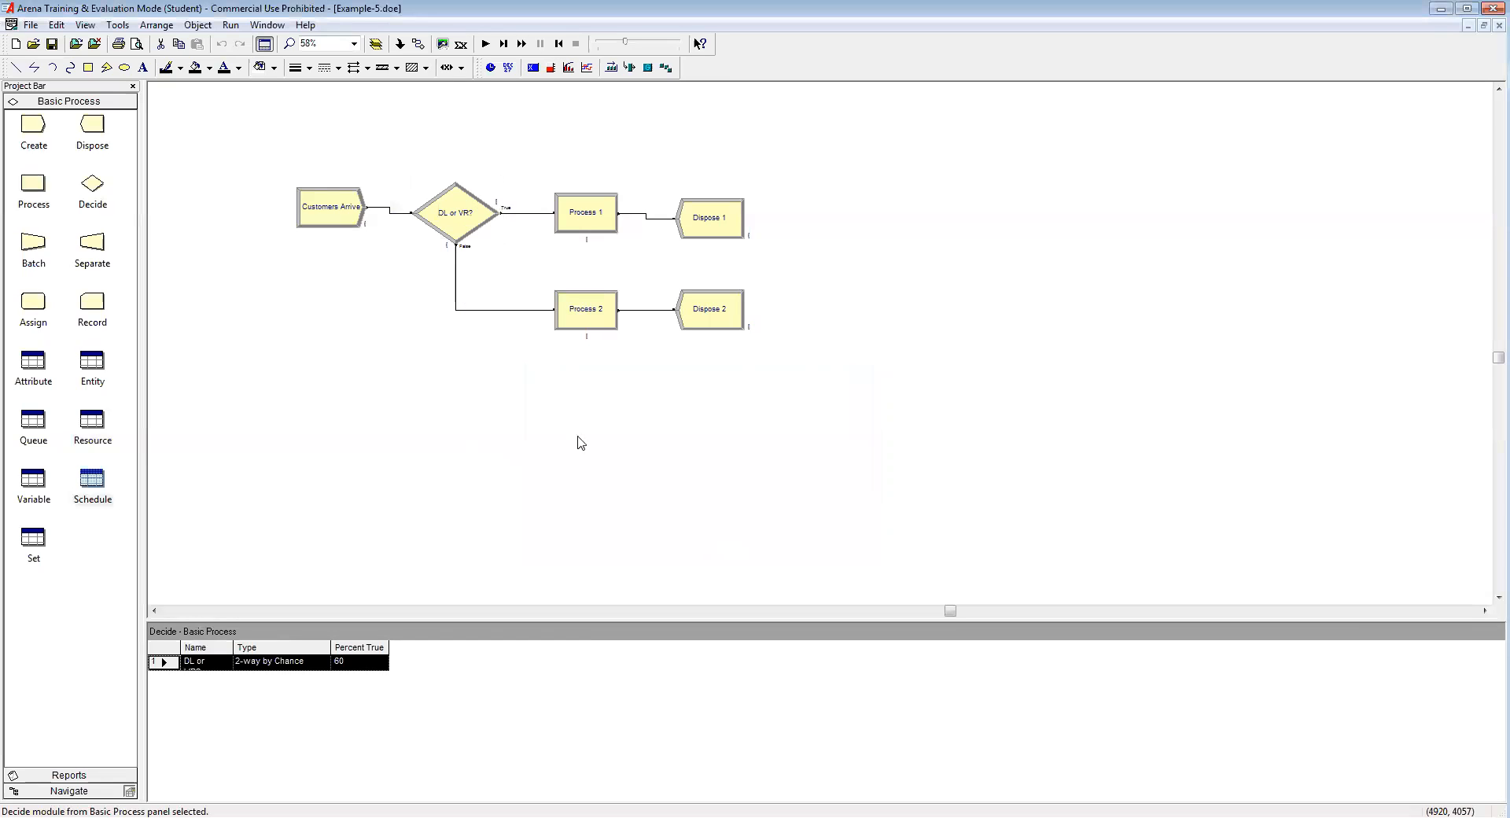
Step: Name Process 1 'DL Service' and make it Seize Delay Release one DL Agent
double_click(590, 221)
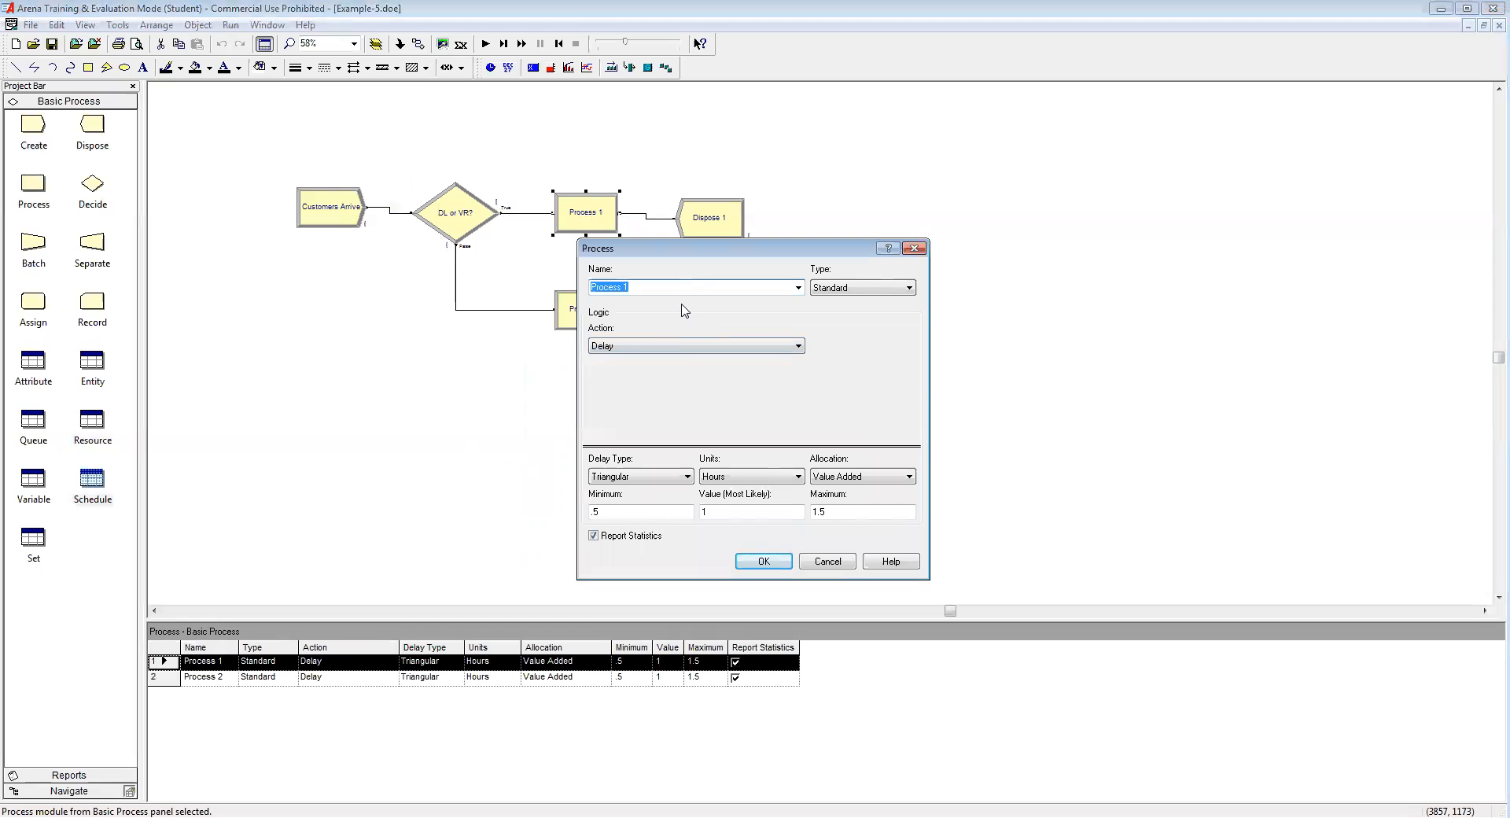
type("DL Service")
left_click(681, 346)
left_click(676, 383)
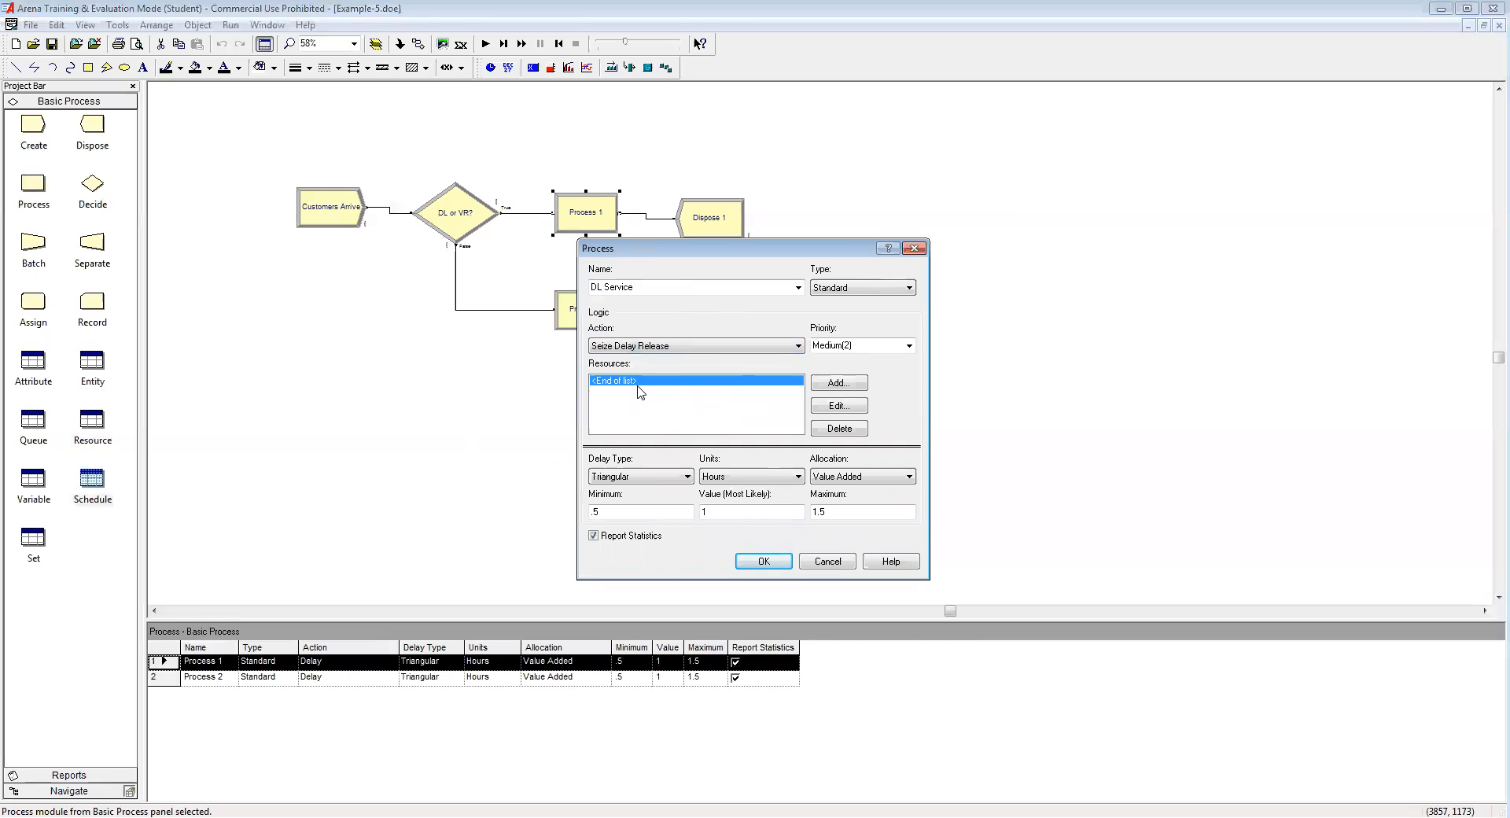
left_click(839, 383)
double_click(676, 410)
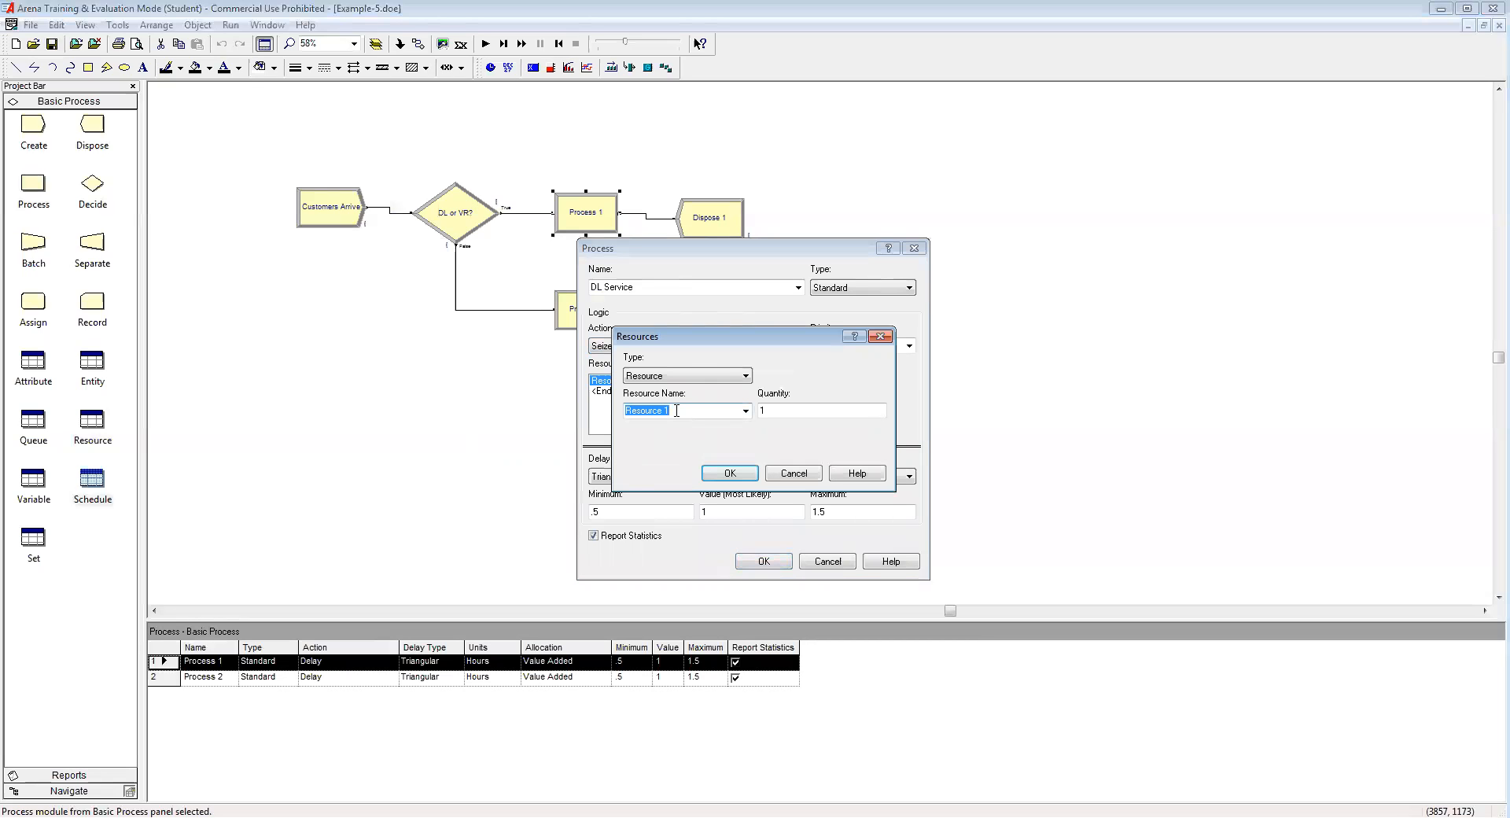
type("DL Agent")
left_click(730, 472)
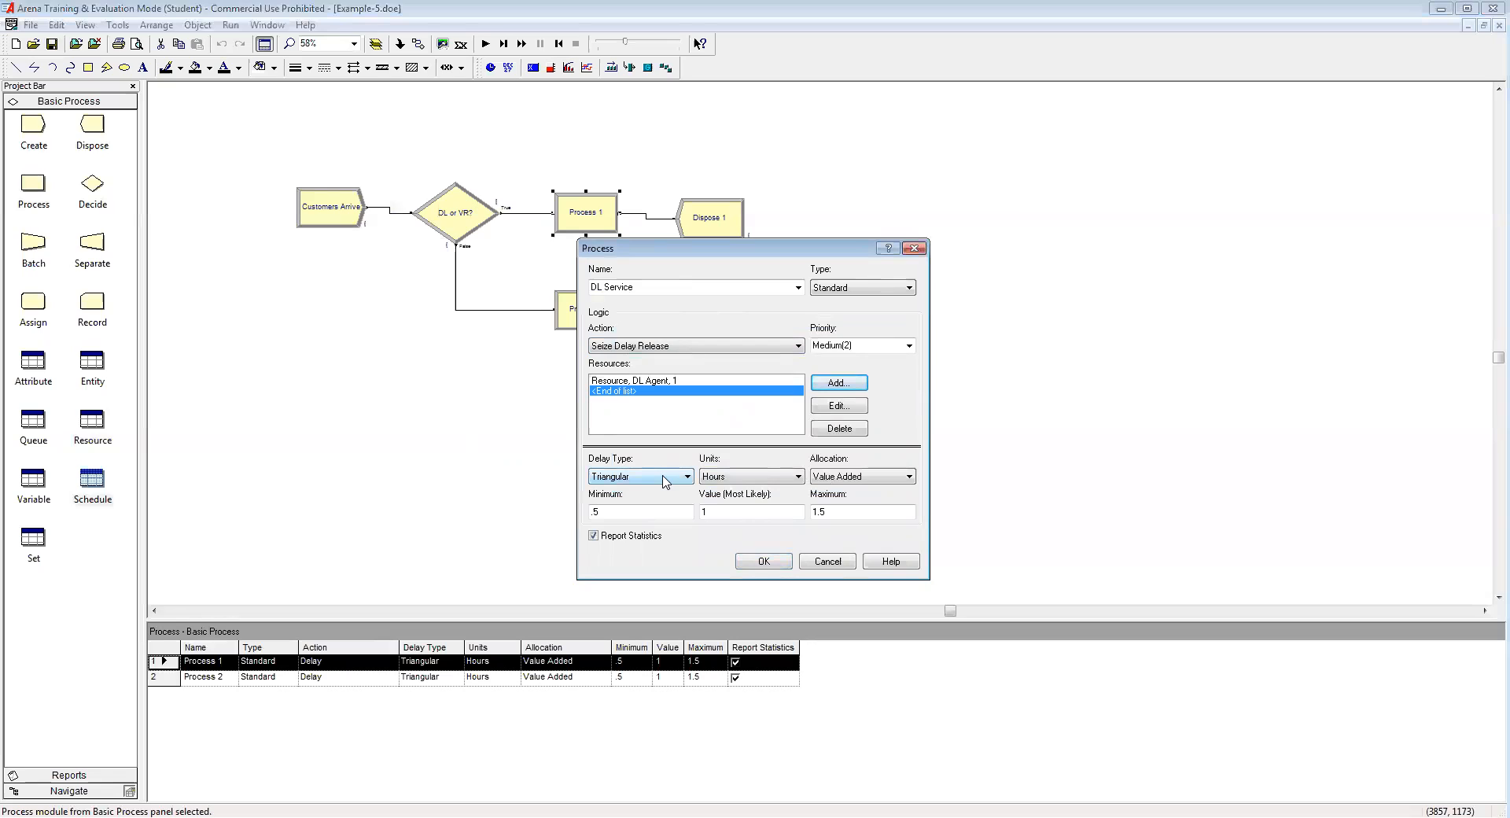
Step: Set the DL Service delay to triangular 5, 10, 15 minutes
left_click(767, 481)
left_click(746, 500)
left_click_drag(605, 512, 544, 519)
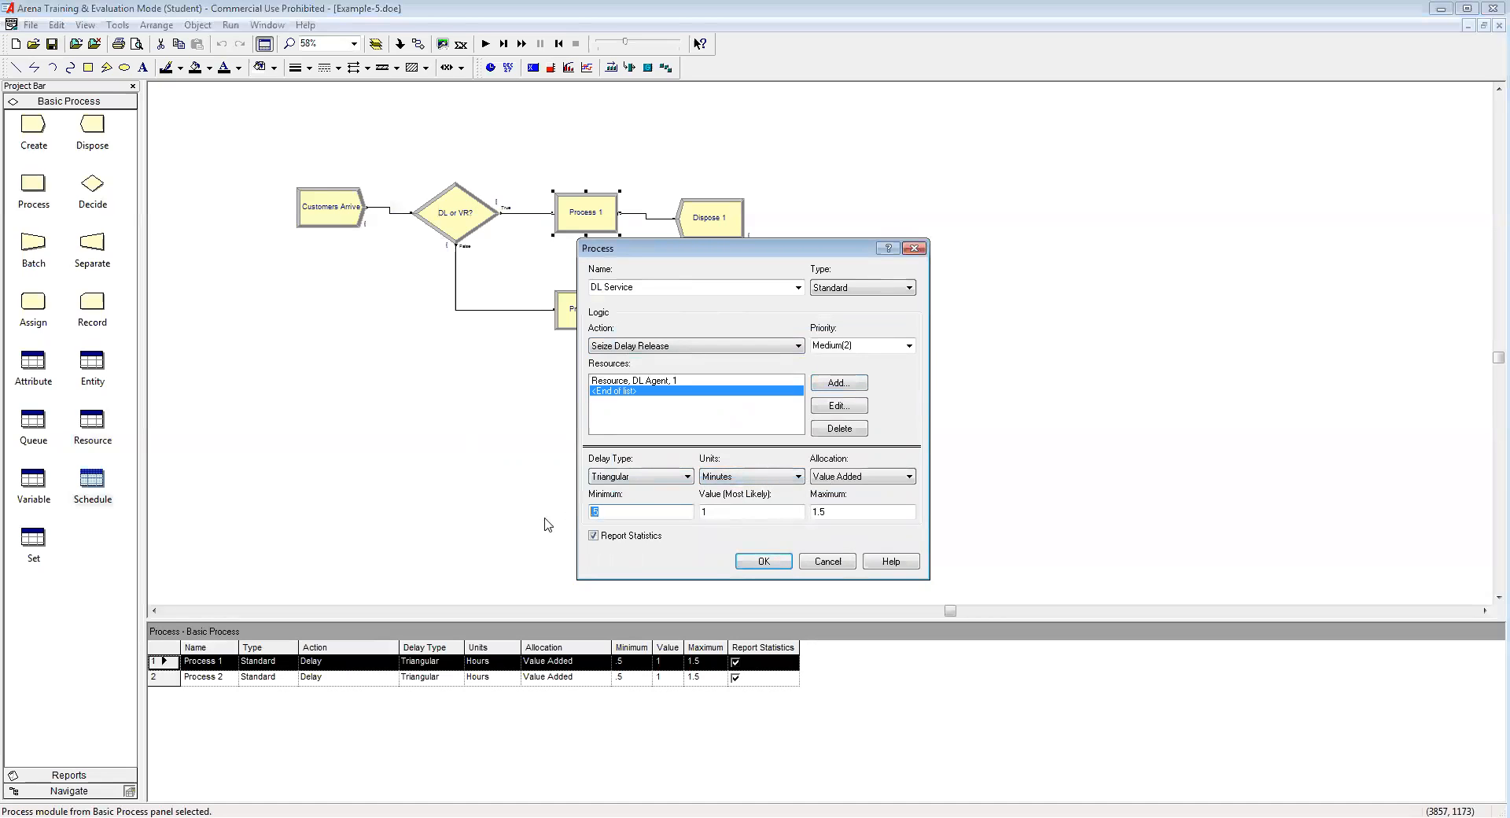
type("5")
left_click(717, 513)
type("0")
left_click_drag(833, 515, 790, 515)
type("15")
left_click(763, 560)
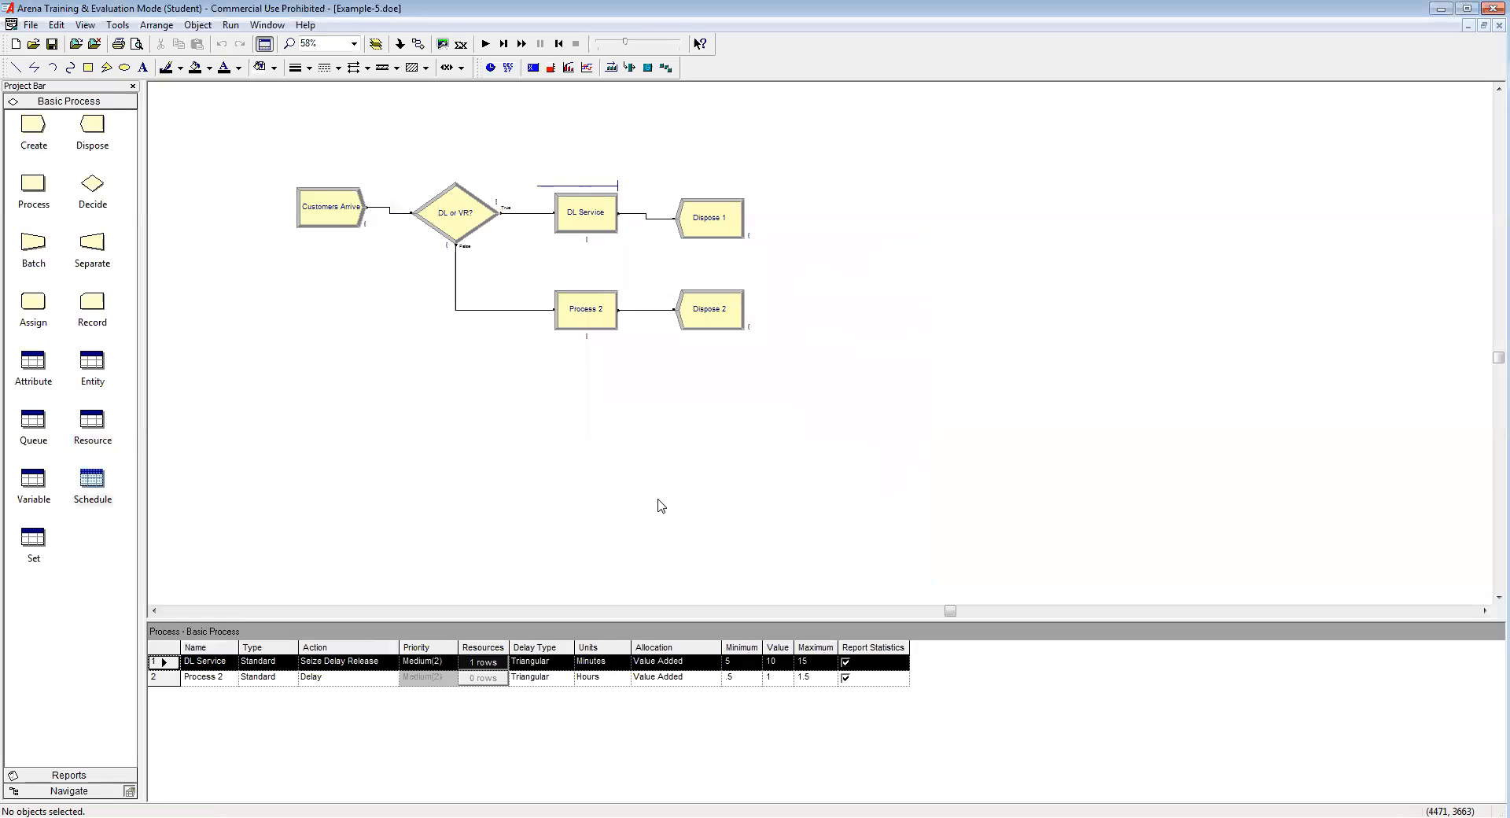
Step: Name Process 2 'VR Service' and make it Seize Delay Release one VR Agent
double_click(585, 322)
type("VR Service")
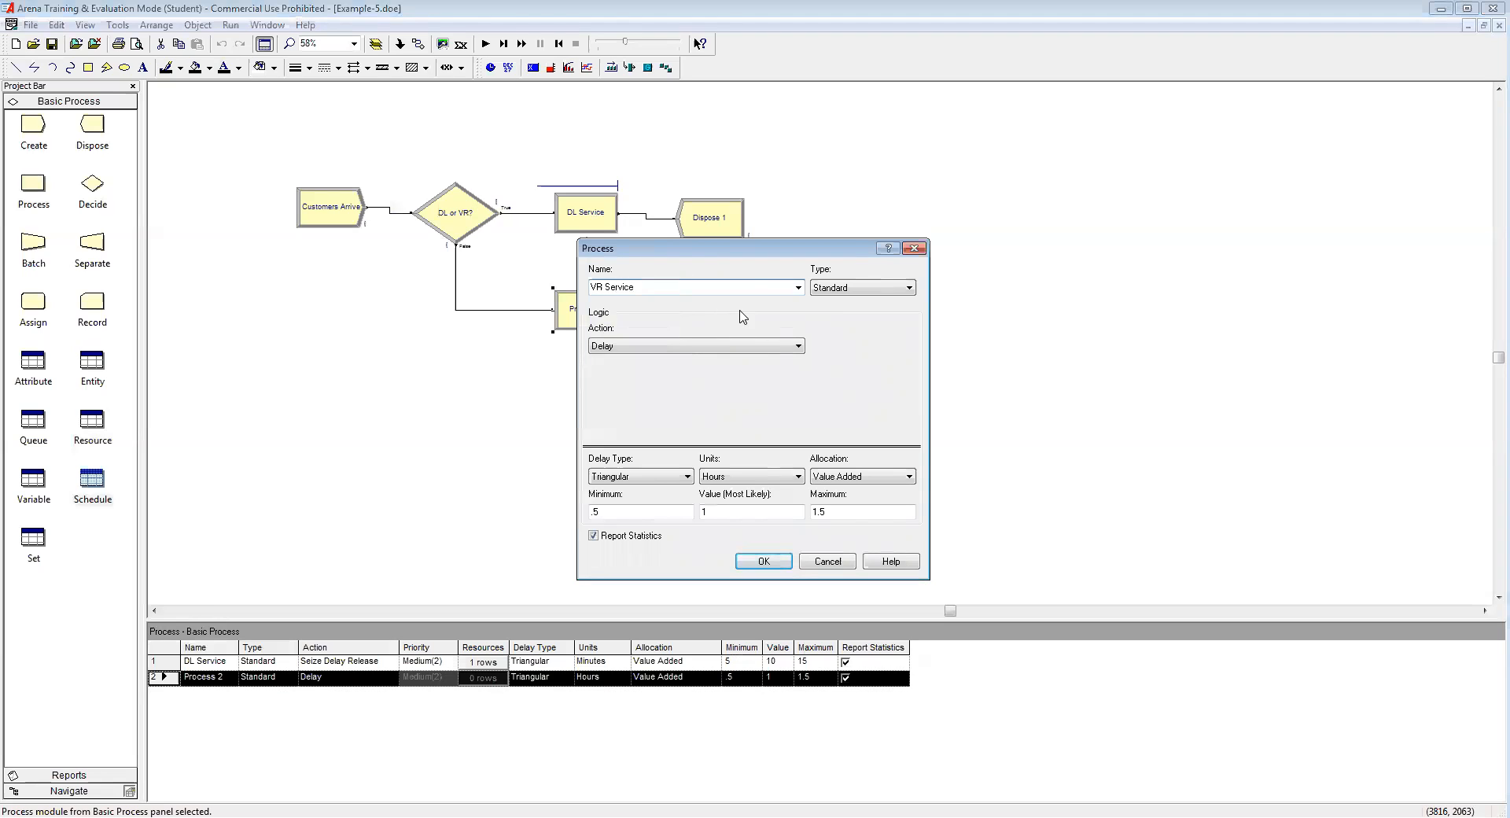
left_click(730, 345)
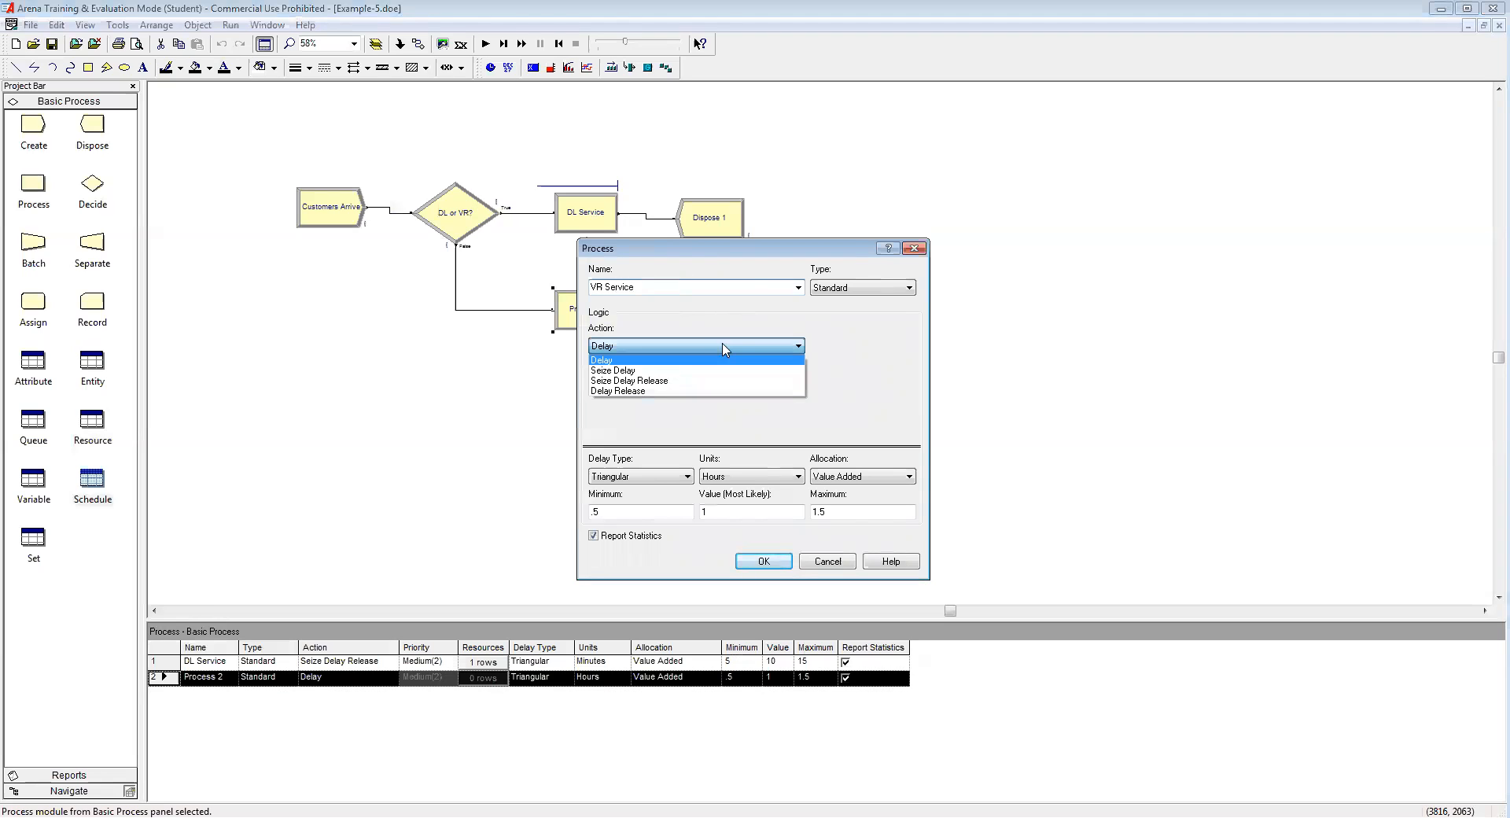
left_click(678, 380)
left_click(839, 385)
key("Tab")
type("vr")
key("BackSpace")
key("BackSpace")
type("VR Agent")
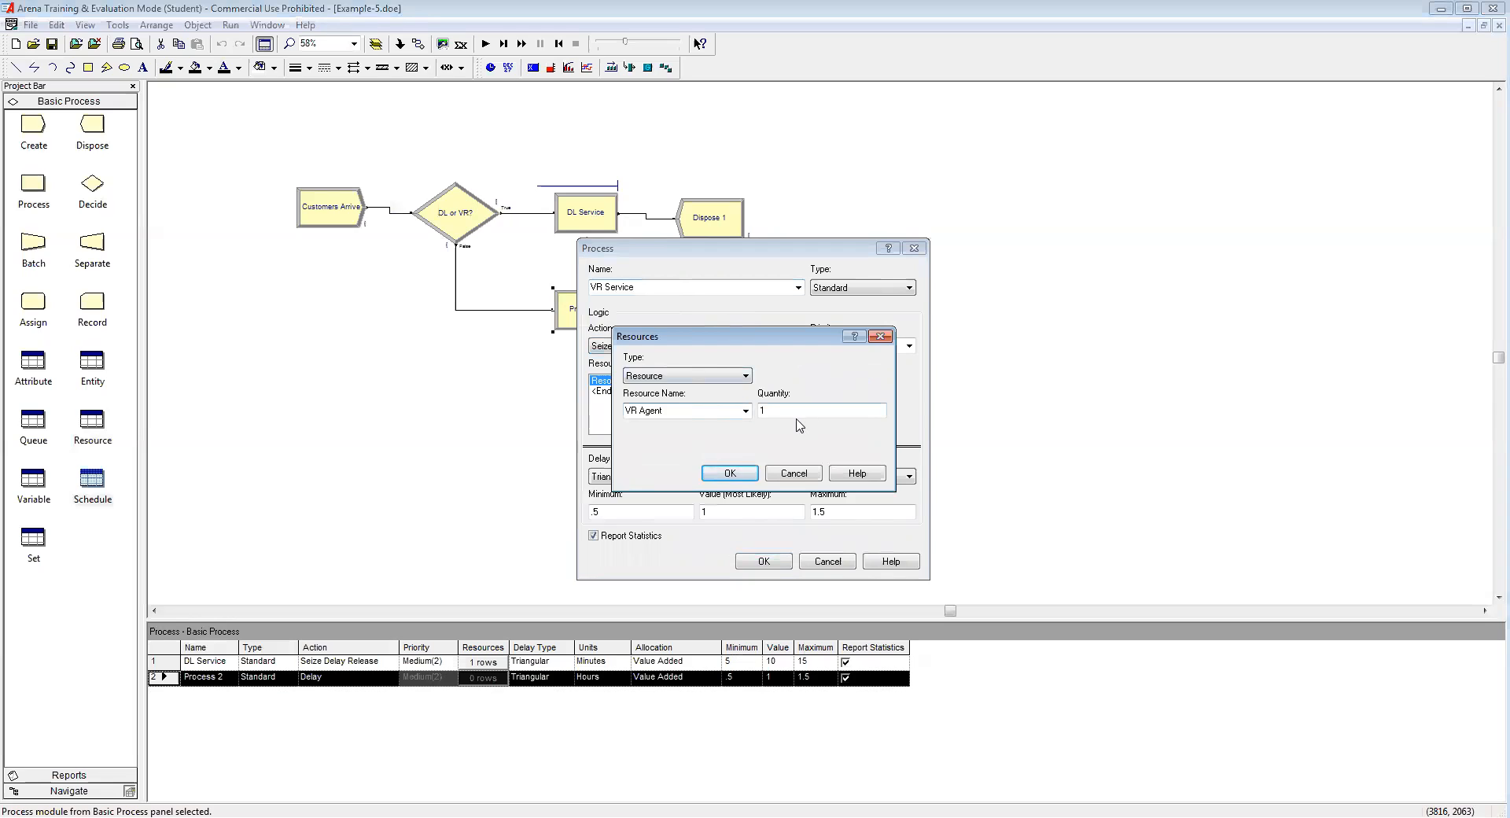
left_click(732, 474)
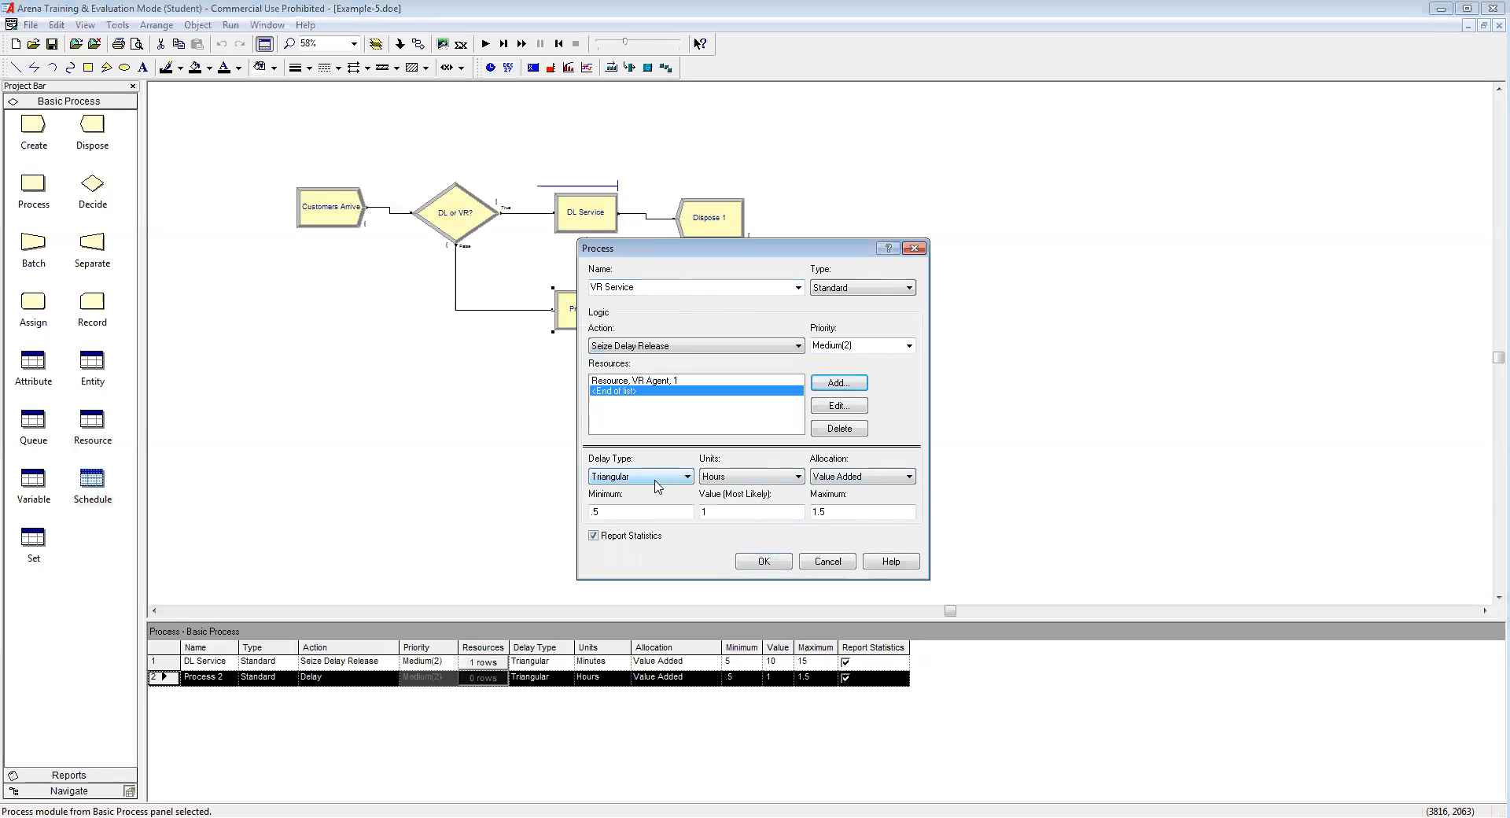
Step: Set the VR Service delay to triangular 10, 15, 20 minutes
left_click(759, 477)
left_click(758, 500)
left_click_drag(634, 513, 532, 521)
type("10")
left_click(736, 512)
type("5")
left_click_drag(863, 509, 759, 515)
type("20")
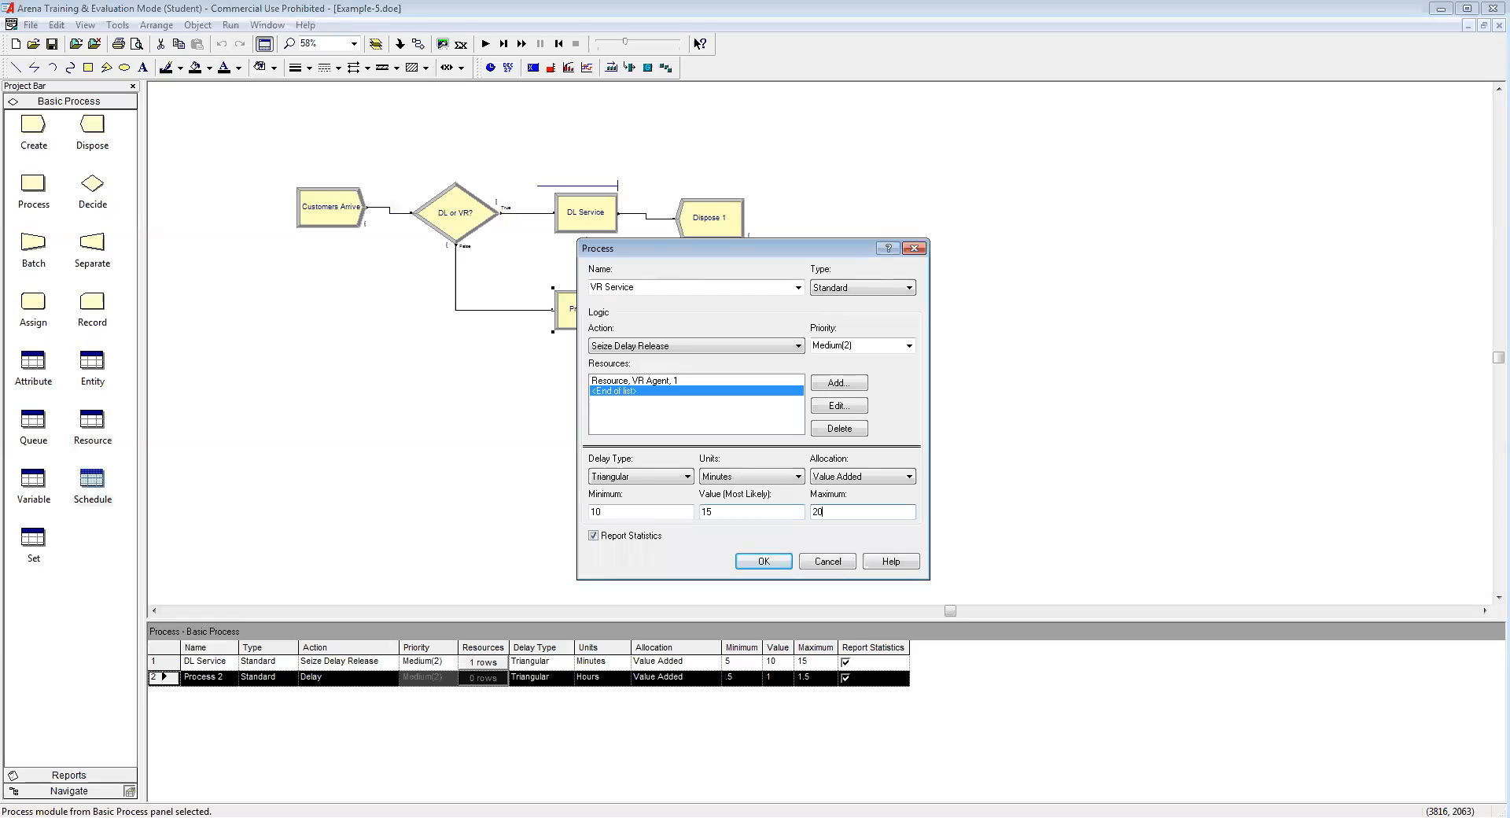
left_click(762, 561)
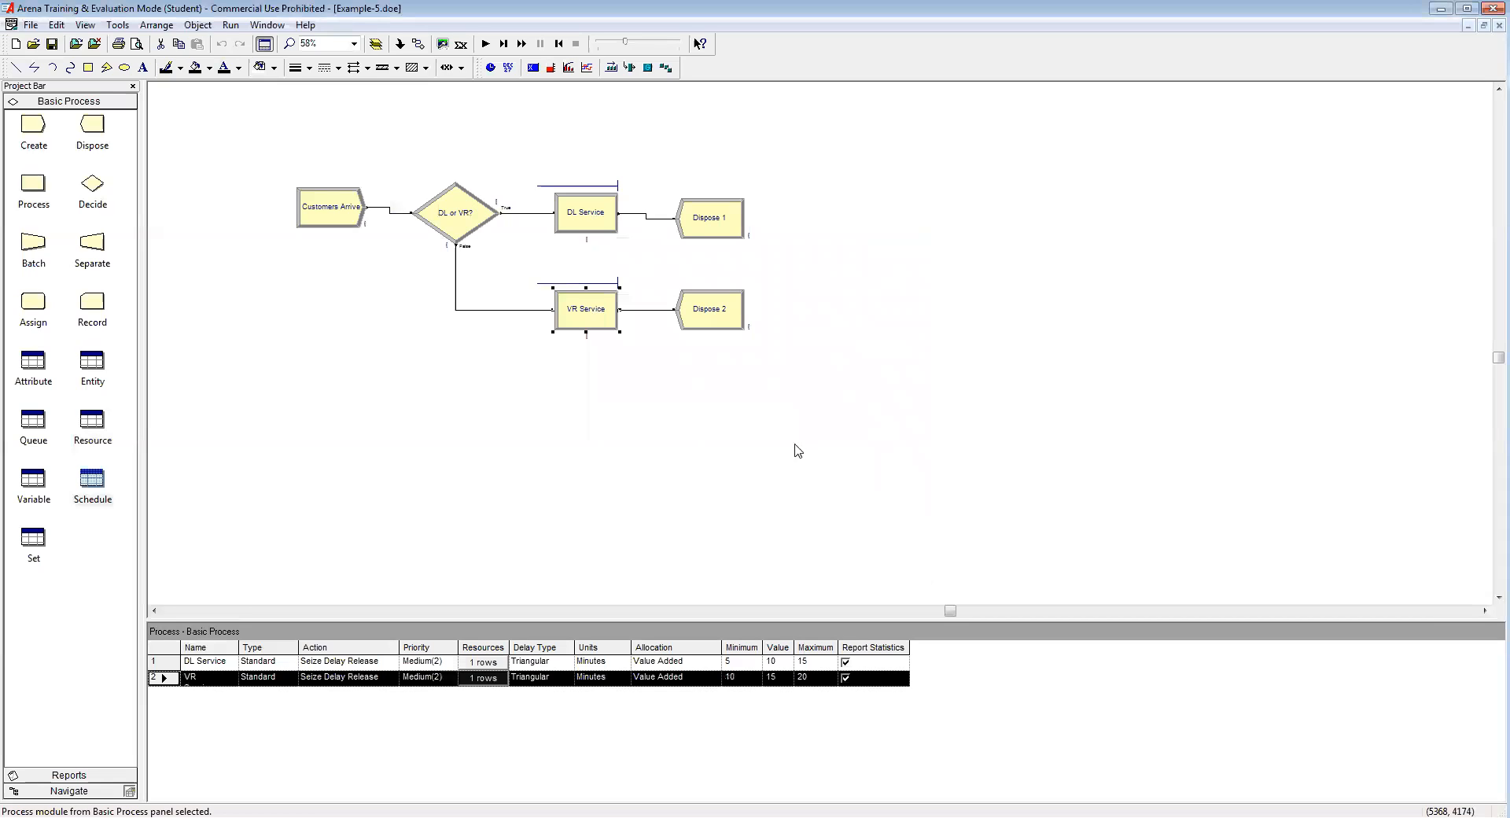
Step: Rename Dispose 1 'DL Customers Leave'
double_click(711, 222)
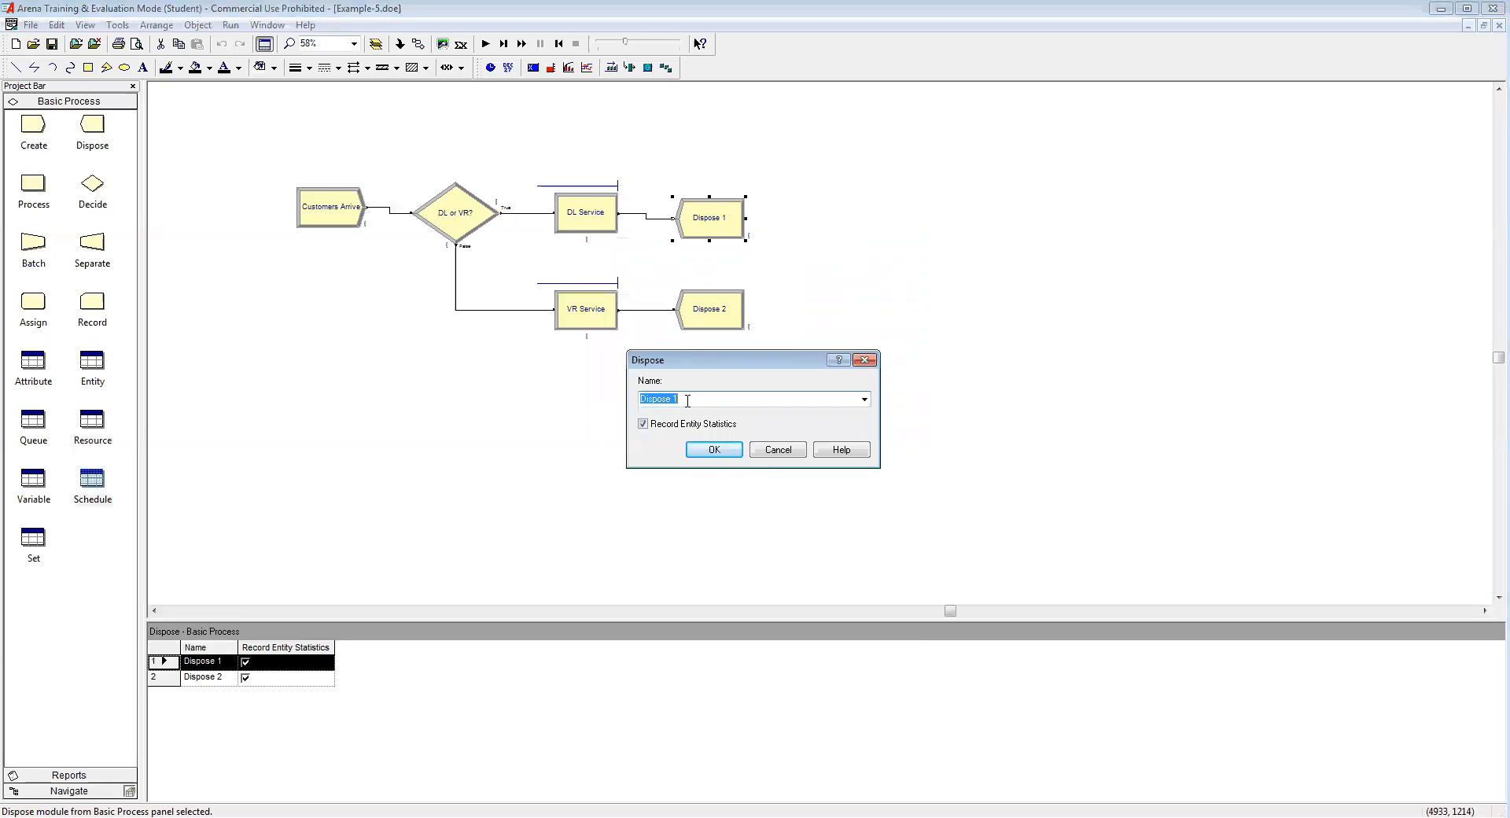
type("DL Customers Leave")
left_click(722, 450)
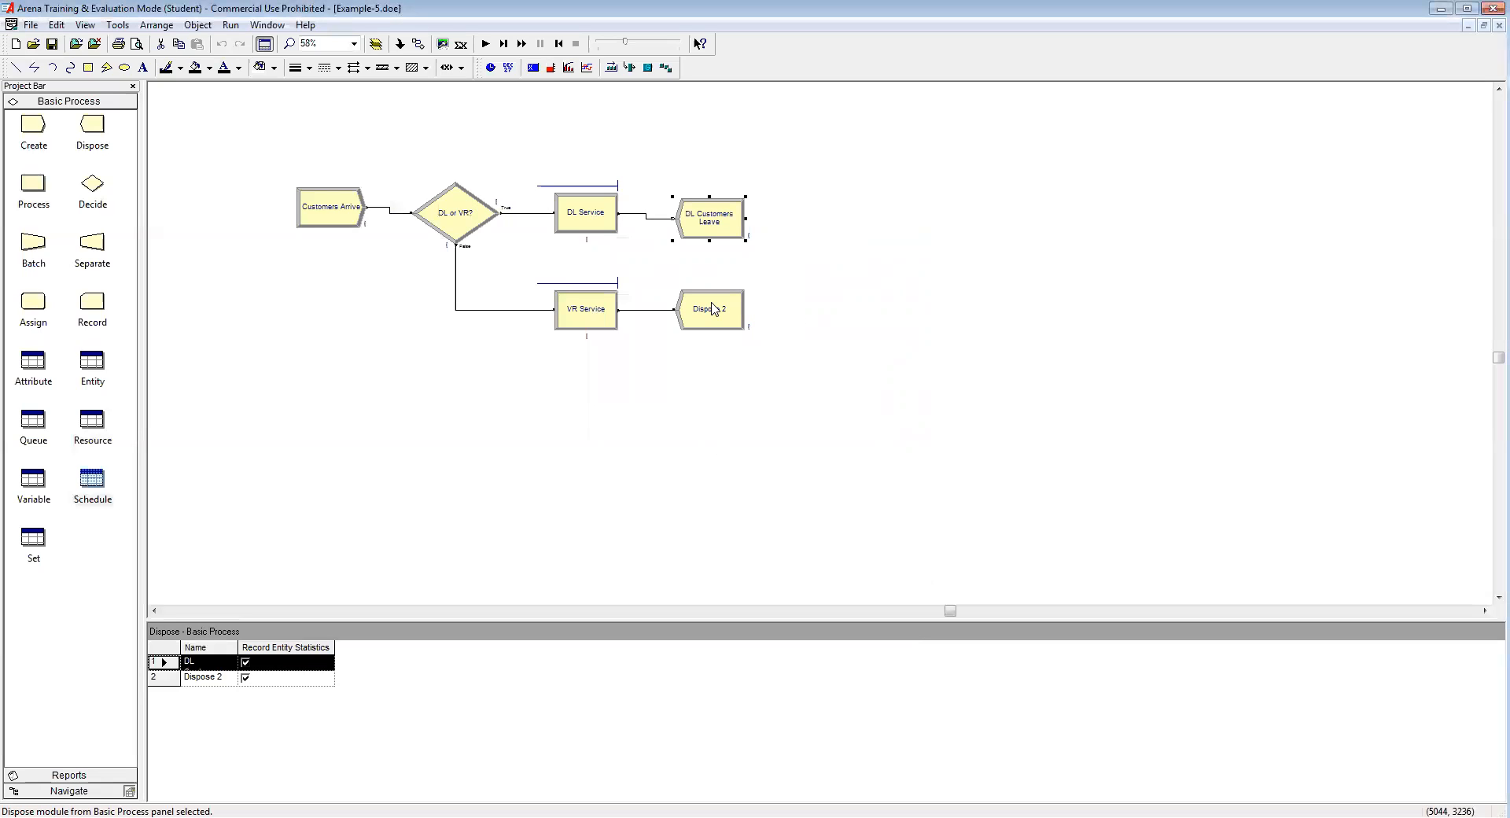
Step: Rename Dispose 2 'VR Customers Leave'
double_click(713, 309)
type("VR Customers Leave")
left_click(717, 453)
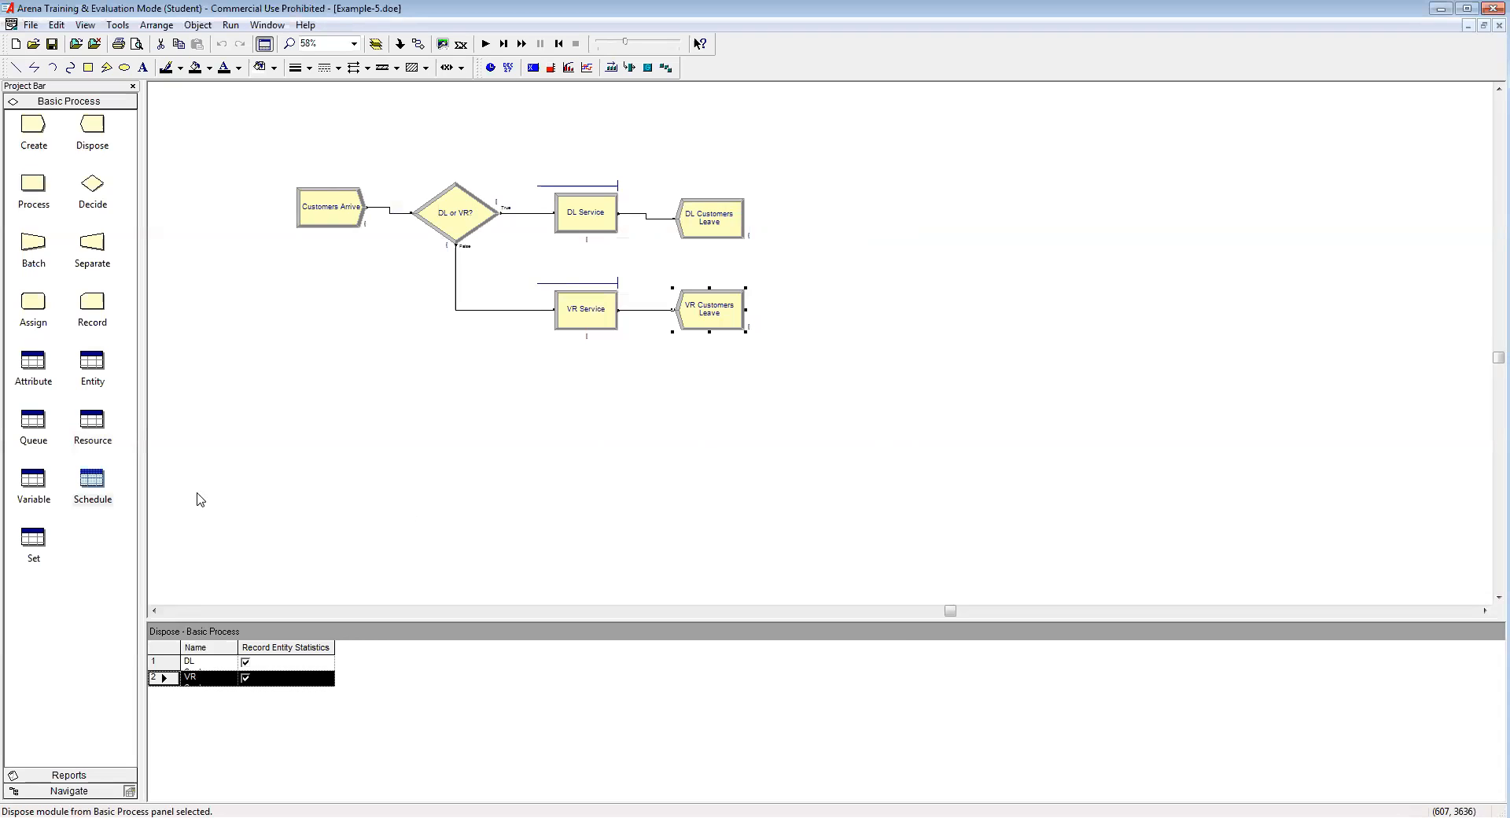
Step: In the Resource table, set DL Agent to Based on Schedule using DL Capacity
left_click(95, 430)
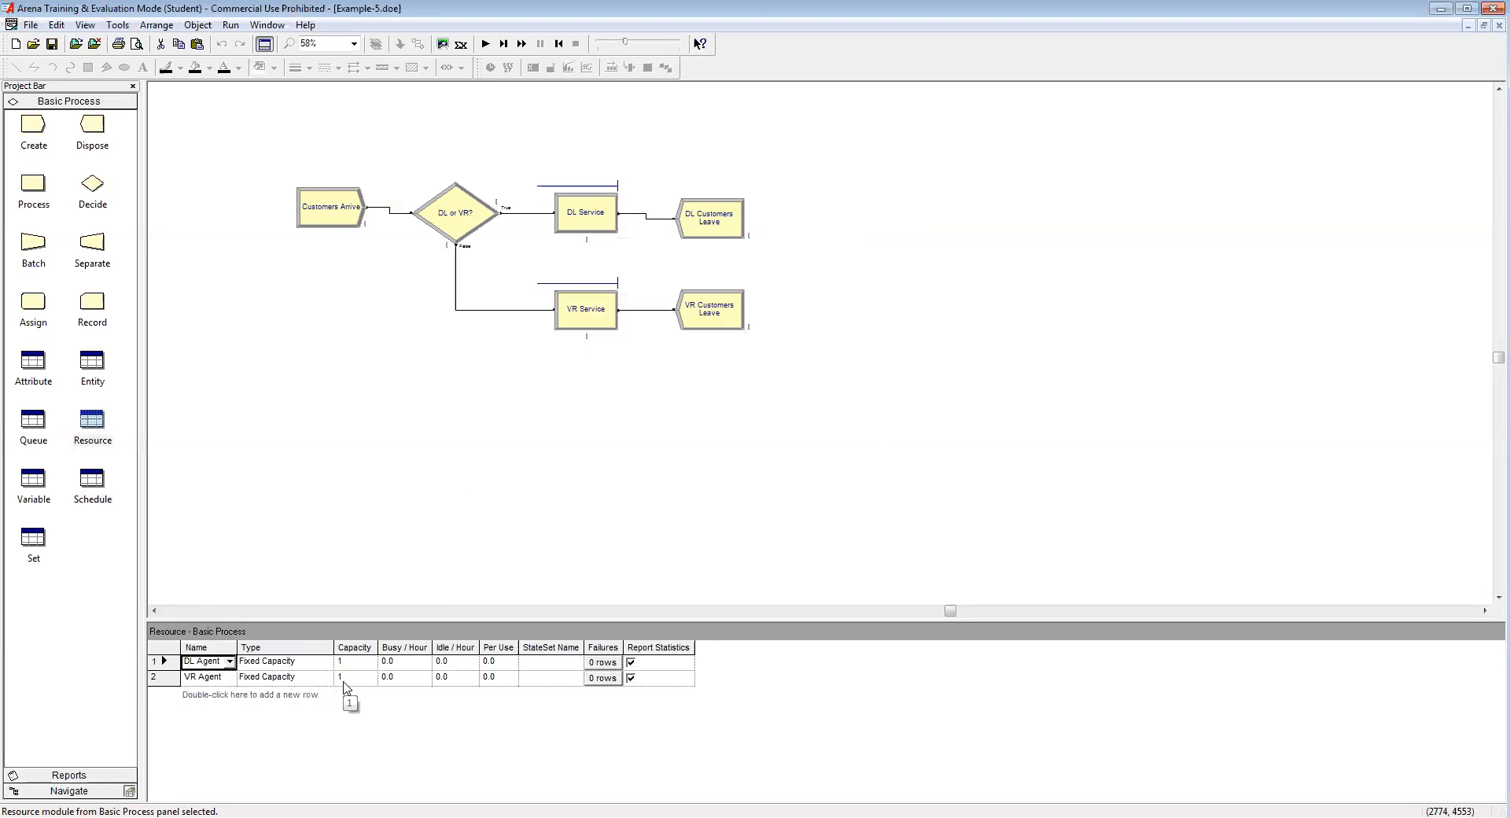
left_click(287, 664)
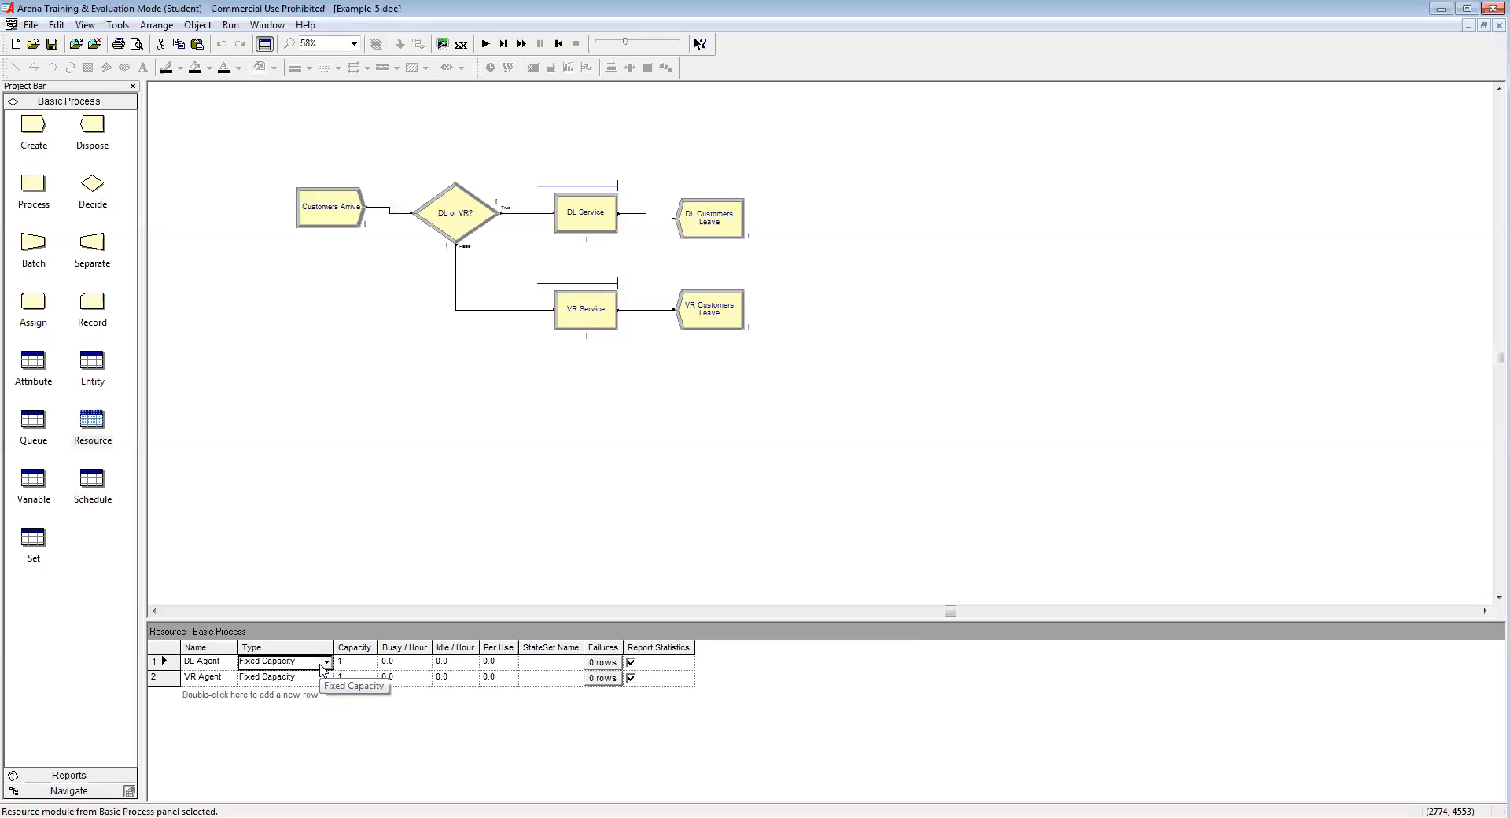
left_click(325, 663)
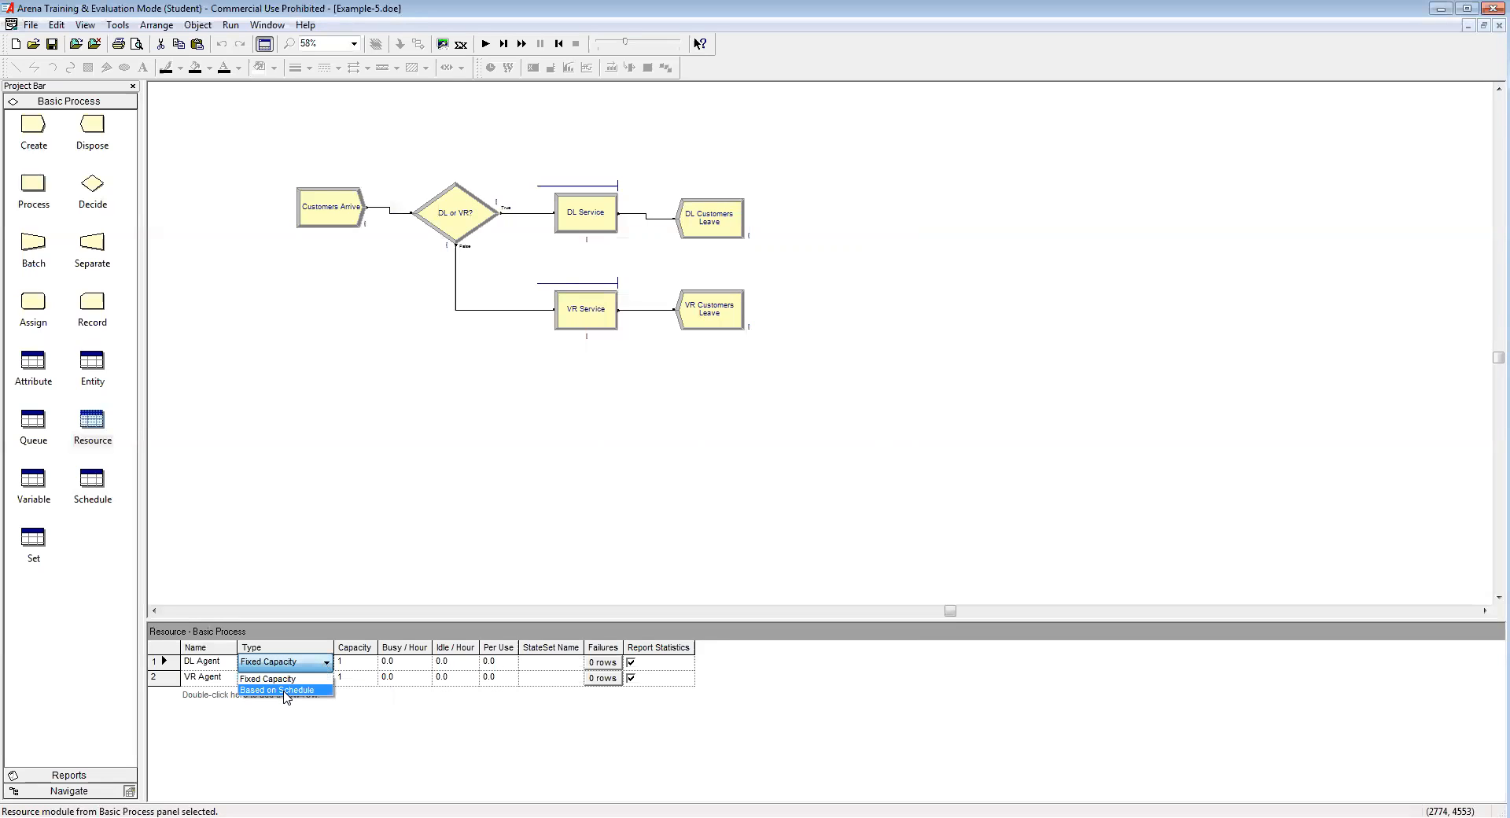
left_click(285, 690)
left_click(413, 663)
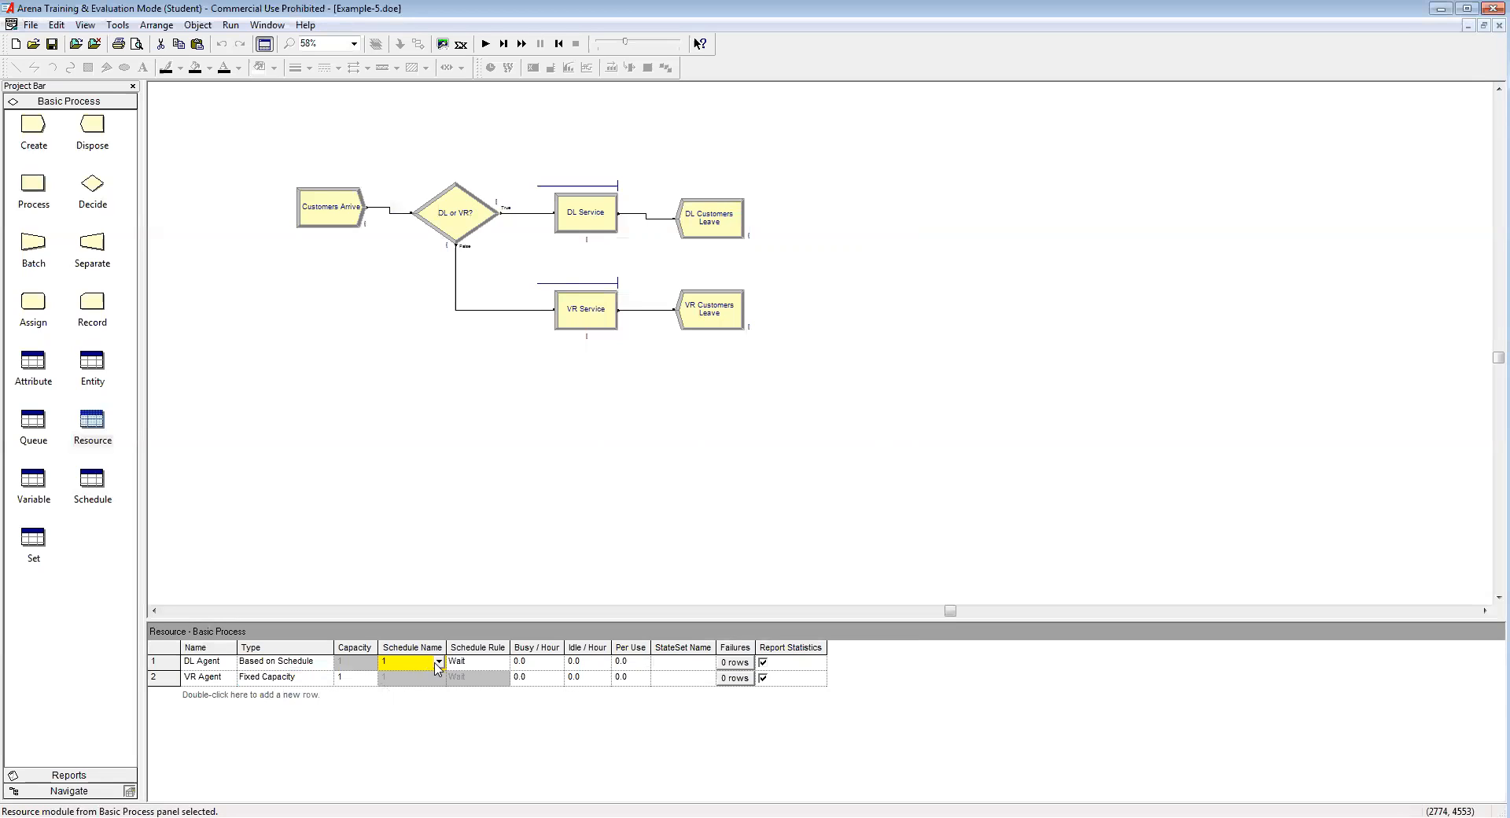
left_click(437, 662)
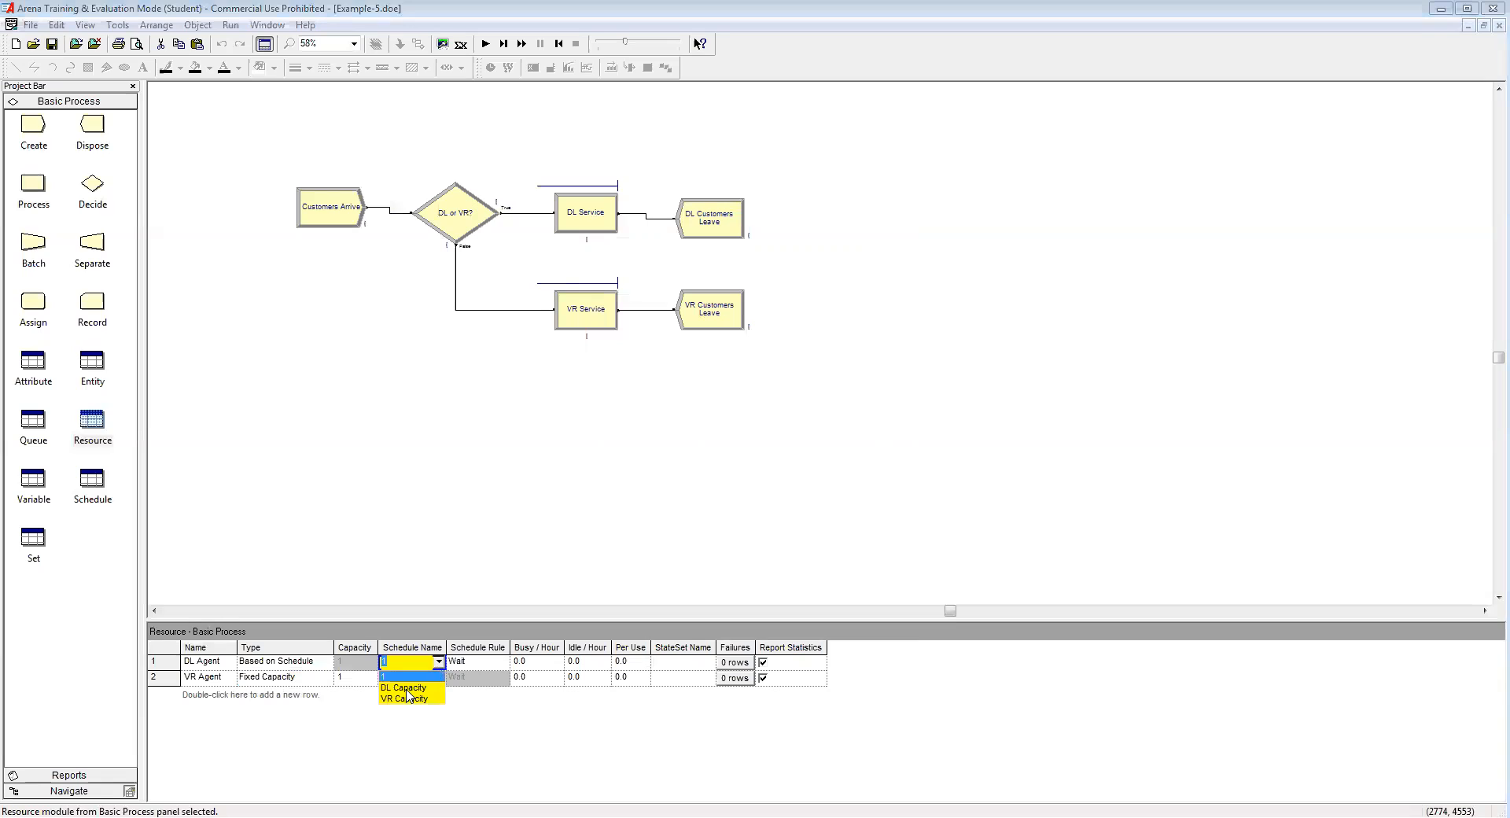
left_click(405, 688)
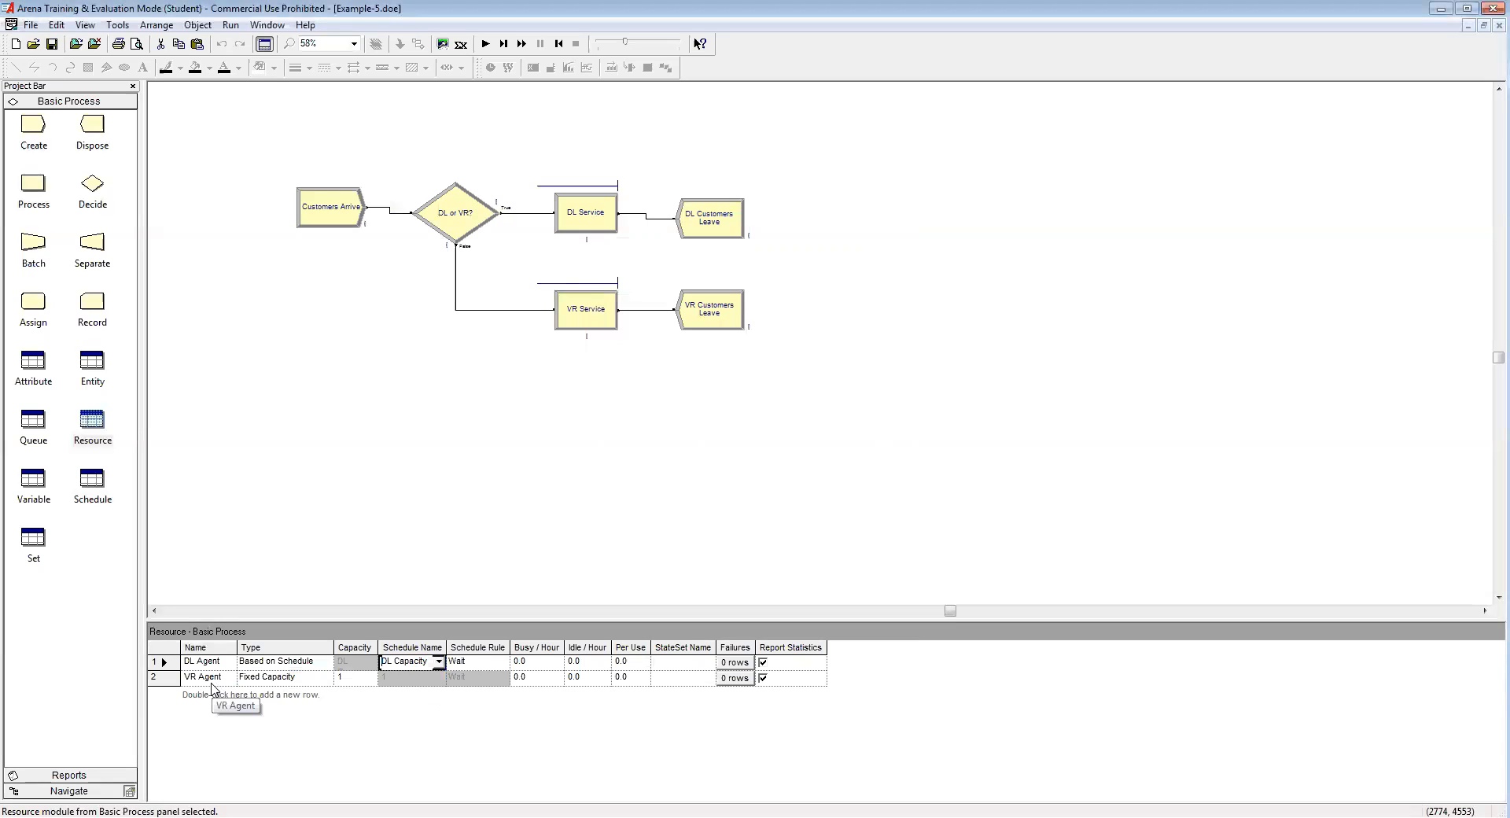
Step: Set VR Agent to Based on Schedule using the VR Capacity schedule
left_click(323, 678)
left_click(325, 677)
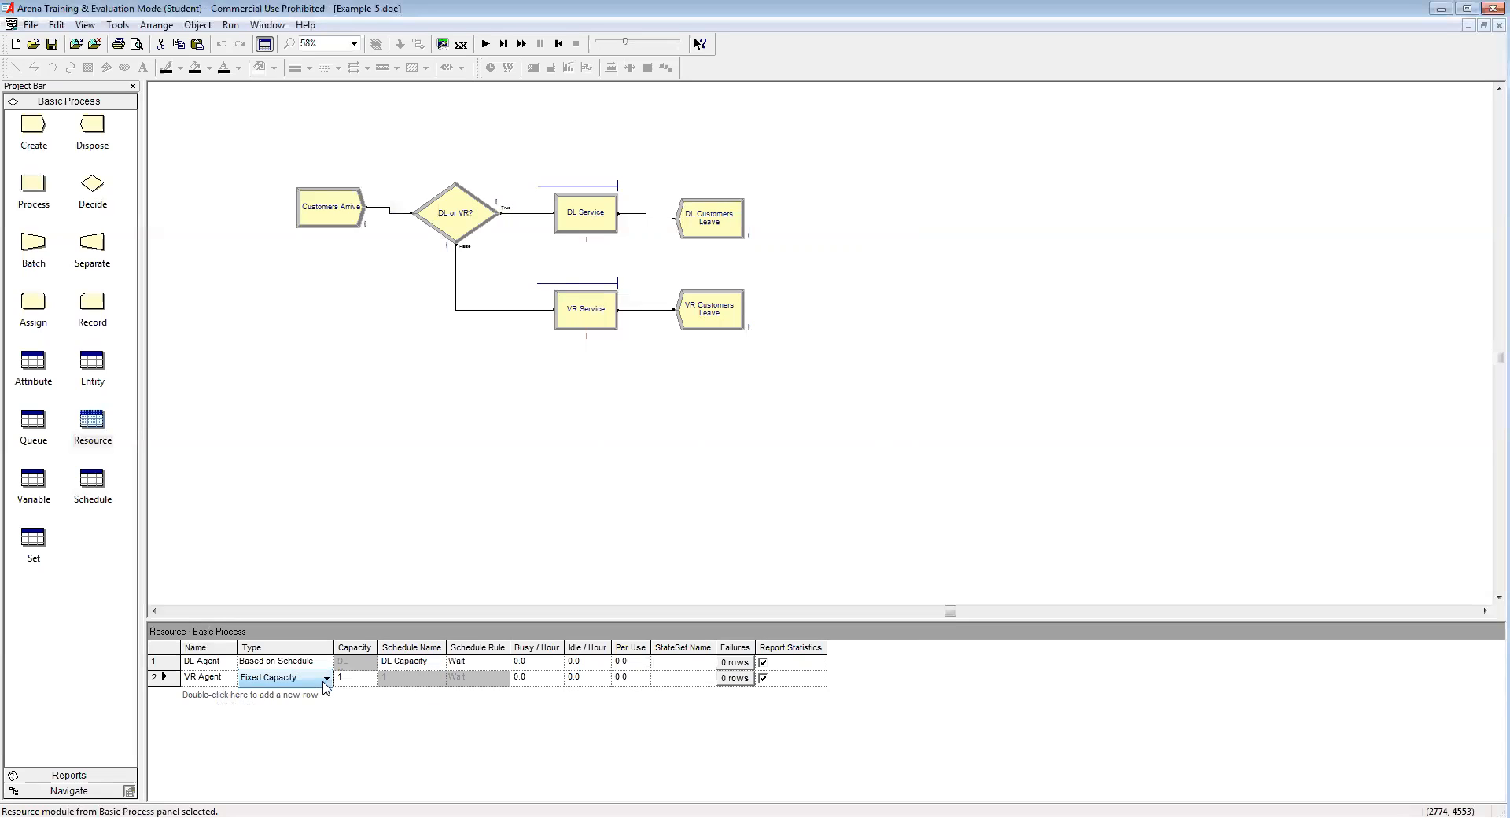
left_click(295, 705)
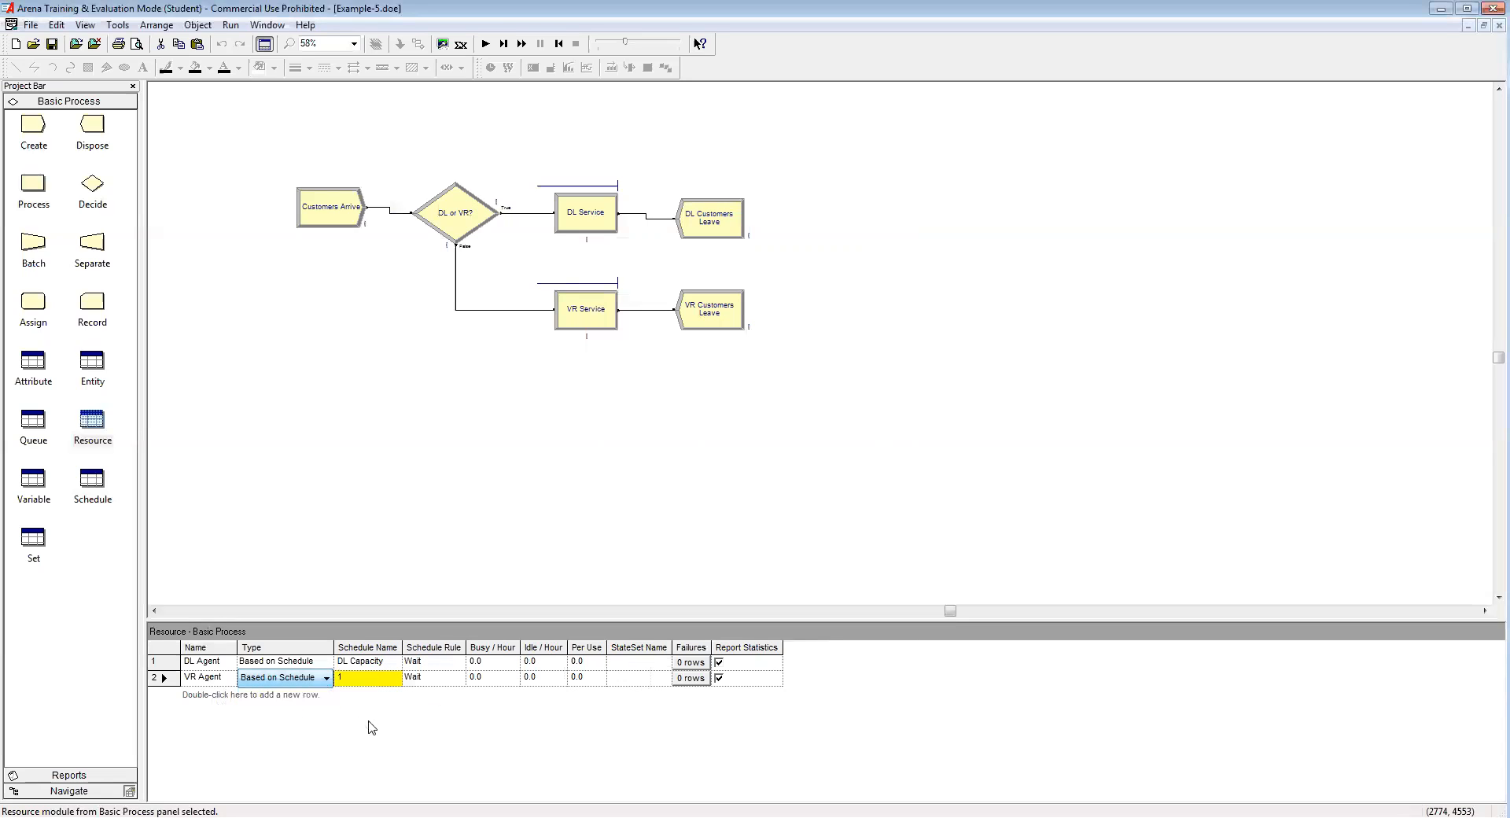
left_click(388, 678)
left_click(396, 678)
left_click(375, 714)
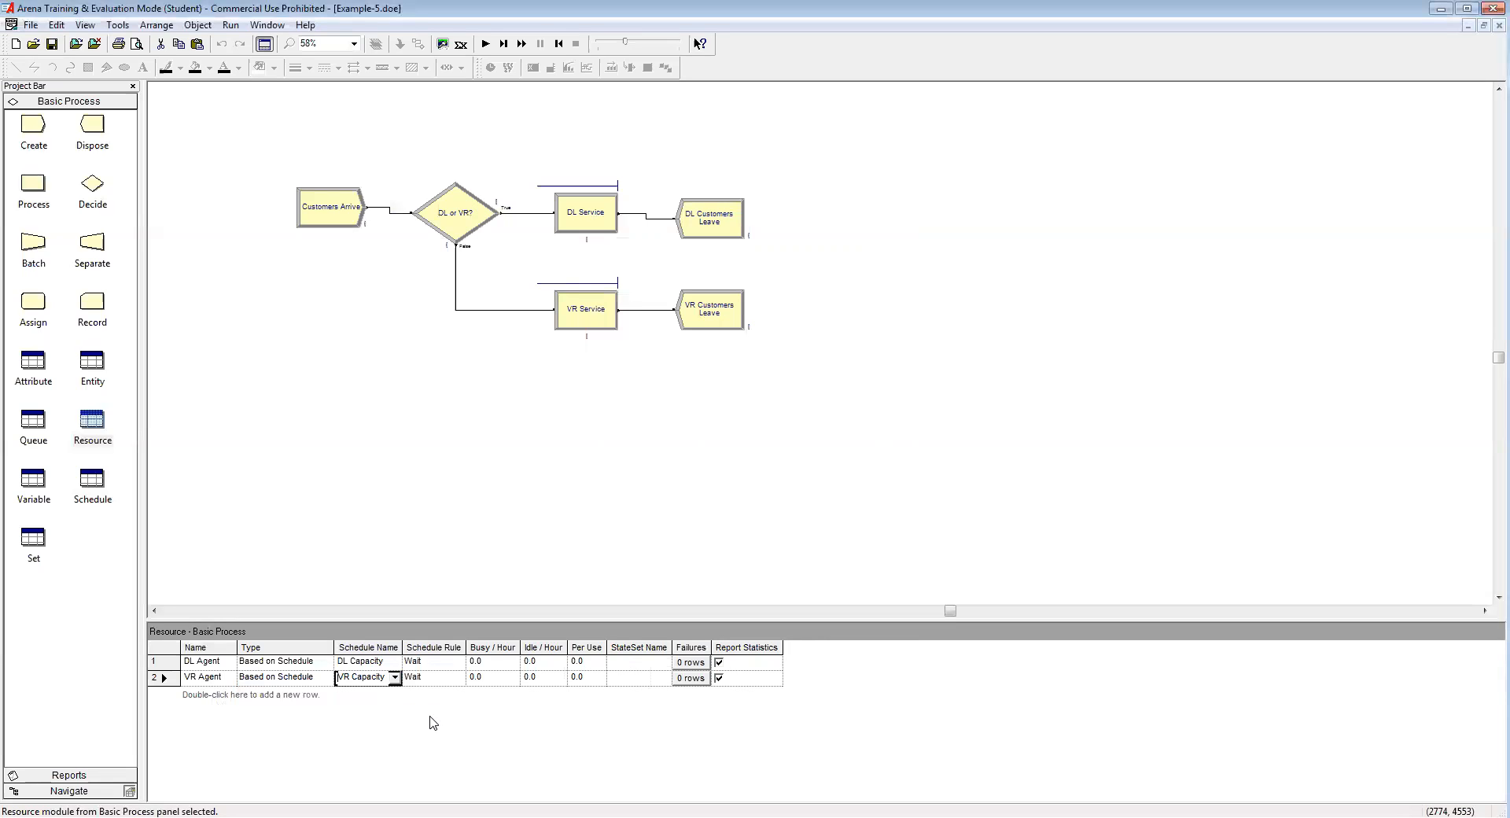
left_click(576, 444)
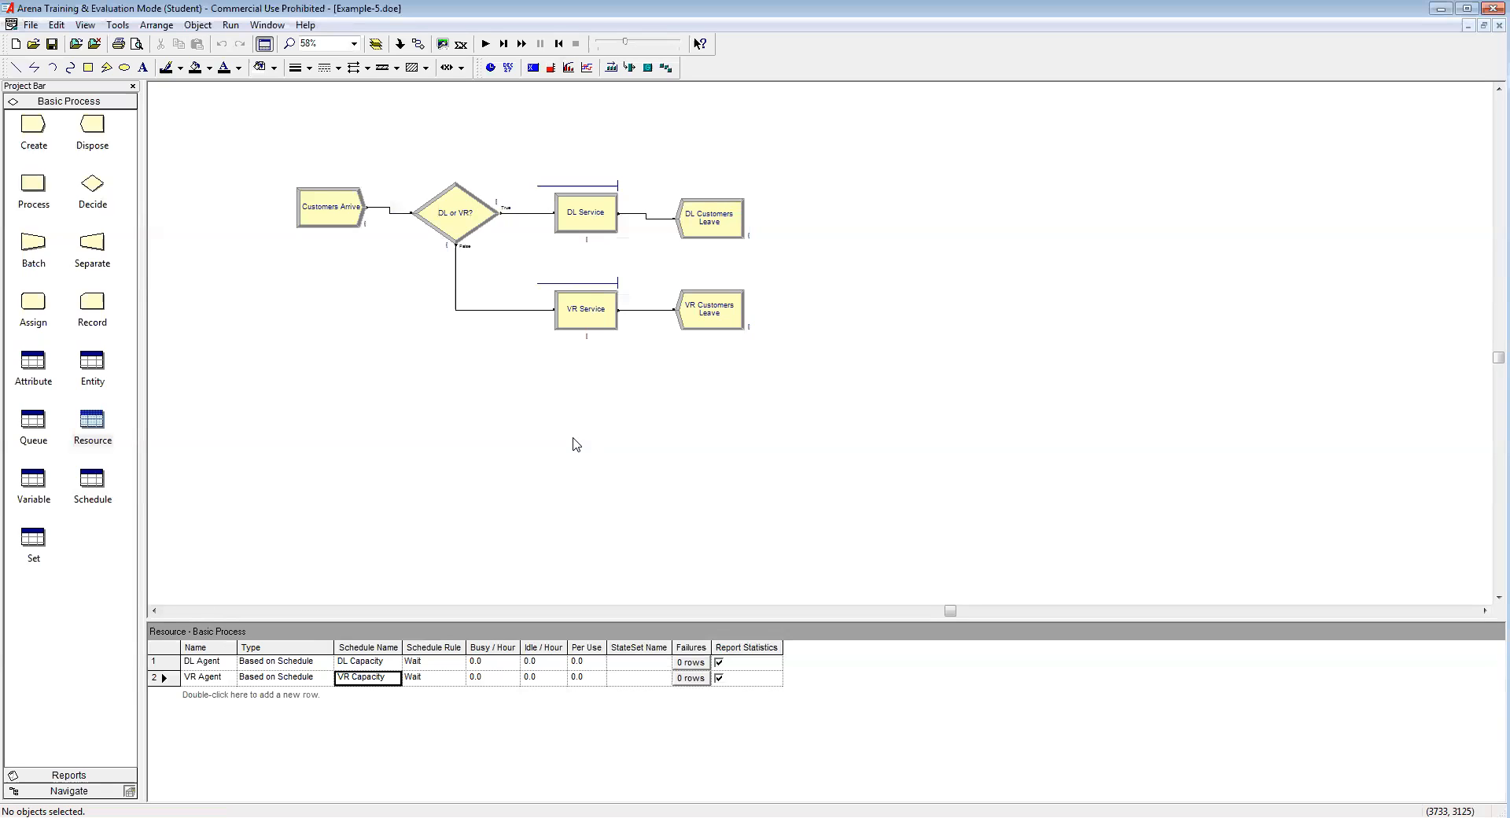
Step: In Run Setup, set the project title 'DMV Project' and enter the analyst's name
left_click(230, 25)
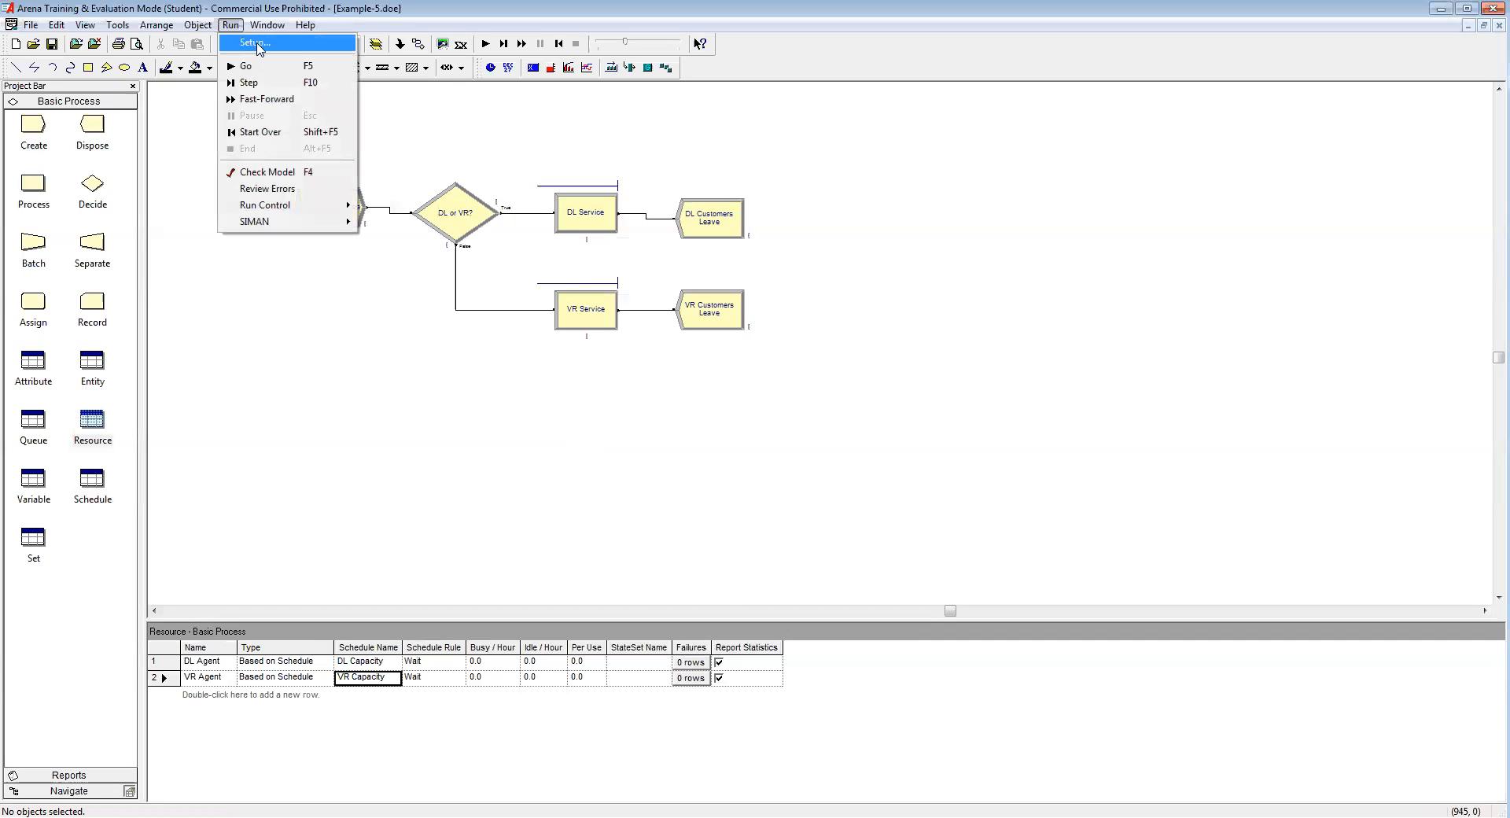
left_click(253, 42)
left_click(852, 242)
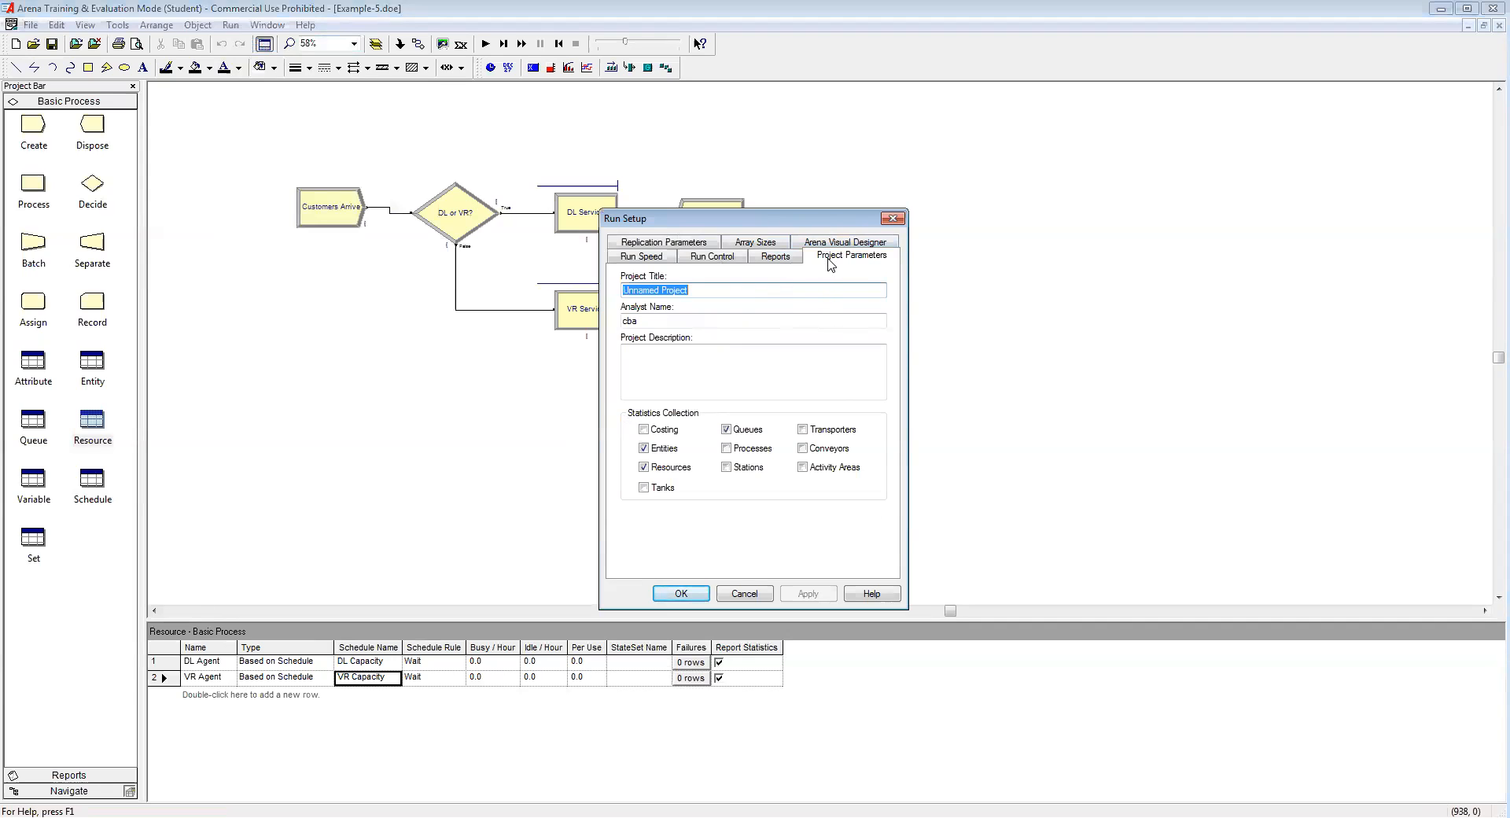
type("MV")
key("BackSpace")
key("BackSpace")
type("DMV Project")
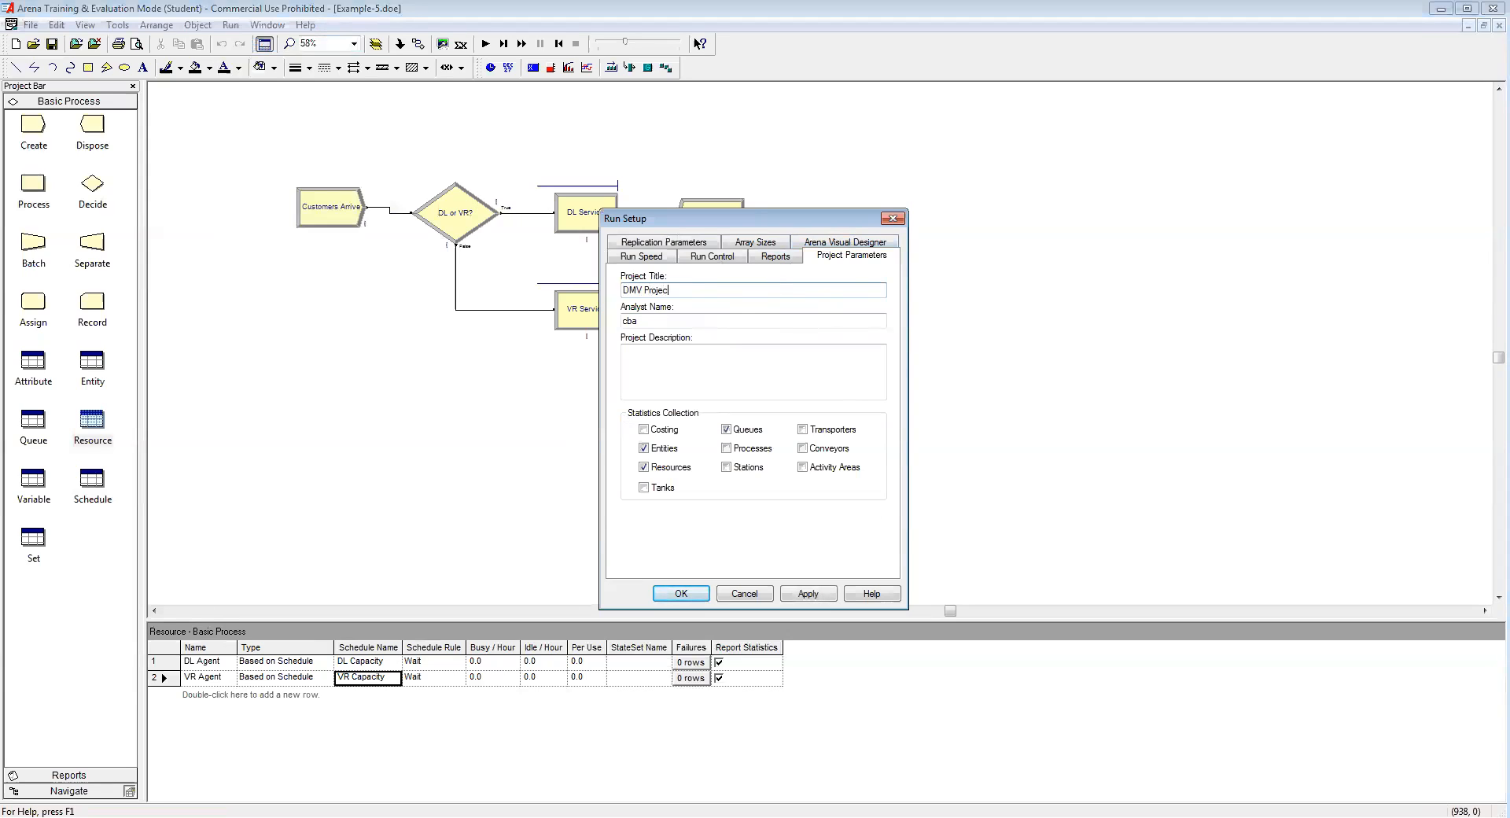
key("Tab")
type("Chen")
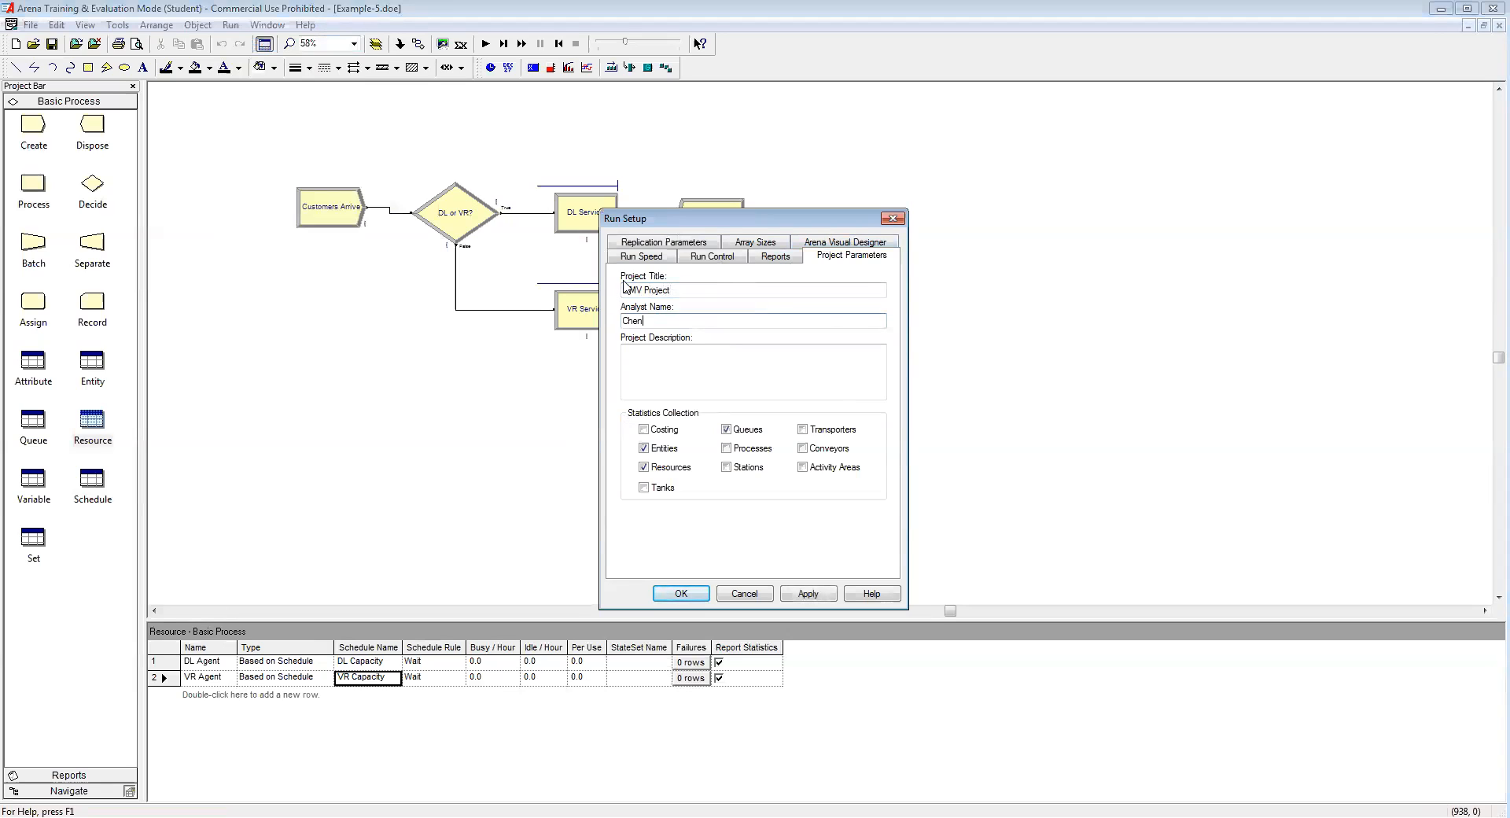
Step: Set replication length 9 hours, 9 hours per day, and base time units Minutes
left_click(648, 245)
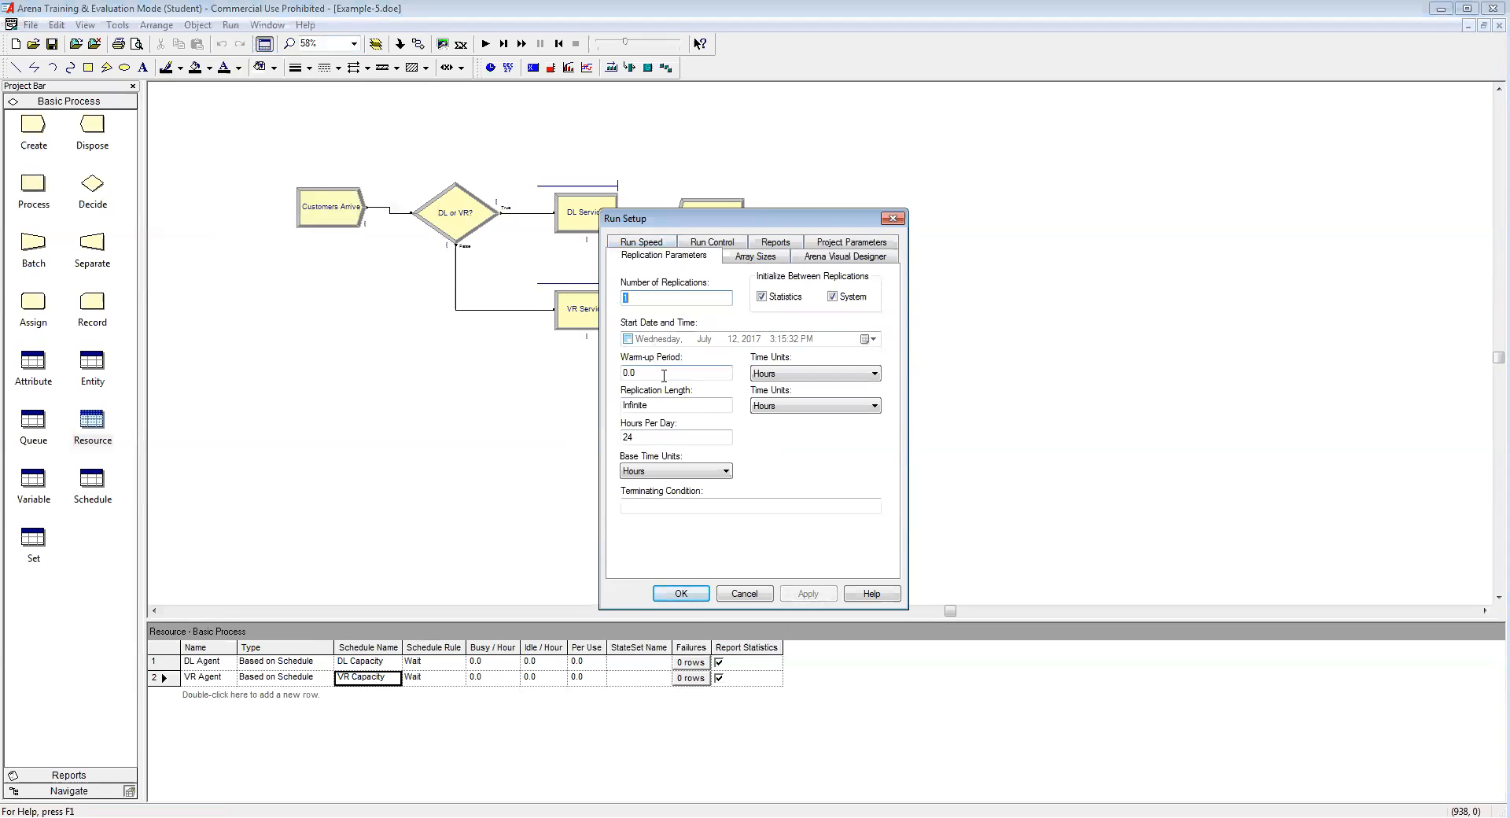
double_click(640, 405)
type("9")
key("Tab")
type("9")
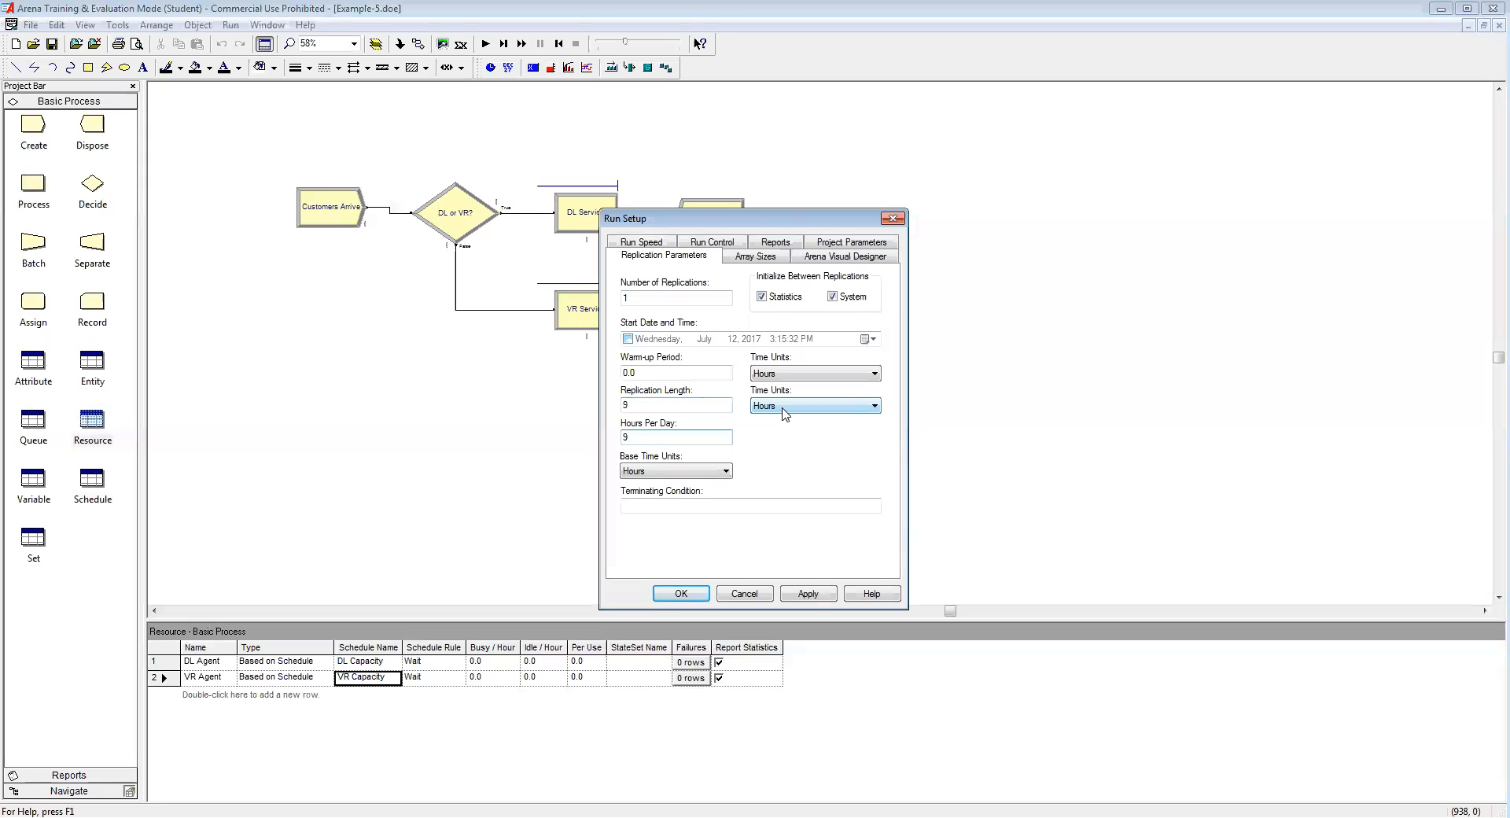
left_click(724, 471)
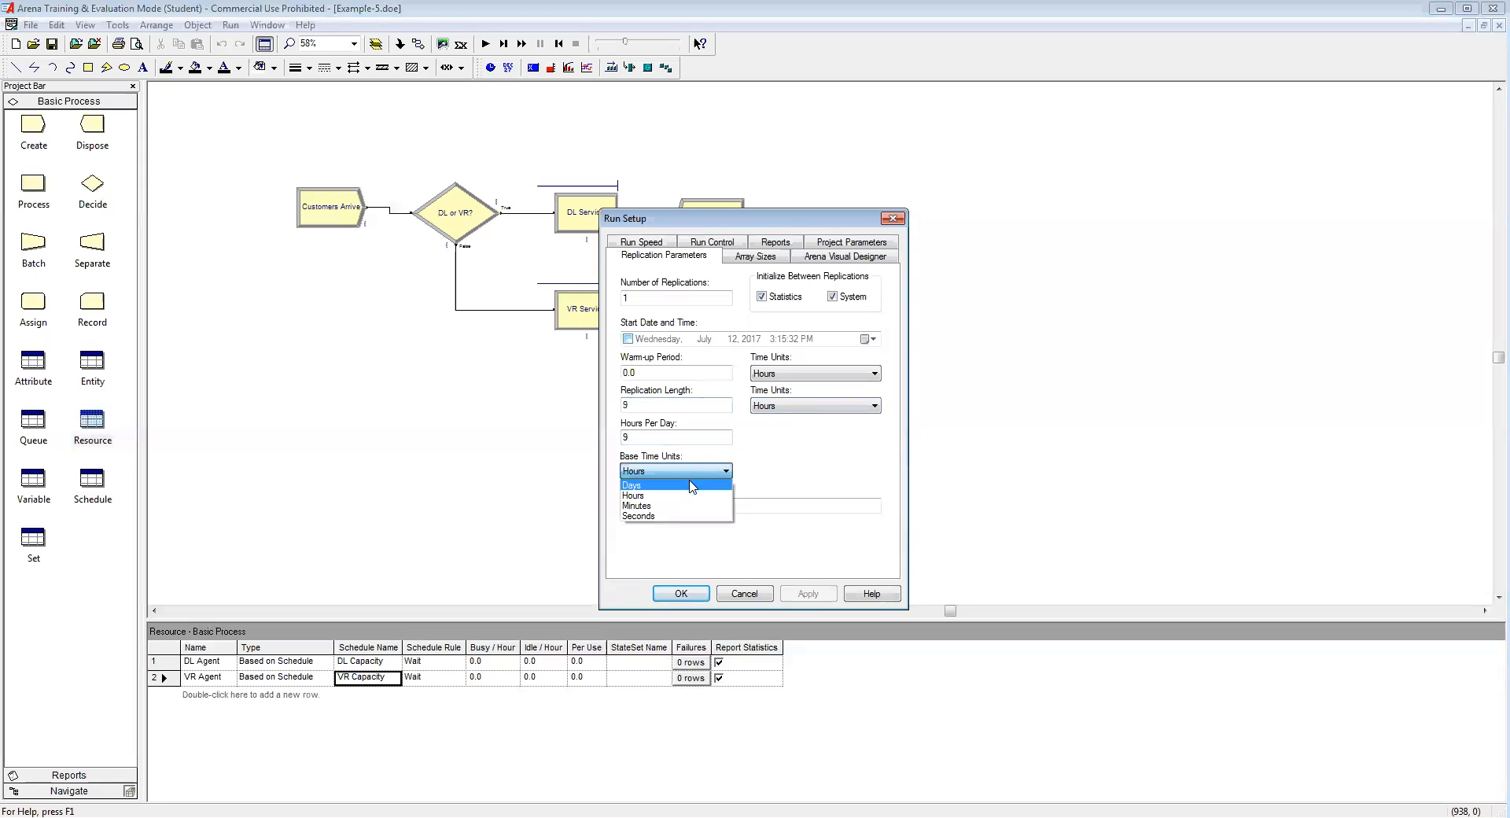
left_click(676, 505)
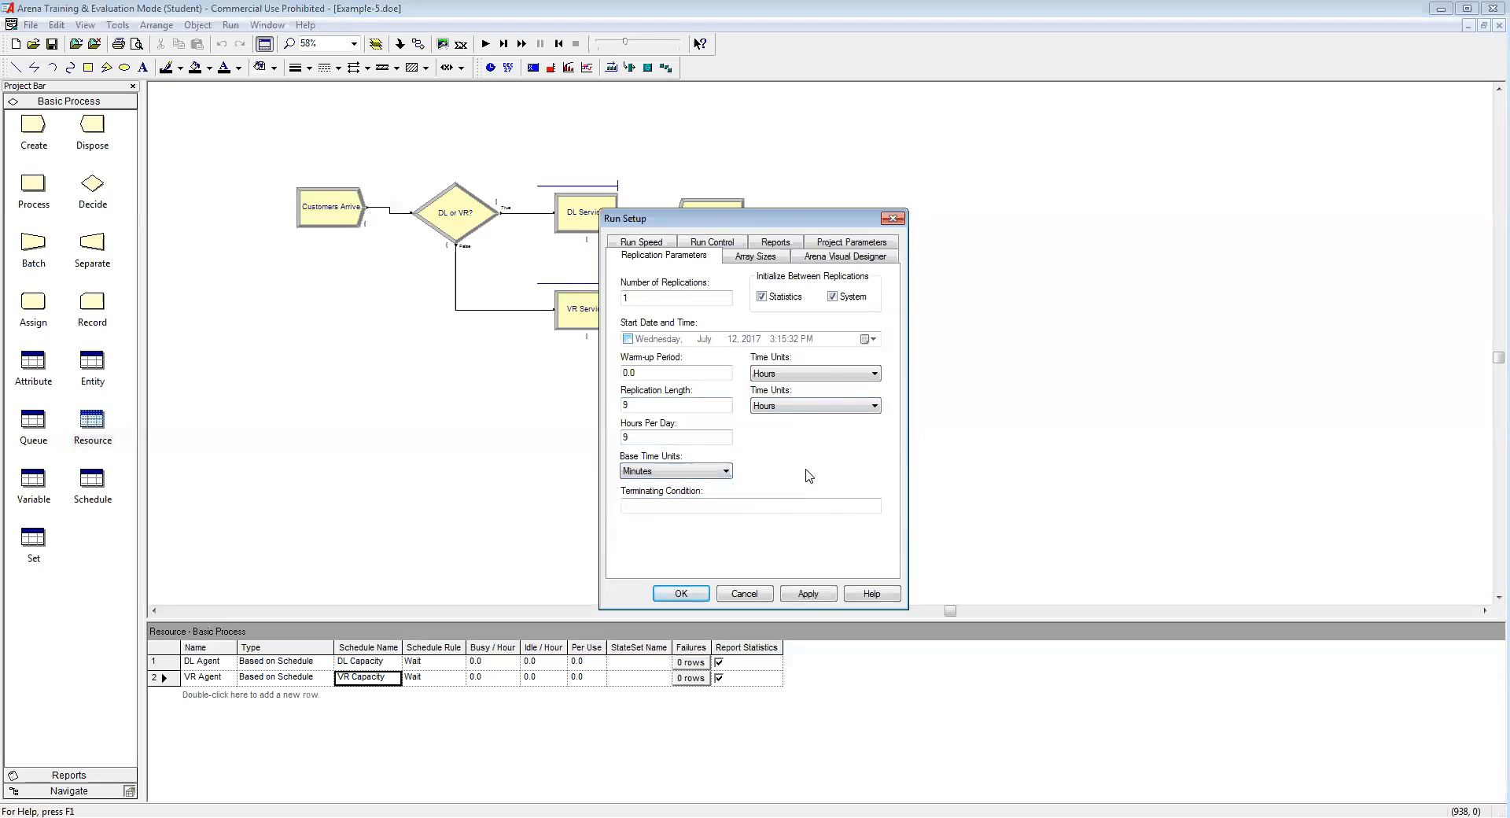
left_click(679, 594)
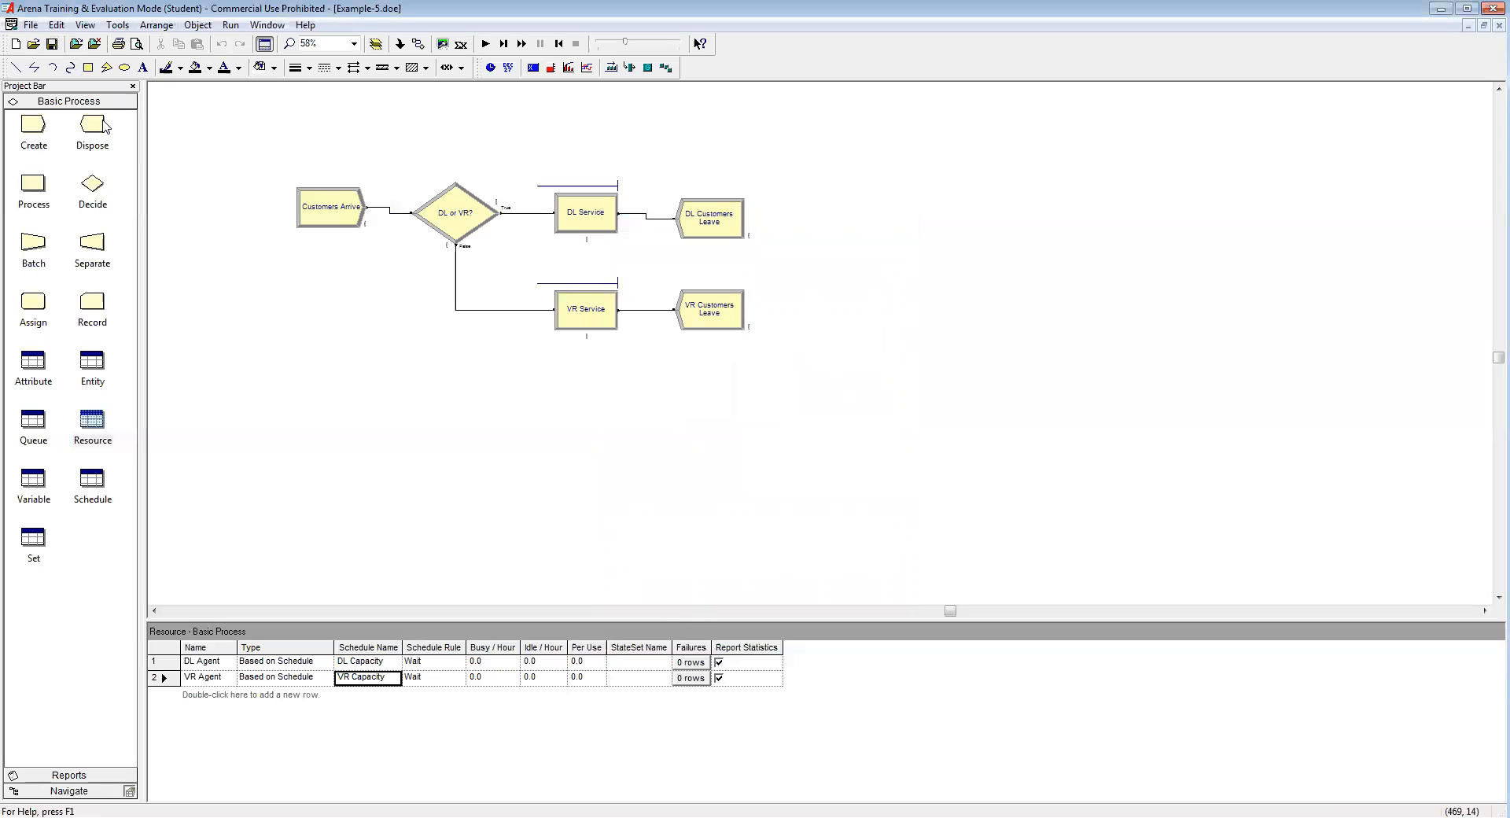
Step: Run the simulation at a faster animation speed and accept viewing the results
left_click(485, 44)
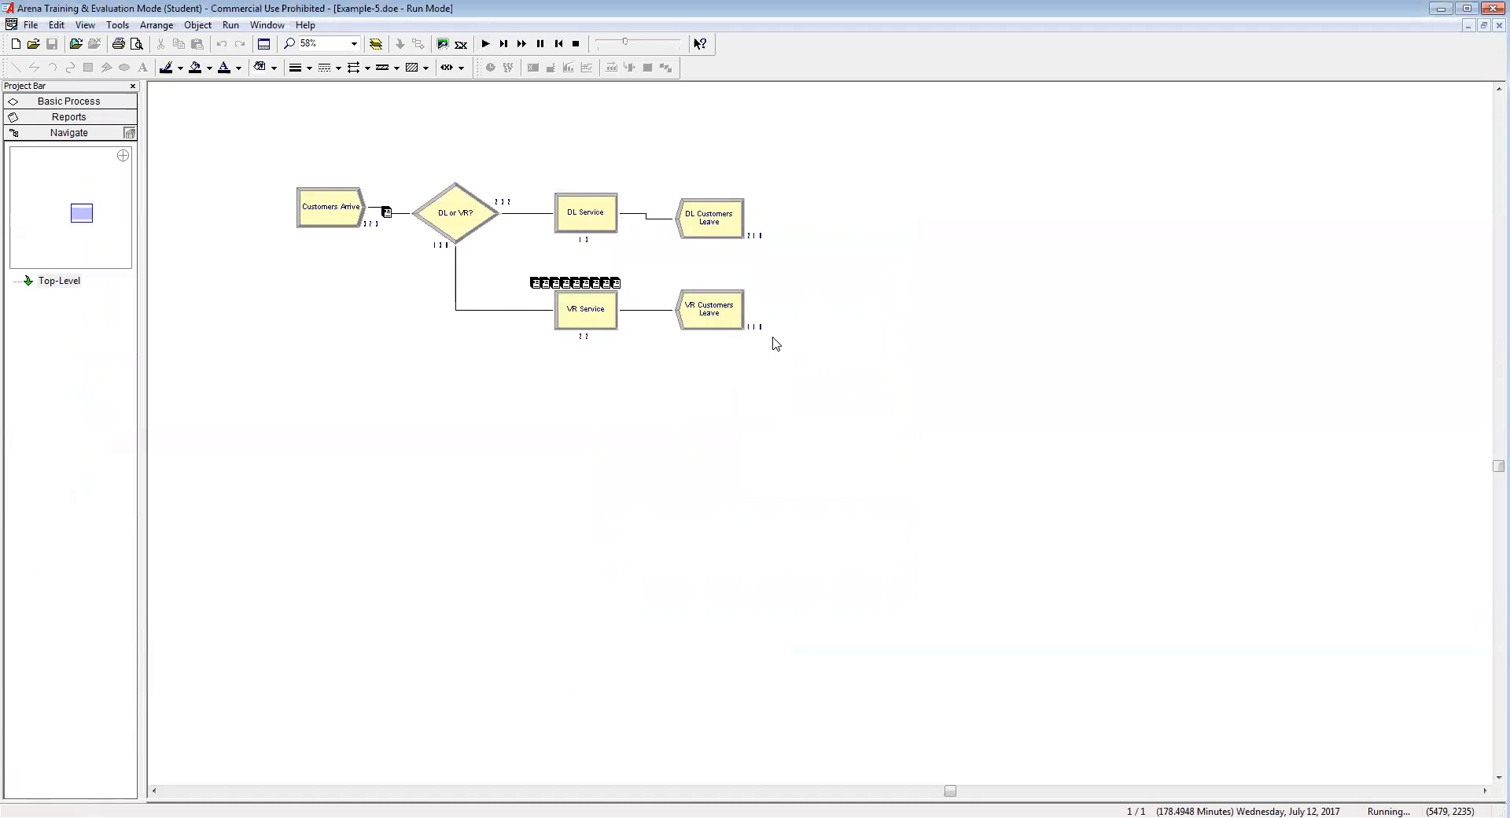
left_click_drag(626, 43, 666, 47)
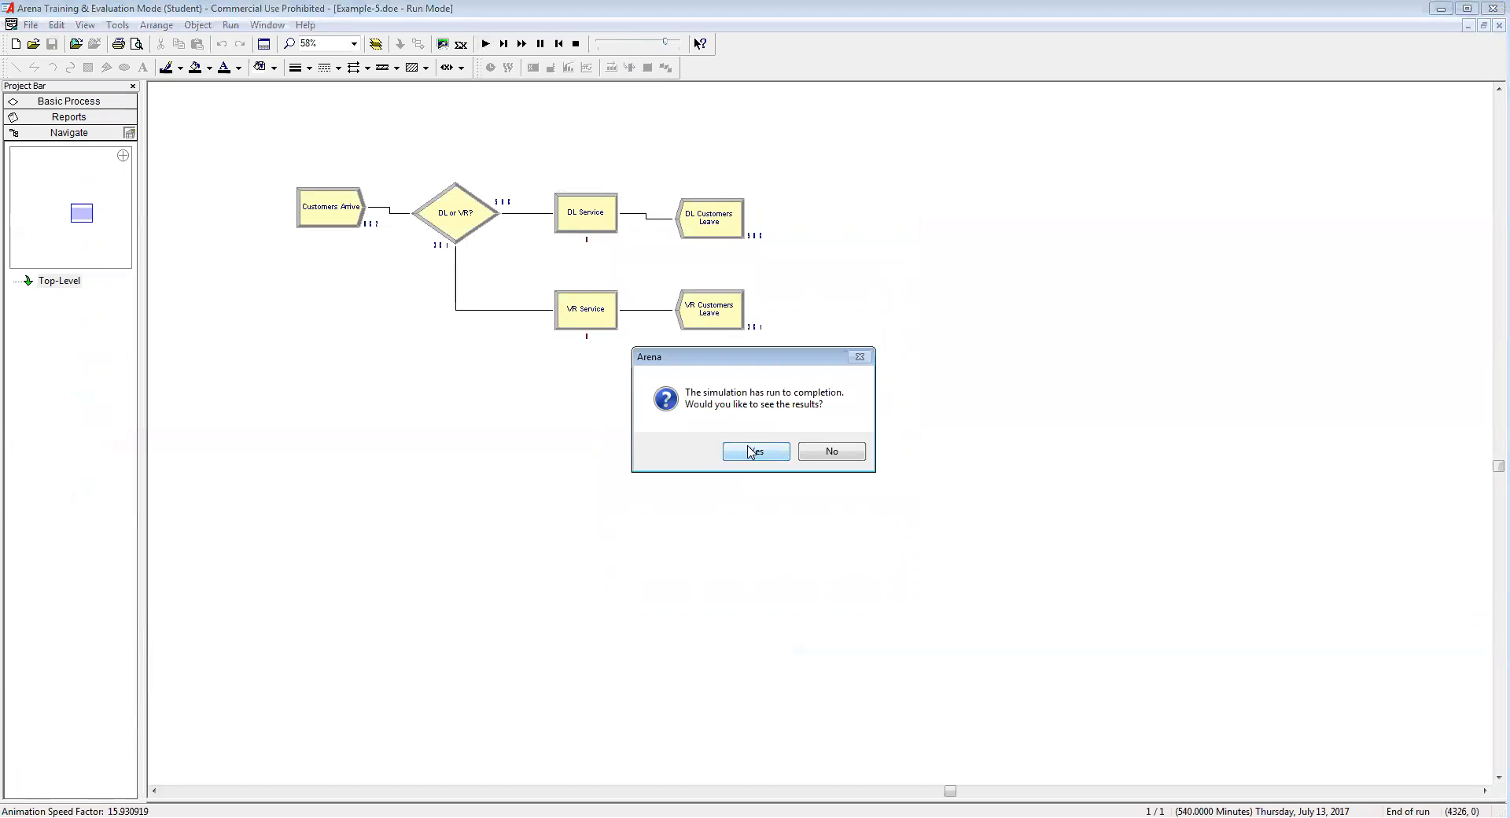
left_click(754, 451)
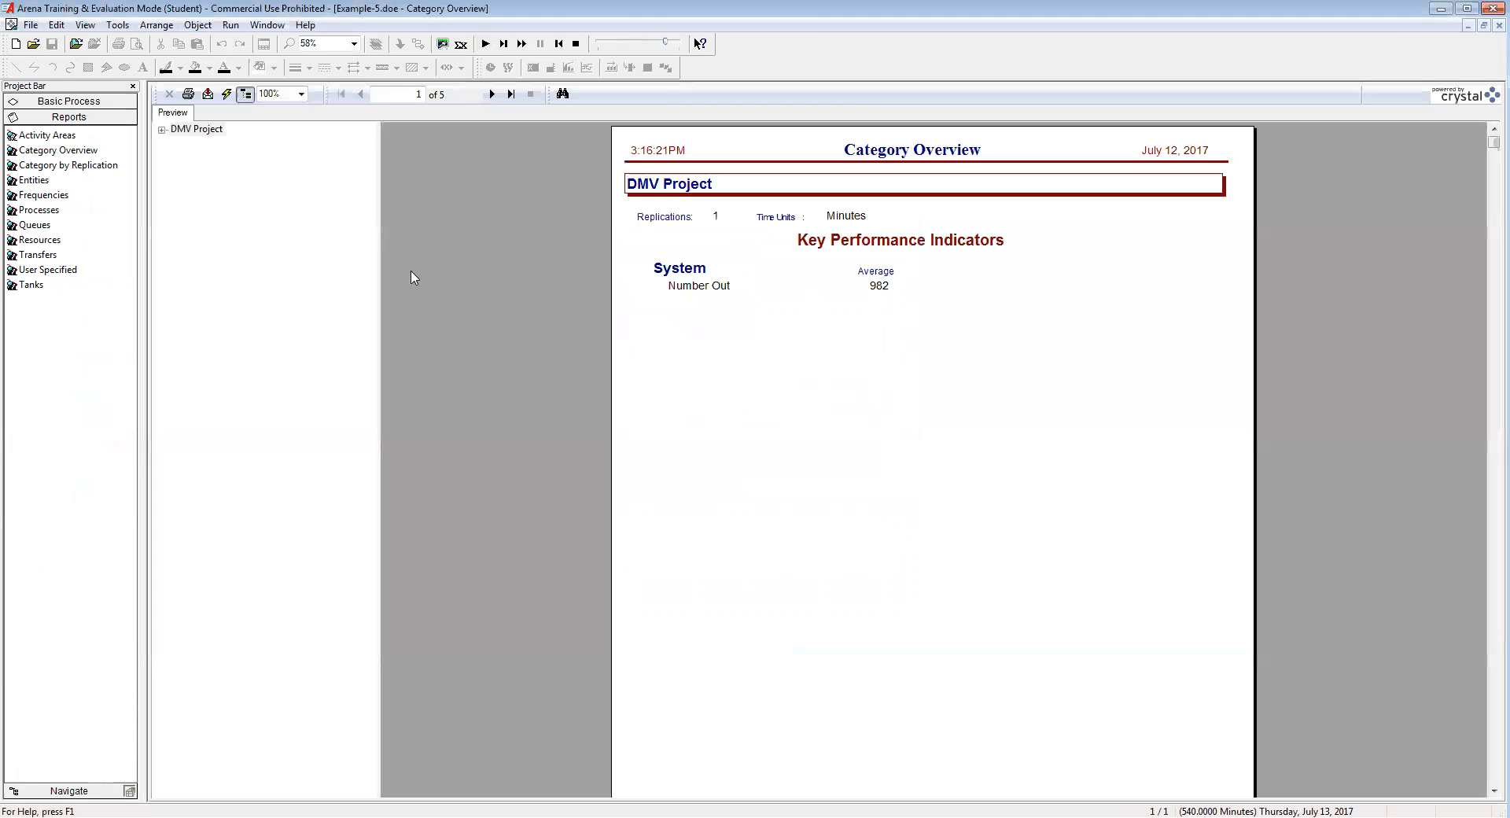
Step: Review the Entity and Resource Usage sections of the DMV Project report, then close it
left_click(163, 129)
left_click(193, 144)
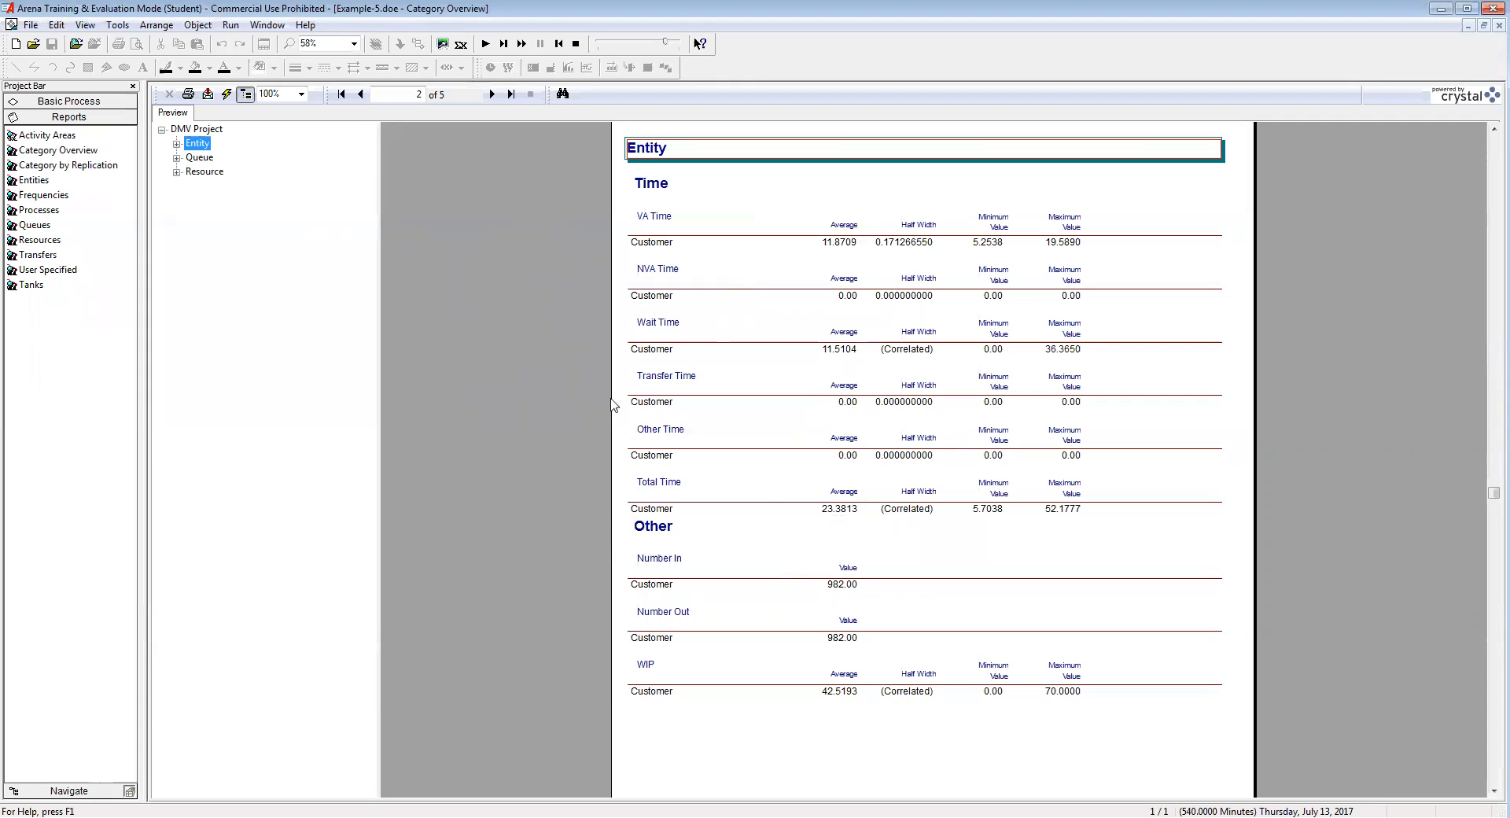
left_click(177, 171)
left_click(213, 186)
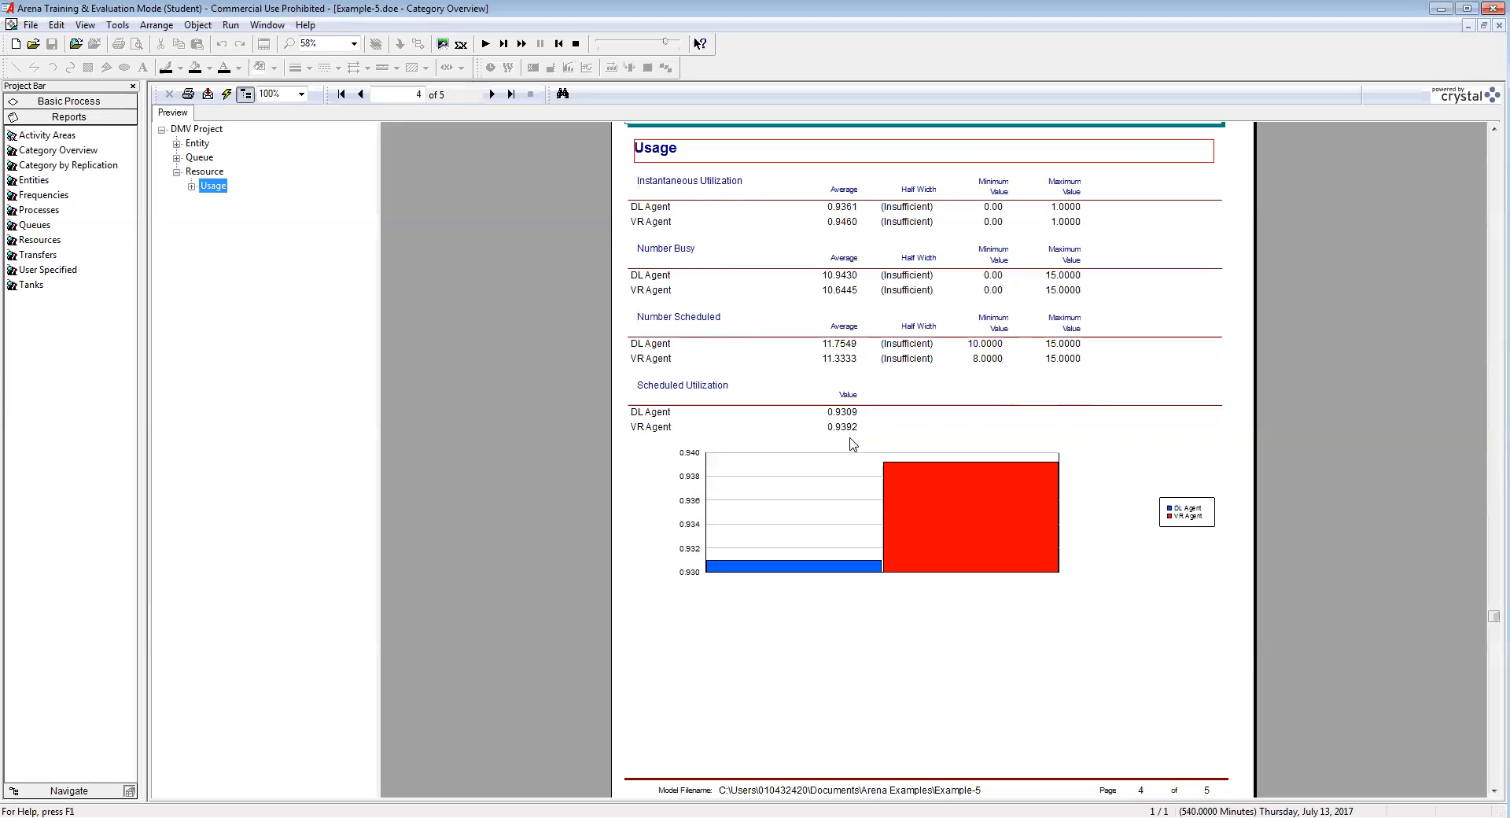
left_click(1499, 25)
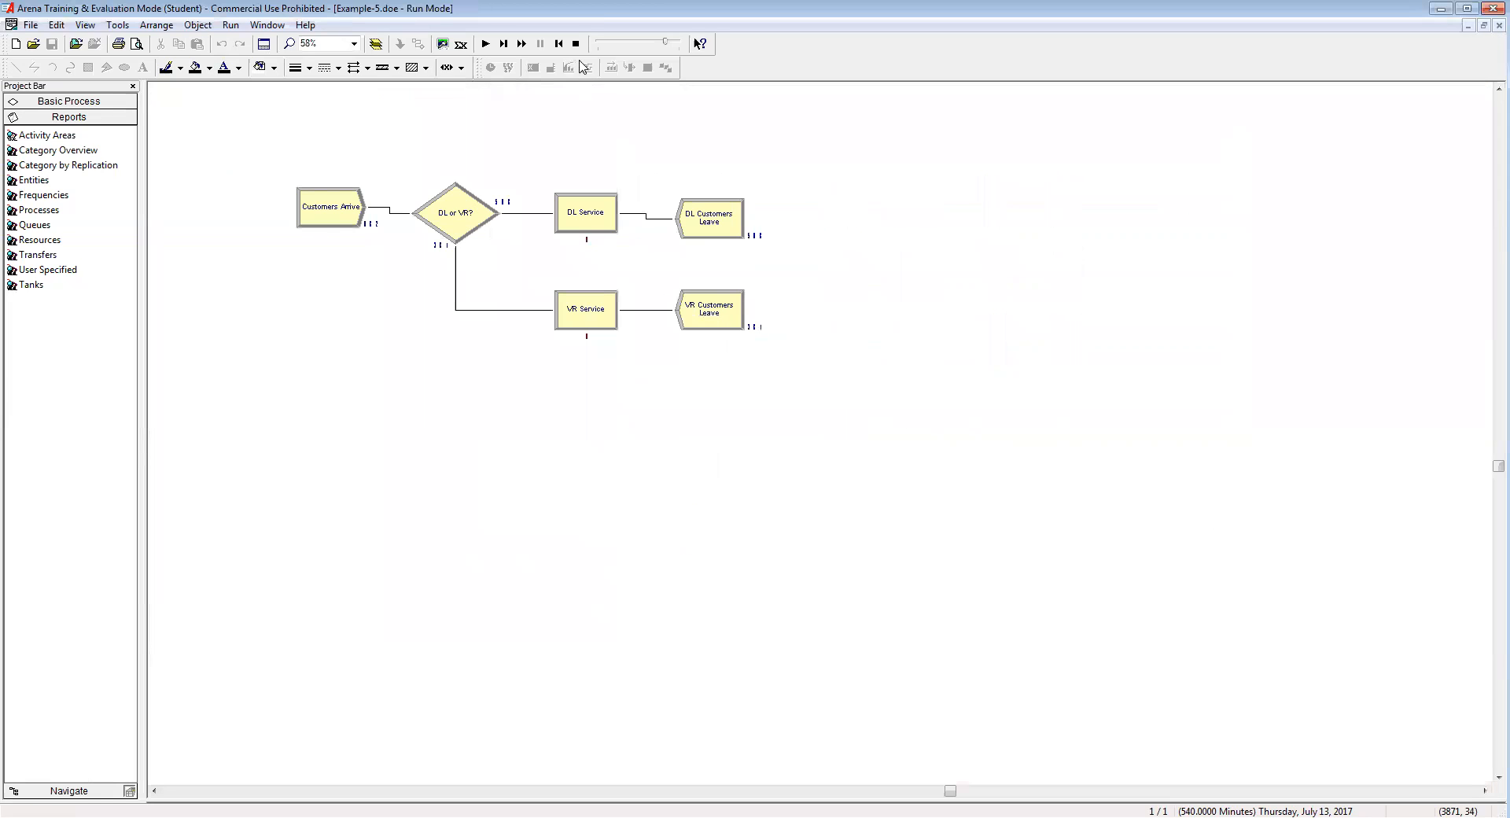
Step: End the simulation run and close the Example-5 model
left_click(577, 47)
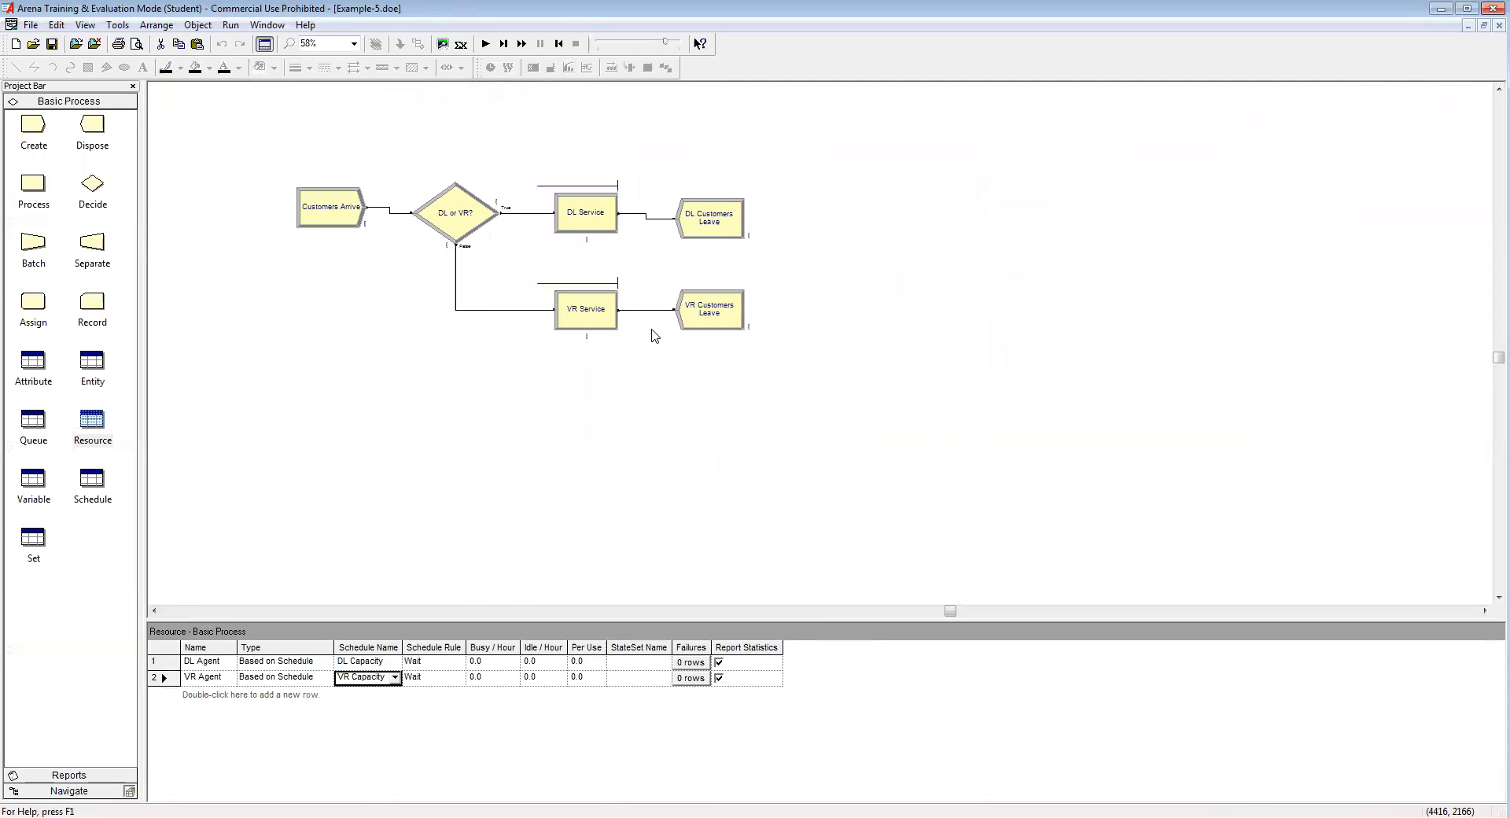
left_click(1498, 25)
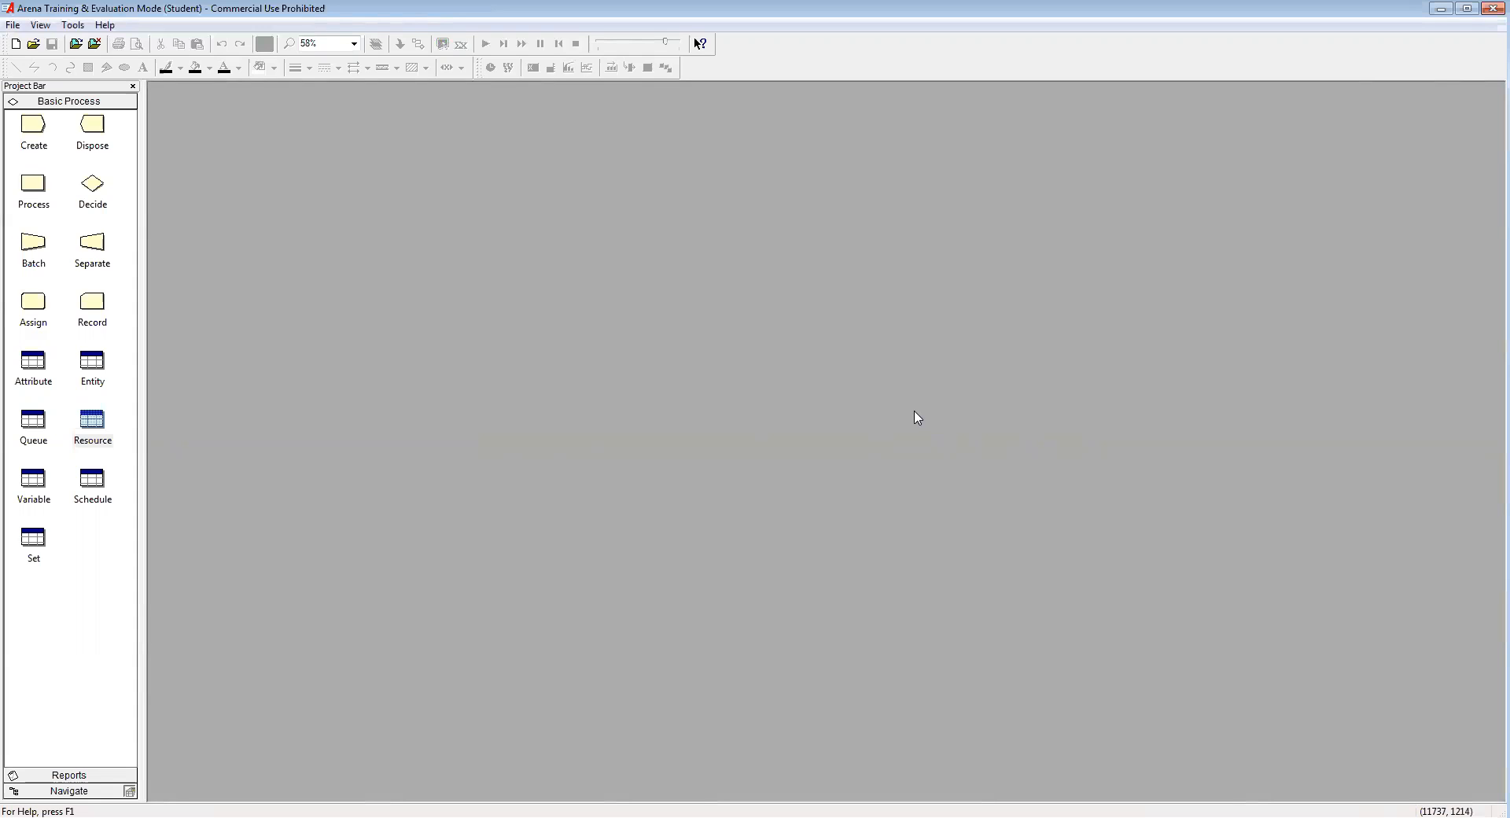
Step: Create a new model, save it as Example-6.doe, and place a Create module
left_click(15, 43)
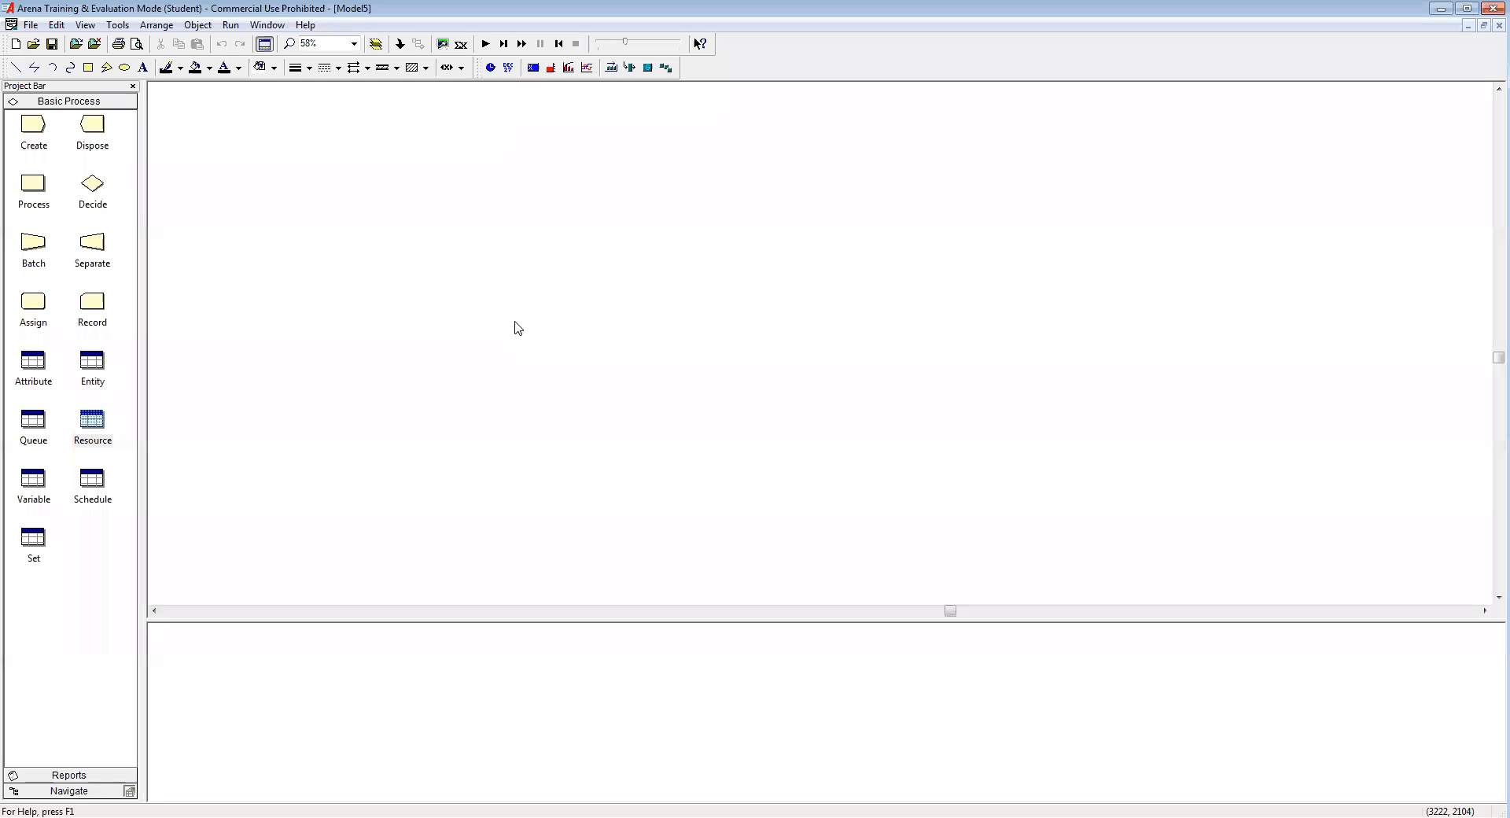
left_click(52, 46)
left_click(669, 456)
left_click(722, 535)
left_click(729, 534)
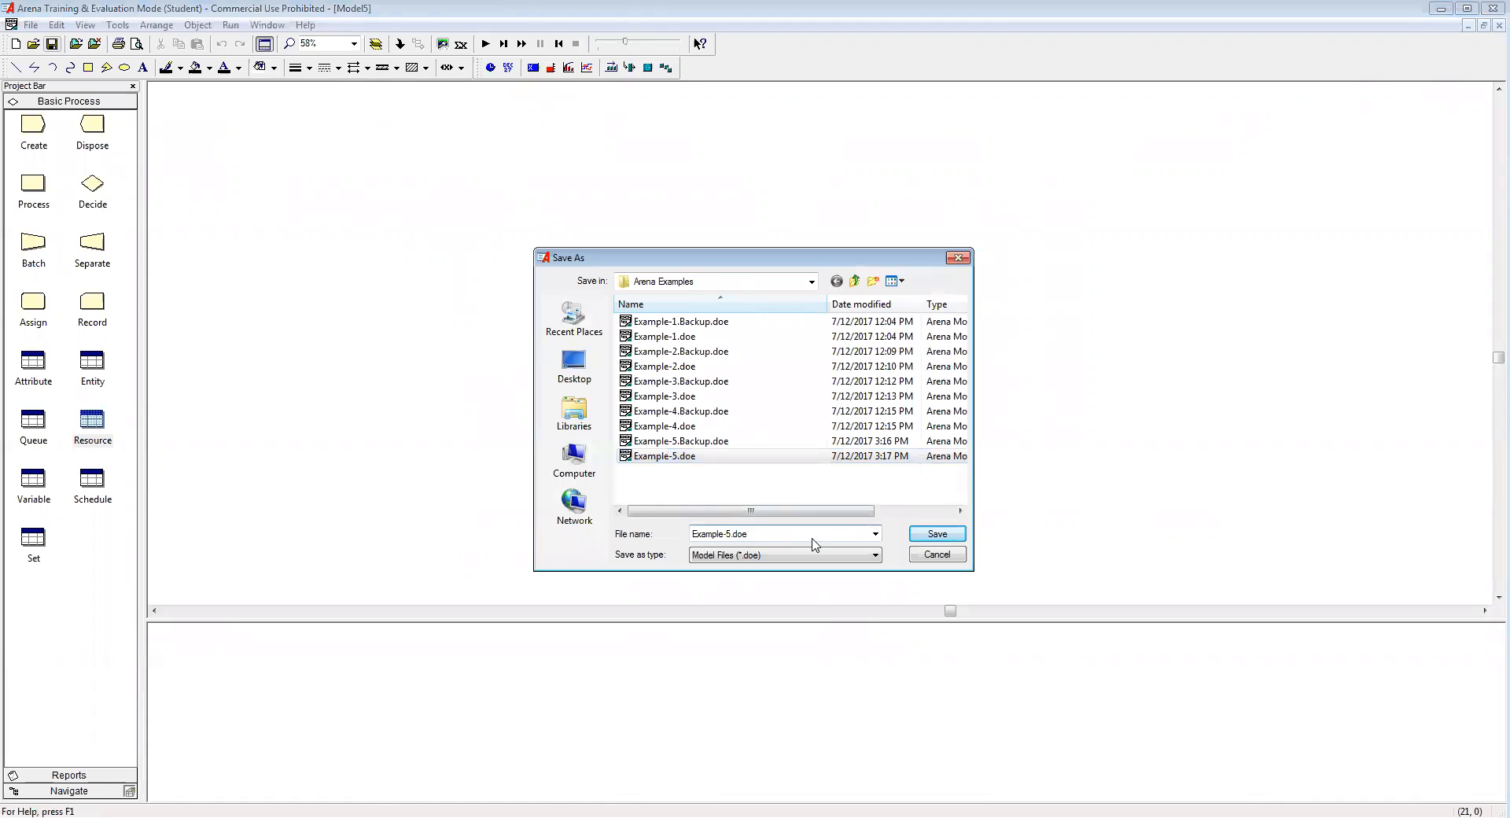
key("BackSpace")
type("6")
left_click(934, 534)
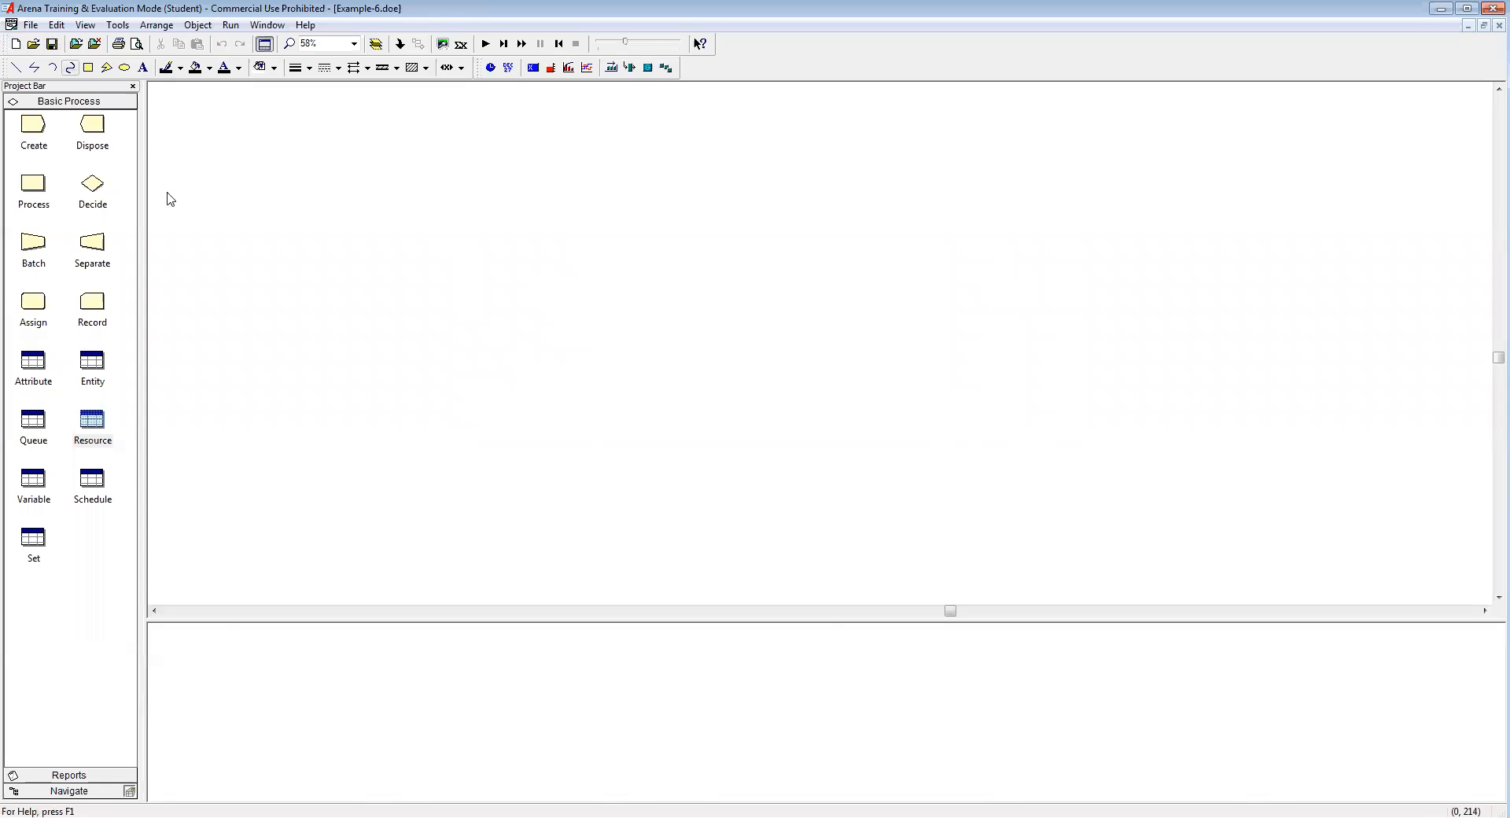
left_click_drag(33, 126, 307, 250)
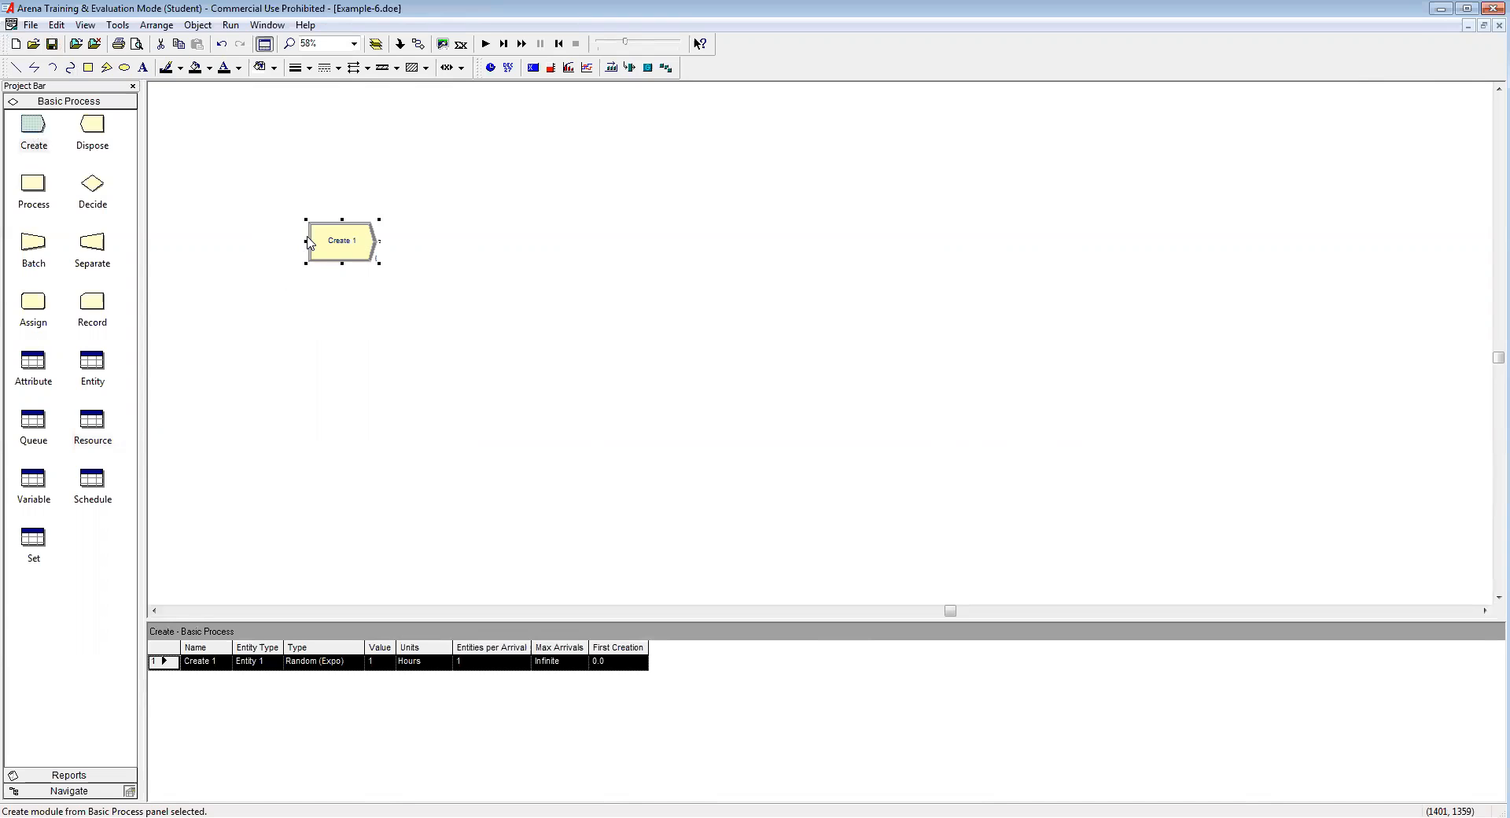
Step: Chain a Decide, two Process modules and a Dispose after Create 1
left_click_drag(93, 185, 419, 246)
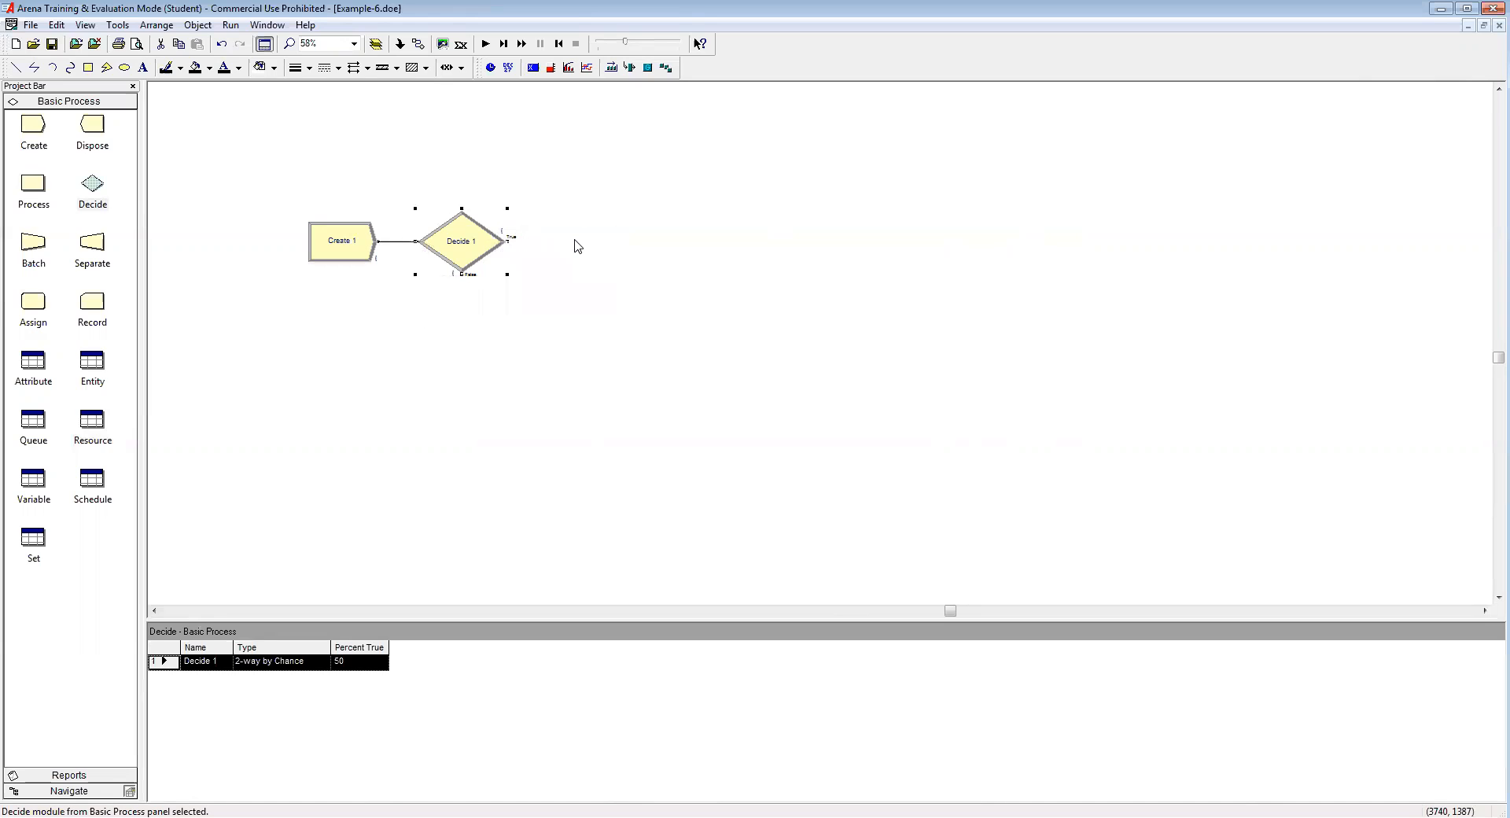
left_click_drag(34, 187, 623, 258)
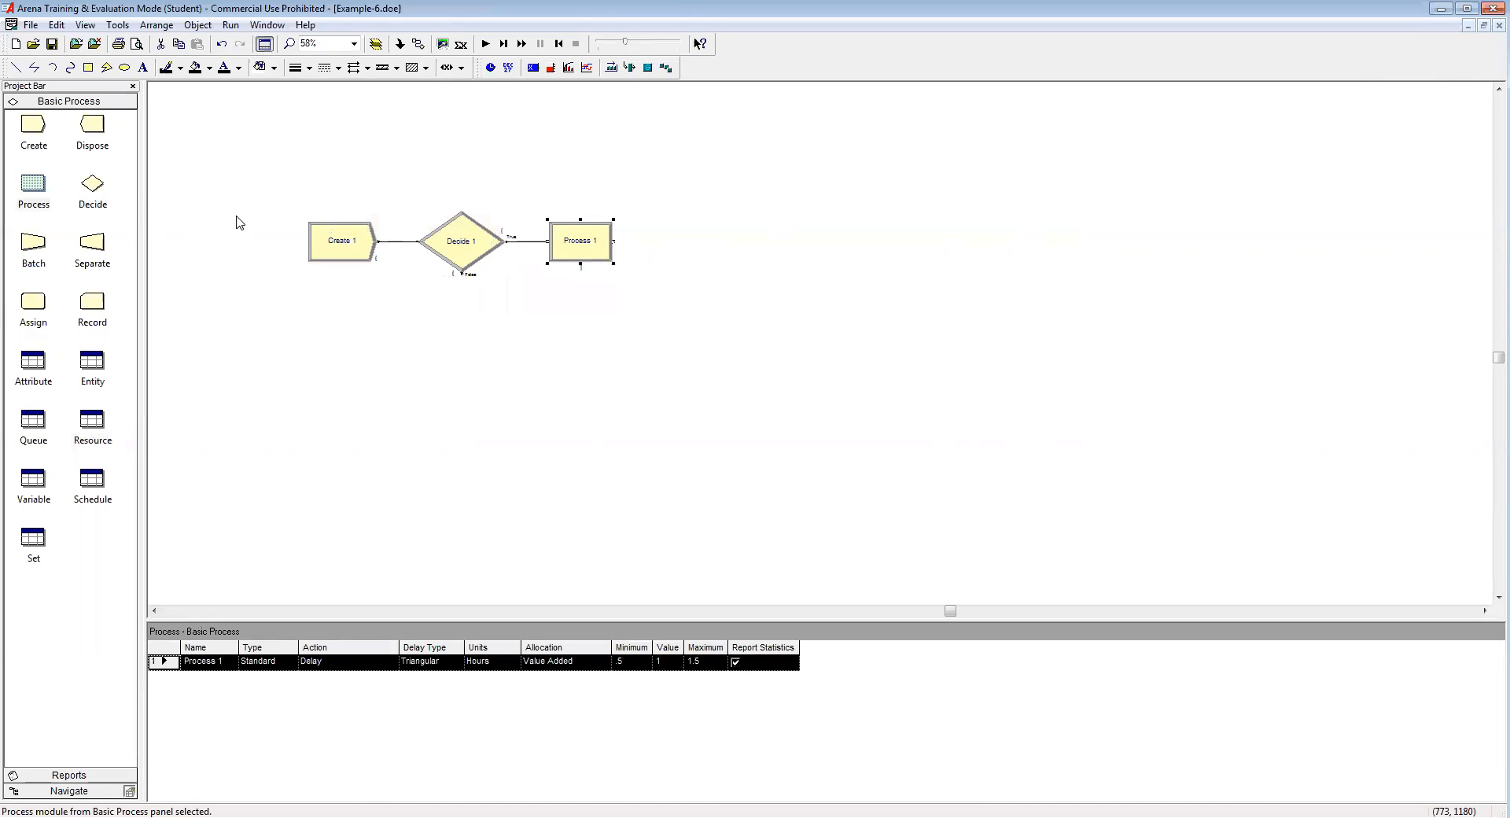
left_click_drag(31, 195, 665, 249)
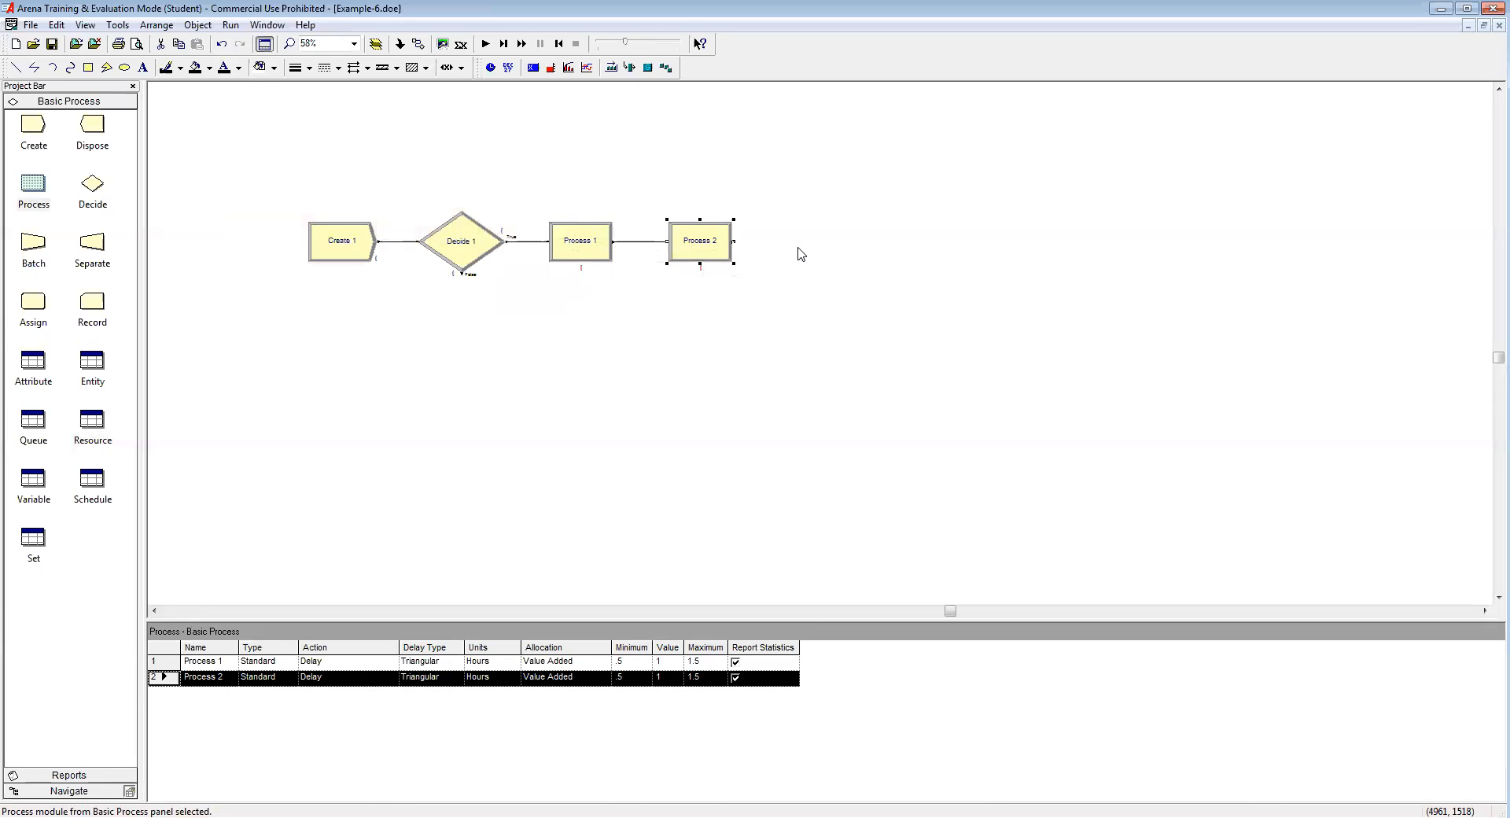
left_click_drag(96, 129, 783, 245)
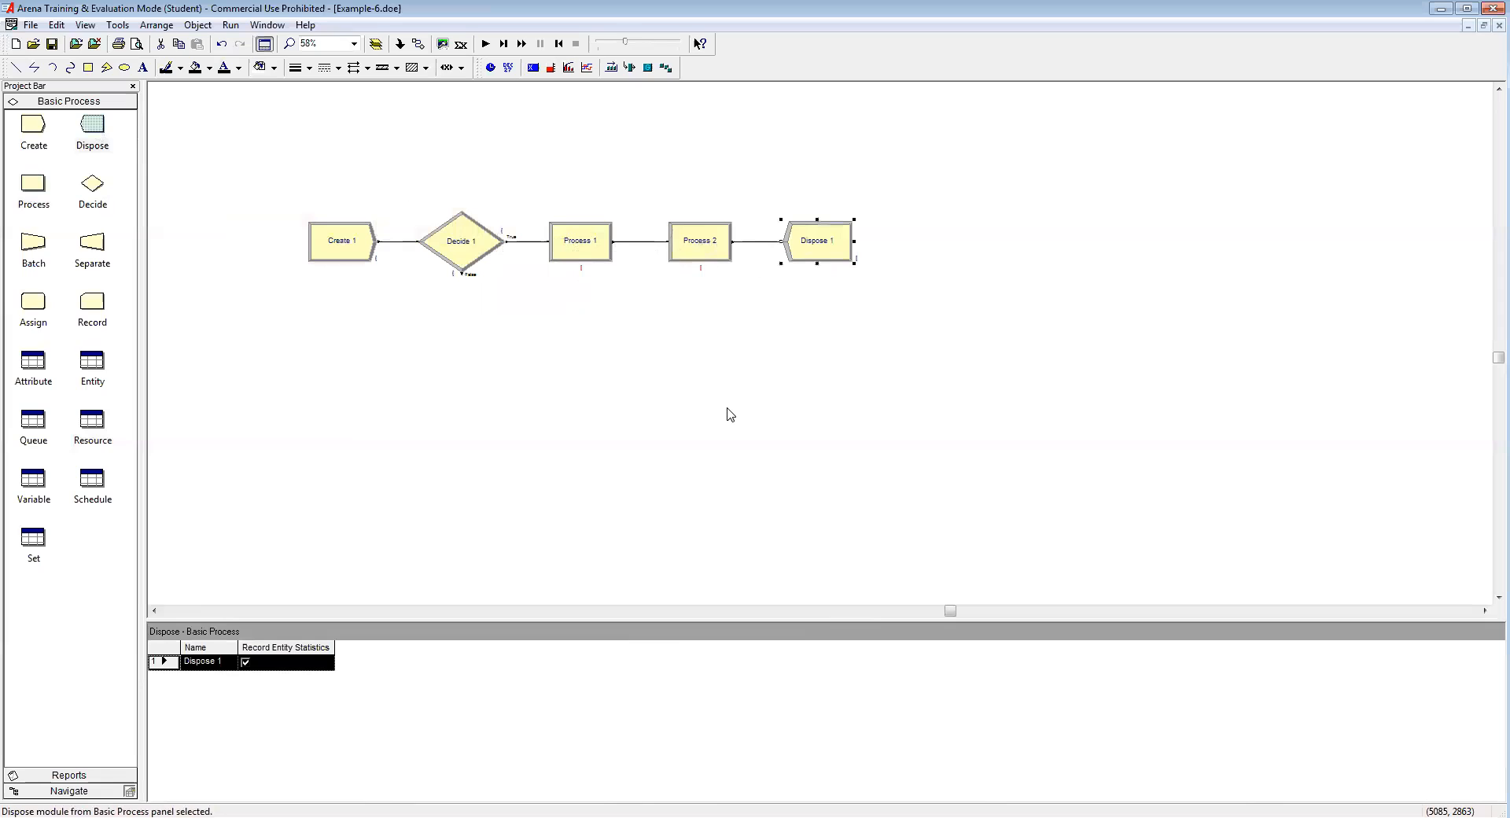
Step: Attach a second Dispose to the Decide's False exit and save the model
left_click(460, 262)
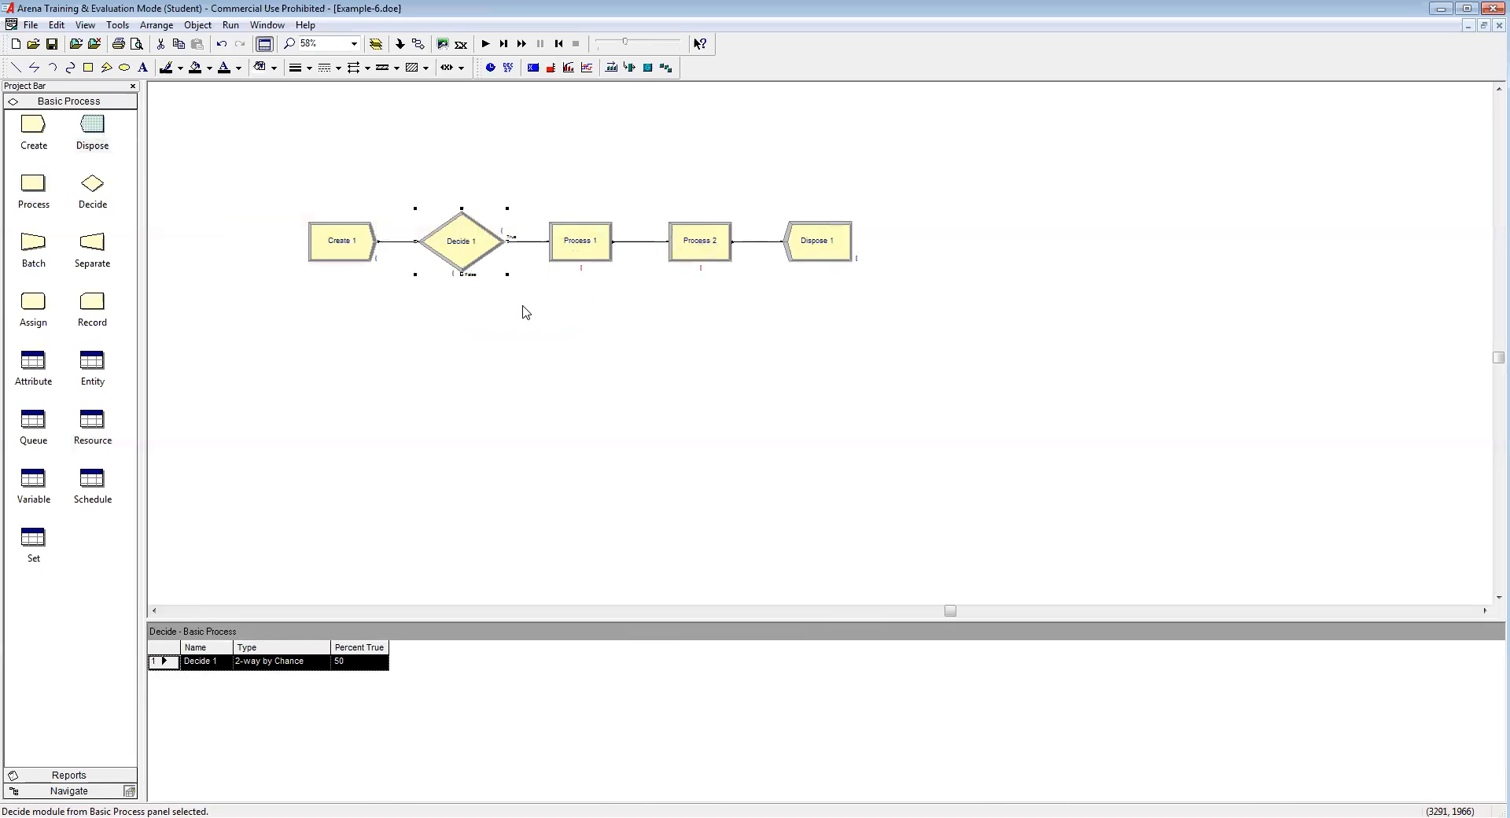
left_click_drag(92, 126, 539, 346)
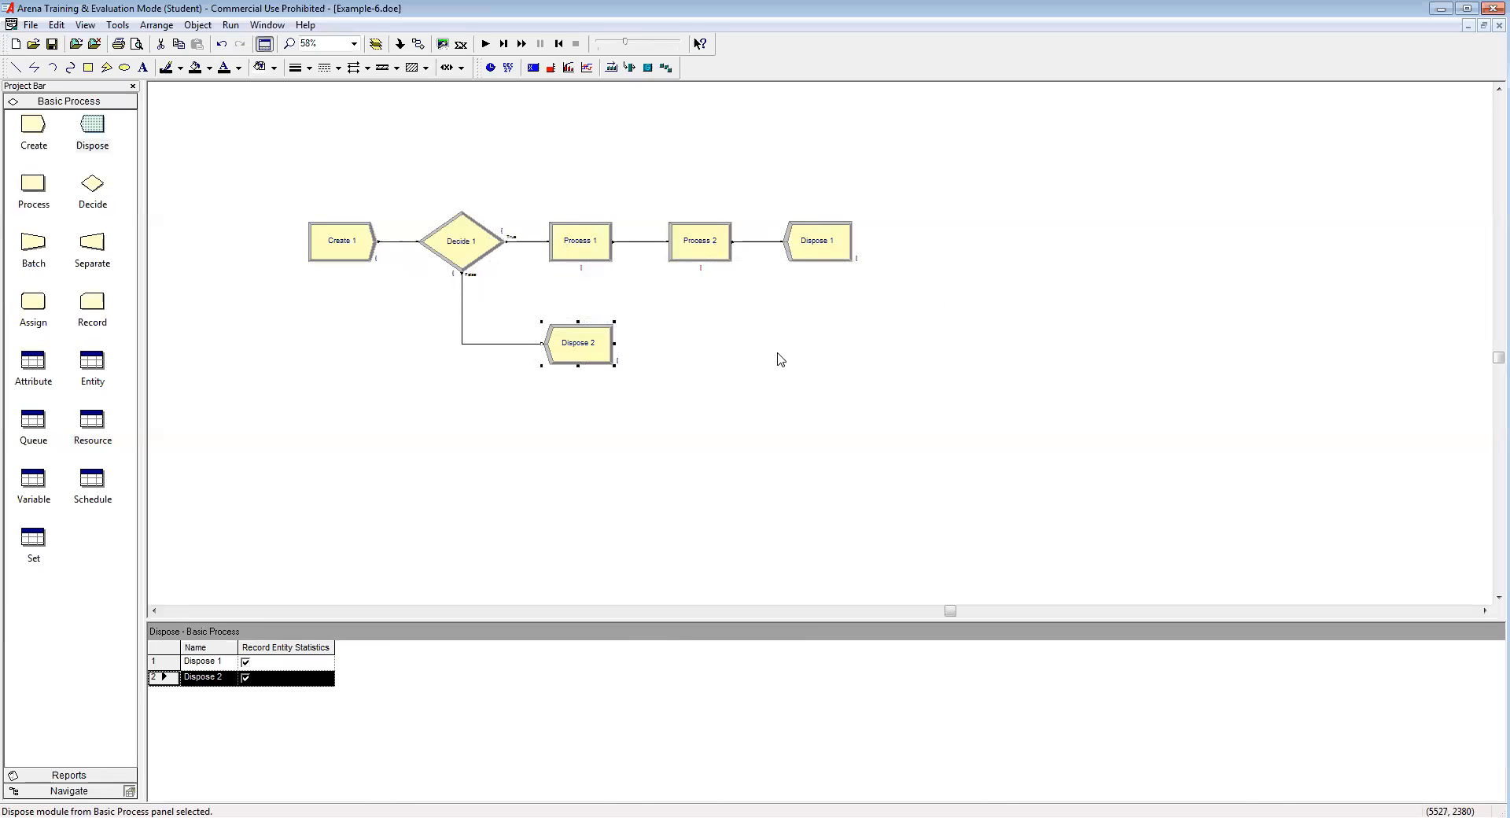
left_click(53, 45)
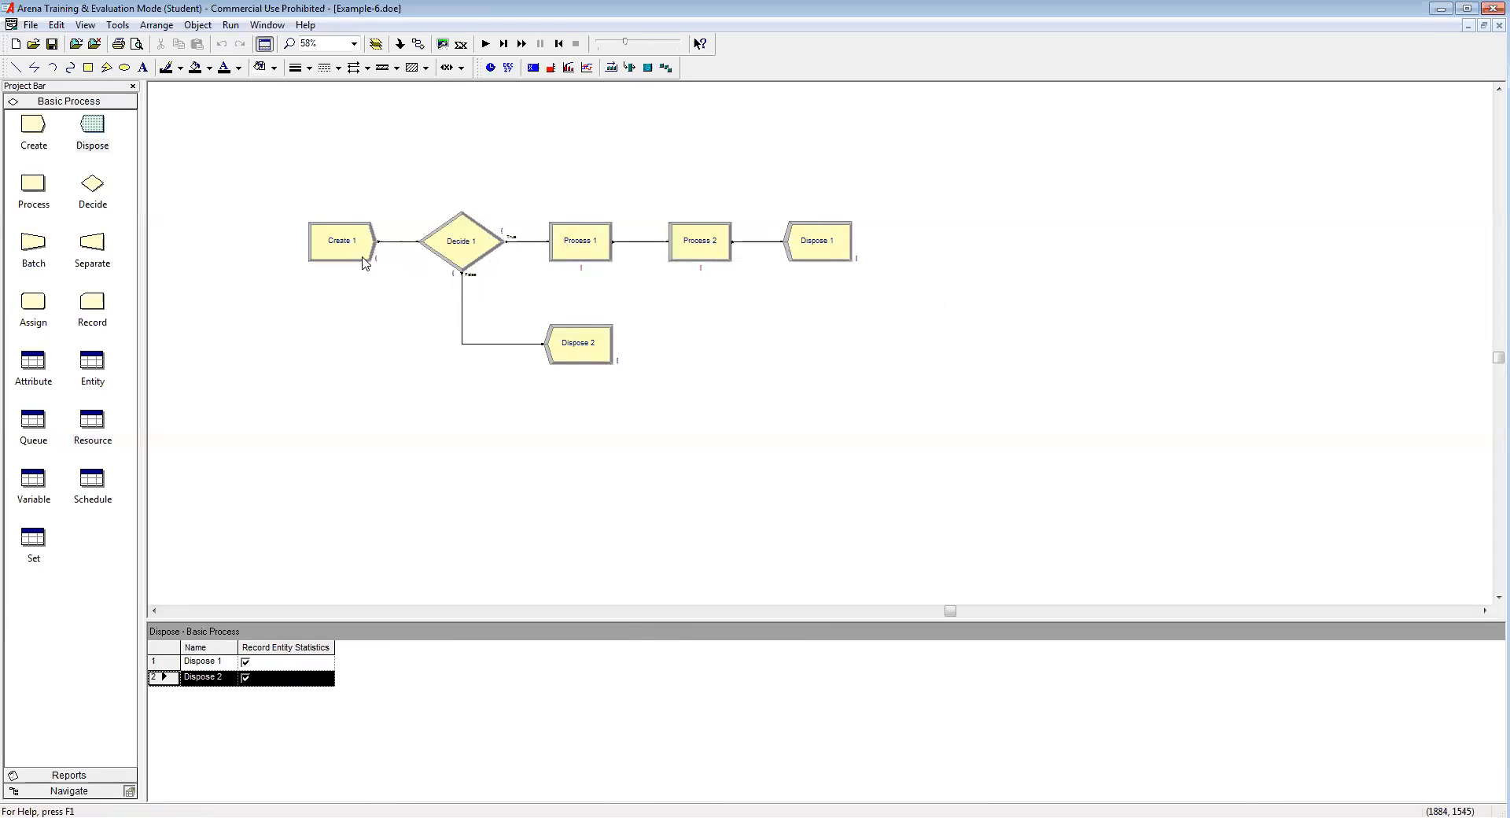
Step: Name Create 1 'Customers Arrive' with entity type Customer and arrival units in Minutes
double_click(339, 241)
type("Customers Arrive")
left_click(835, 360)
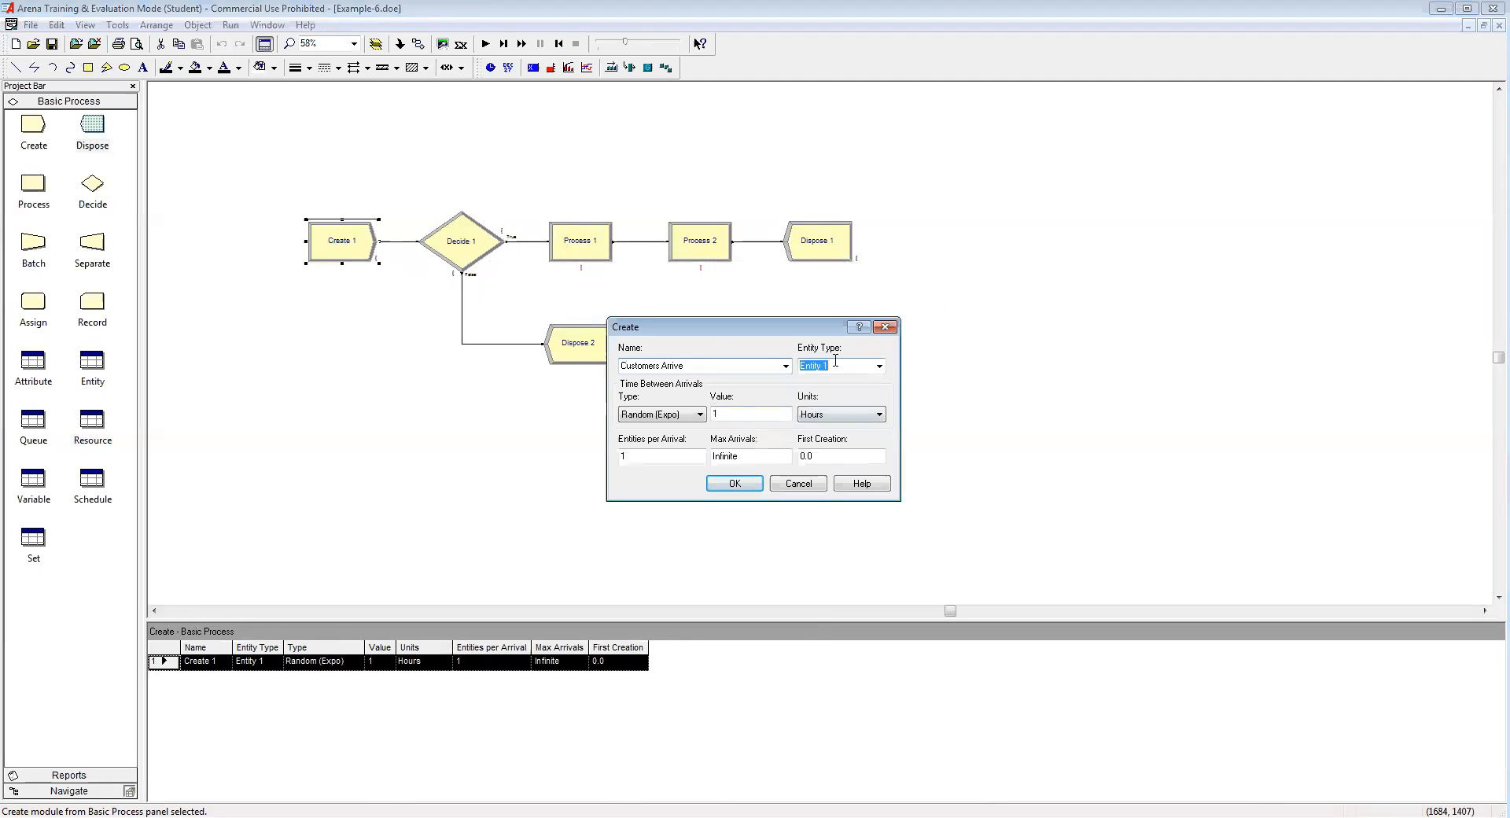
type("Customer")
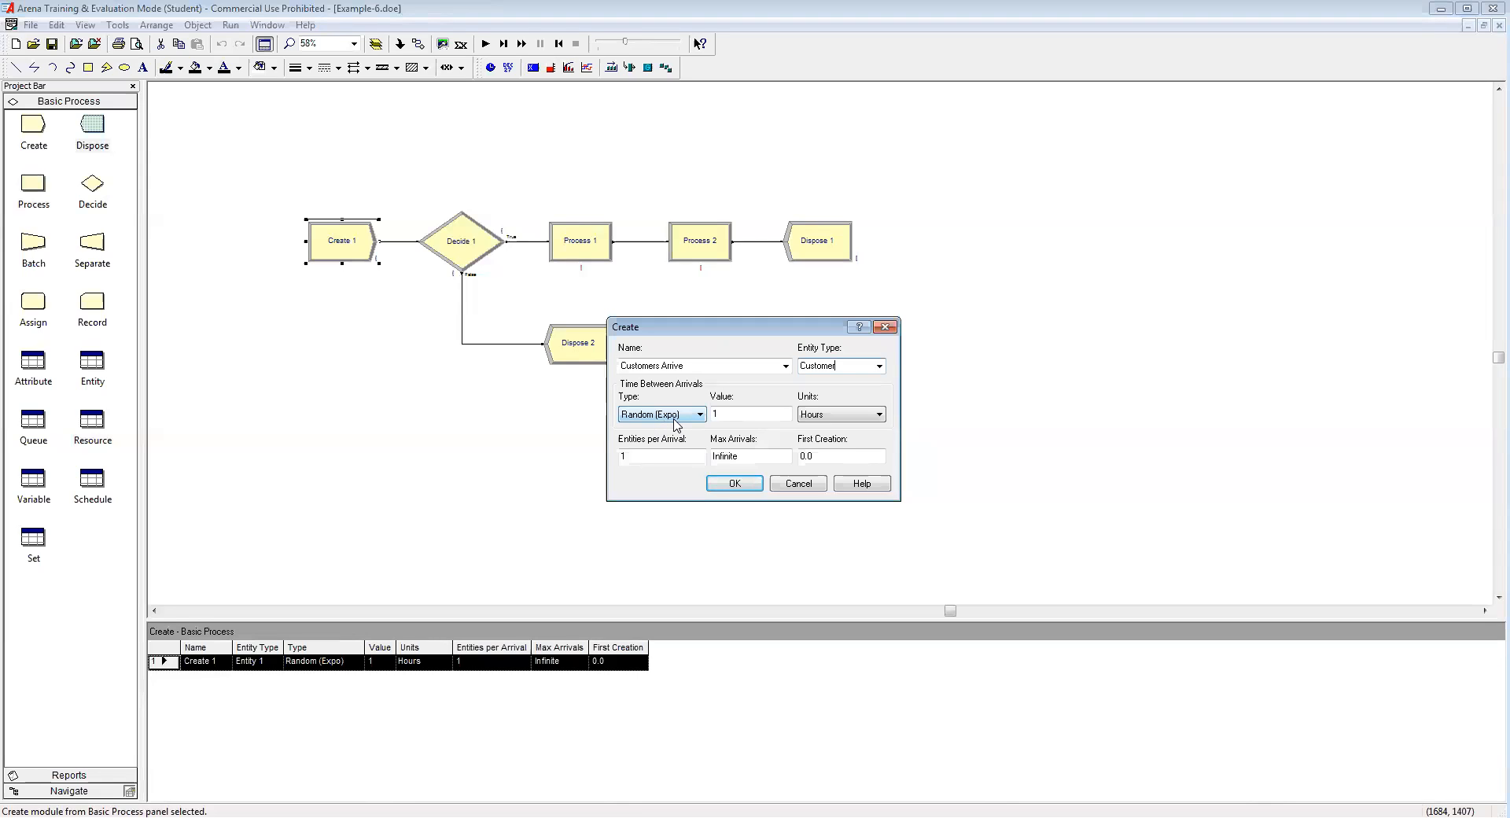
left_click(840, 414)
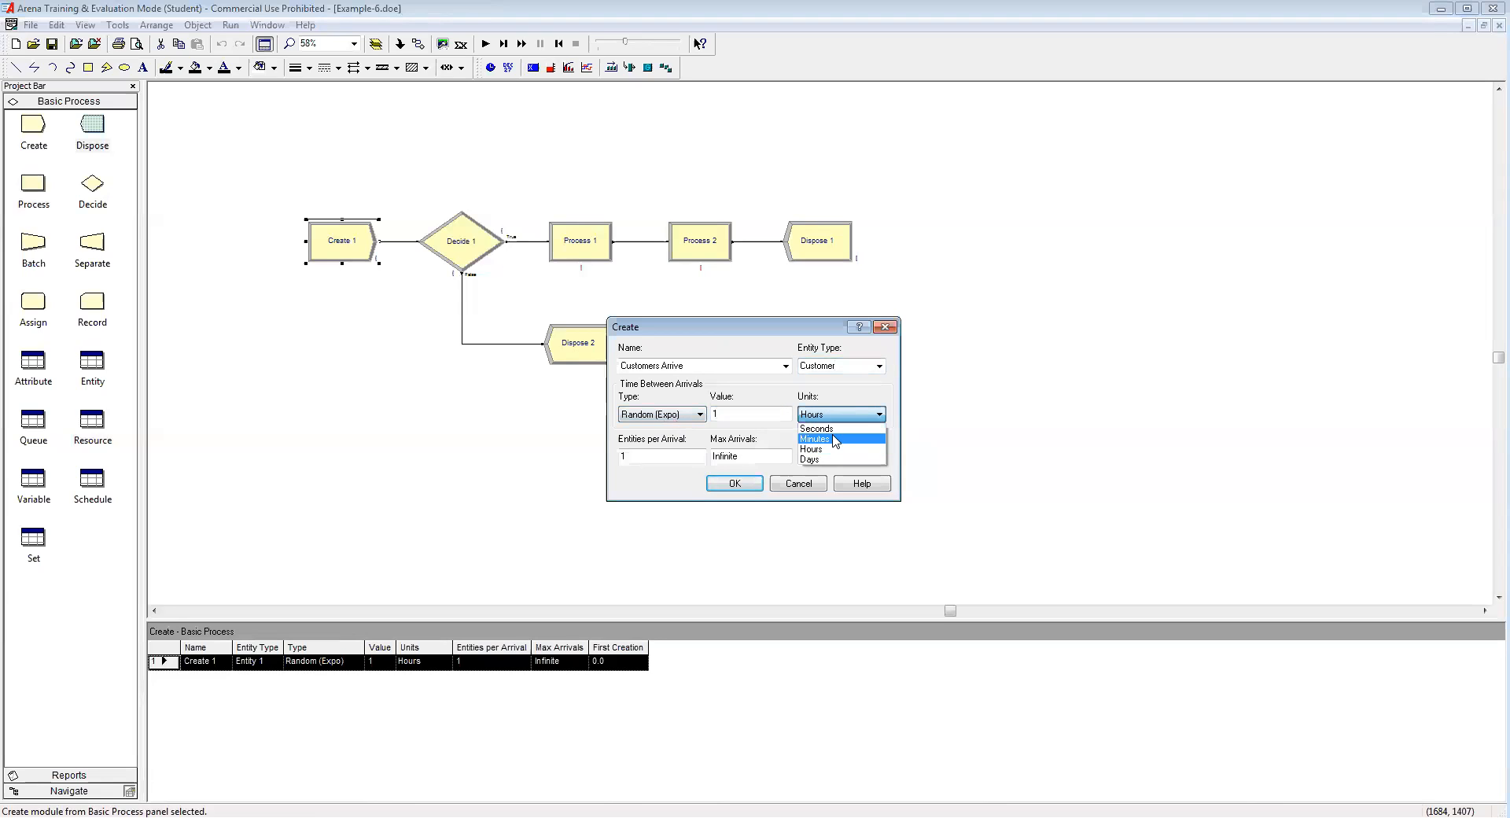
left_click(834, 438)
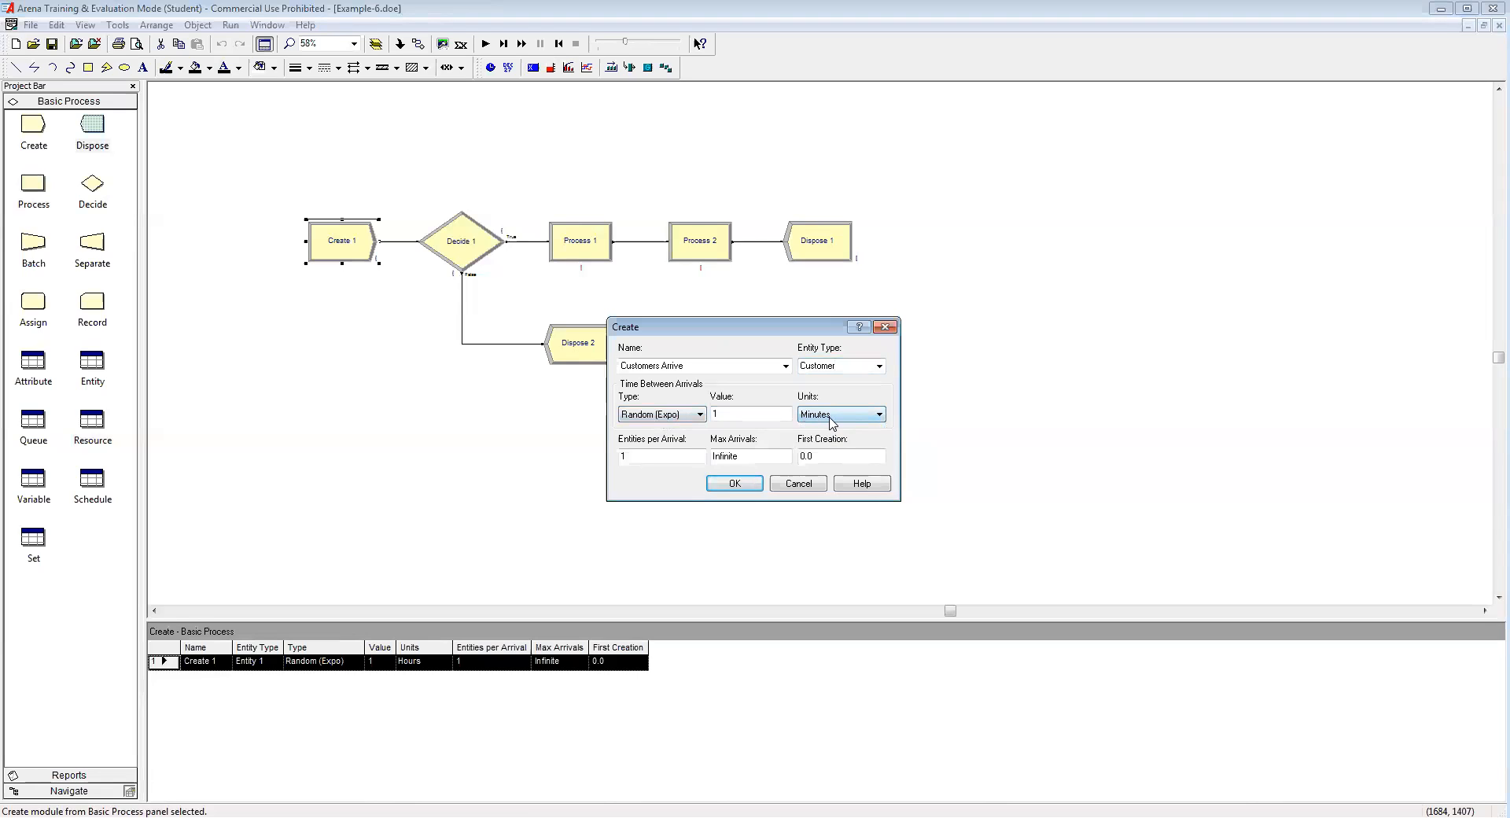
left_click(738, 486)
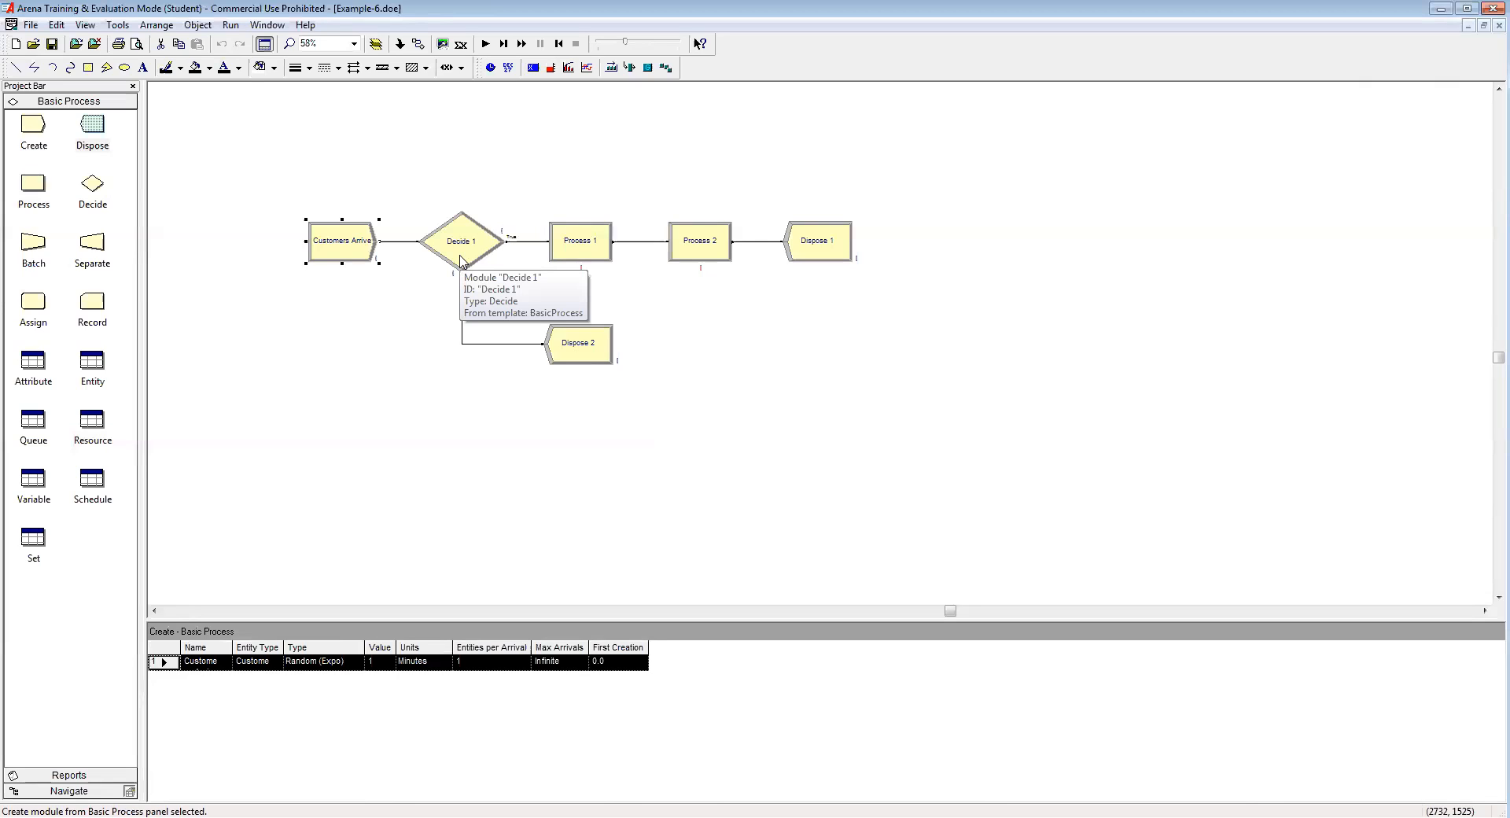
Step: Rename Process 1 'Order and Pay' and make it Seize Delay Release with resource Cashier
double_click(572, 244)
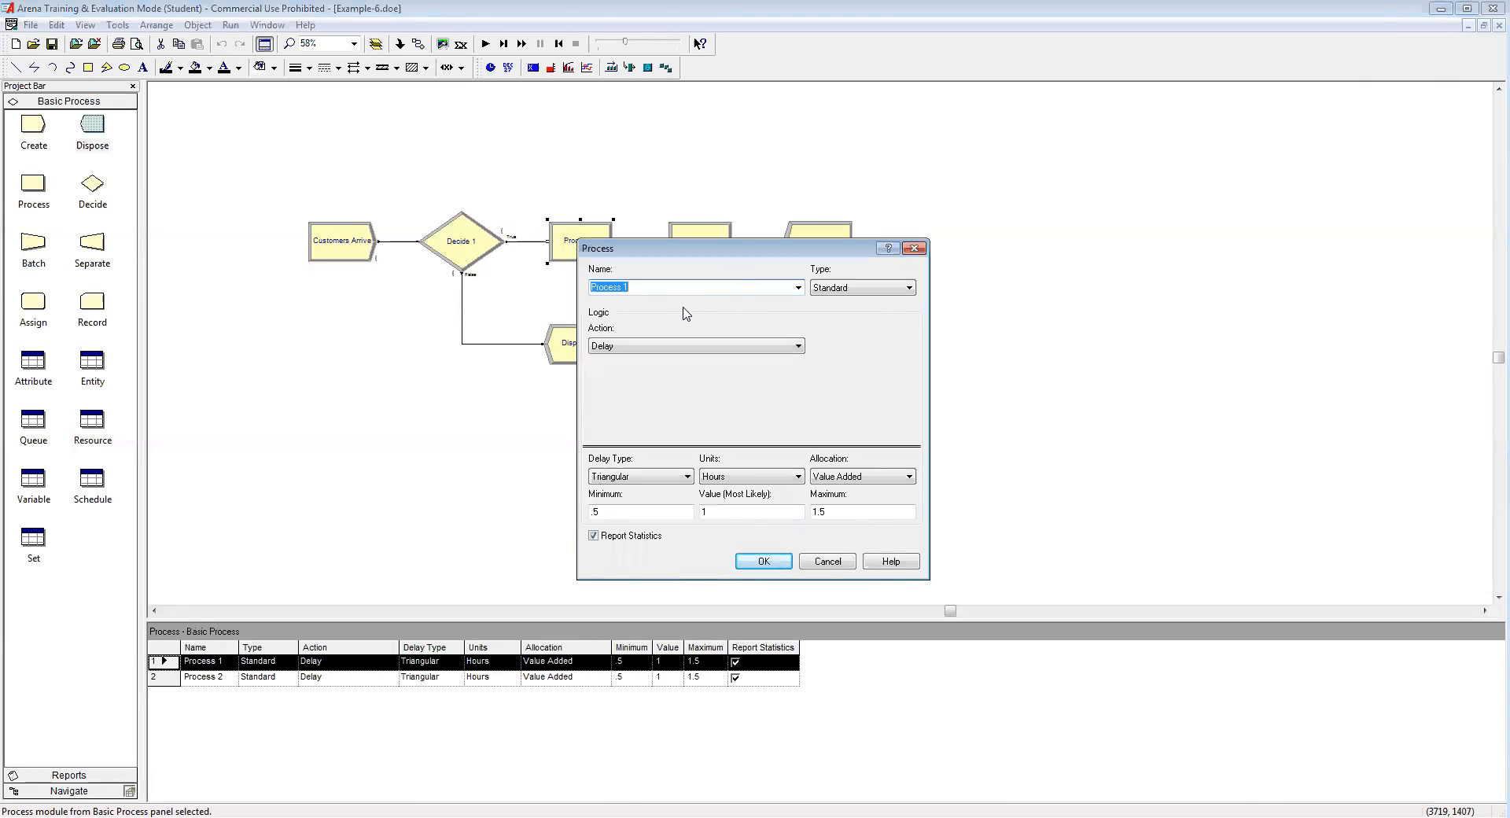
type("Order and Pay")
left_click(684, 347)
left_click(670, 380)
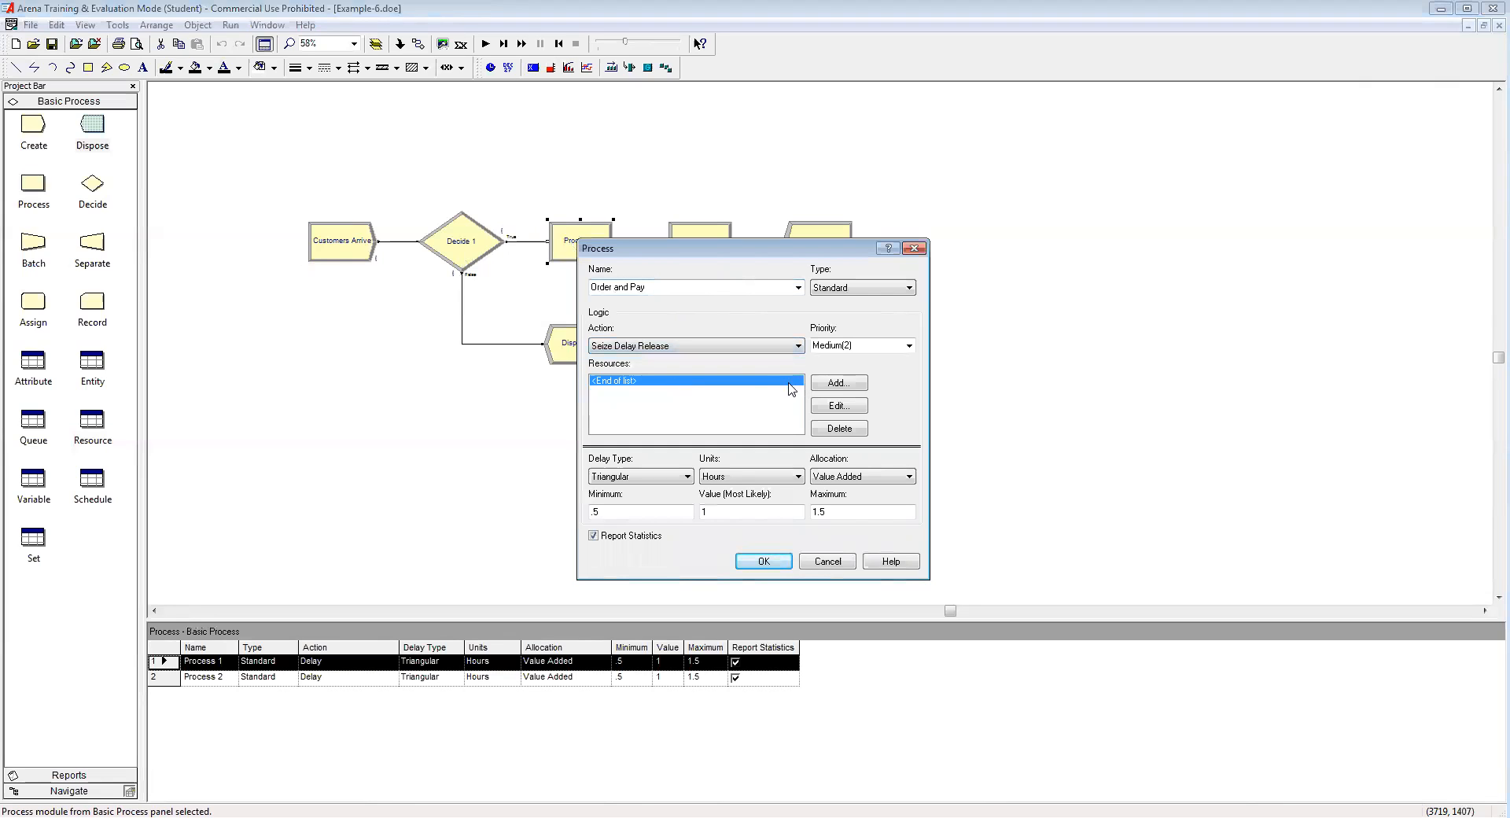
left_click(850, 385)
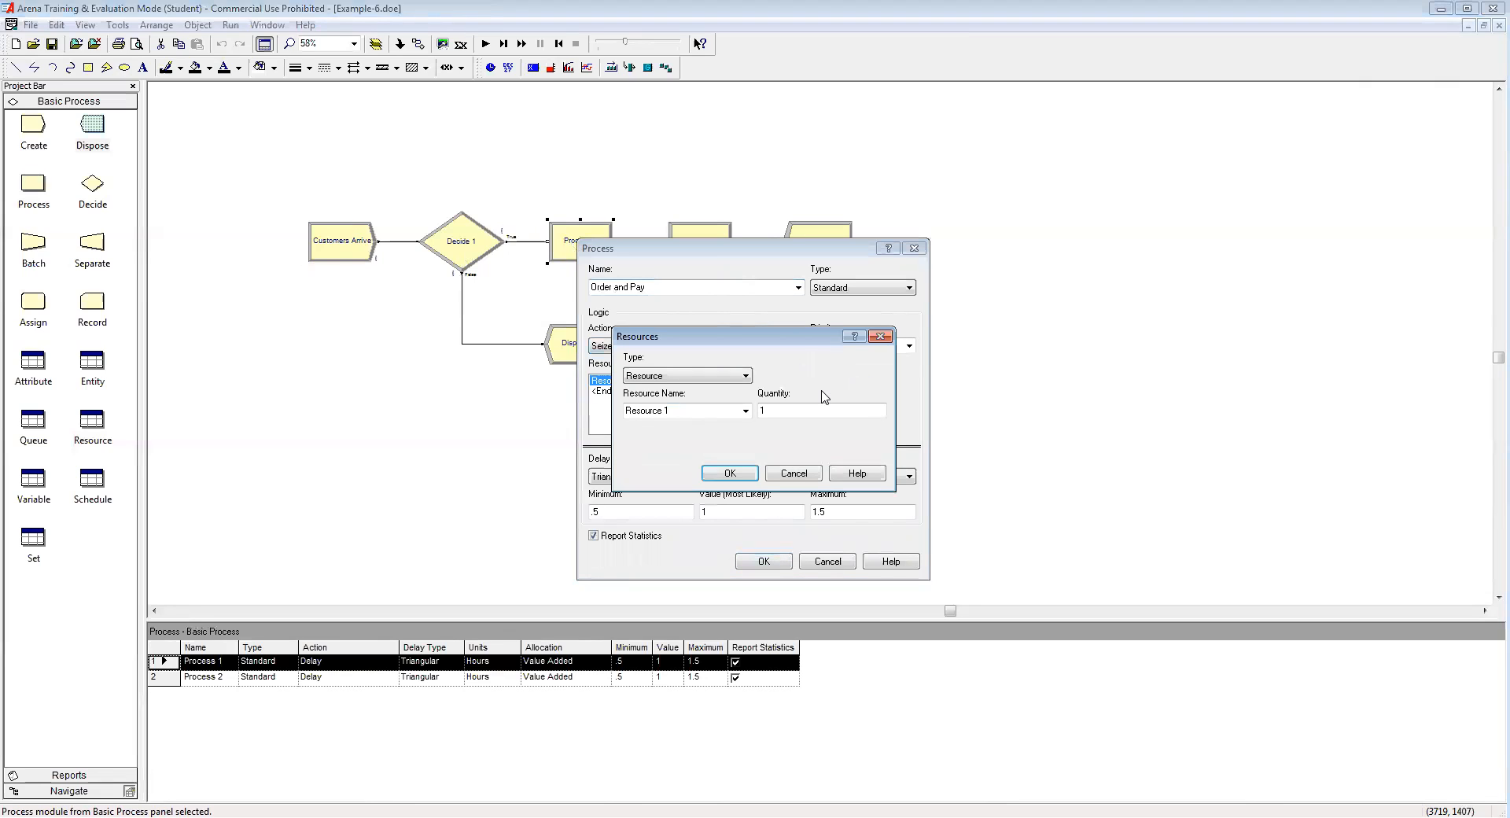
left_click_drag(739, 410, 625, 410)
type("Cashie")
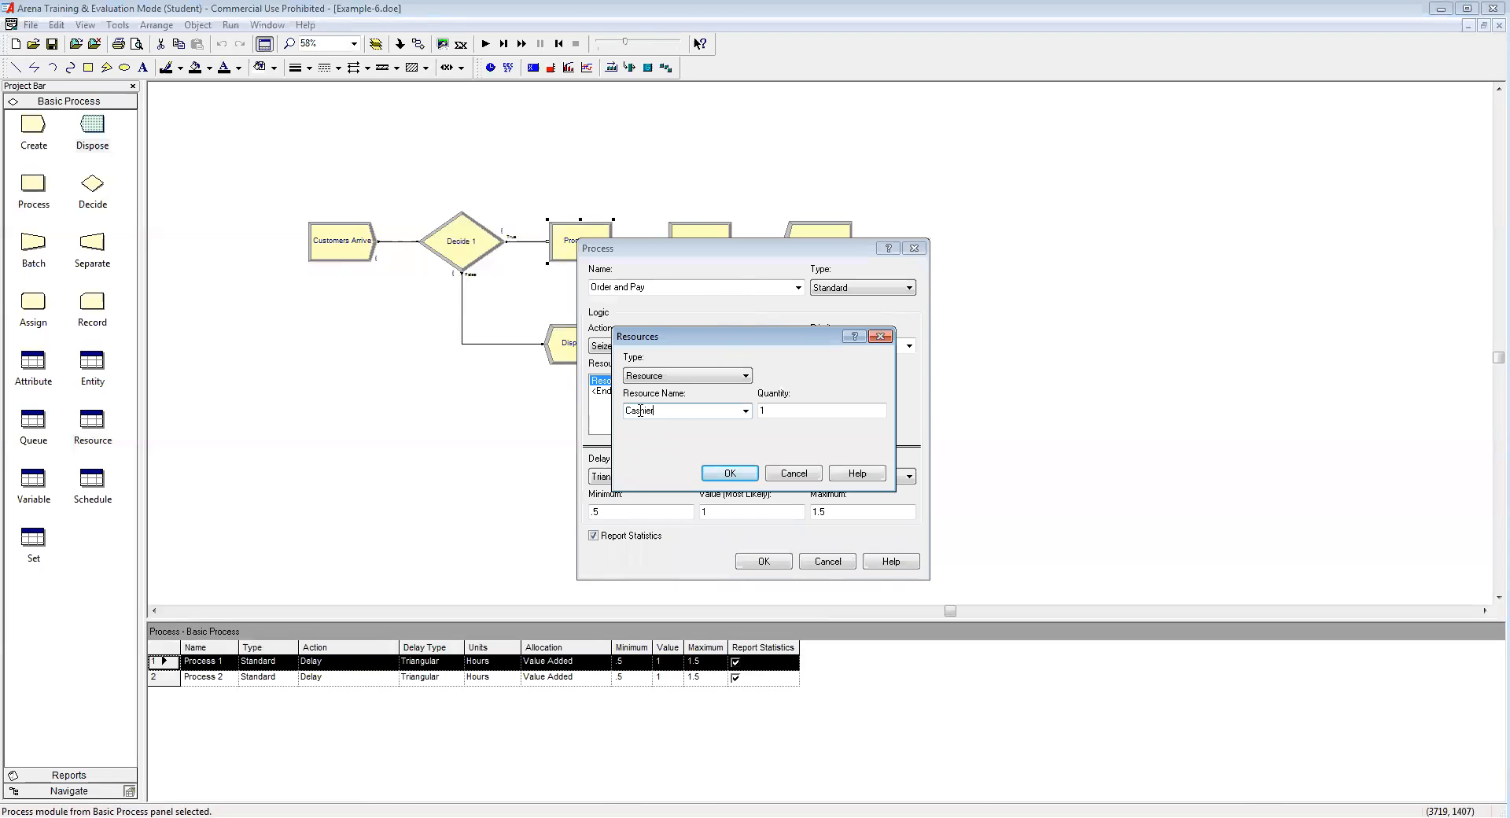
left_click(743, 473)
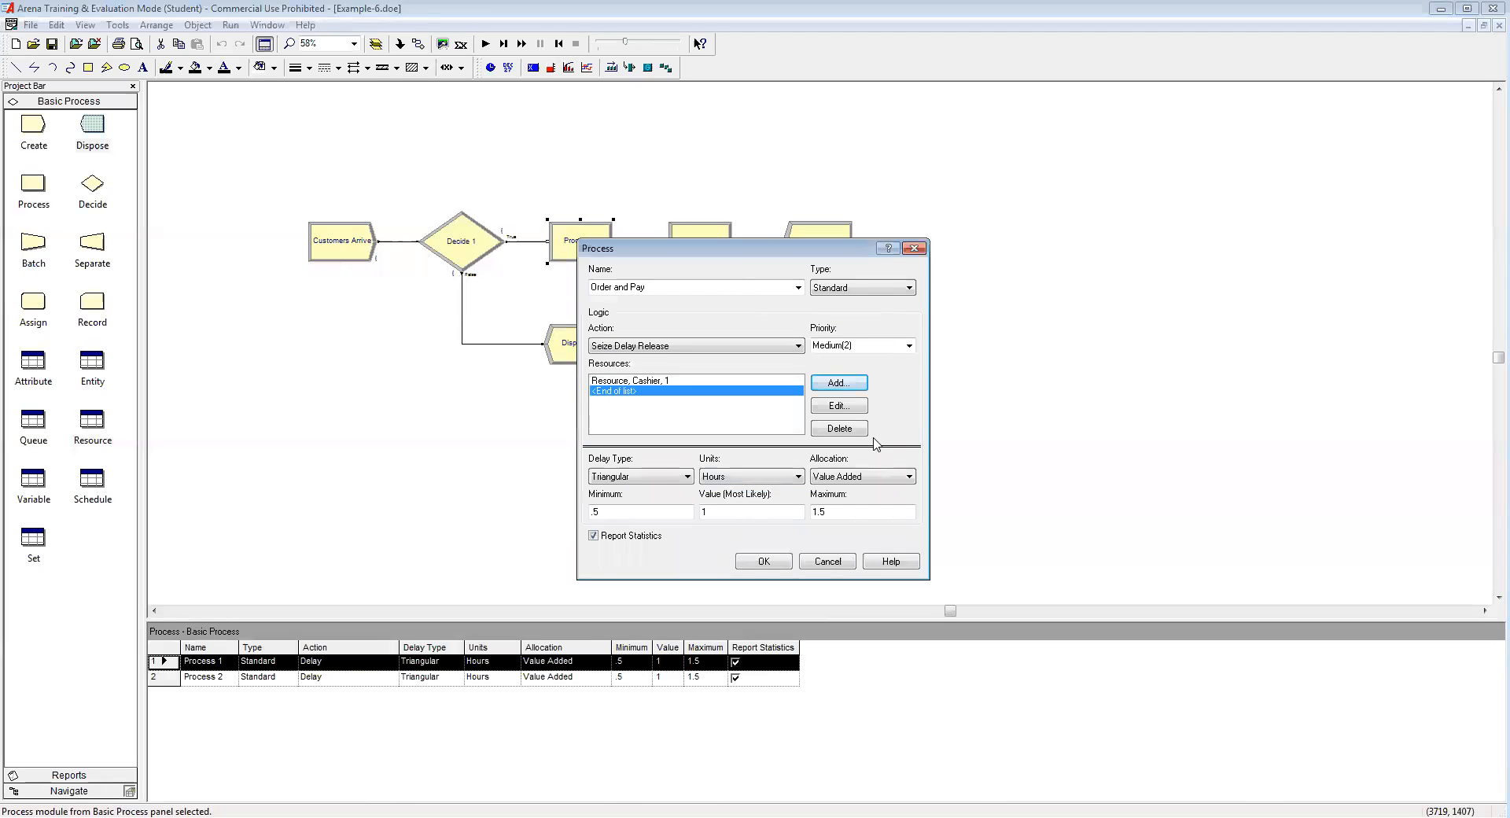
Step: Give Order and Pay a Uniform delay of 1 to 2 Minutes and confirm
left_click(665, 480)
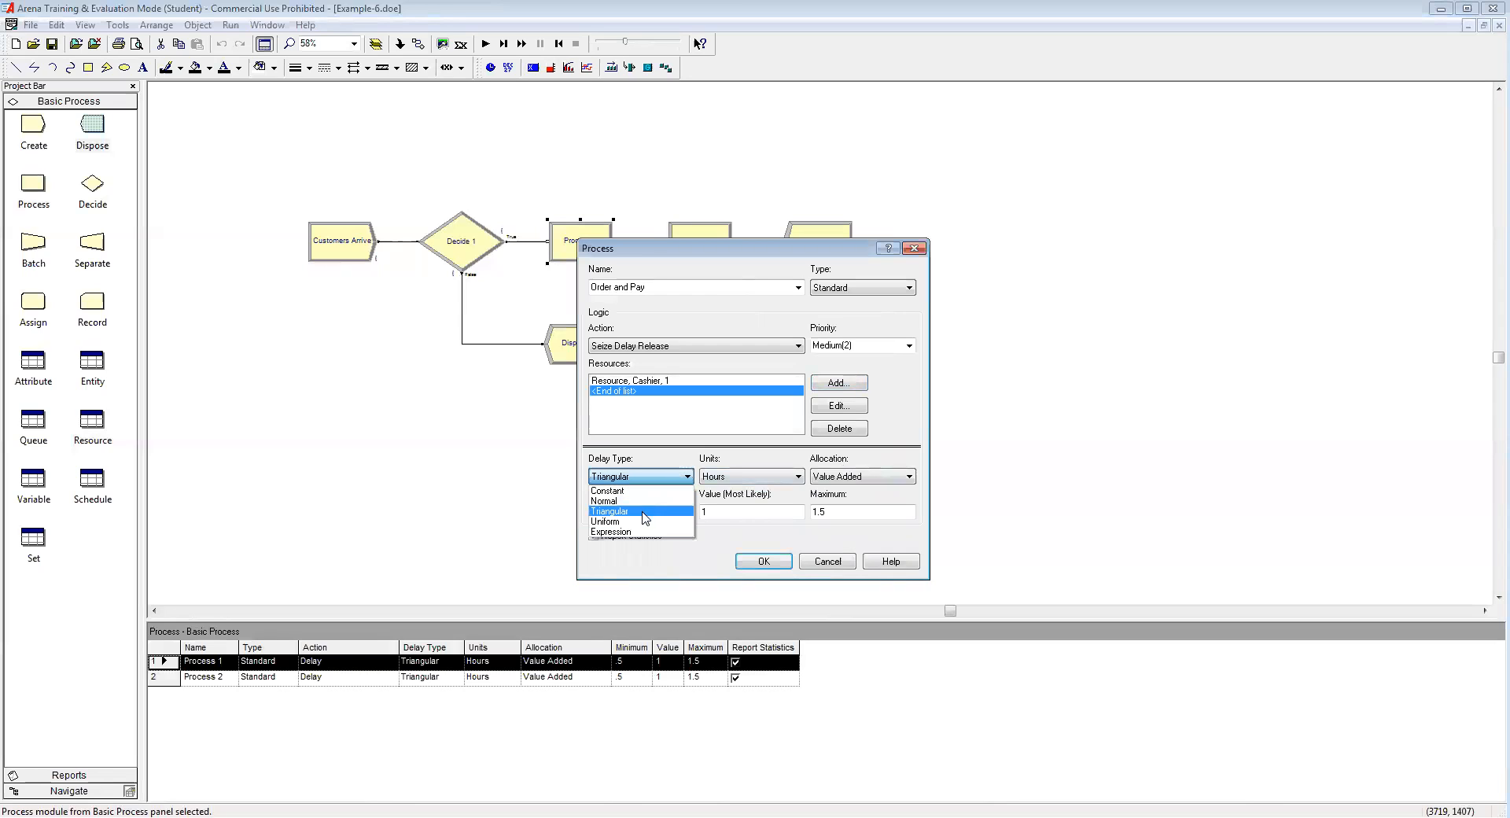
left_click(672, 522)
left_click_drag(673, 511, 563, 511)
type("1")
key("Tab")
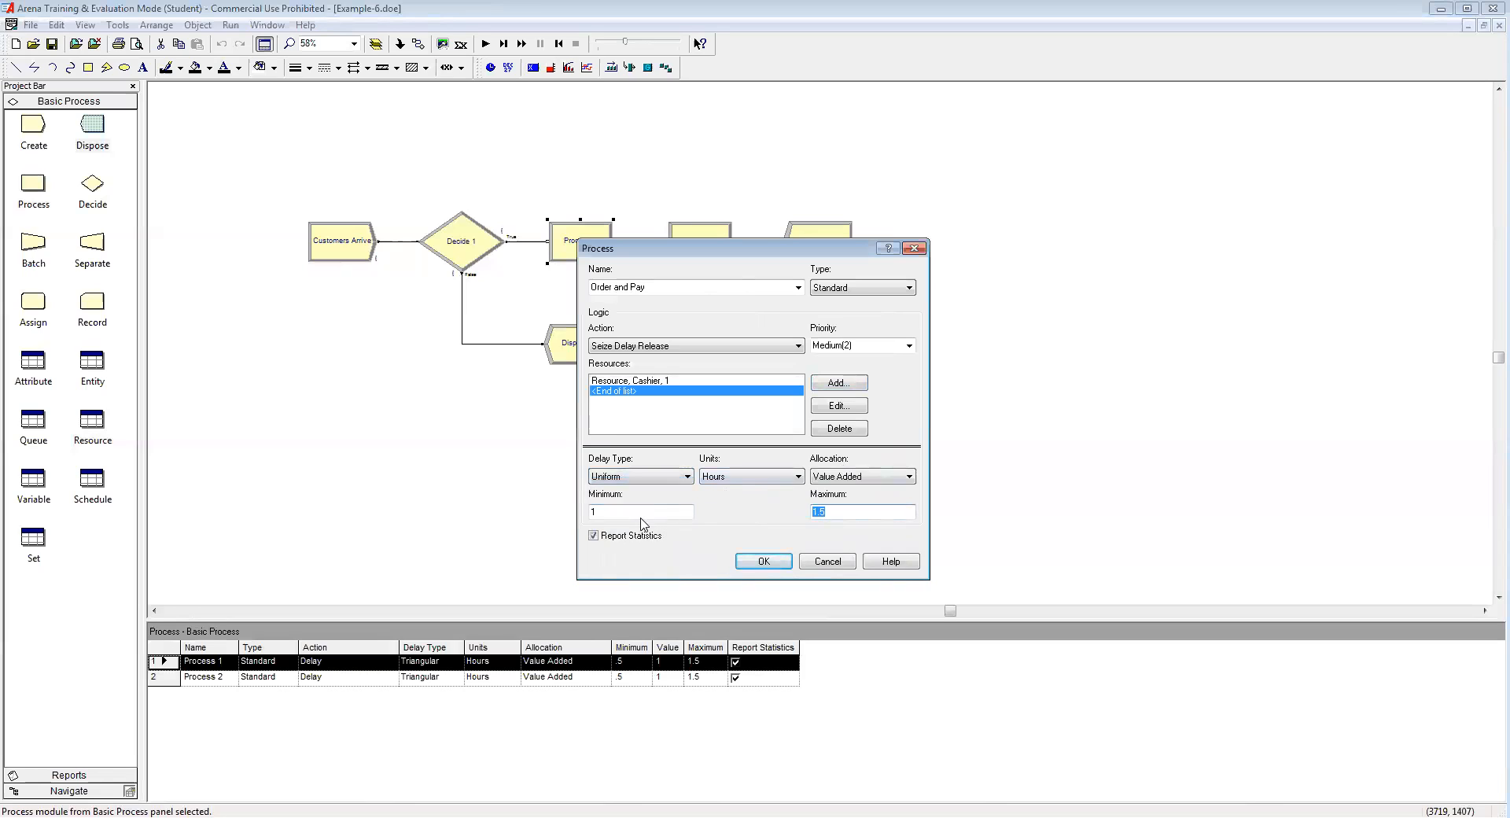
type("2")
left_click(773, 478)
left_click(755, 501)
left_click(763, 561)
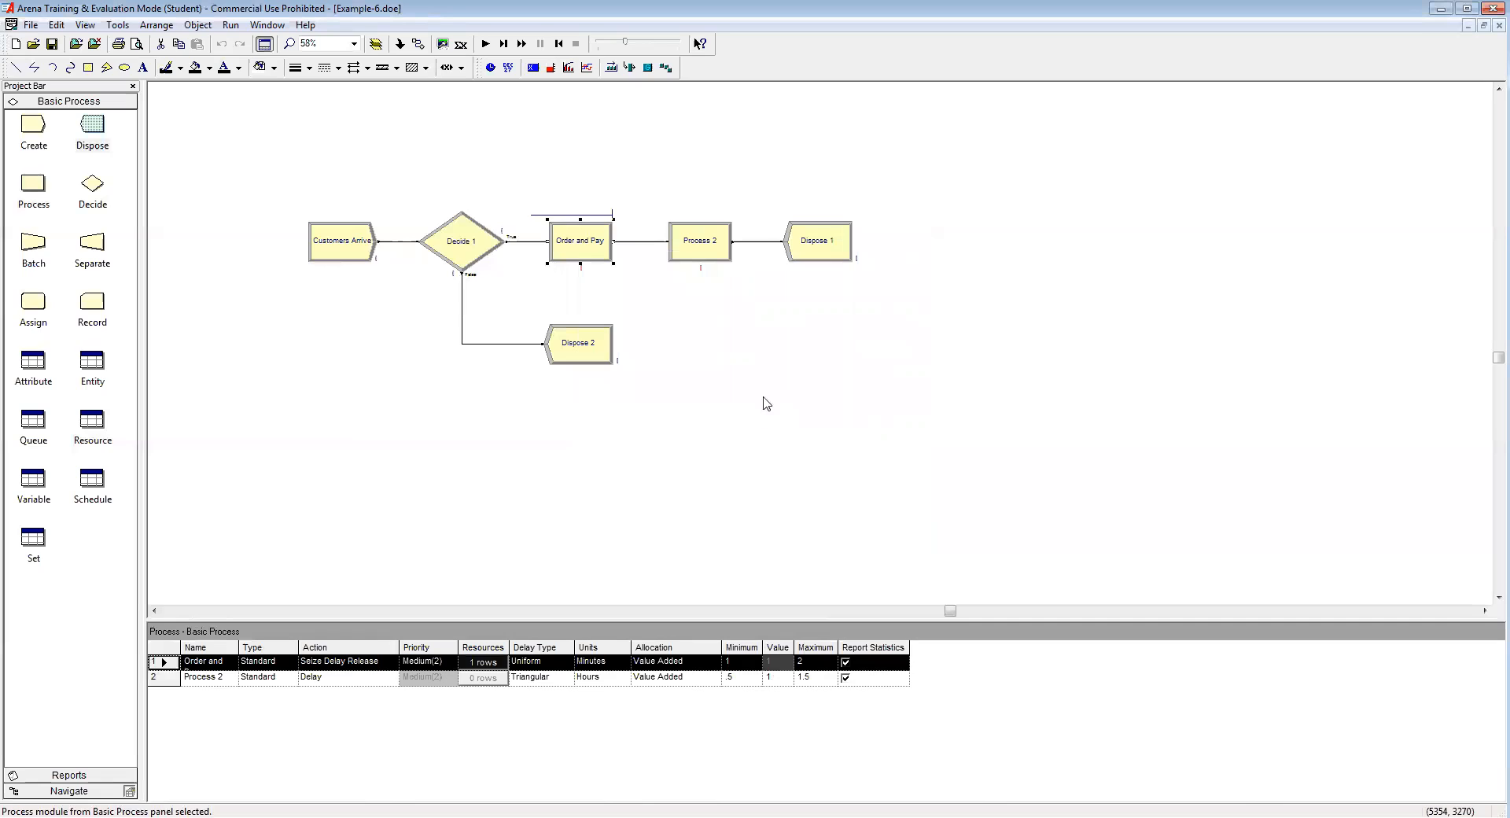
Step: Rename Process 2 'Prepare Food' and make it Seize Delay Release with resource Cook
double_click(703, 255)
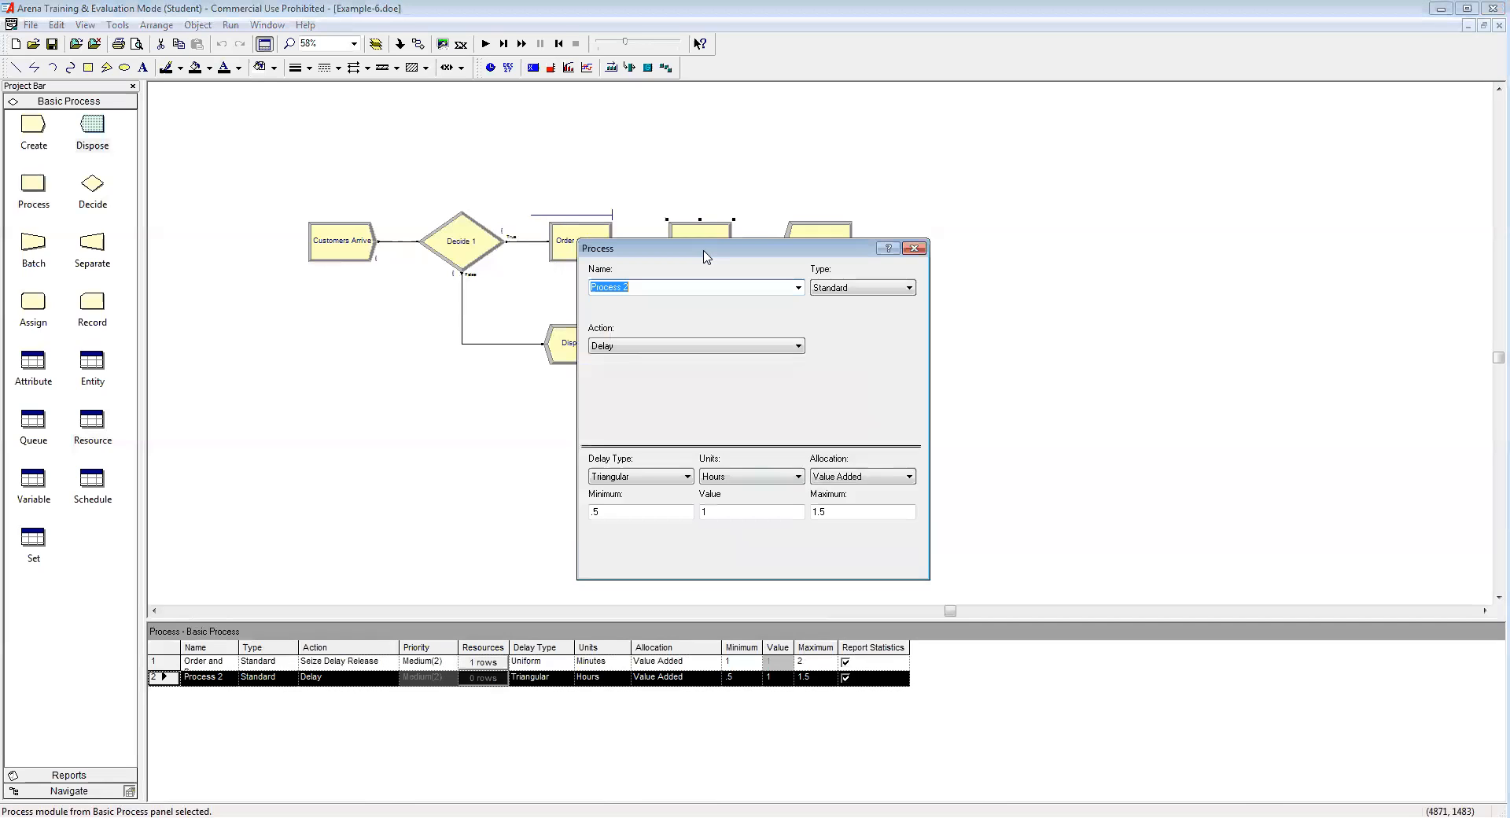
type("P")
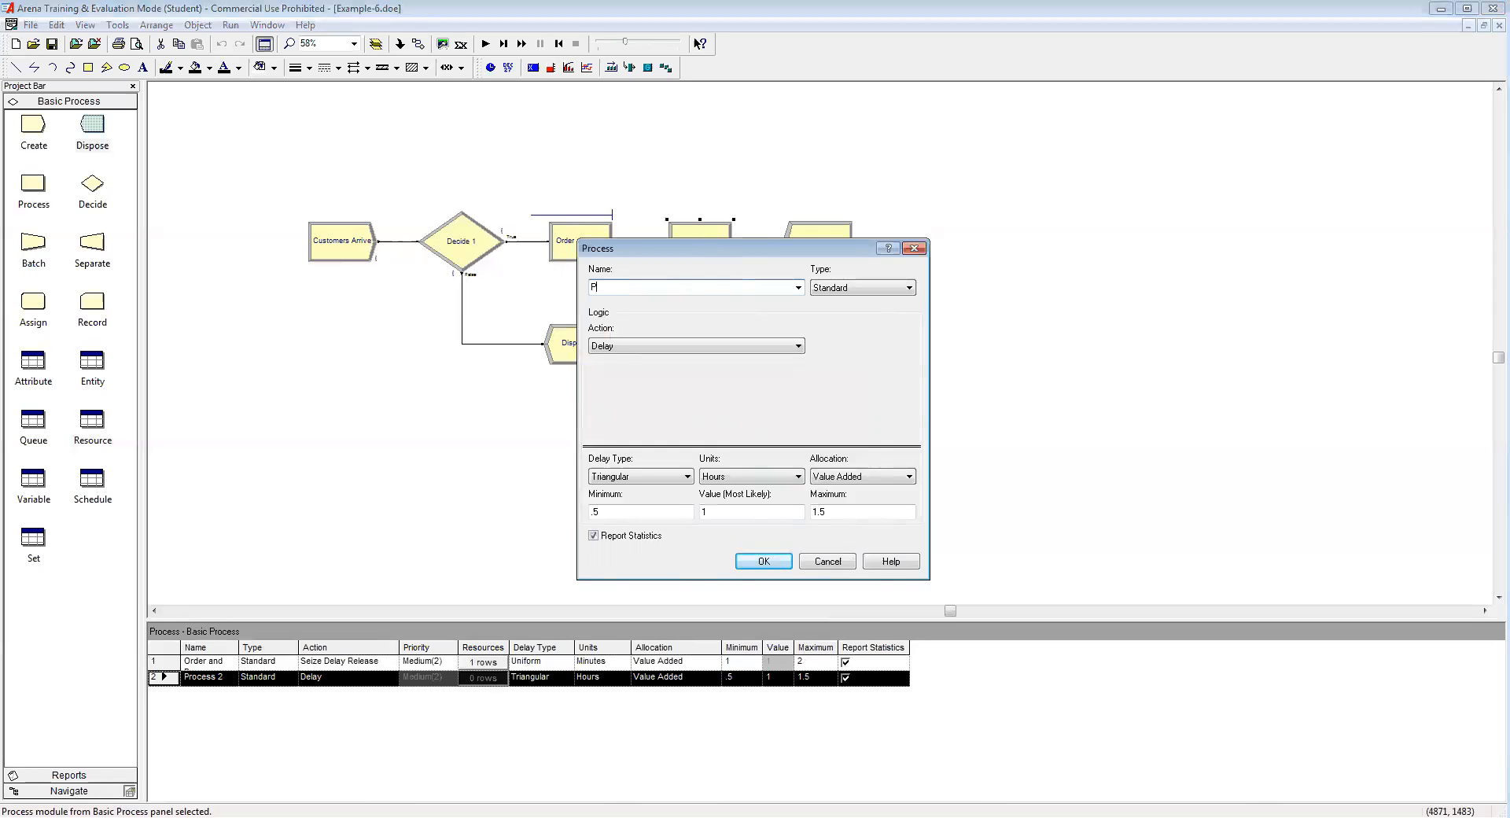
type("repare Food")
left_click(716, 350)
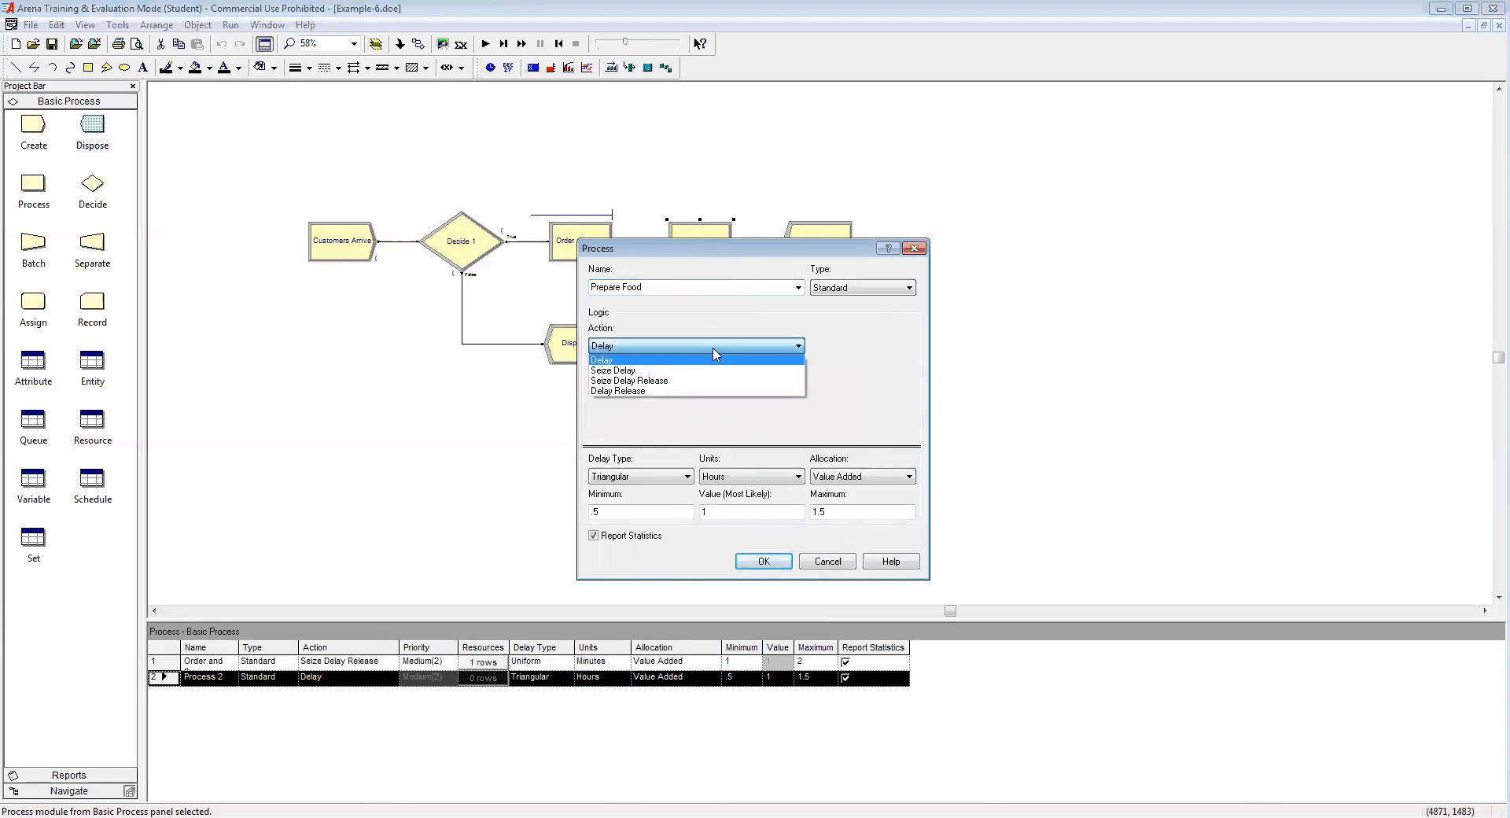
left_click(673, 380)
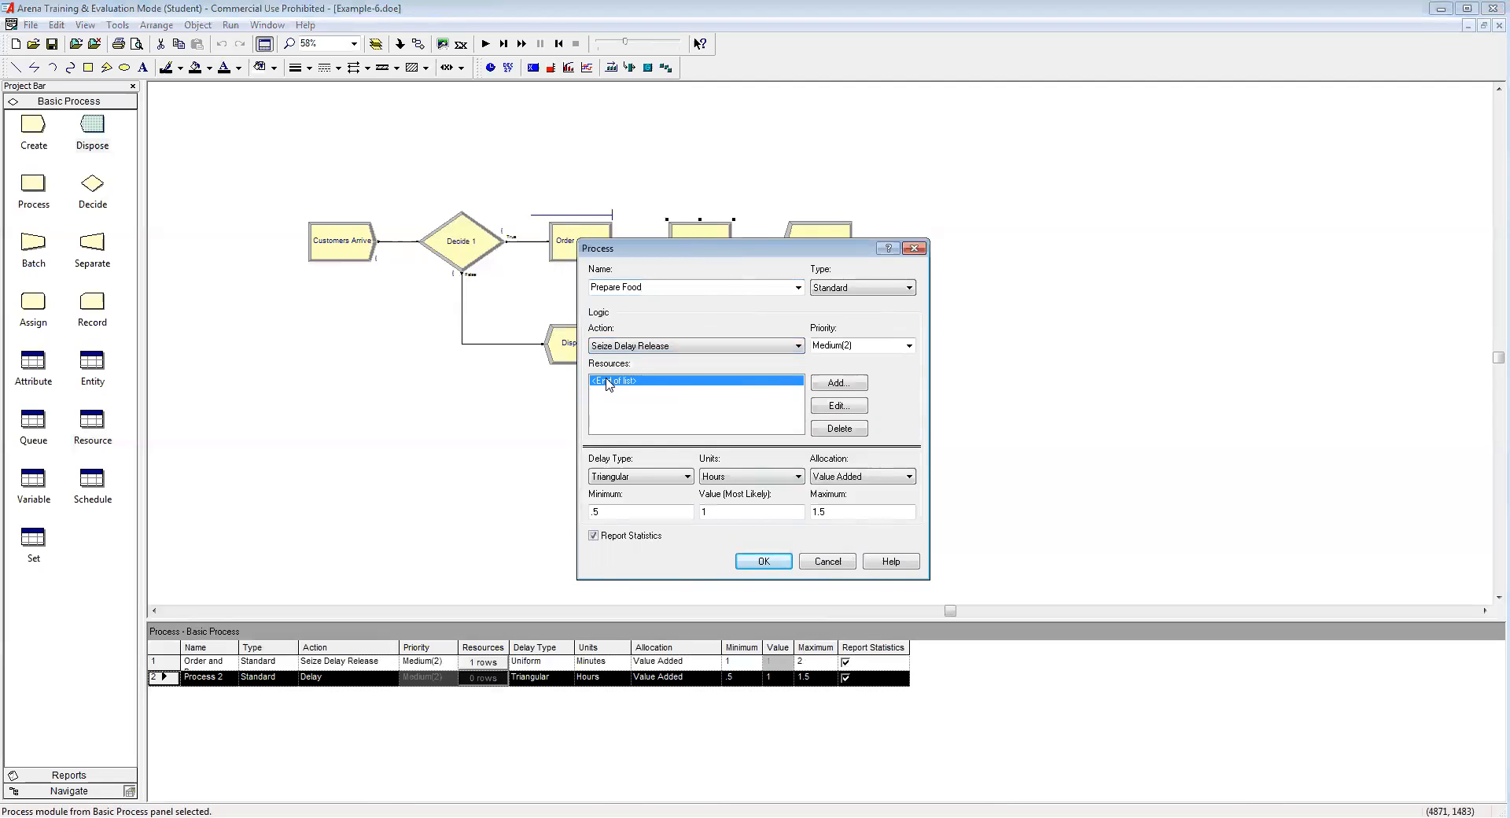
left_click(838, 383)
left_click(695, 409)
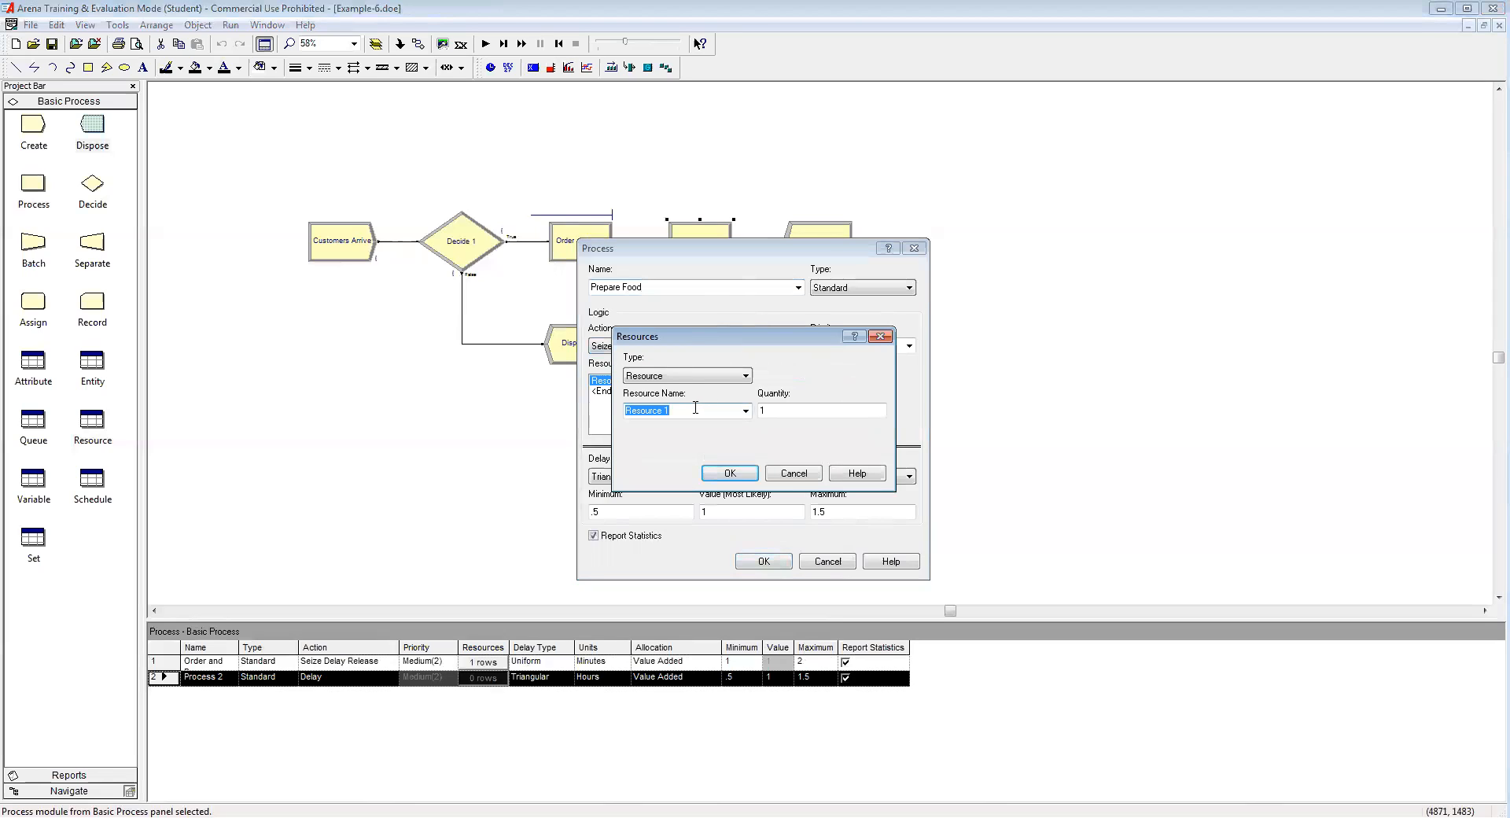
type("Cook")
left_click(717, 475)
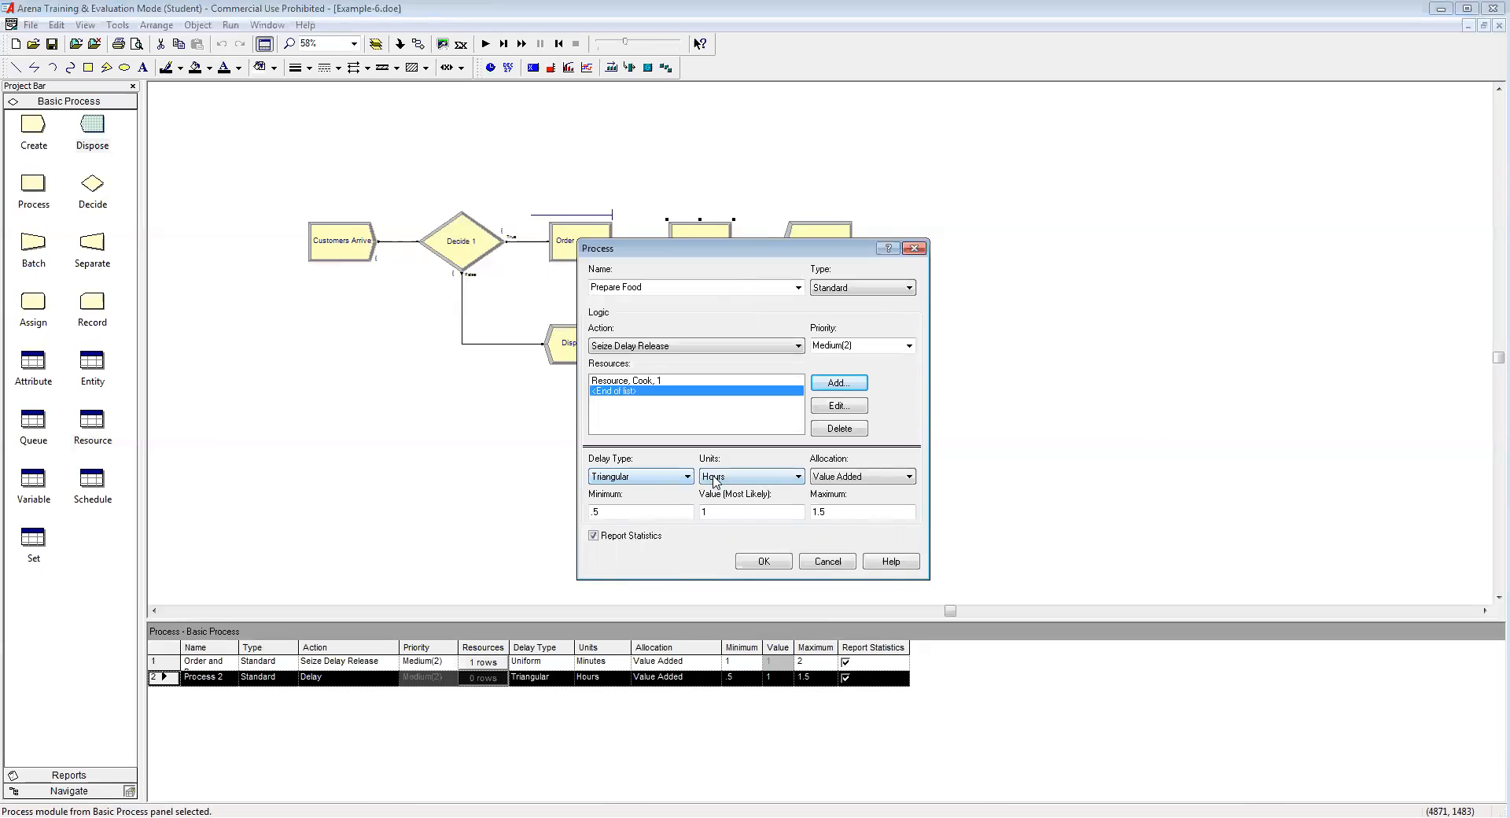
Step: Give Prepare Food a triangular 2, 4, 7 Minute delay and confirm
left_click_drag(638, 512, 536, 517)
type("2")
key("Tab")
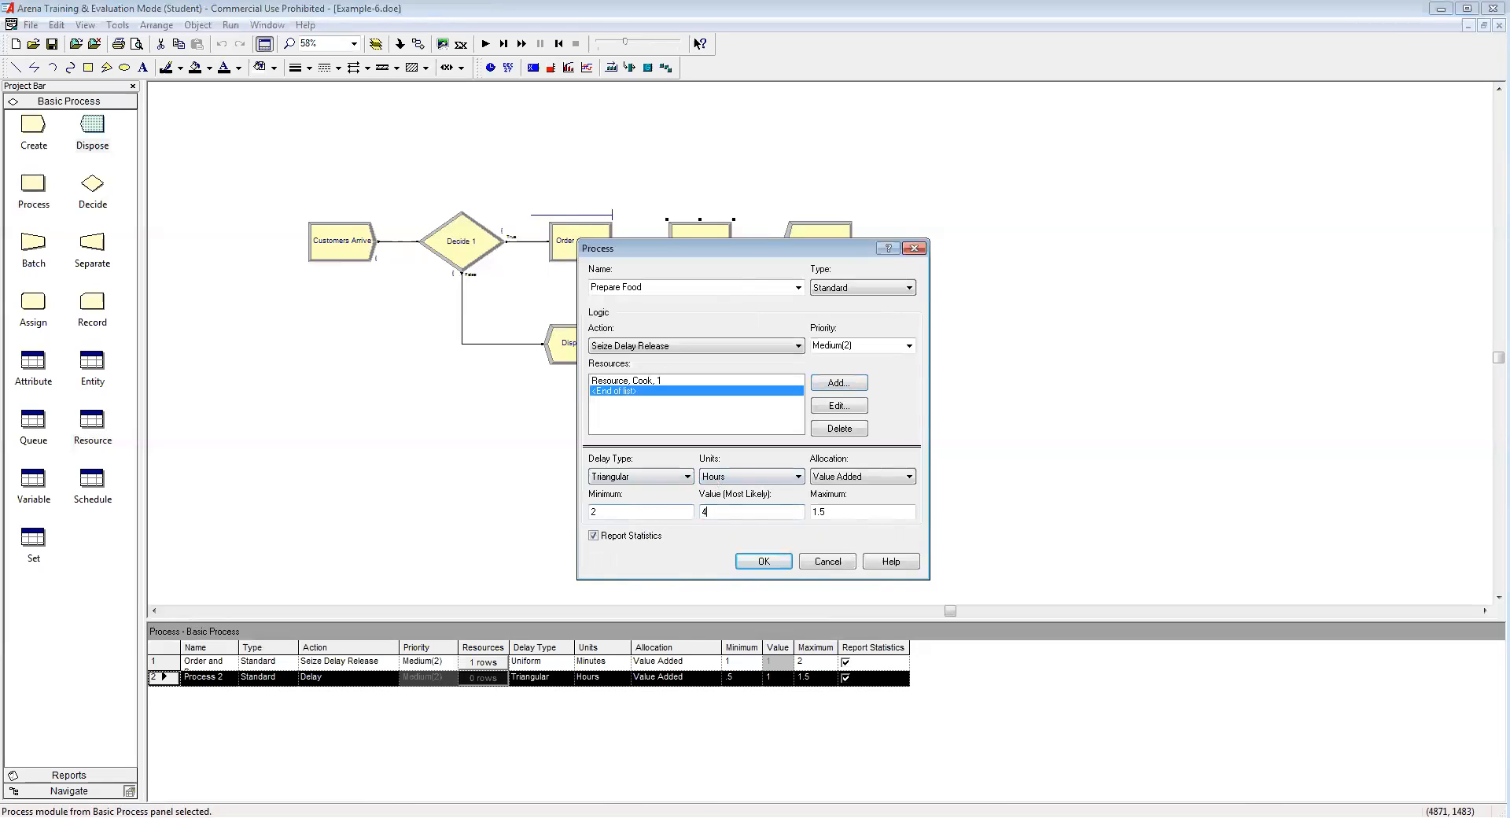
key("Tab")
type("7")
left_click(731, 476)
left_click(737, 501)
left_click(732, 512)
left_click(767, 562)
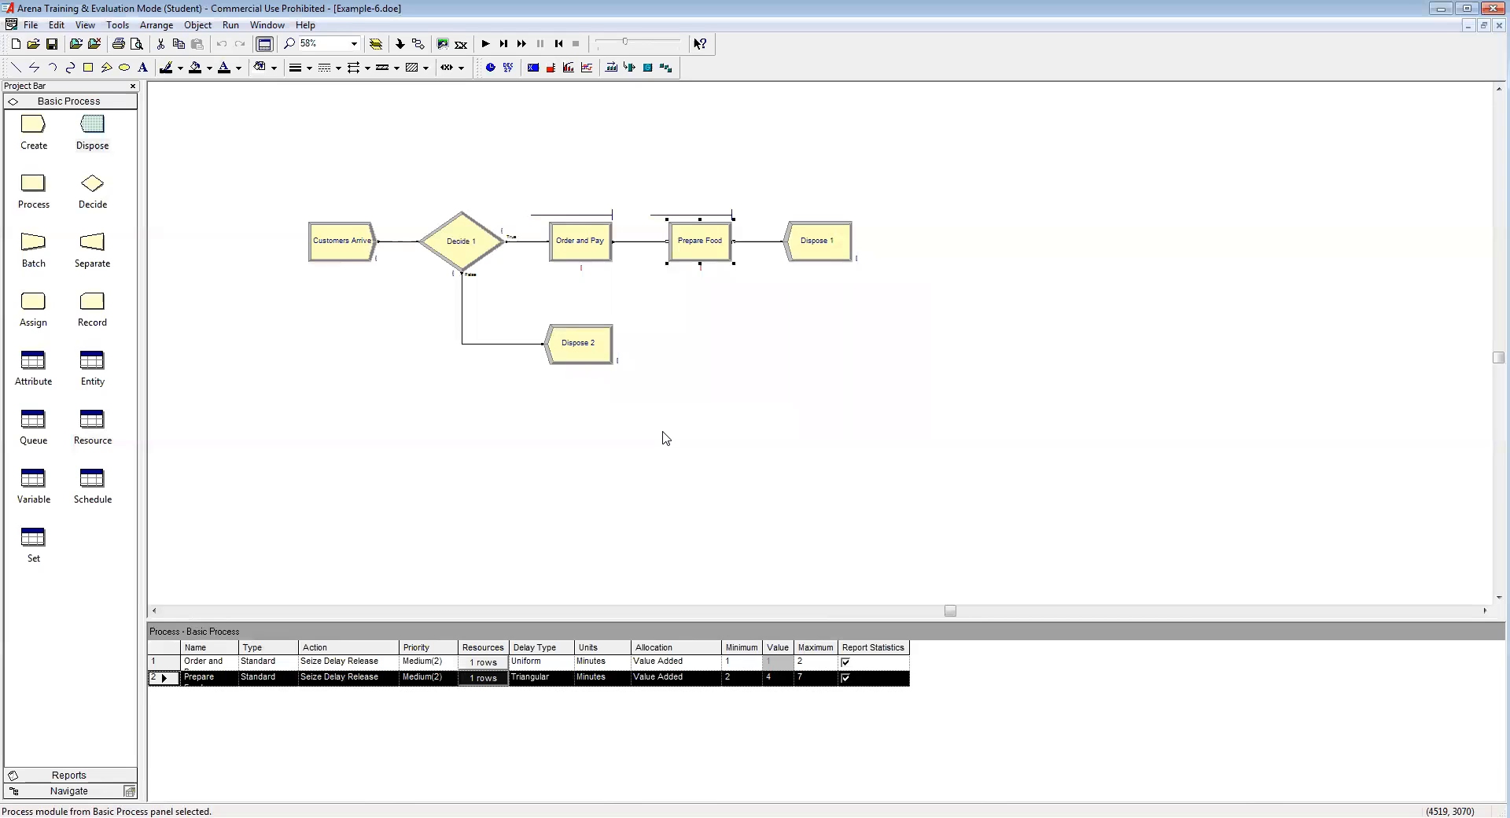
Step: Open Decide 1's settings and move the dialog aside to uncover Dispose 2
double_click(463, 245)
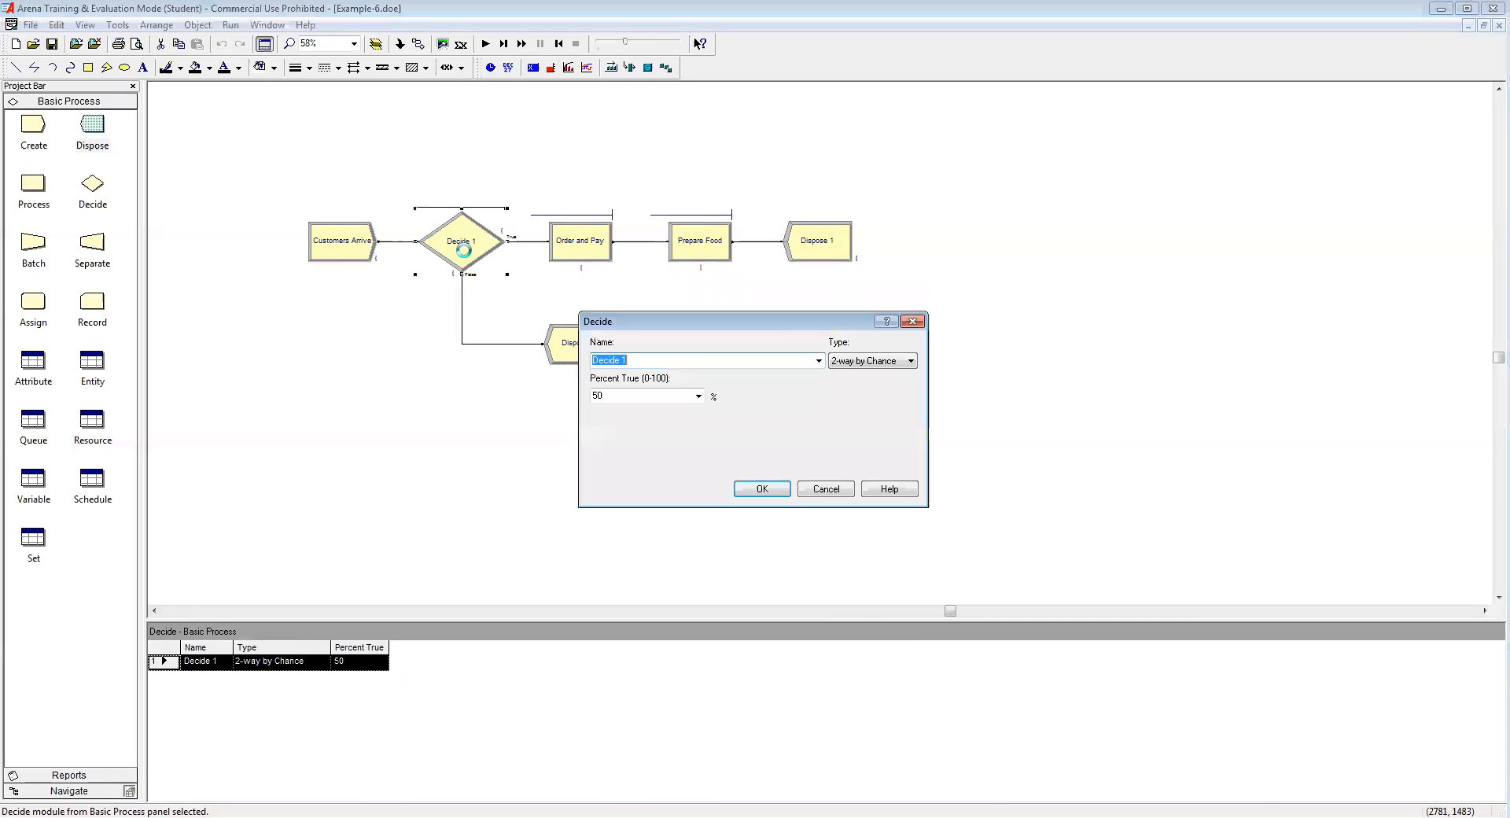
left_click_drag(779, 327, 920, 332)
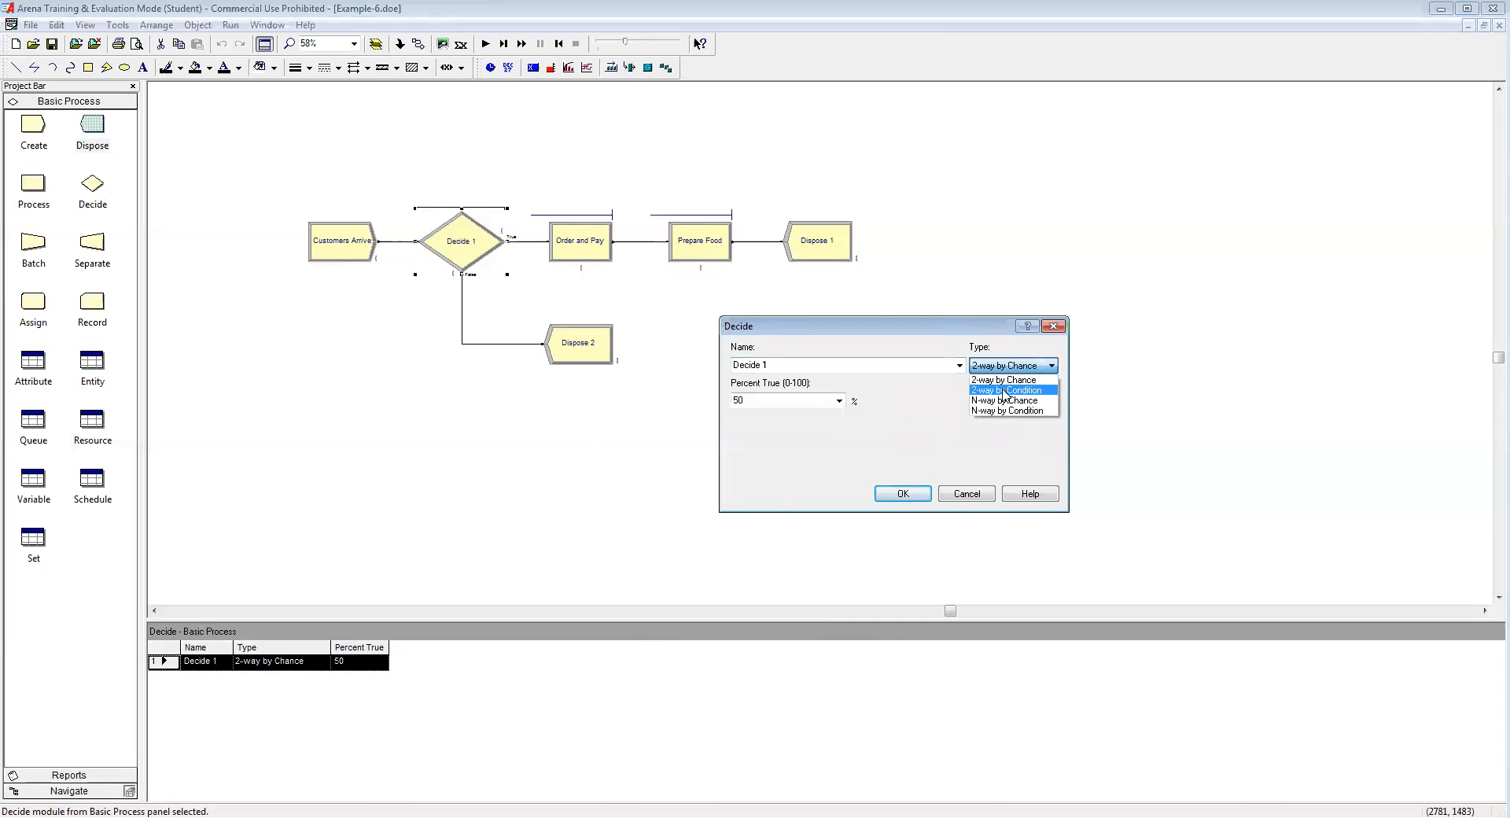
Step: Name the decision 'Wait or Not?', branching 2-way by Condition on an Expression
left_click(1008, 390)
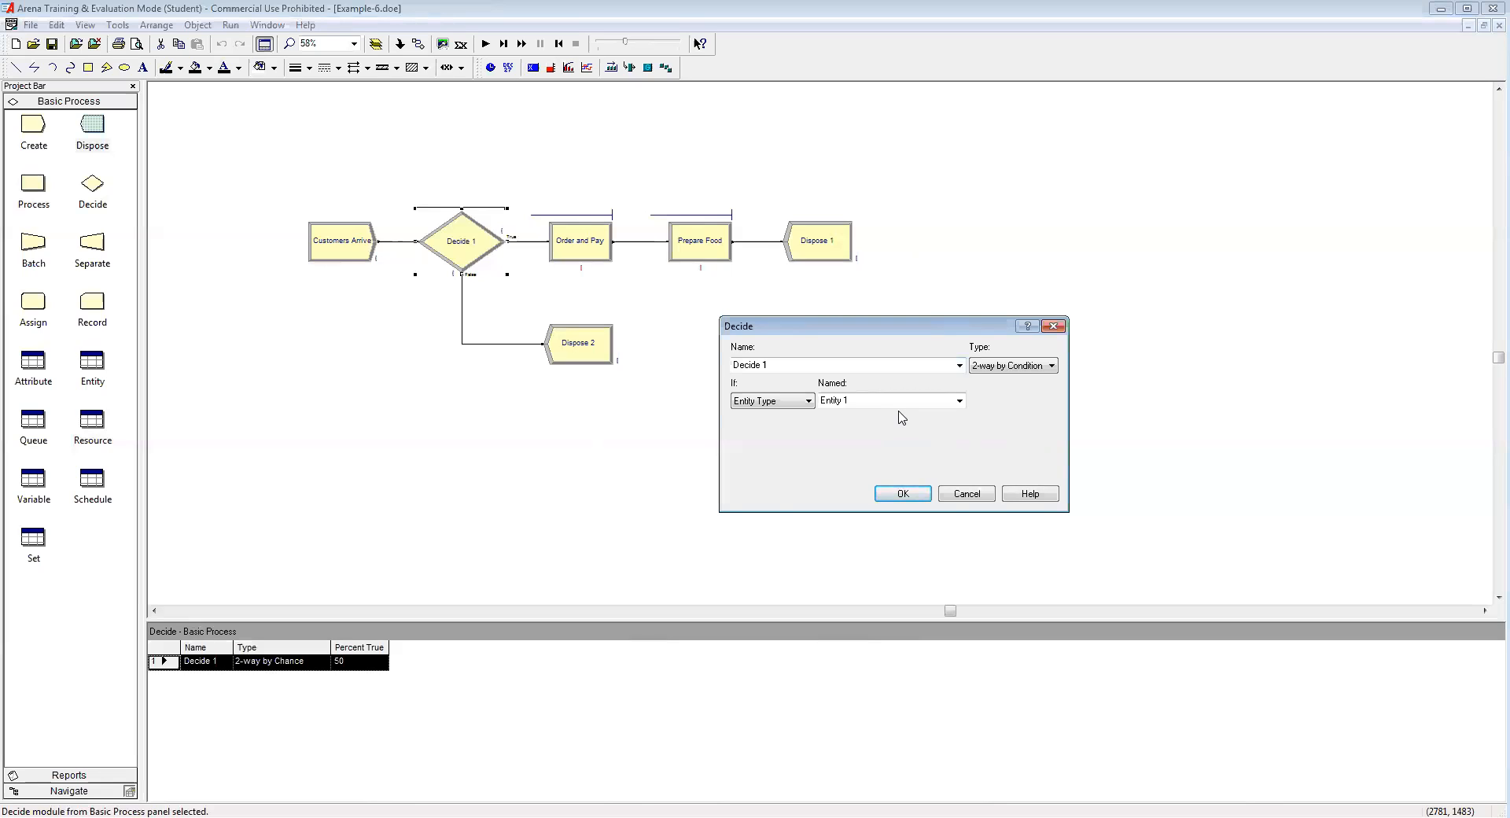
left_click(791, 365)
type("Wait or Not?")
key("Tab")
left_click(806, 402)
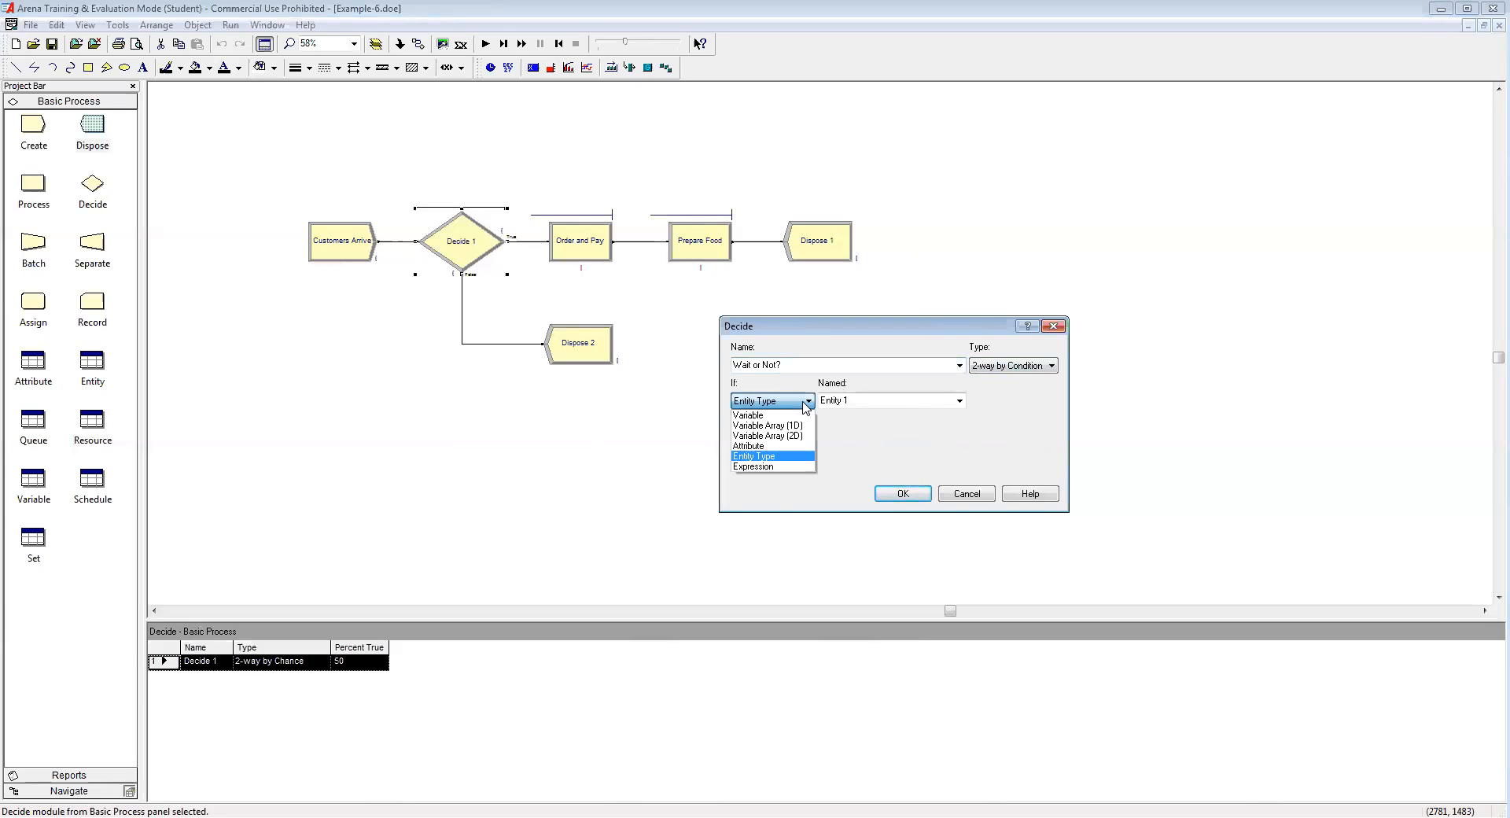
left_click(768, 467)
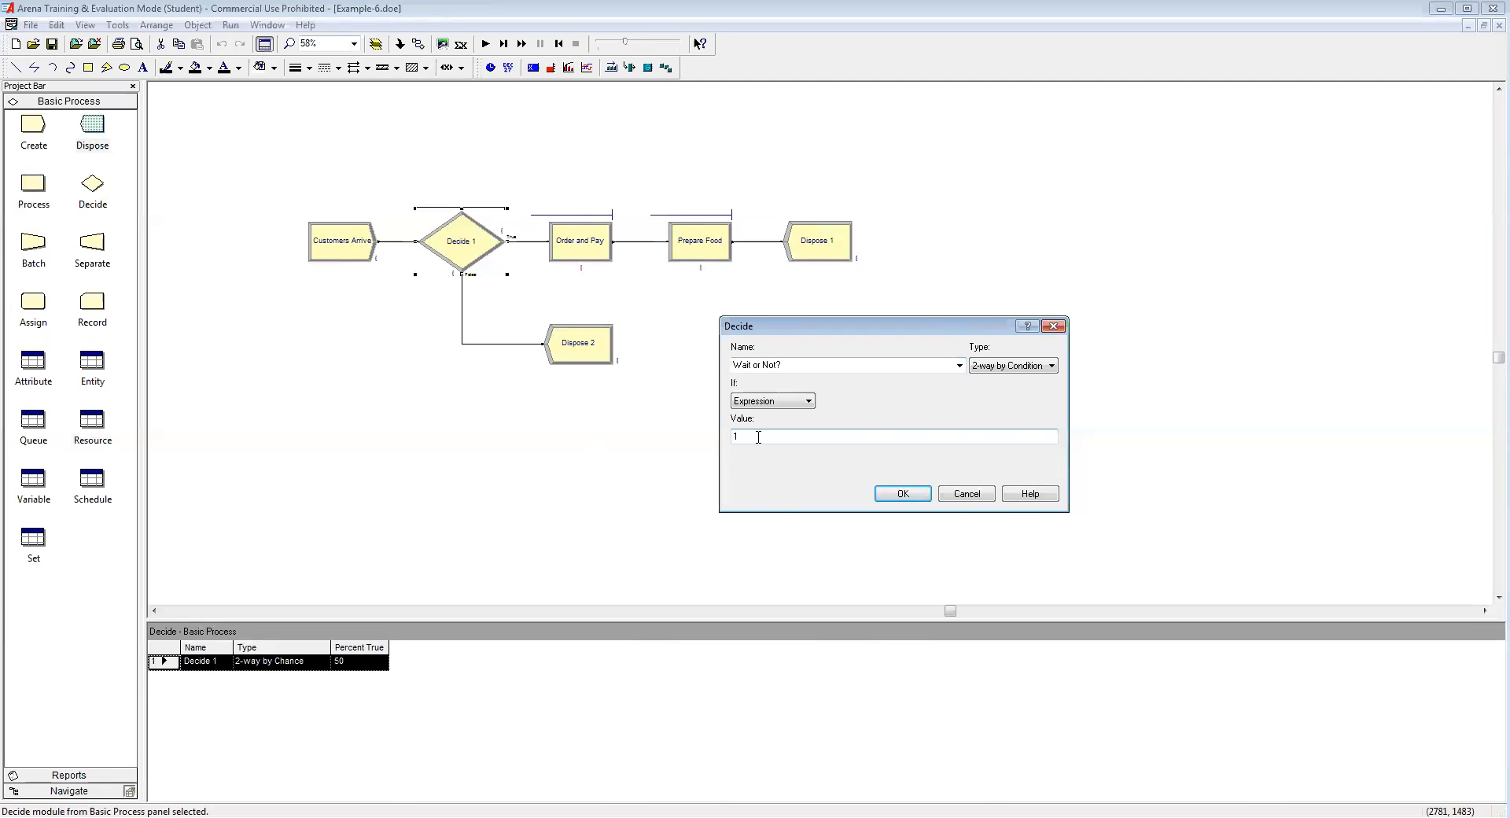
right_click(758, 438)
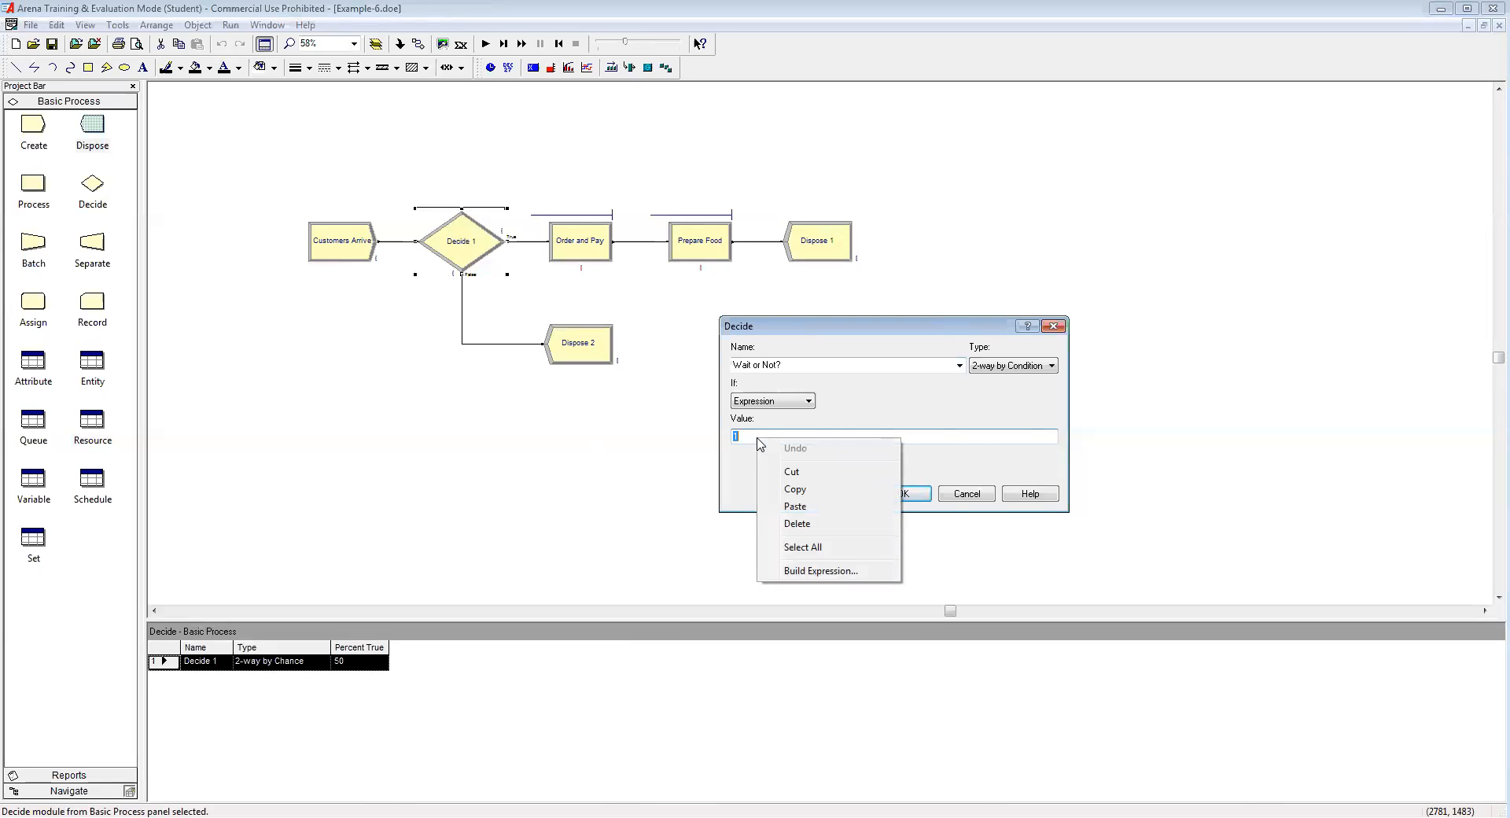
Step: Build the condition NQ(Order and Pay.Queue) <= 15 and confirm the Wait or Not? decision
left_click(818, 570)
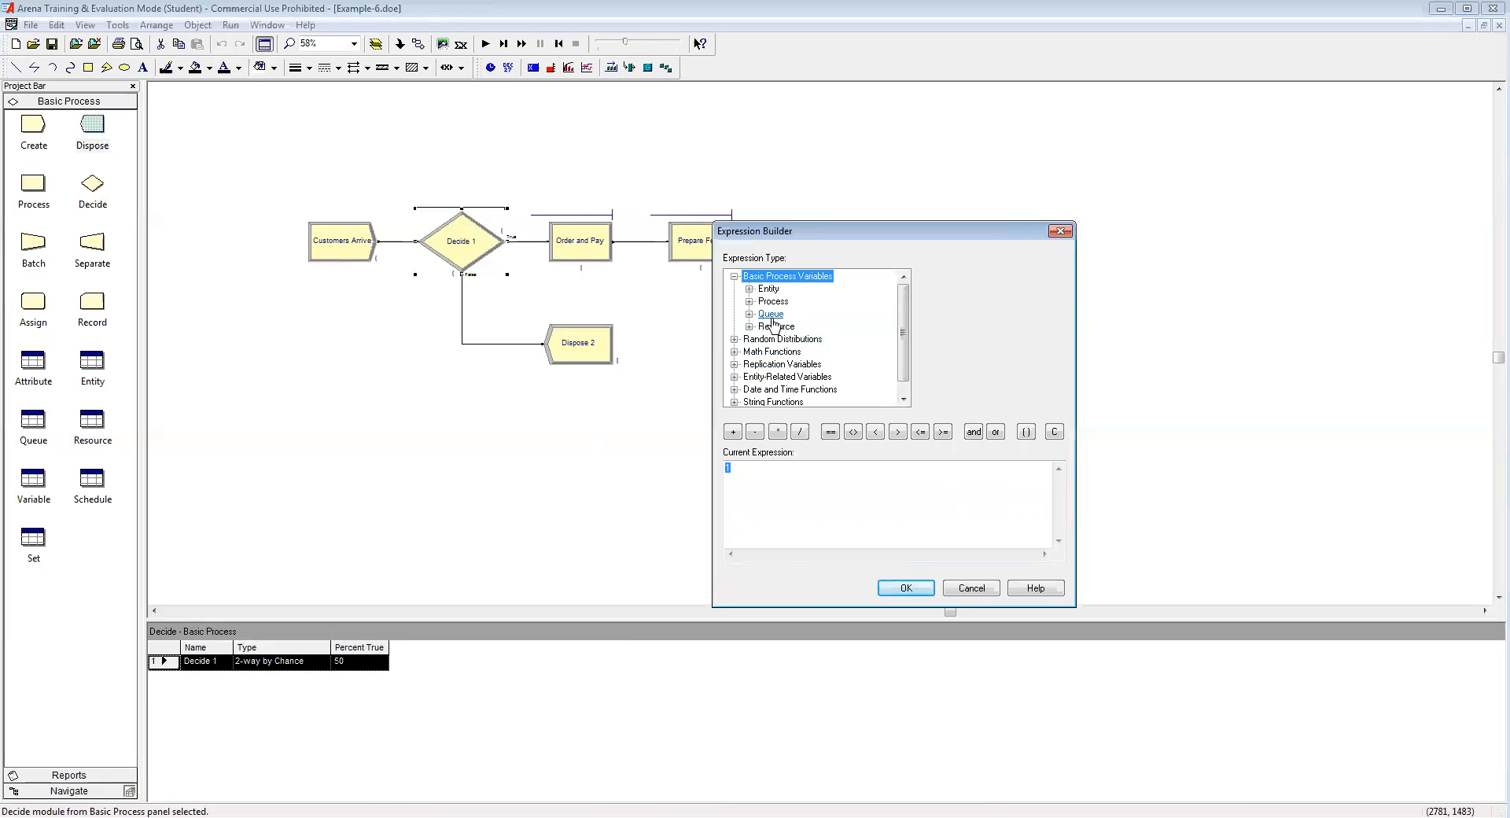
left_click(749, 314)
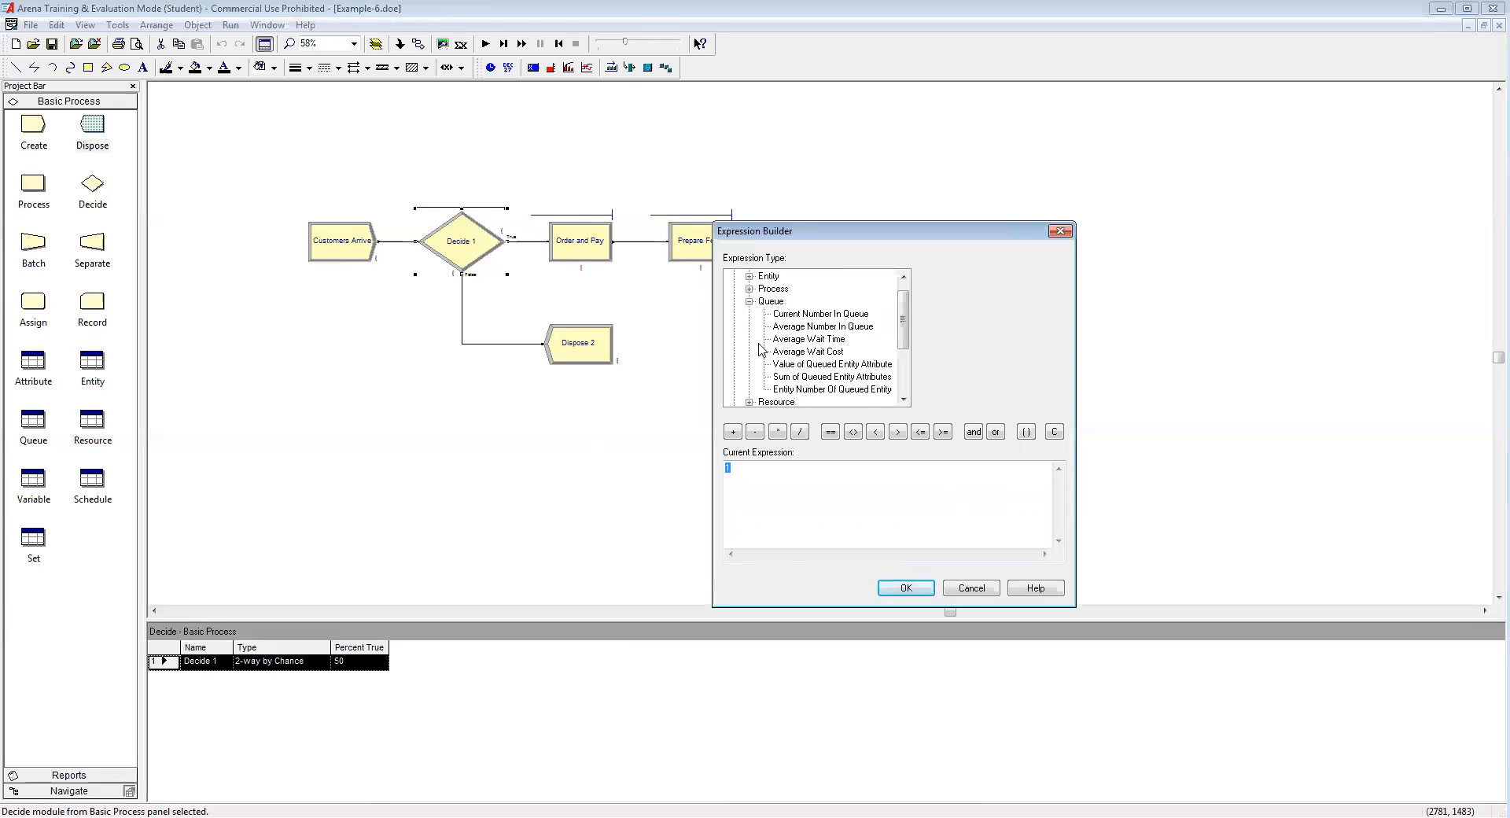
left_click(820, 314)
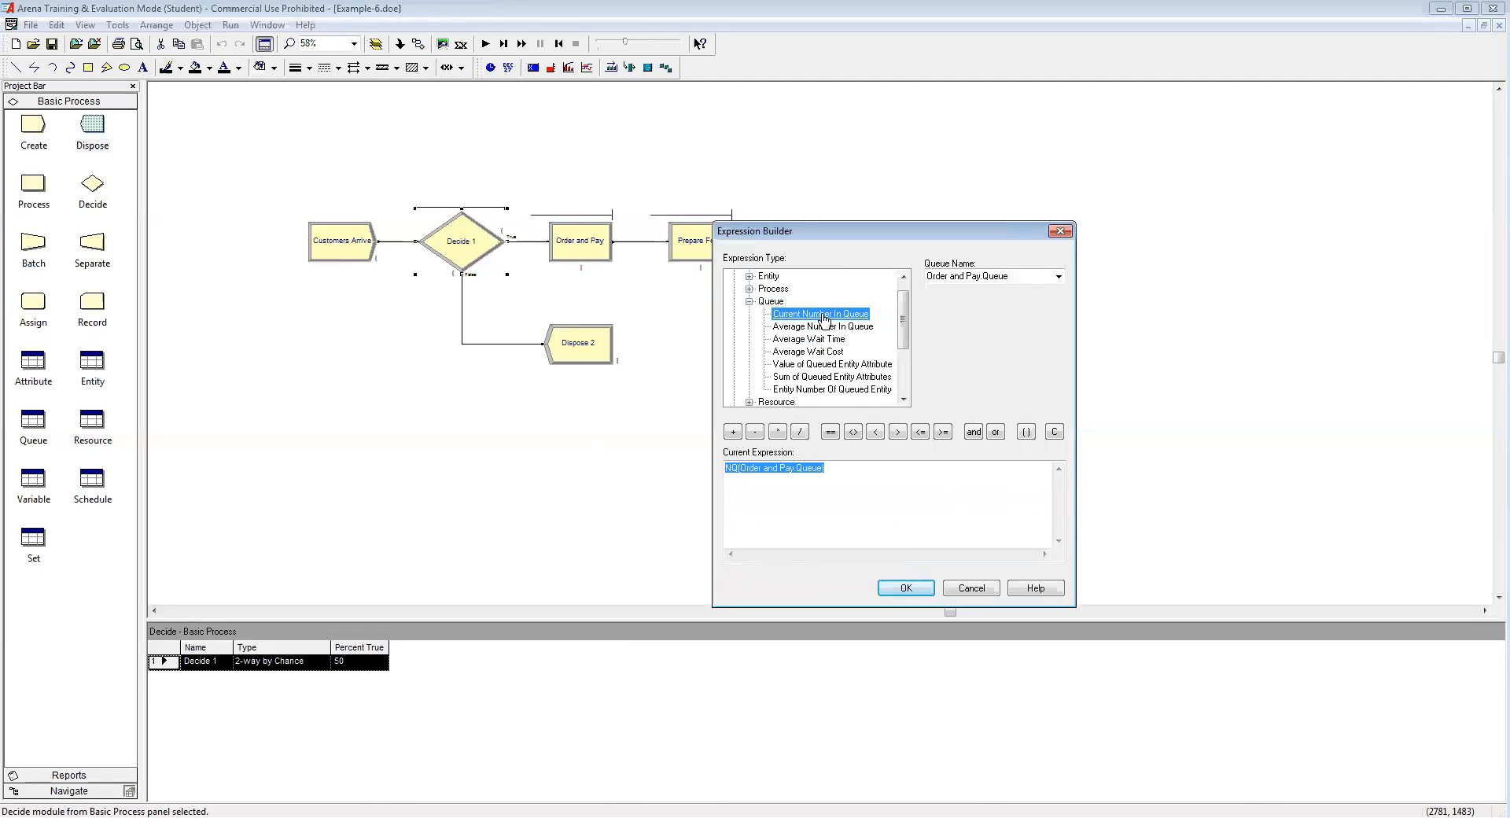
left_click(1057, 277)
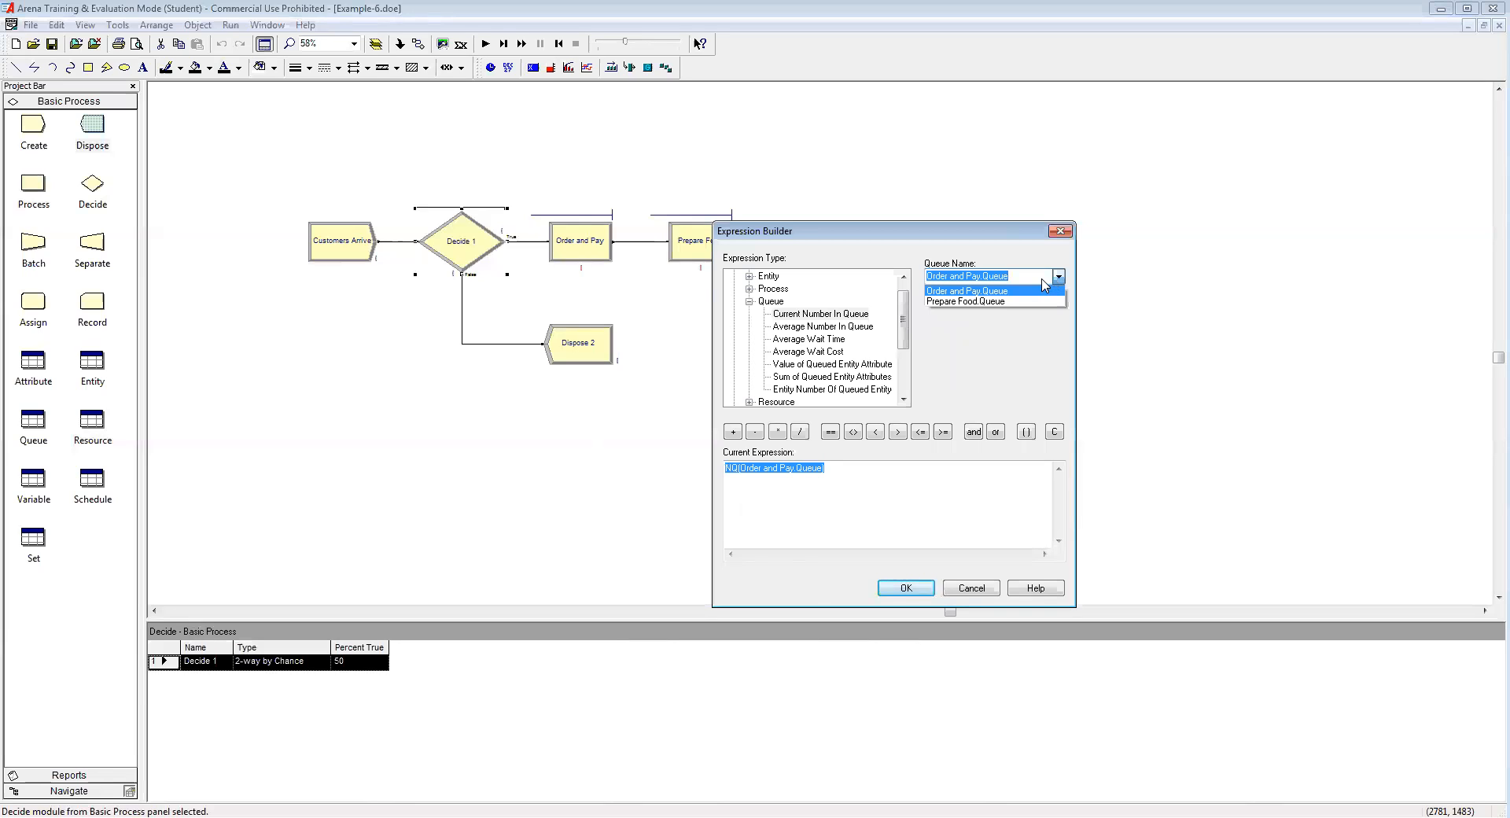
left_click(1004, 293)
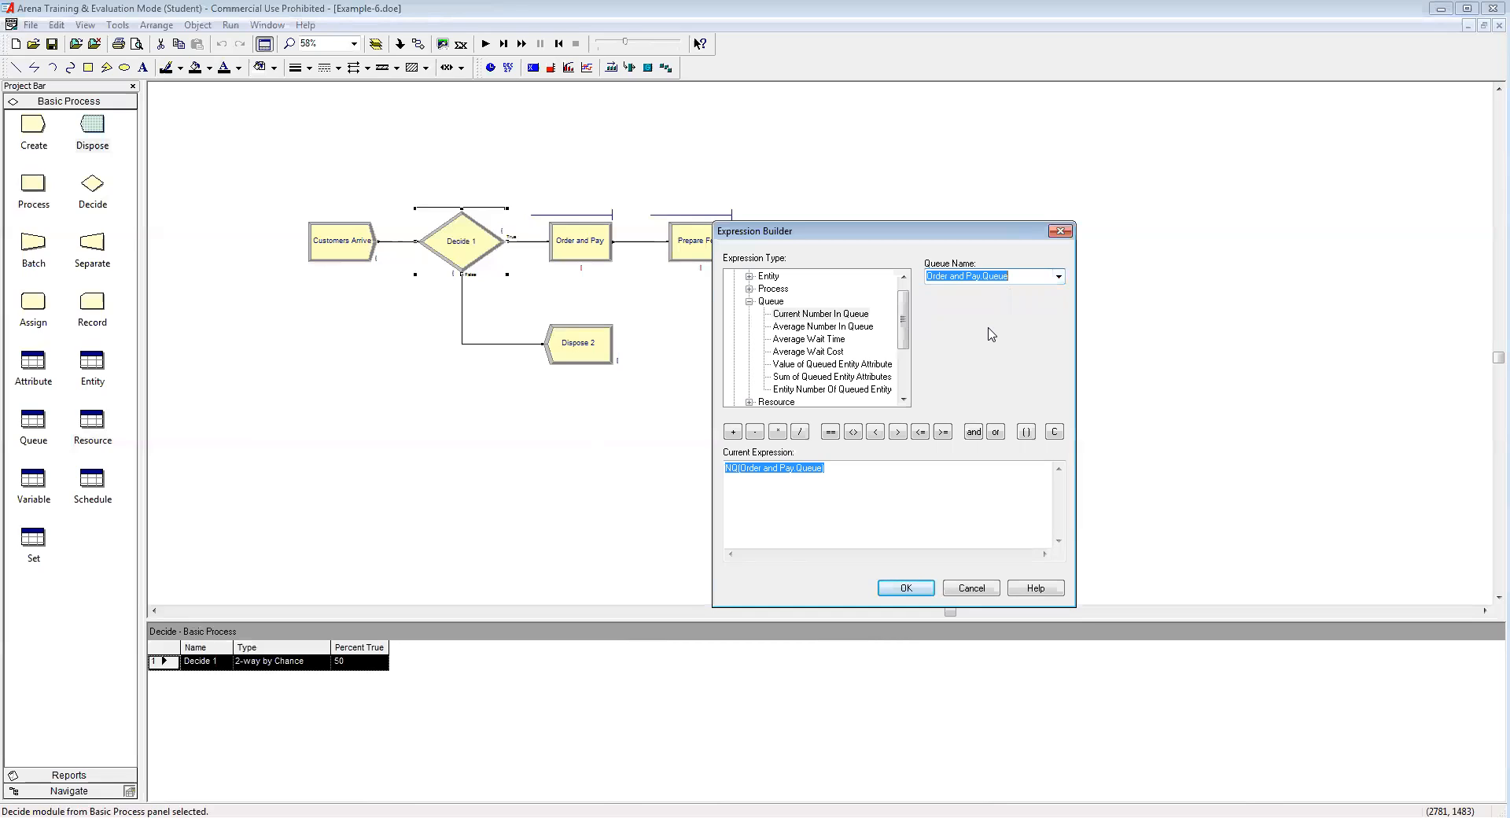
left_click(857, 472)
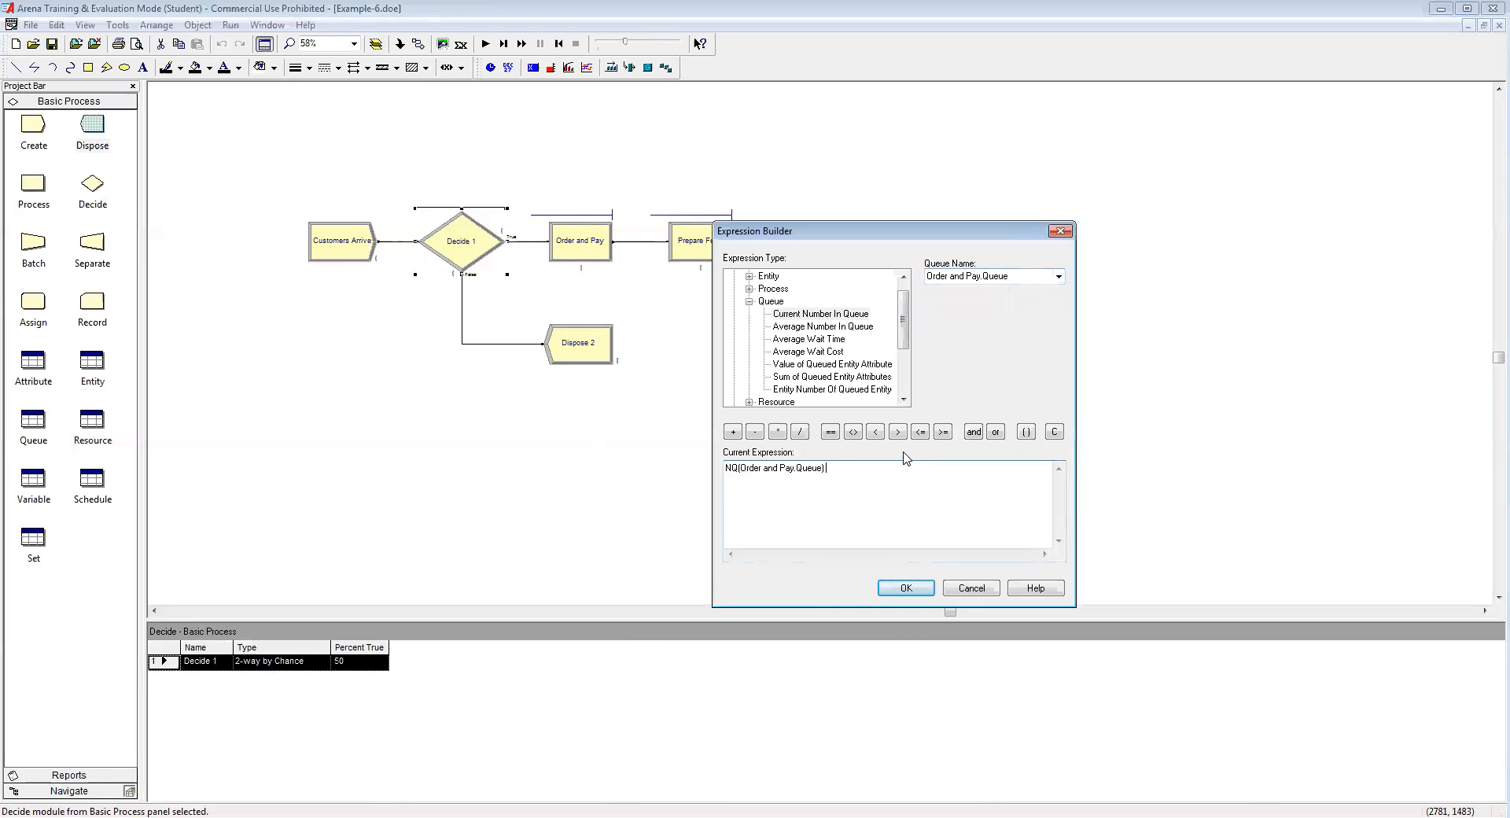
left_click(920, 432)
type("15")
left_click(906, 588)
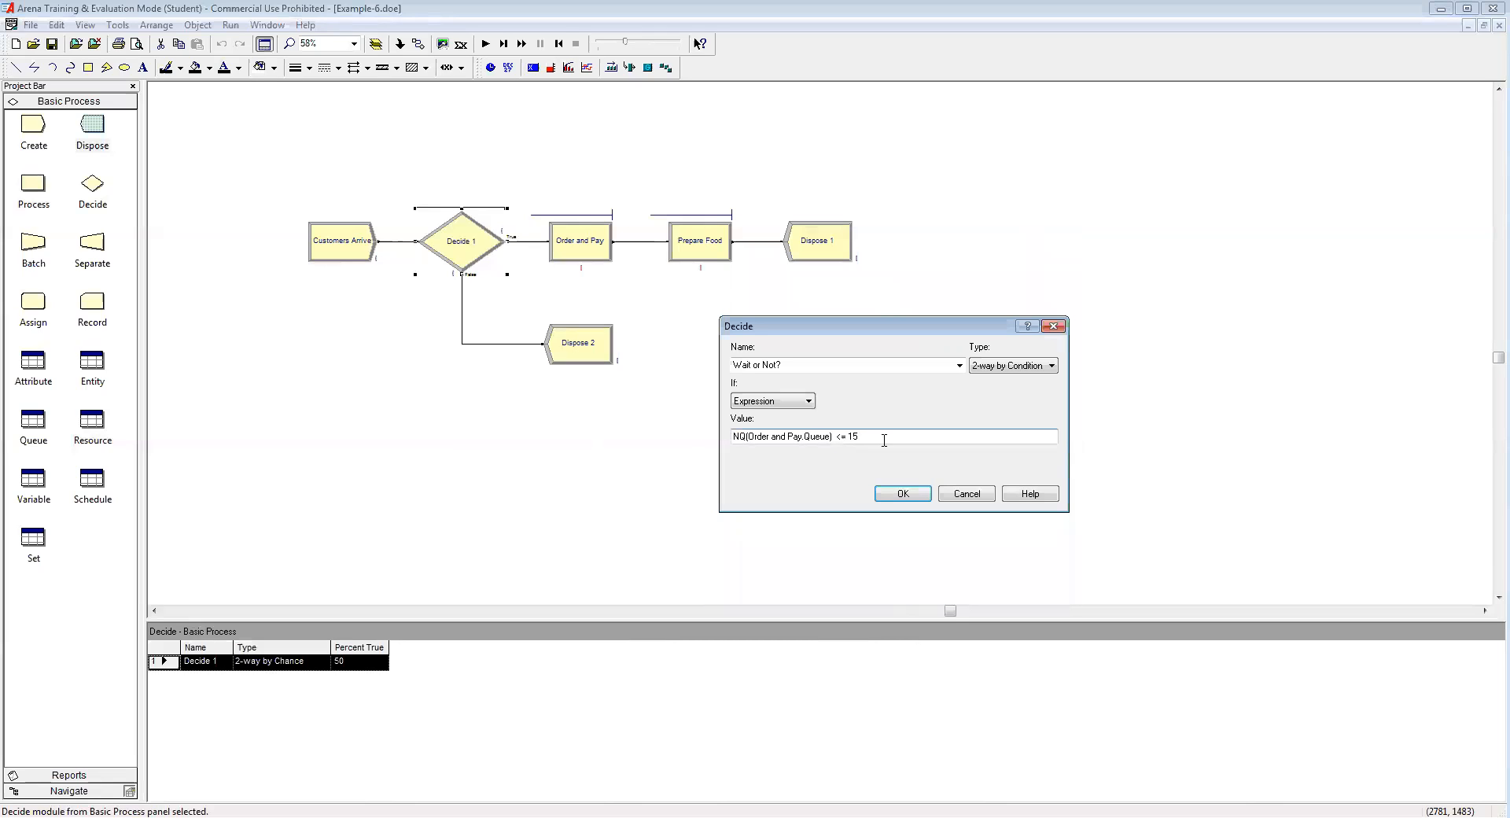
left_click(903, 496)
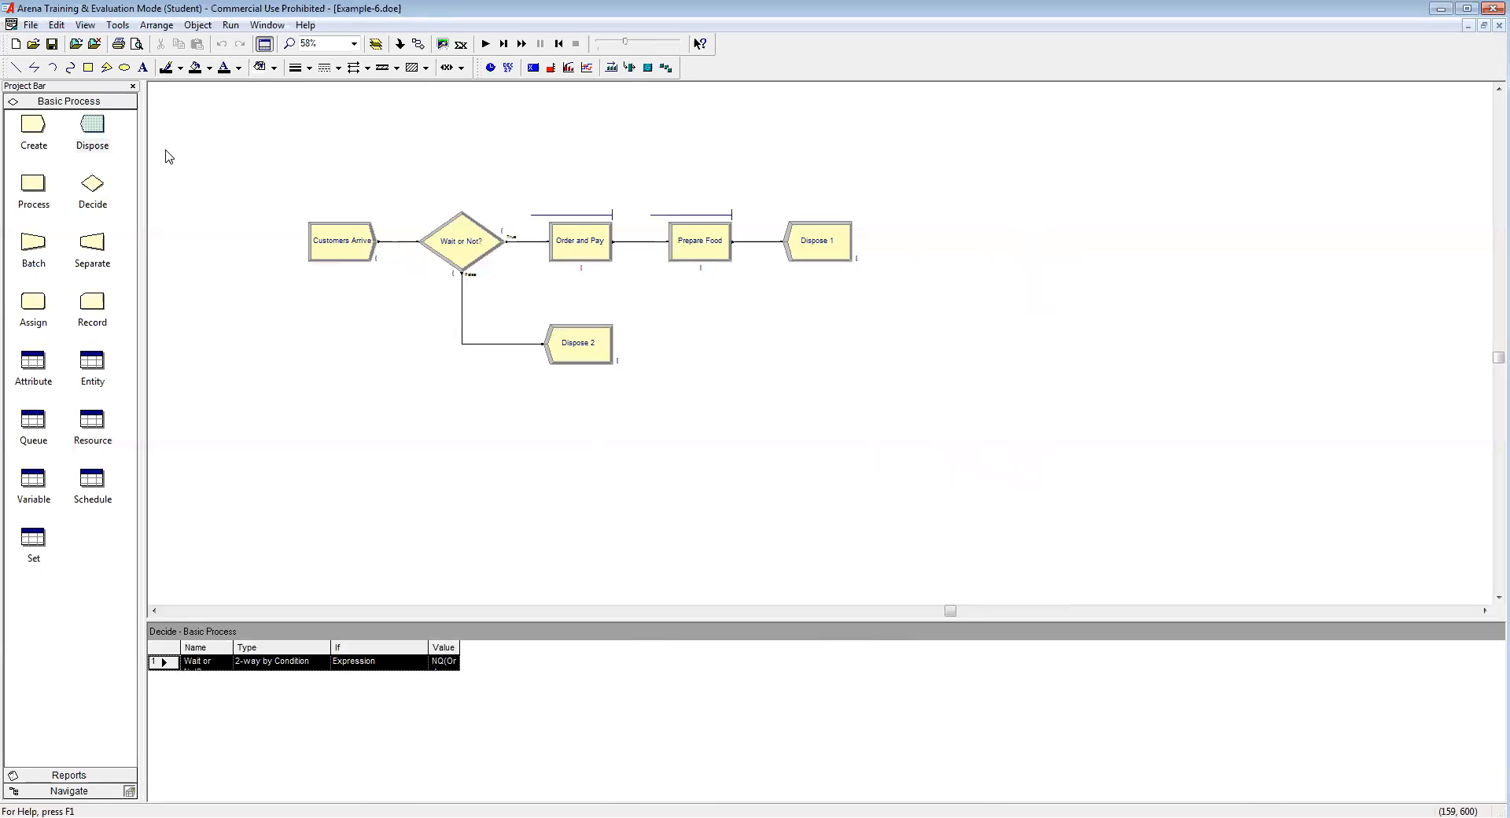
Step: Rename Dispose 1 'Leave with purchase' and Dispose 2 'Leave without purchase'
double_click(824, 252)
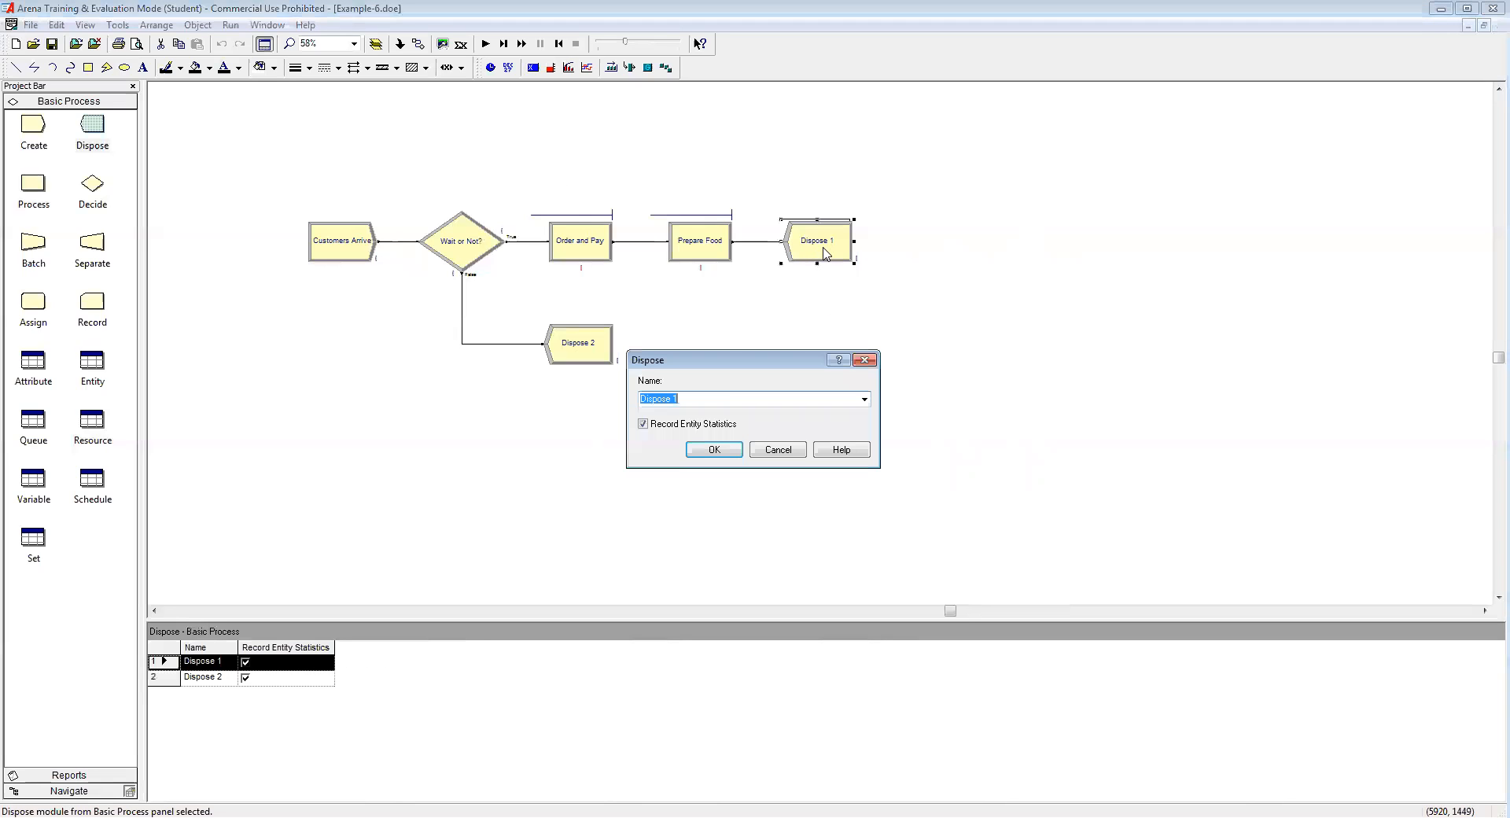
type("Leave with purchase")
left_click(714, 449)
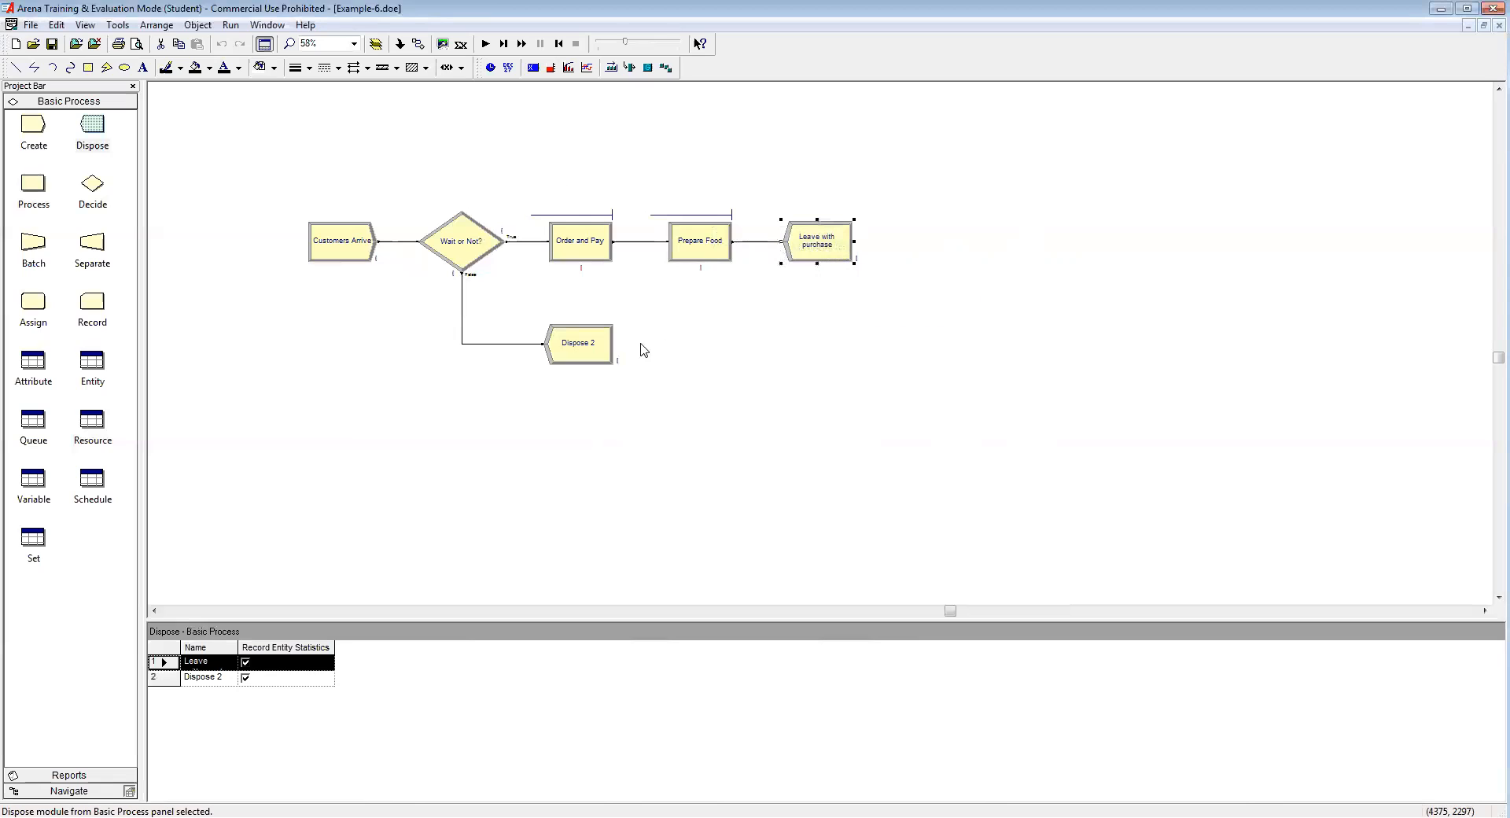
left_click(580, 349)
double_click(582, 350)
type("L")
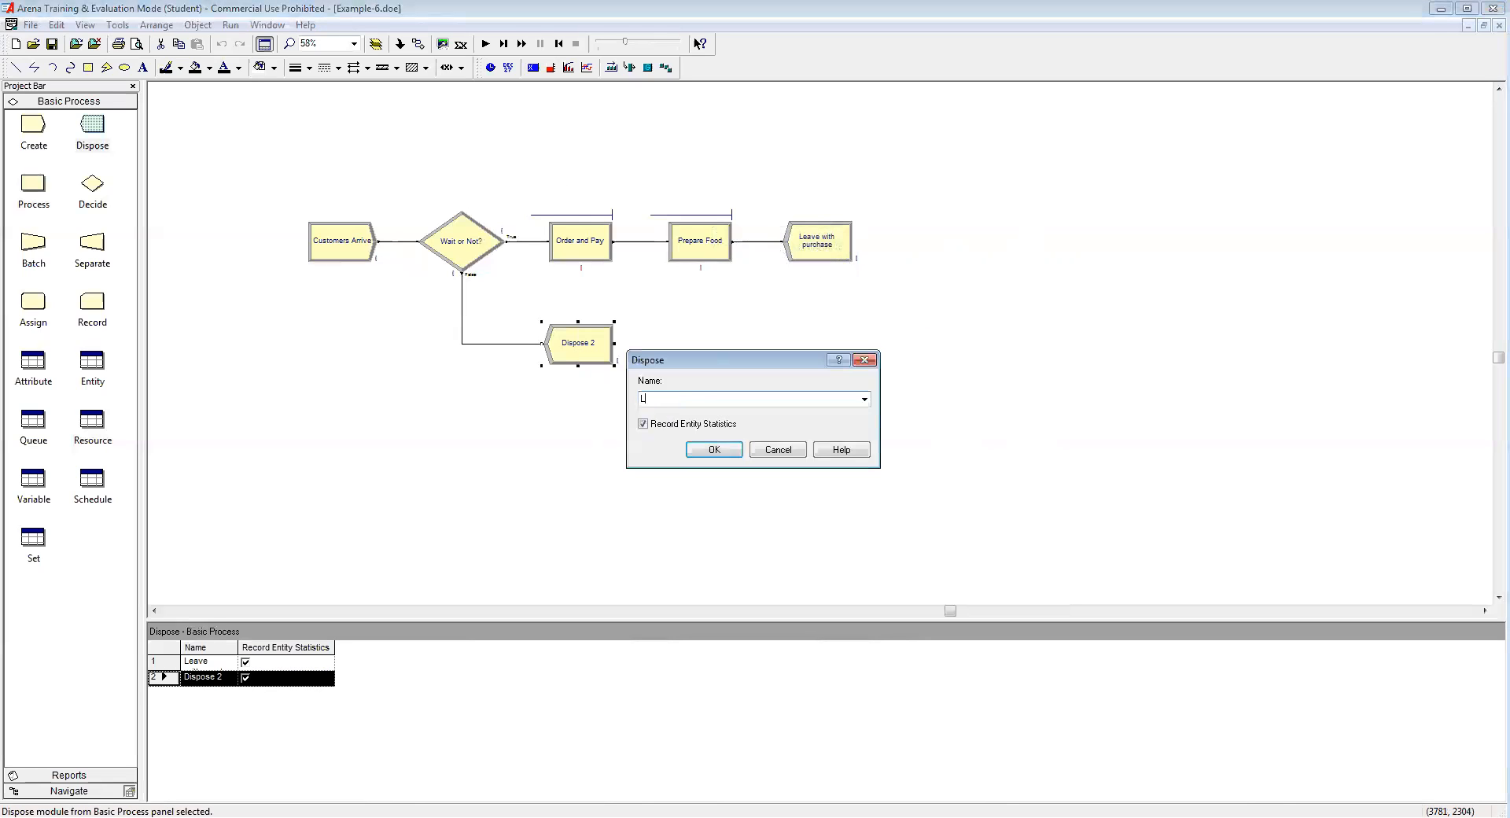
type("eave without purchase")
left_click(710, 451)
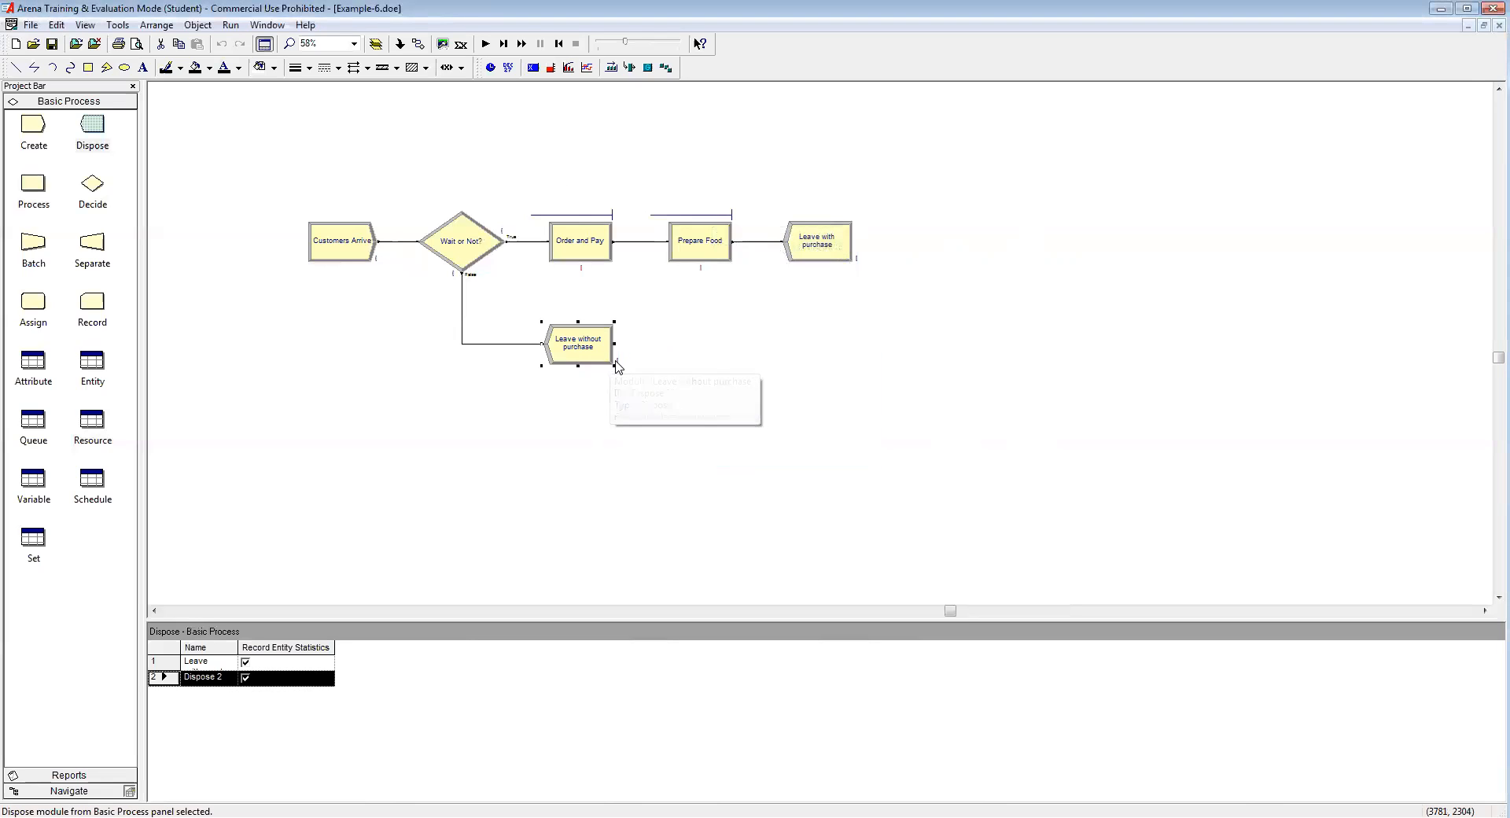
left_click(389, 375)
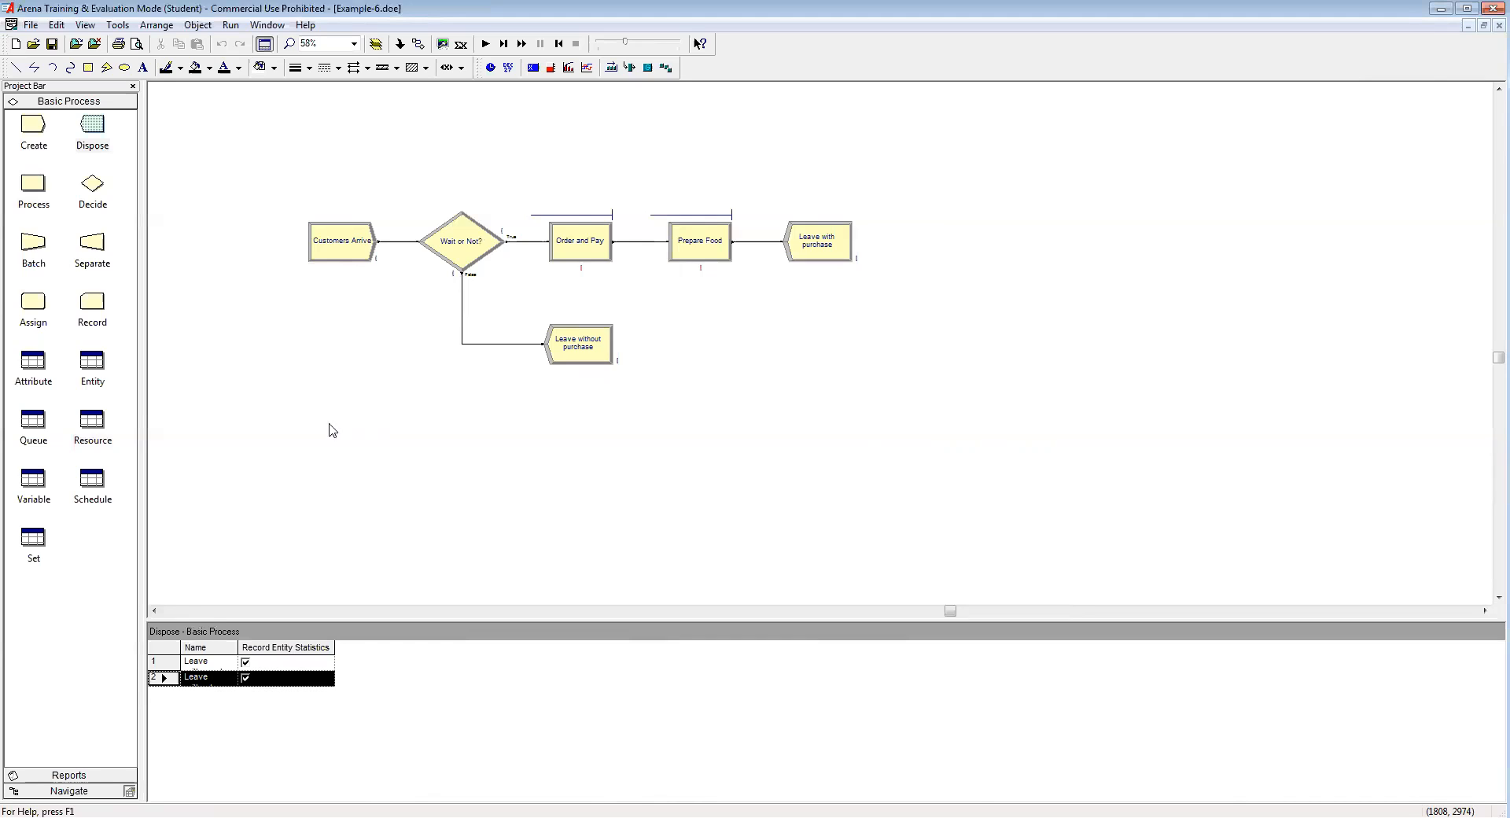
Step: Set Cook's capacity to 4 in the Resource table and save the model
left_click(105, 433)
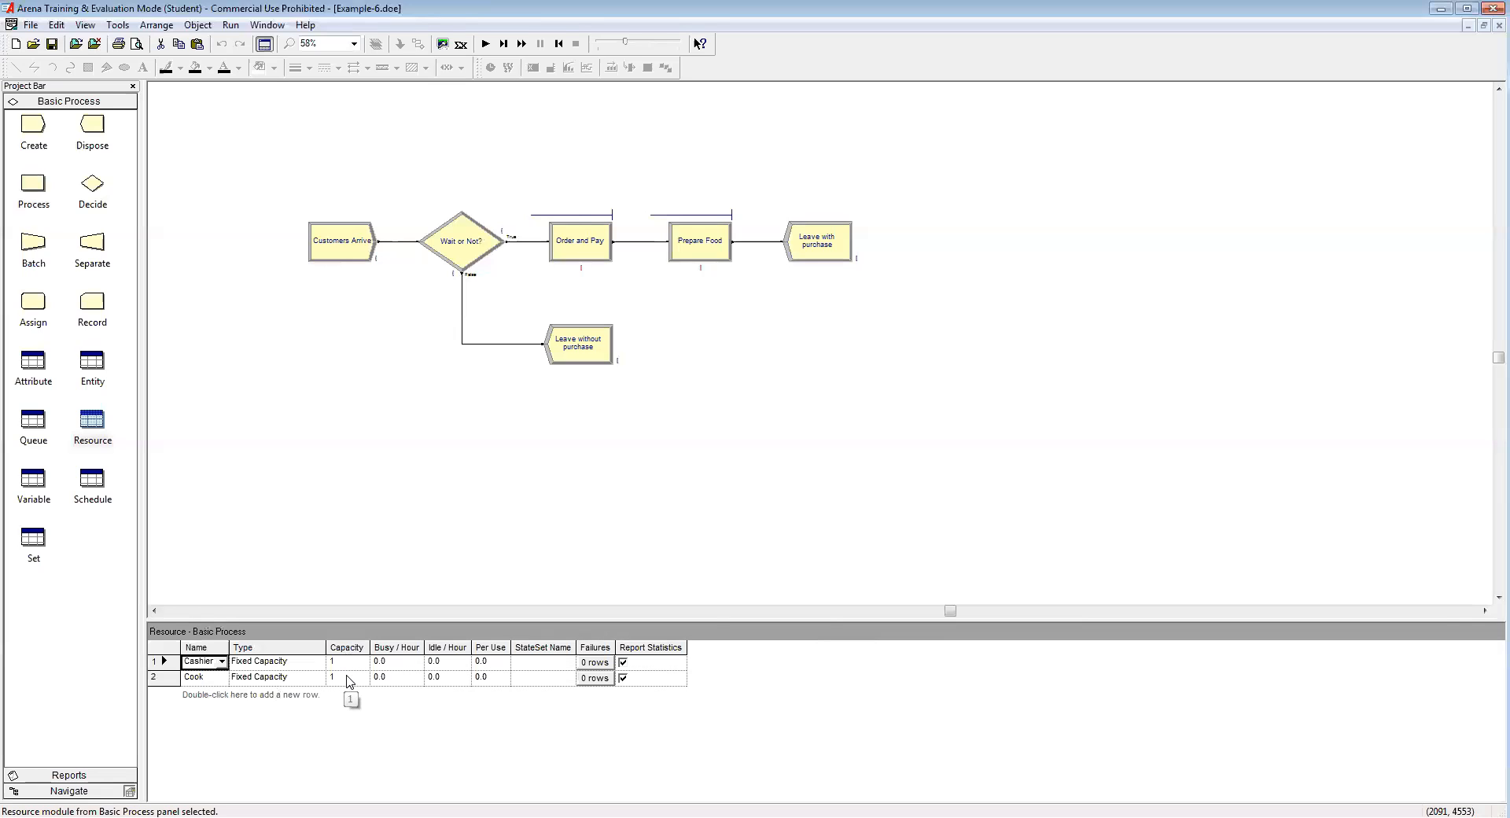
left_click(349, 675)
type("4")
left_click(488, 544)
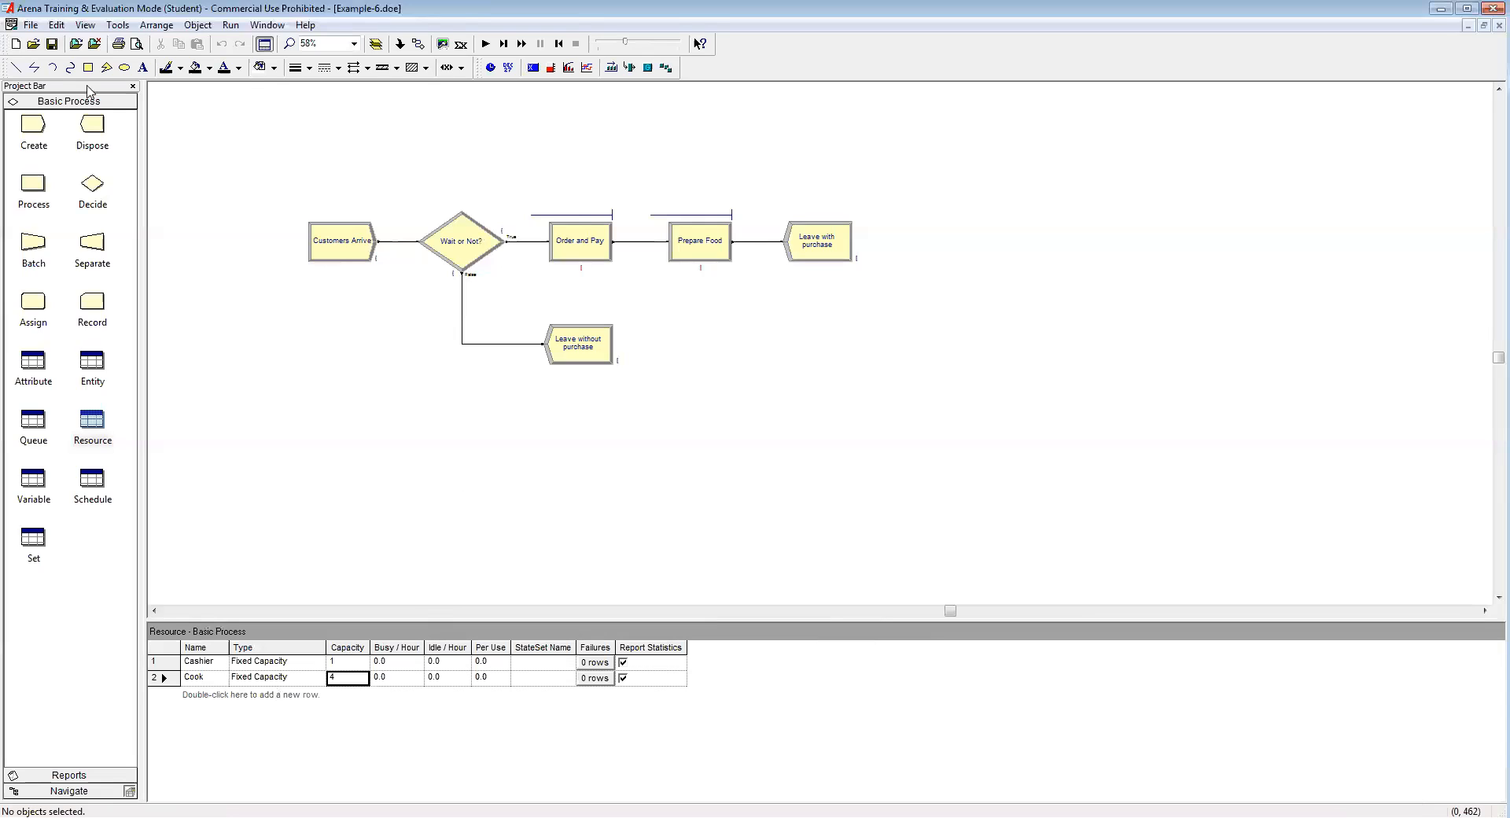
left_click(59, 48)
Step: In Run Setup, title the project 'Restaurant Analysis' and enter the analyst's name
left_click(229, 25)
left_click(255, 42)
left_click(838, 246)
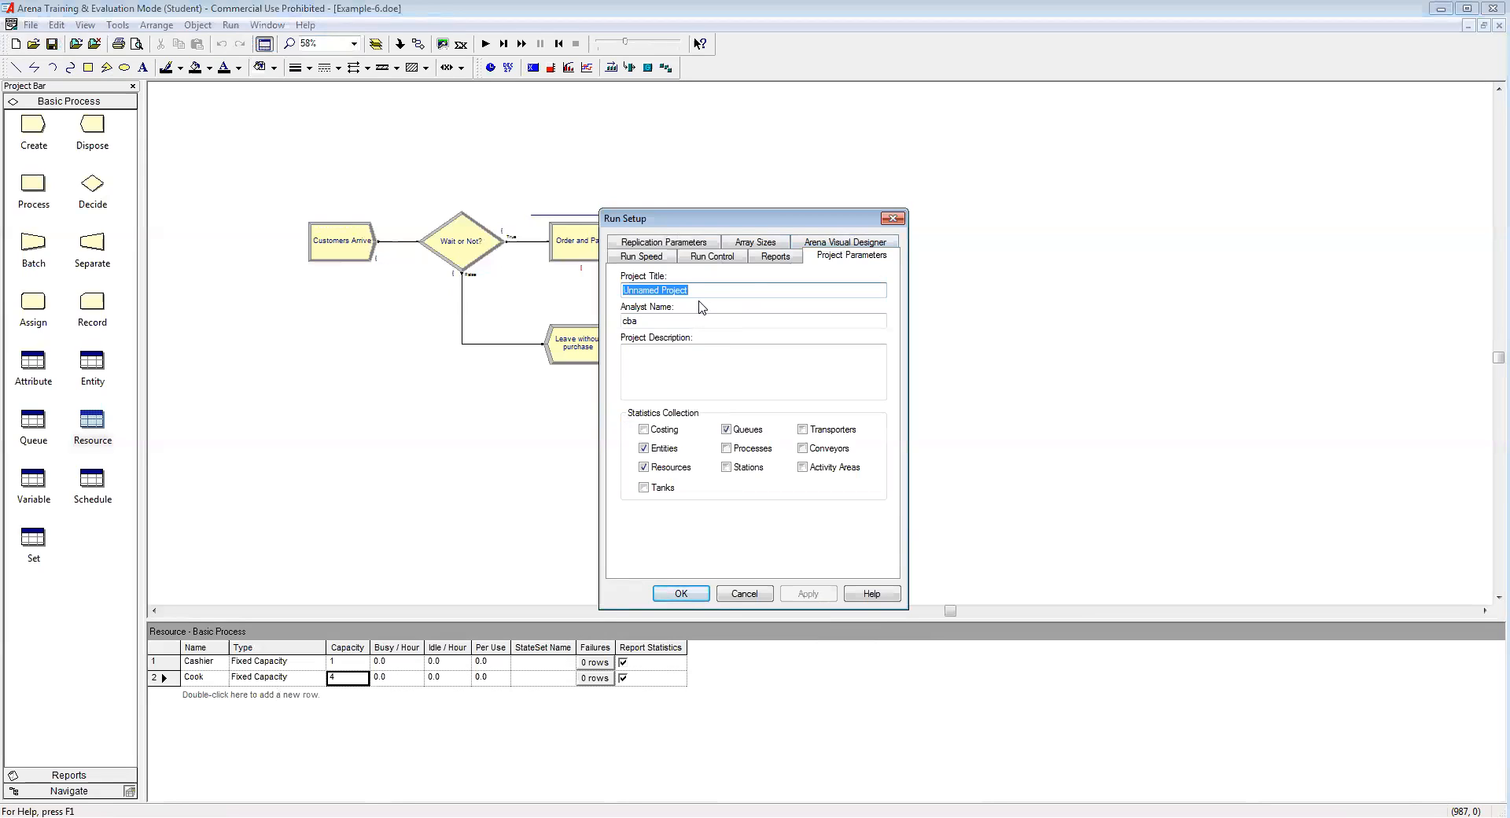
type("Res")
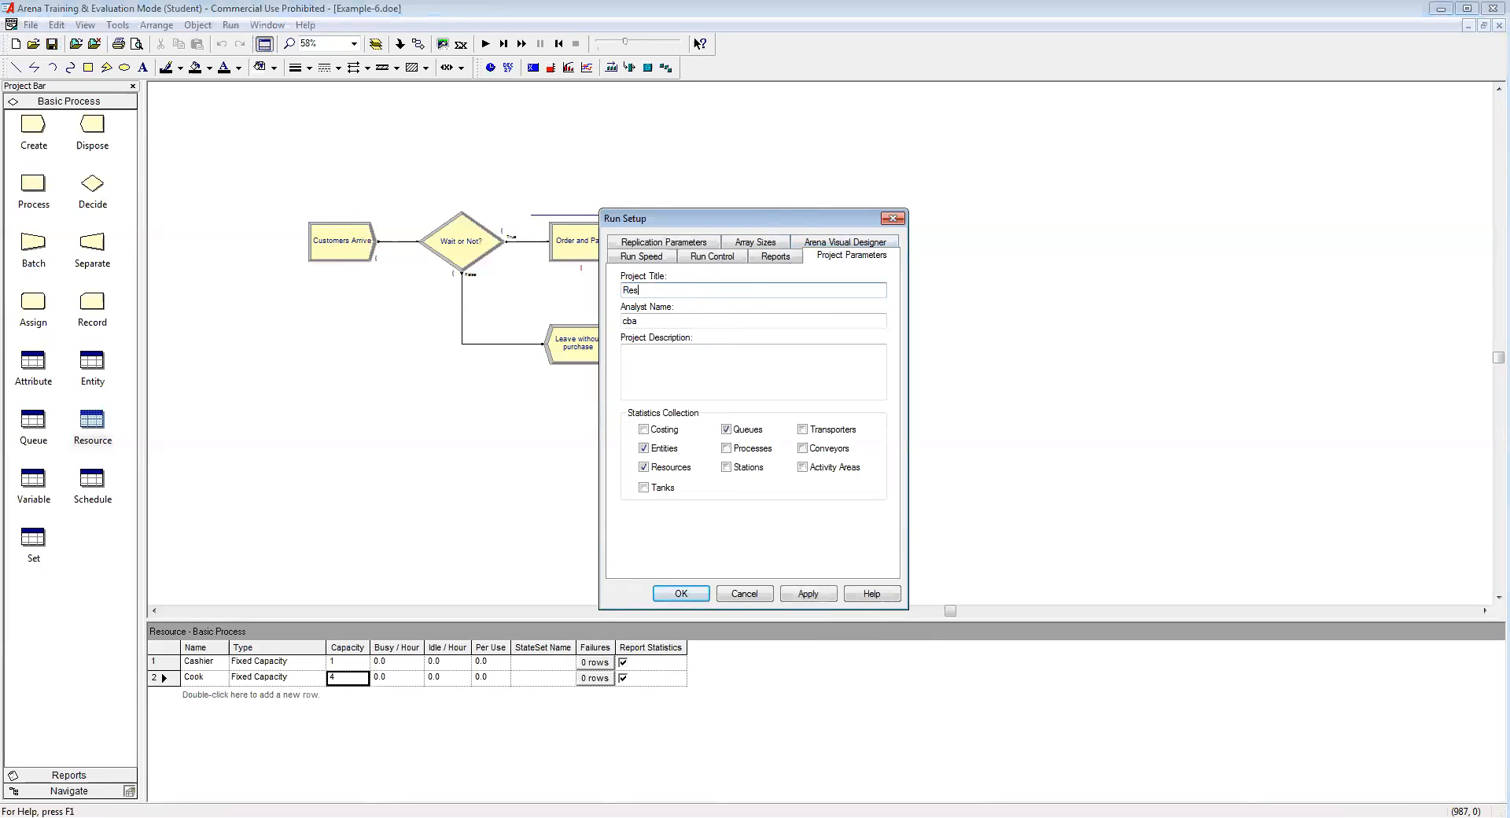
type("taurant Analysis")
key("Tab")
type("Chen")
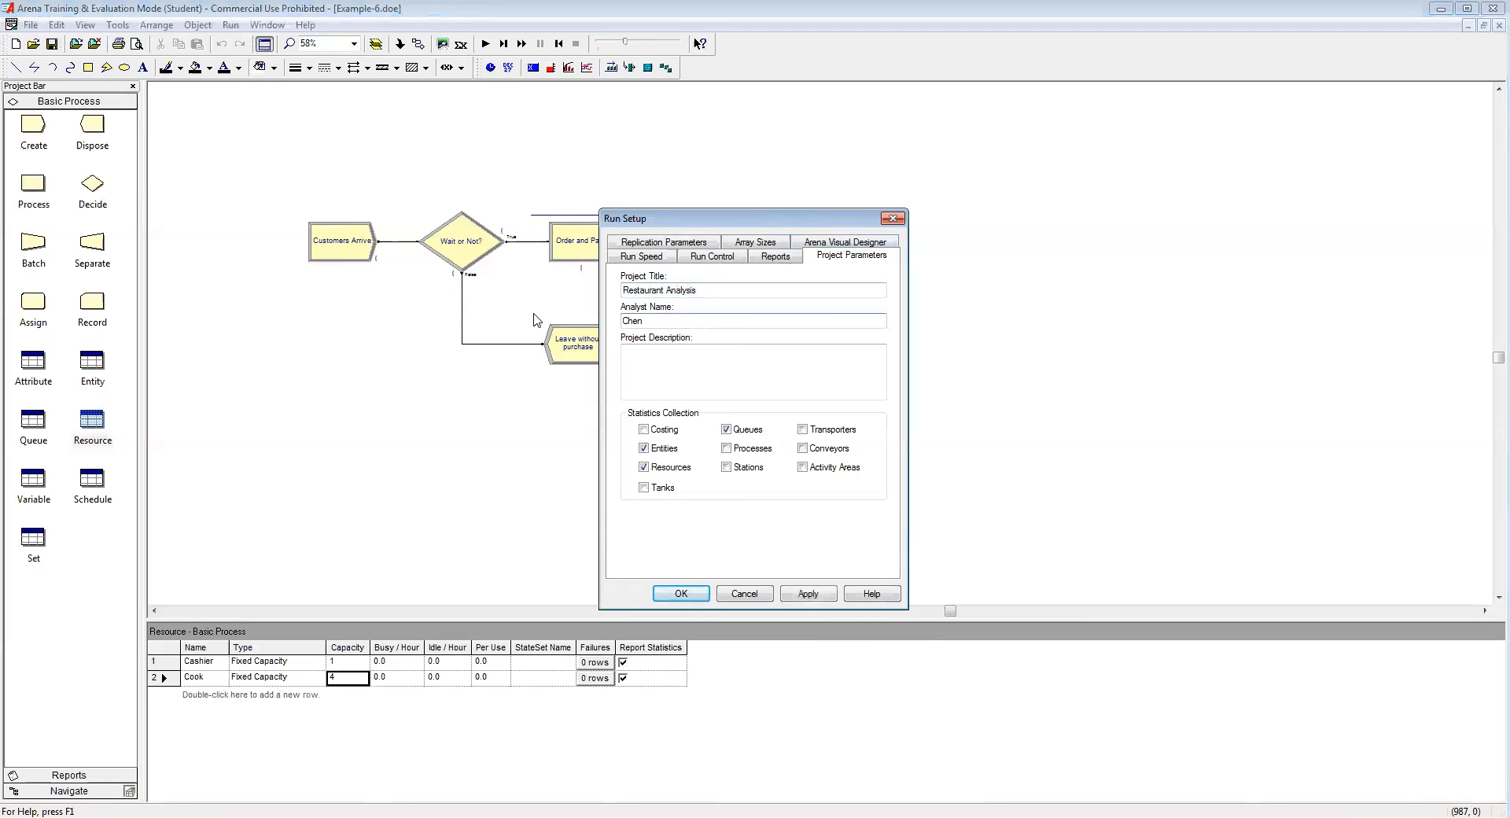
Step: Set replication length to 3 hours with Minutes as base time units and apply
left_click(663, 243)
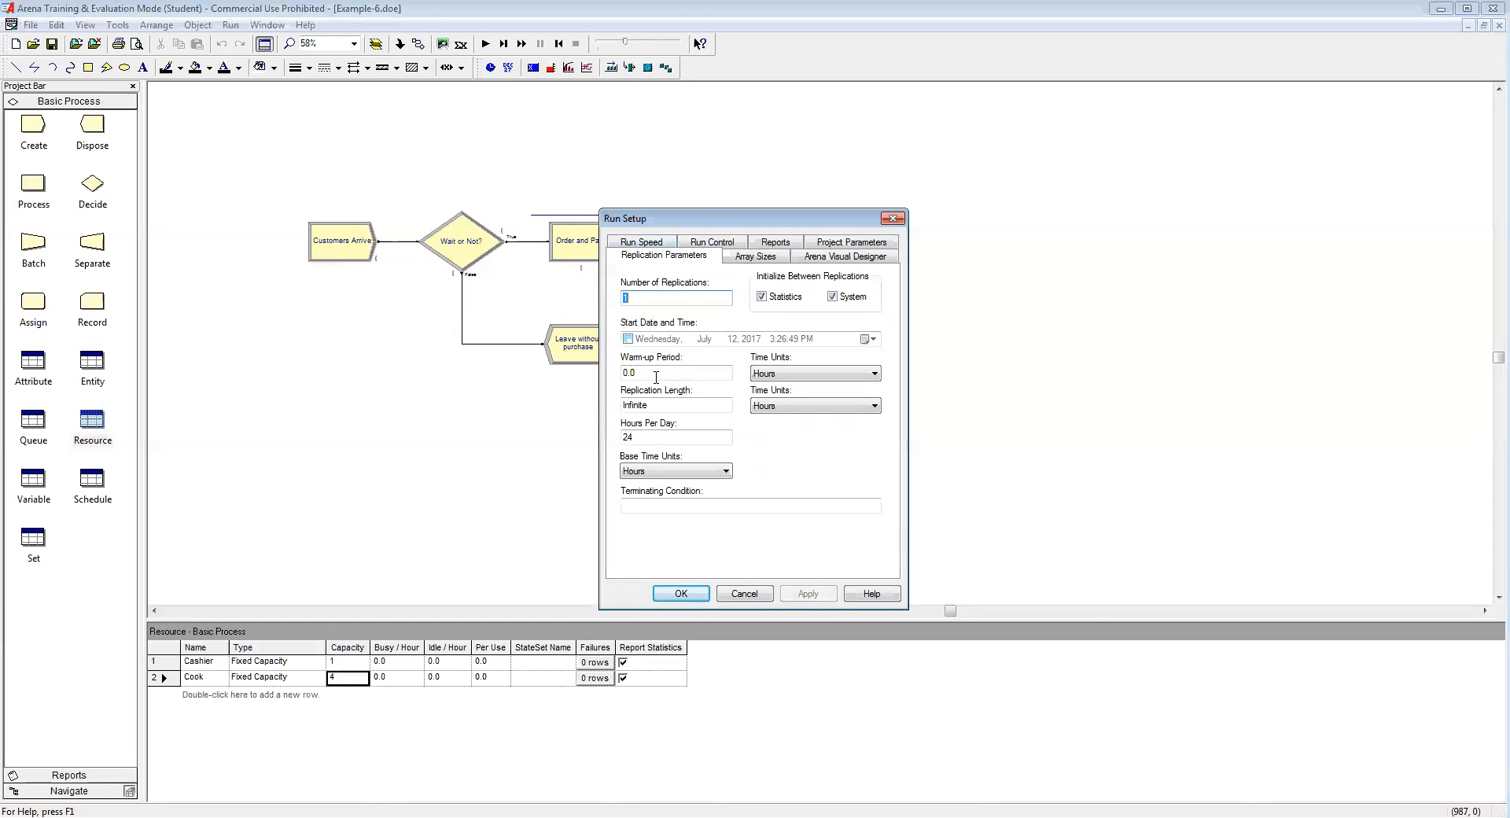
double_click(660, 403)
type("3")
left_click(662, 472)
left_click(657, 505)
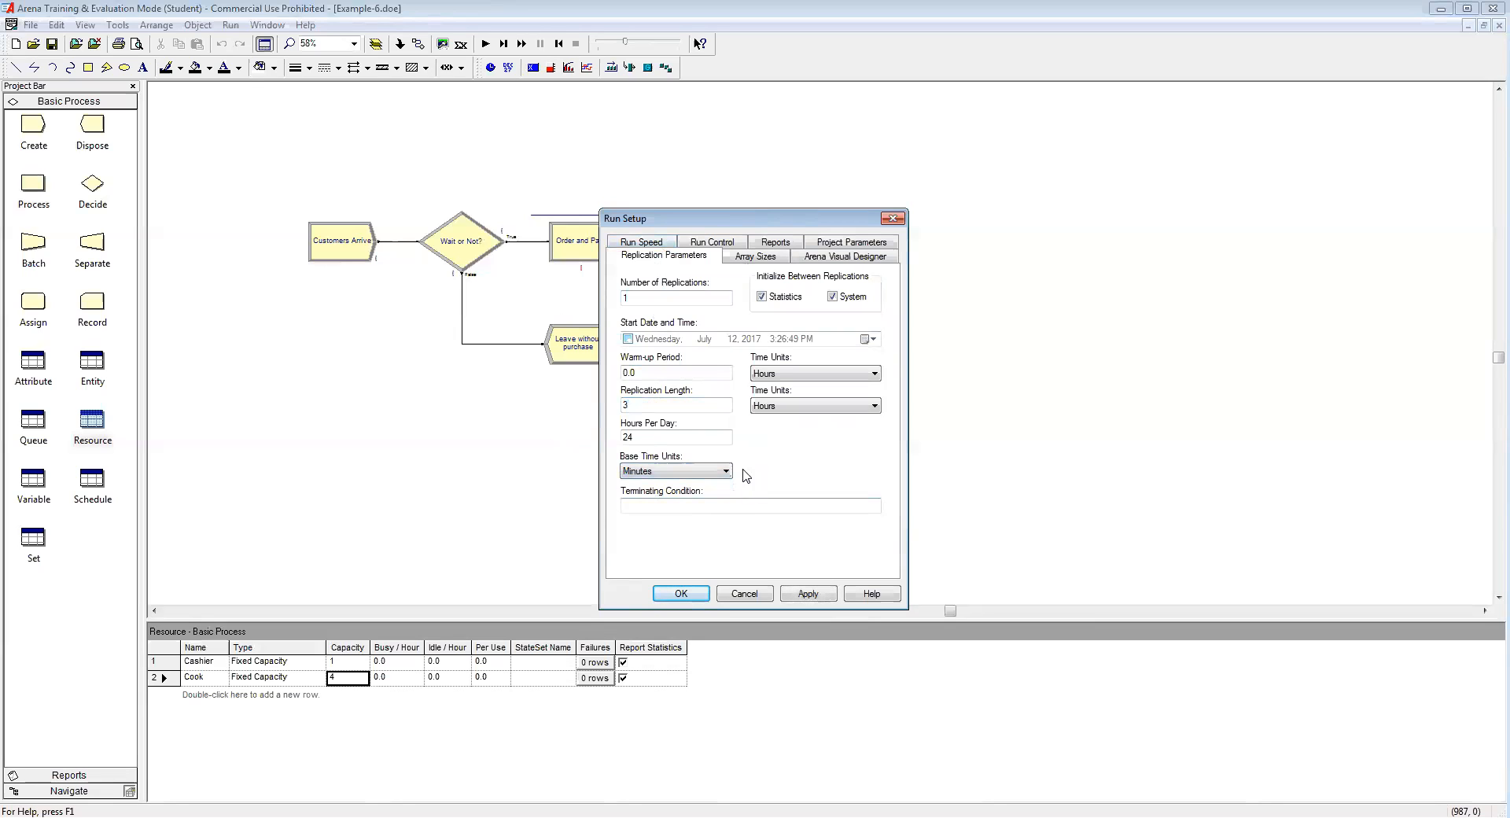
left_click(640, 404)
left_click(681, 593)
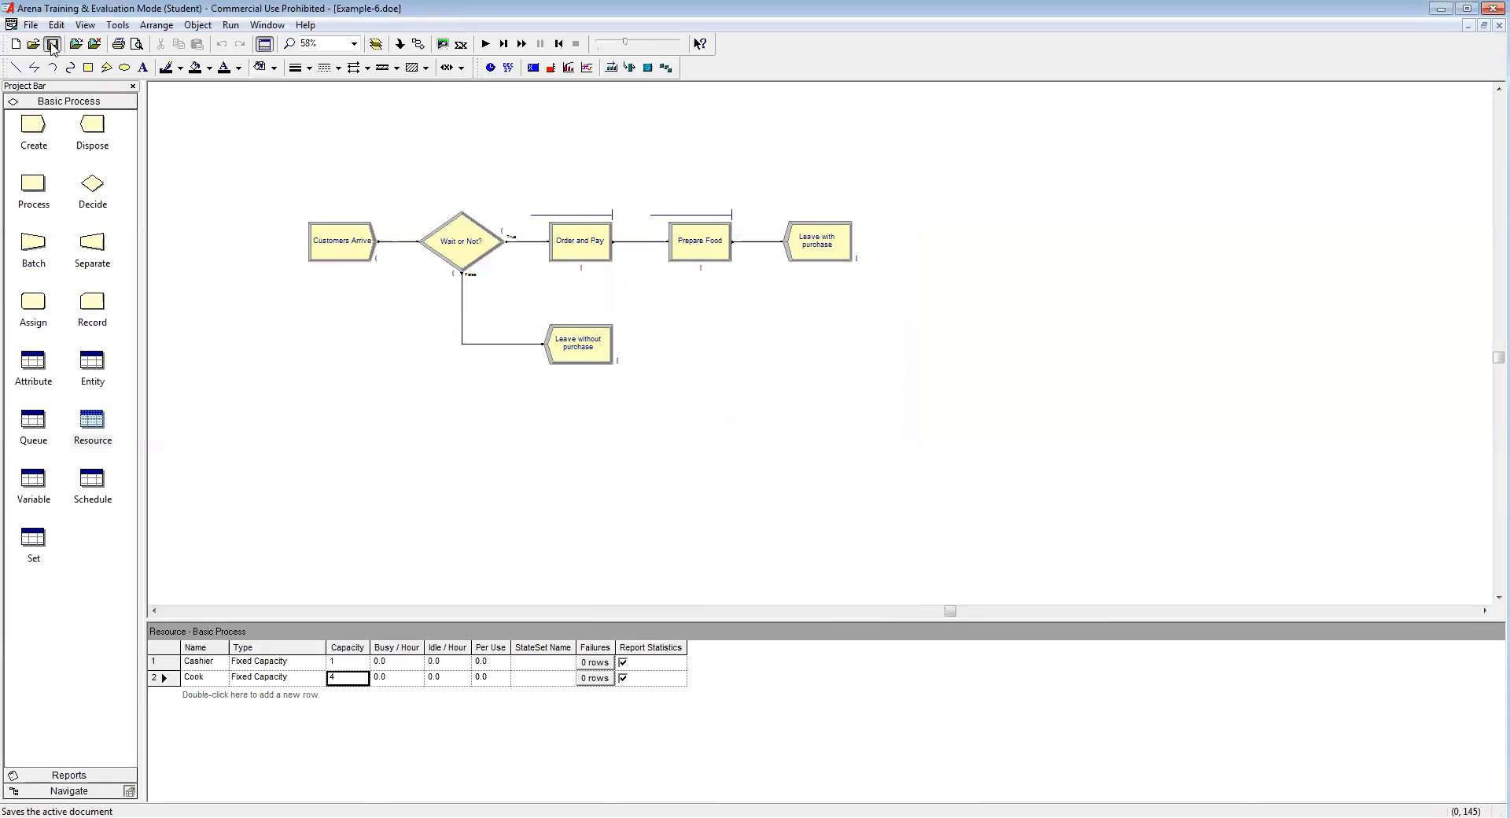
Step: Run the 180-minute simulation and view its Entity report, showing a 12.1137-minute average wait
left_click(641, 42)
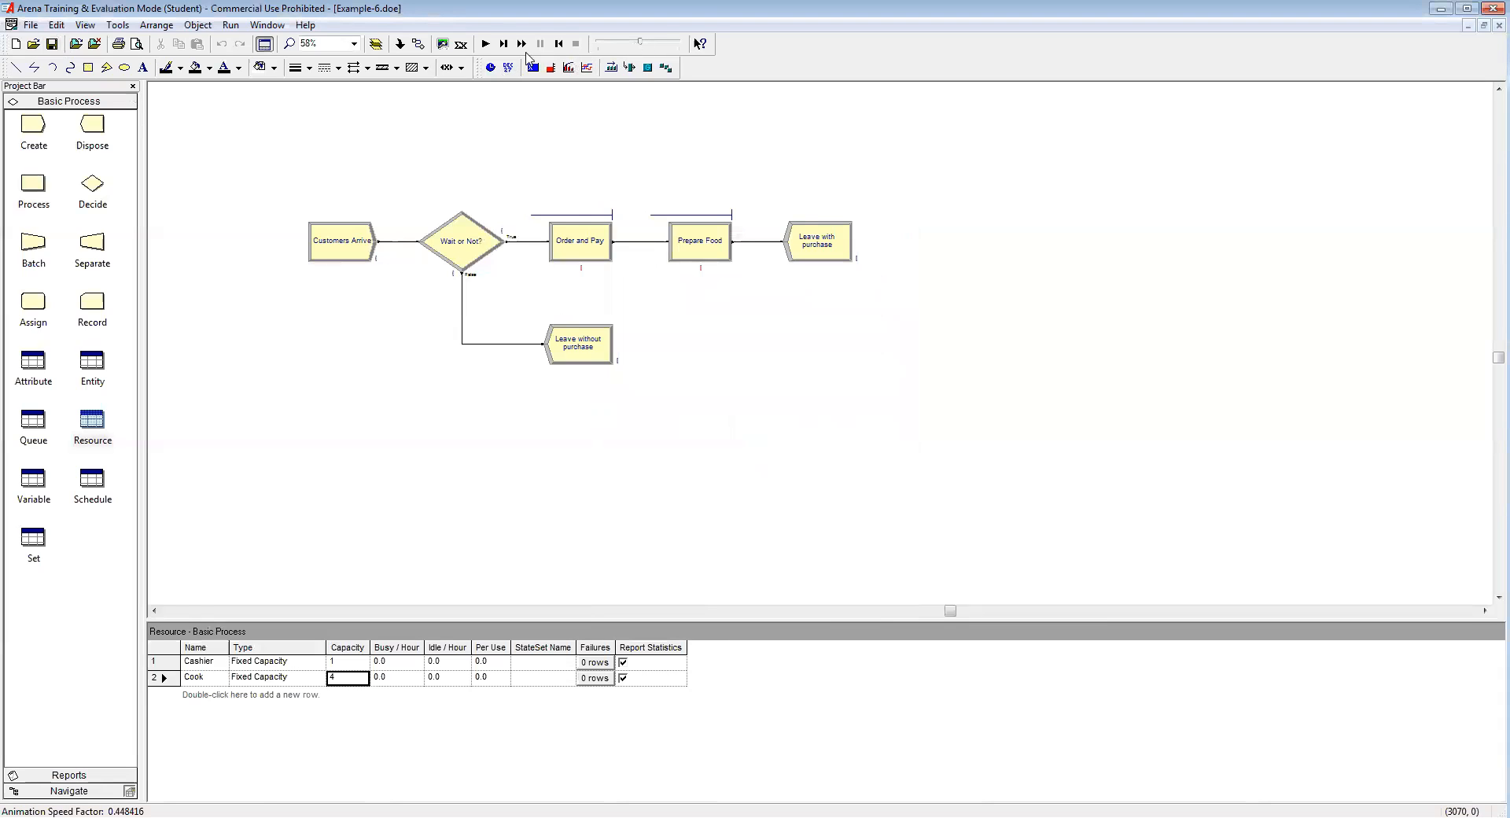
left_click(486, 44)
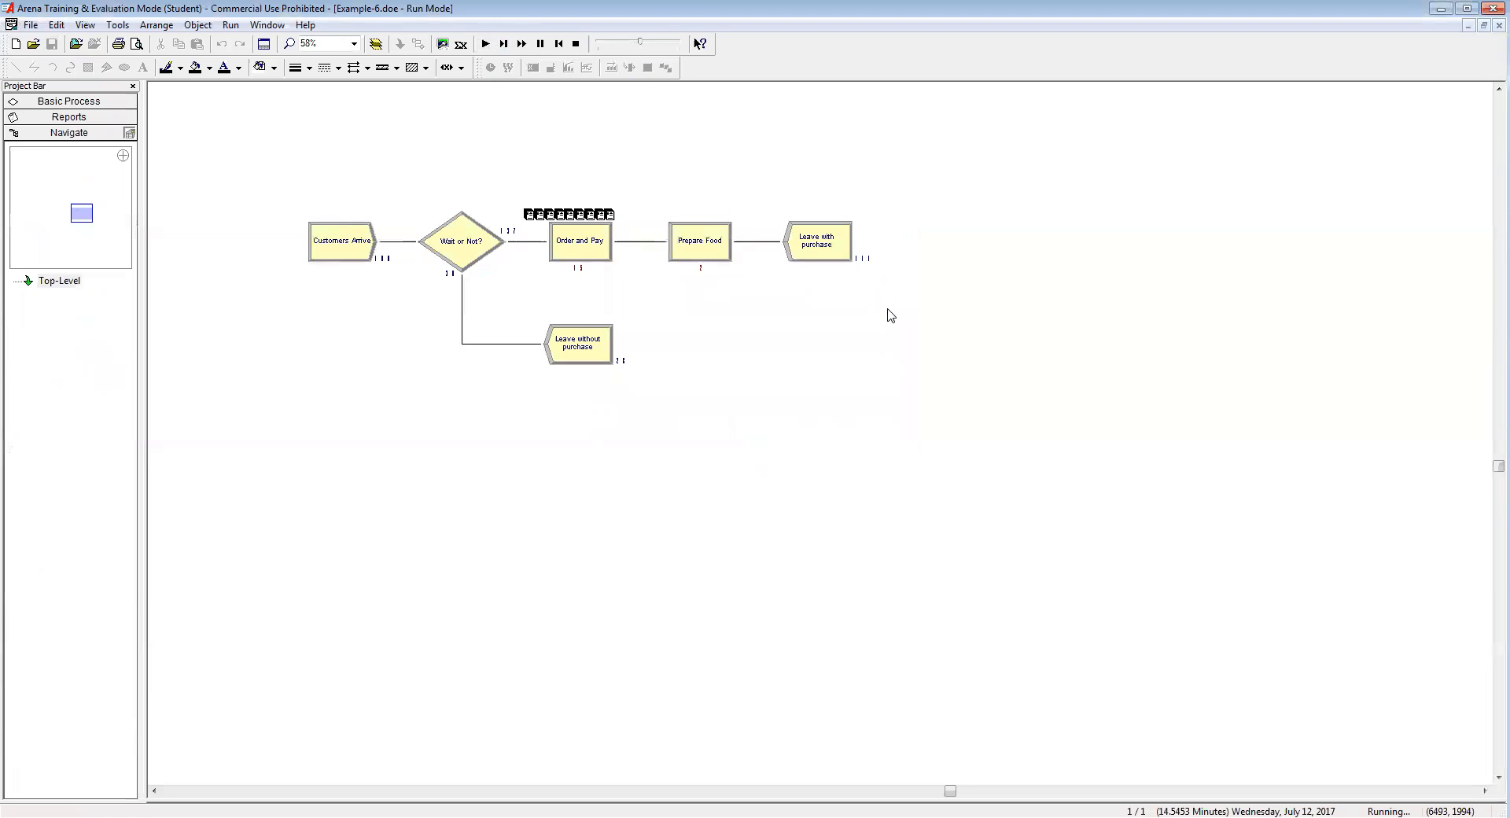
left_click(757, 451)
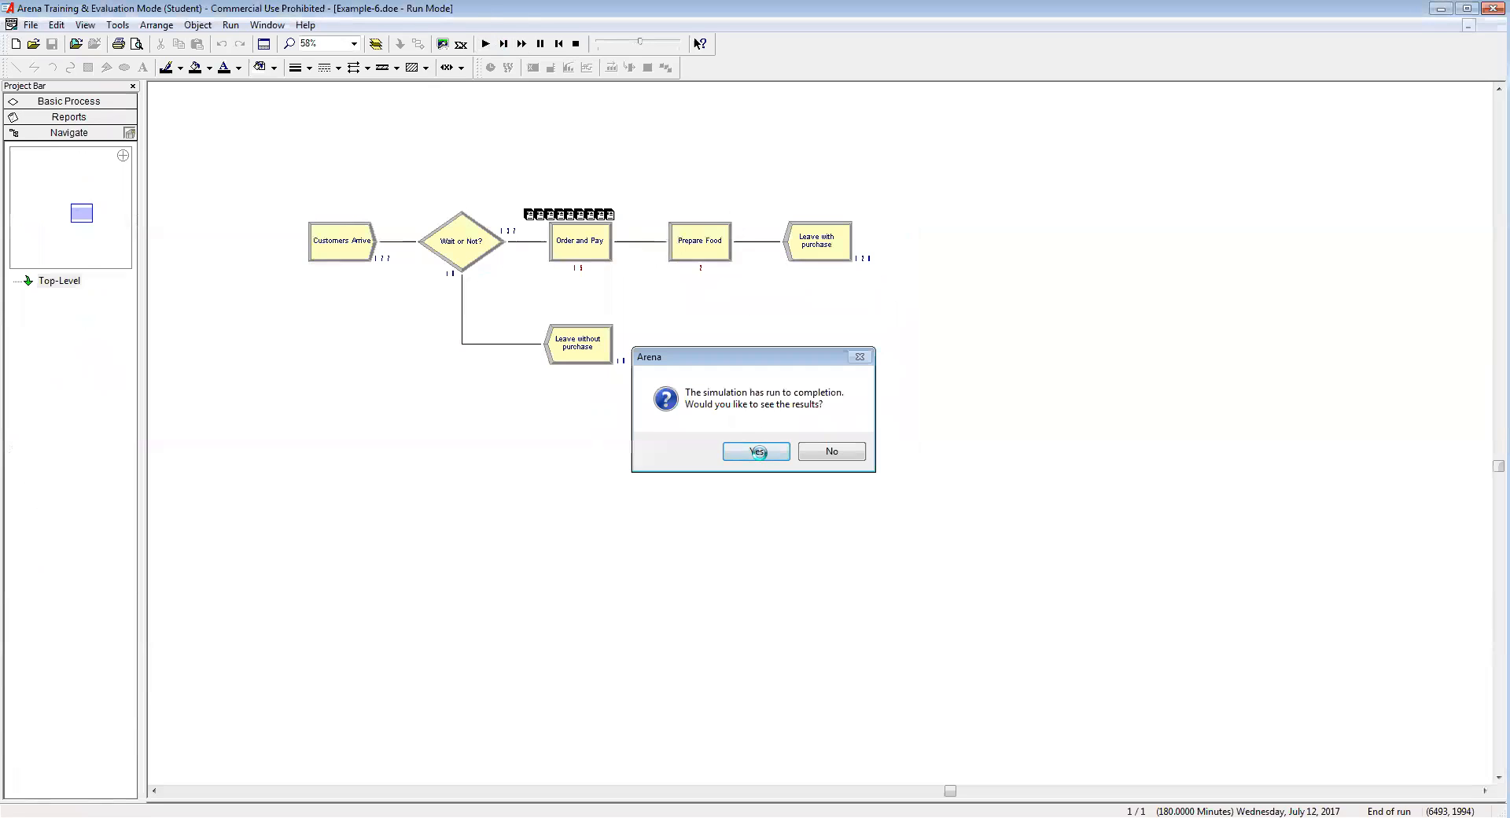
left_click(162, 129)
left_click(197, 143)
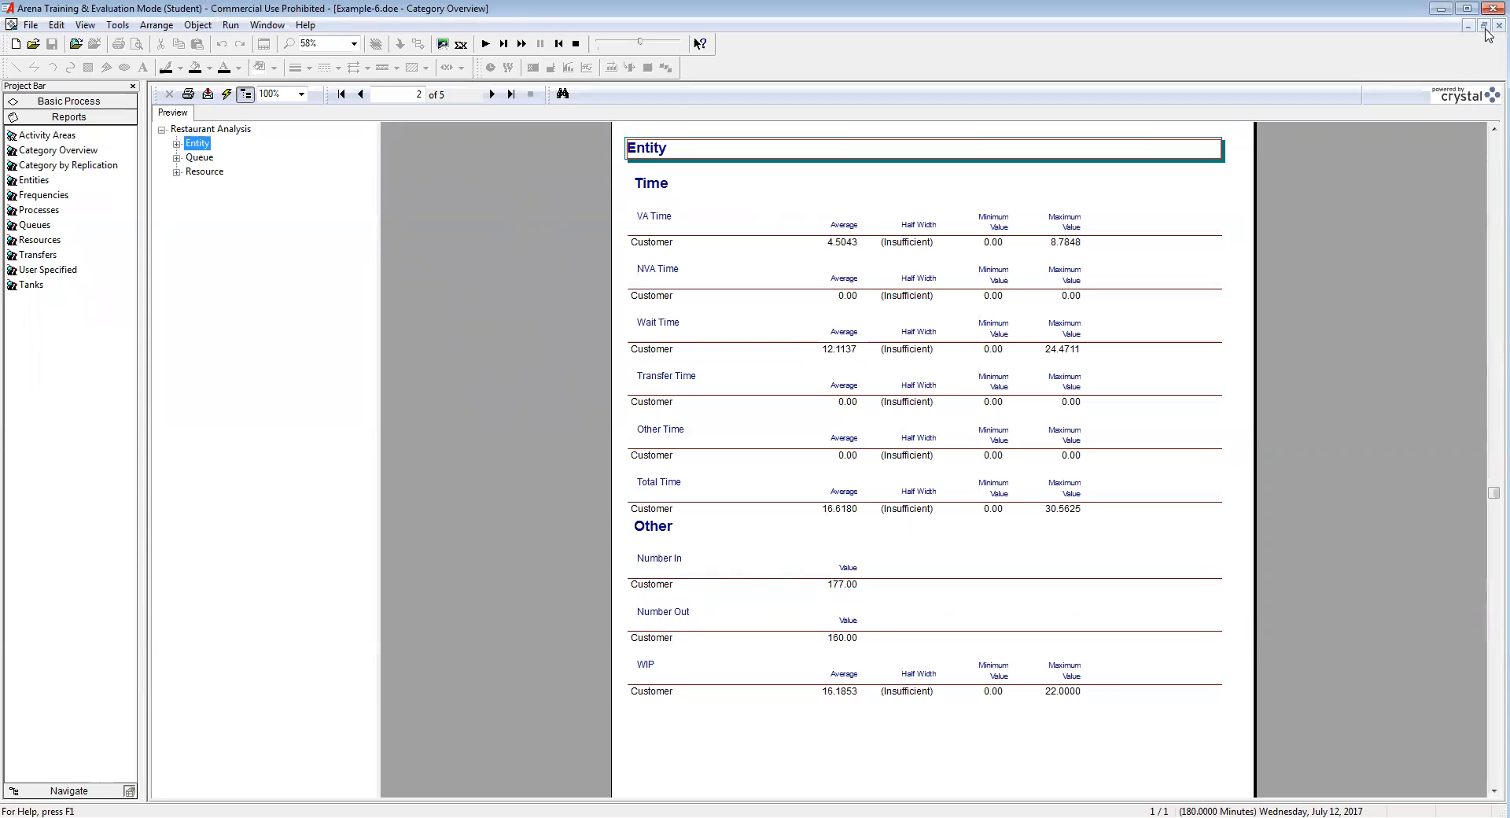
Step: Close the report and show the whole finished flowchart at 100% zoom
left_click(1498, 26)
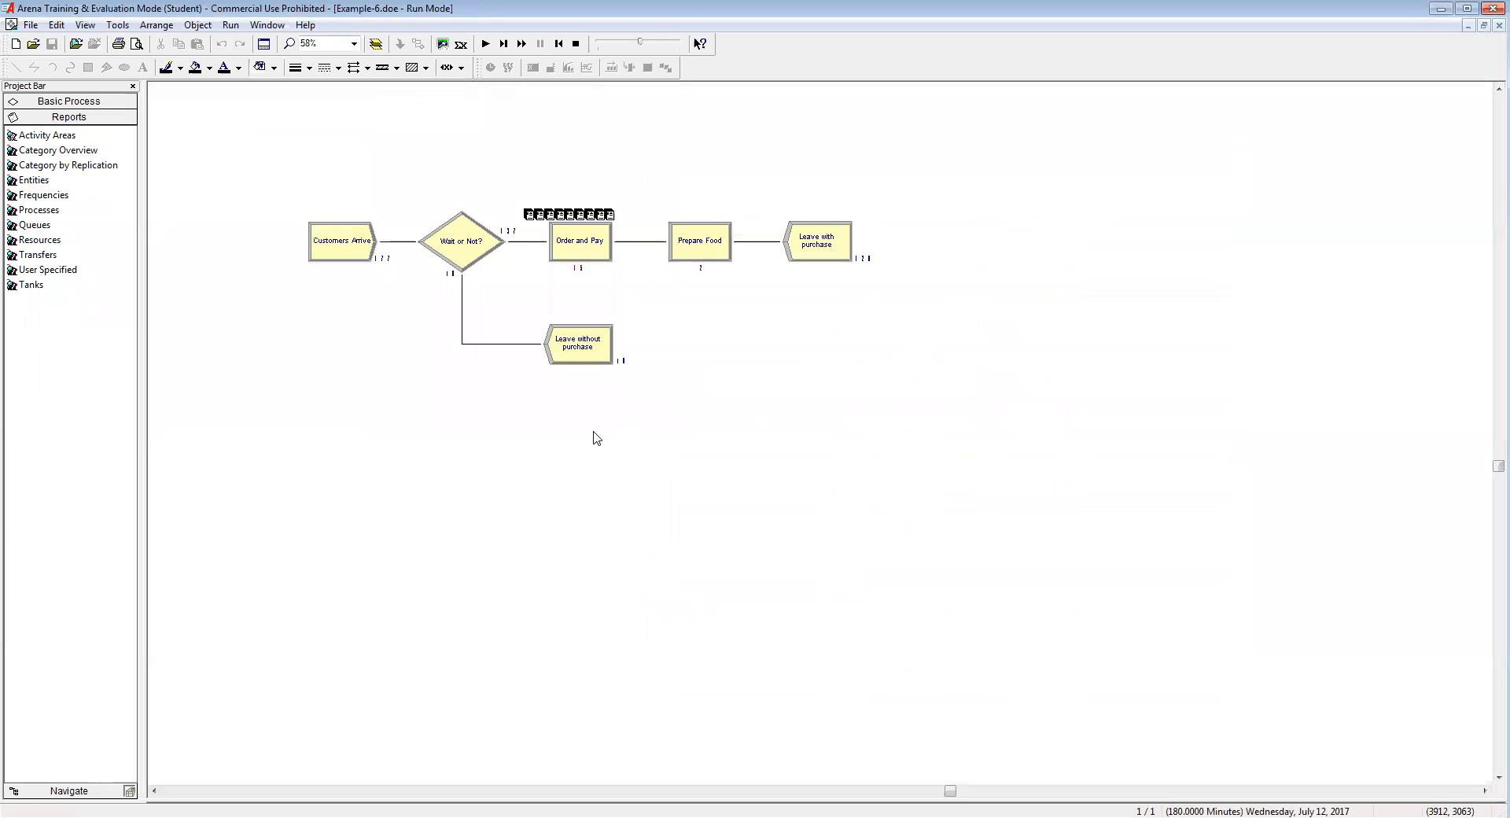
left_click(354, 43)
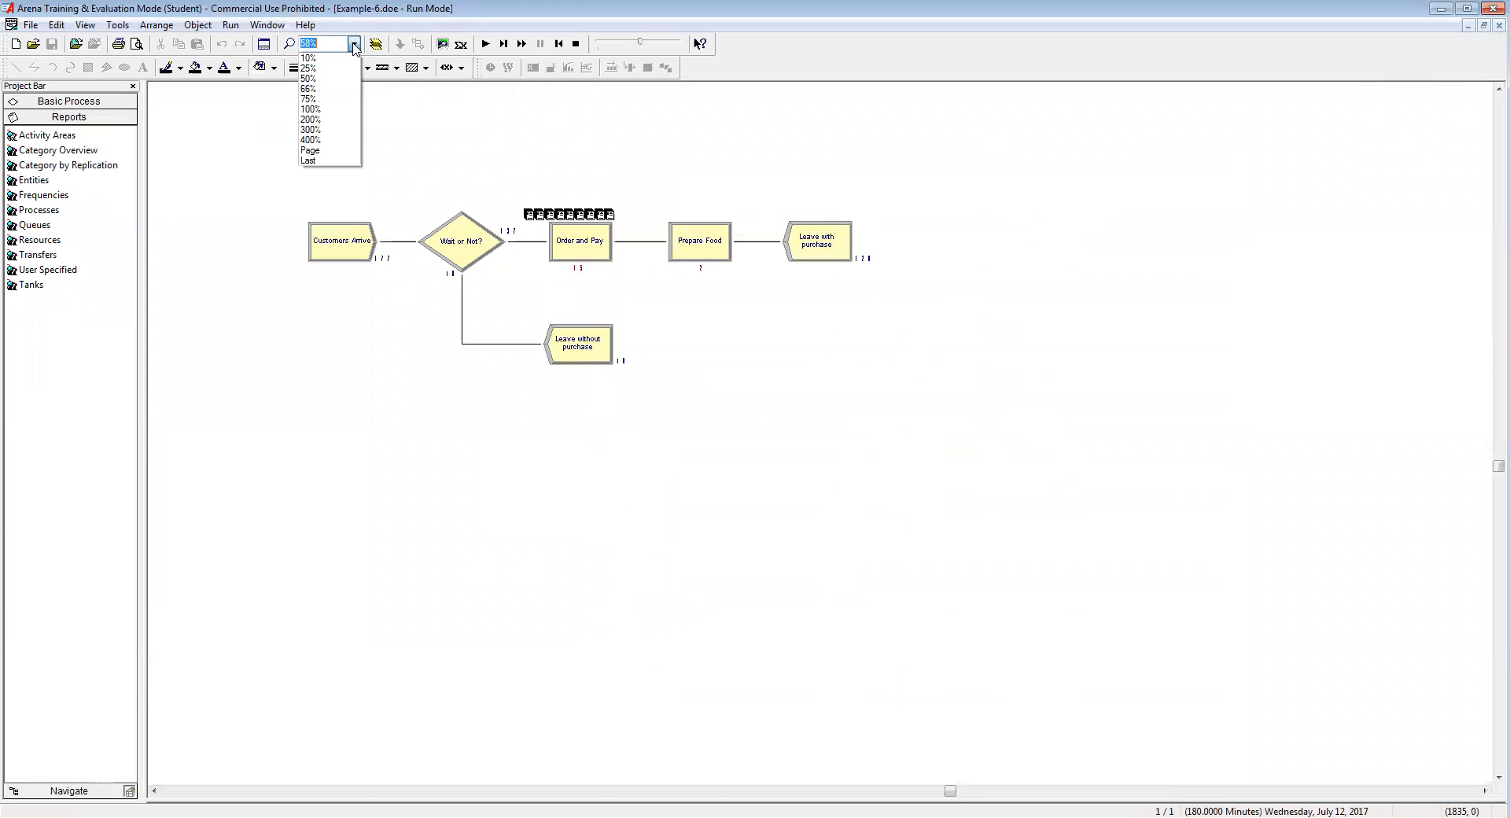
left_click(332, 110)
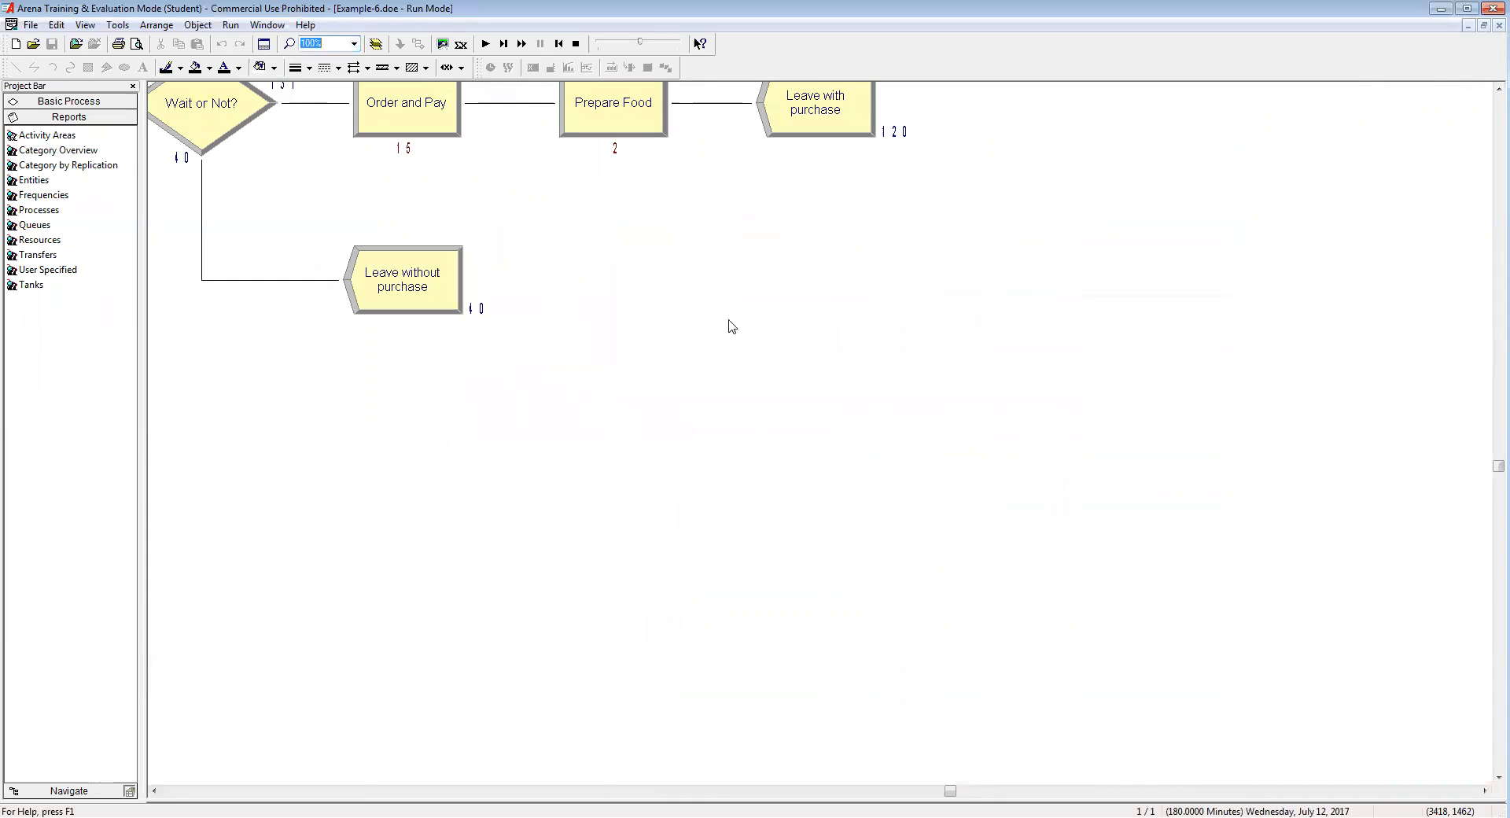
left_click(154, 791)
left_click(154, 791)
left_click(1498, 88)
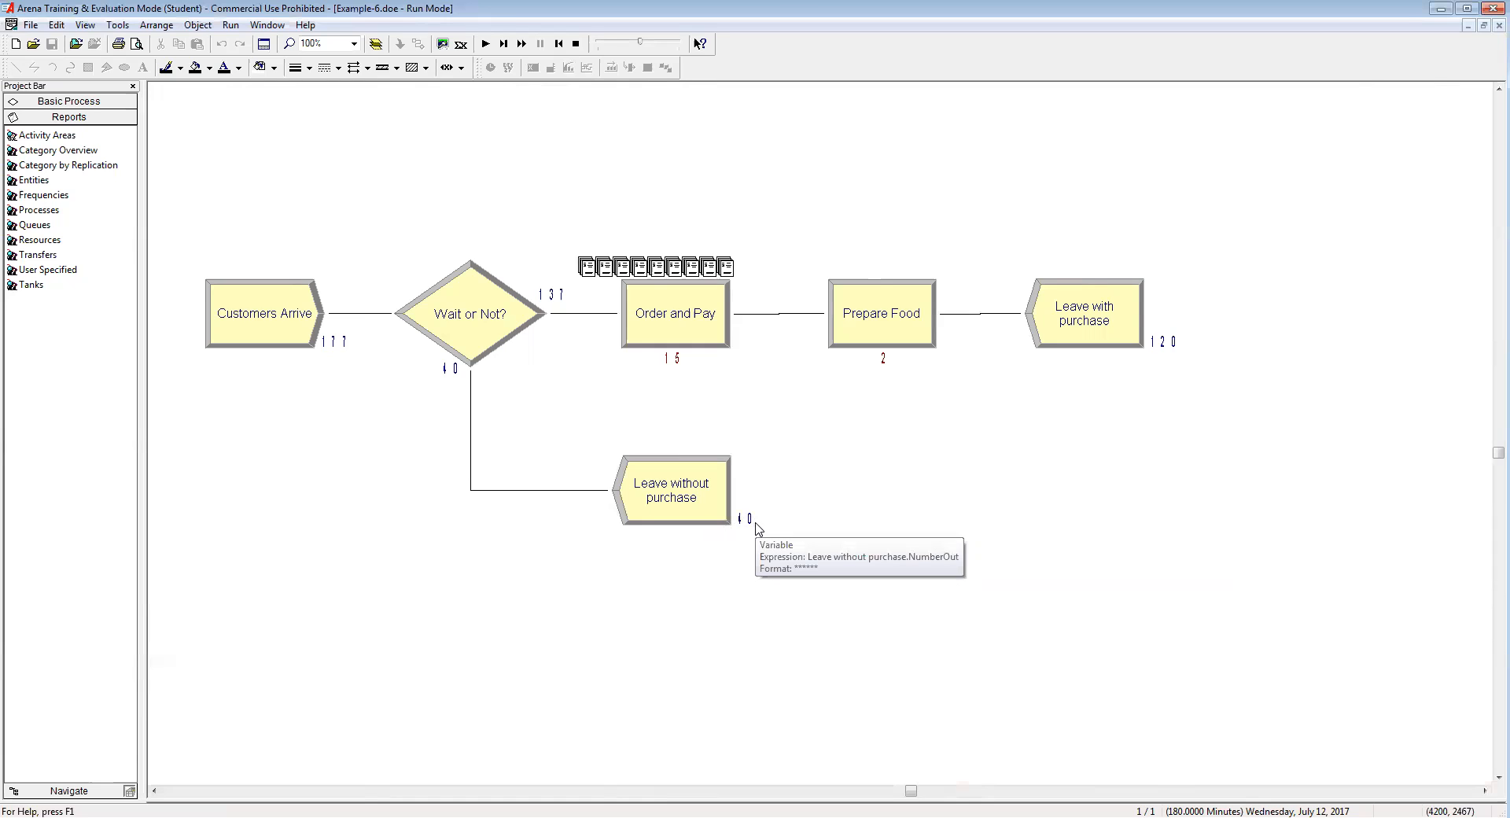
Step: End the finished run and zoom the flowchart out to 66%
left_click(577, 44)
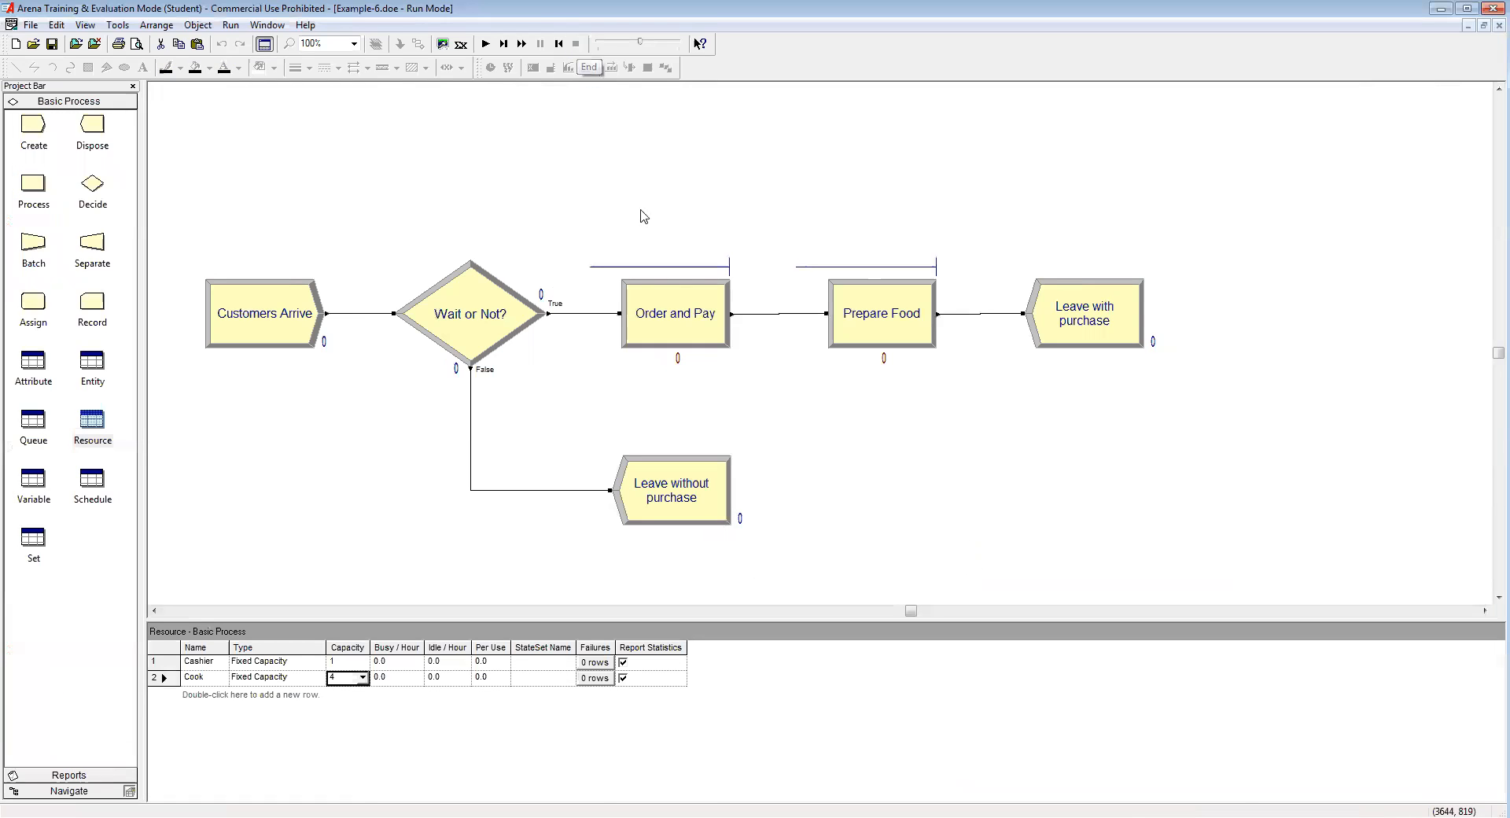
left_click(354, 44)
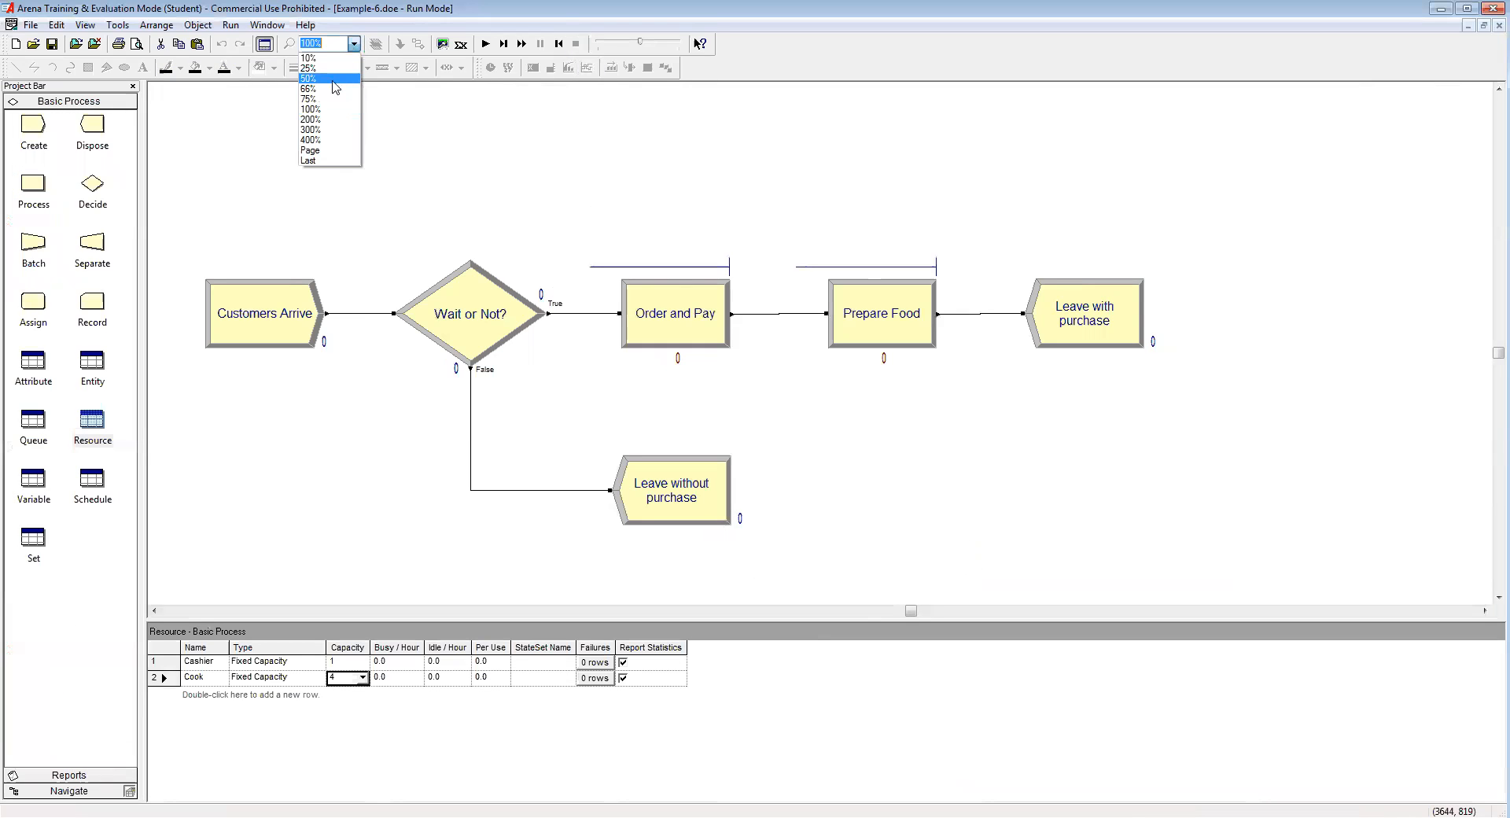
left_click(603, 303)
left_click(492, 218)
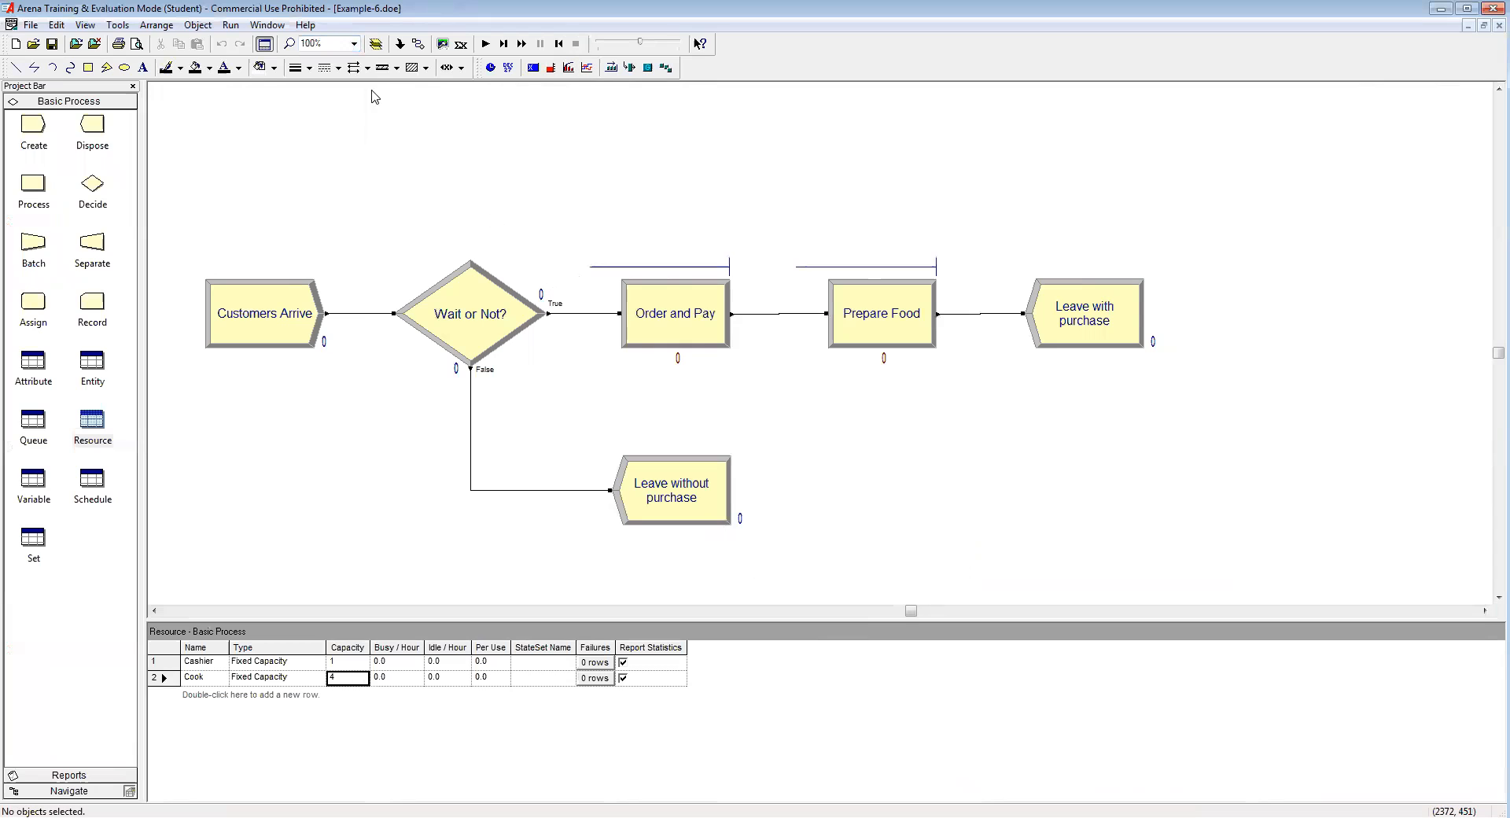
left_click(354, 44)
left_click(319, 92)
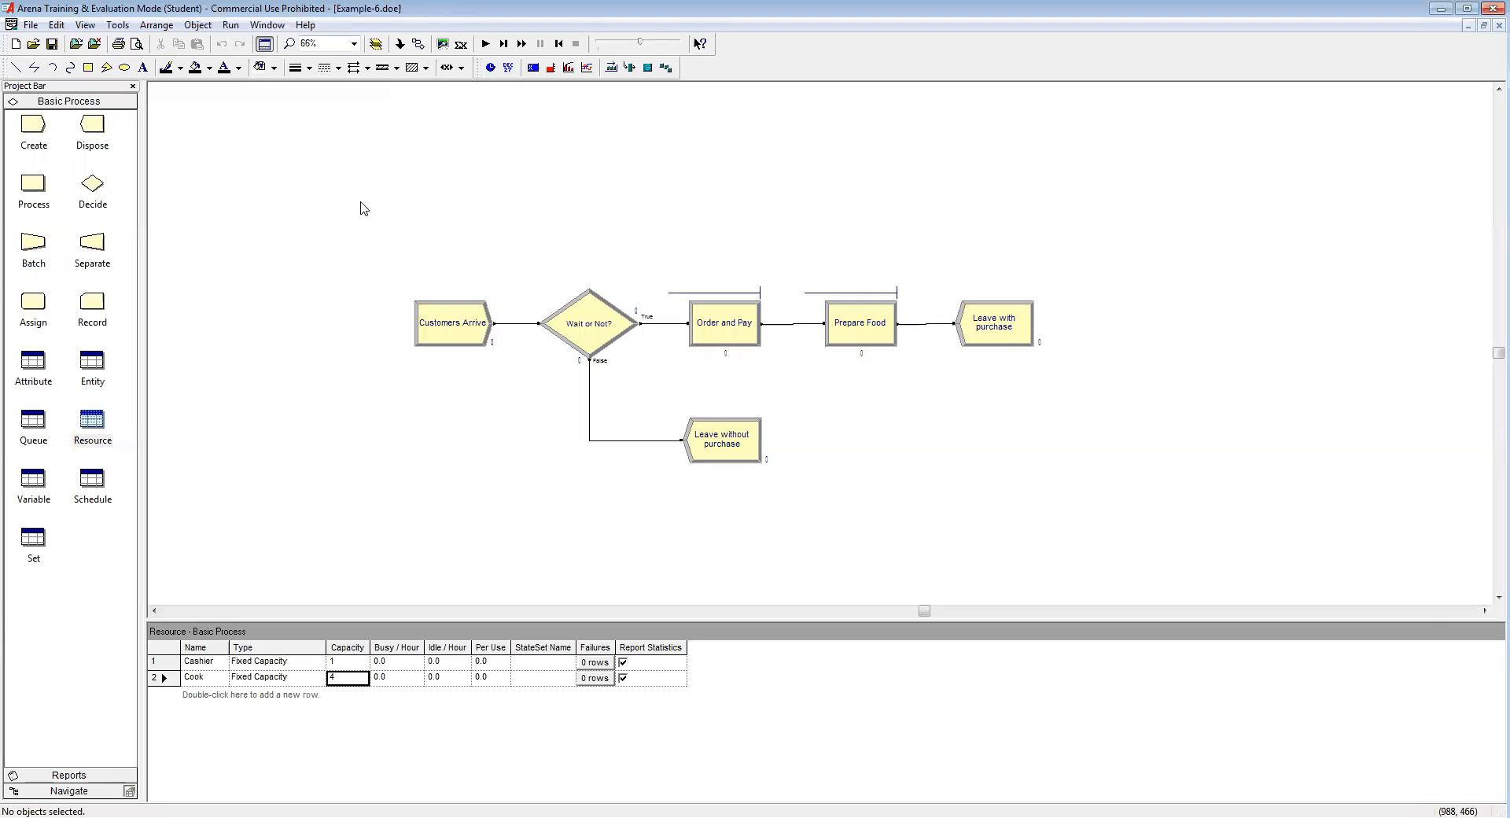
Step: Set the Cashier resource capacity to 2 and rerun the simulation
left_click(93, 420)
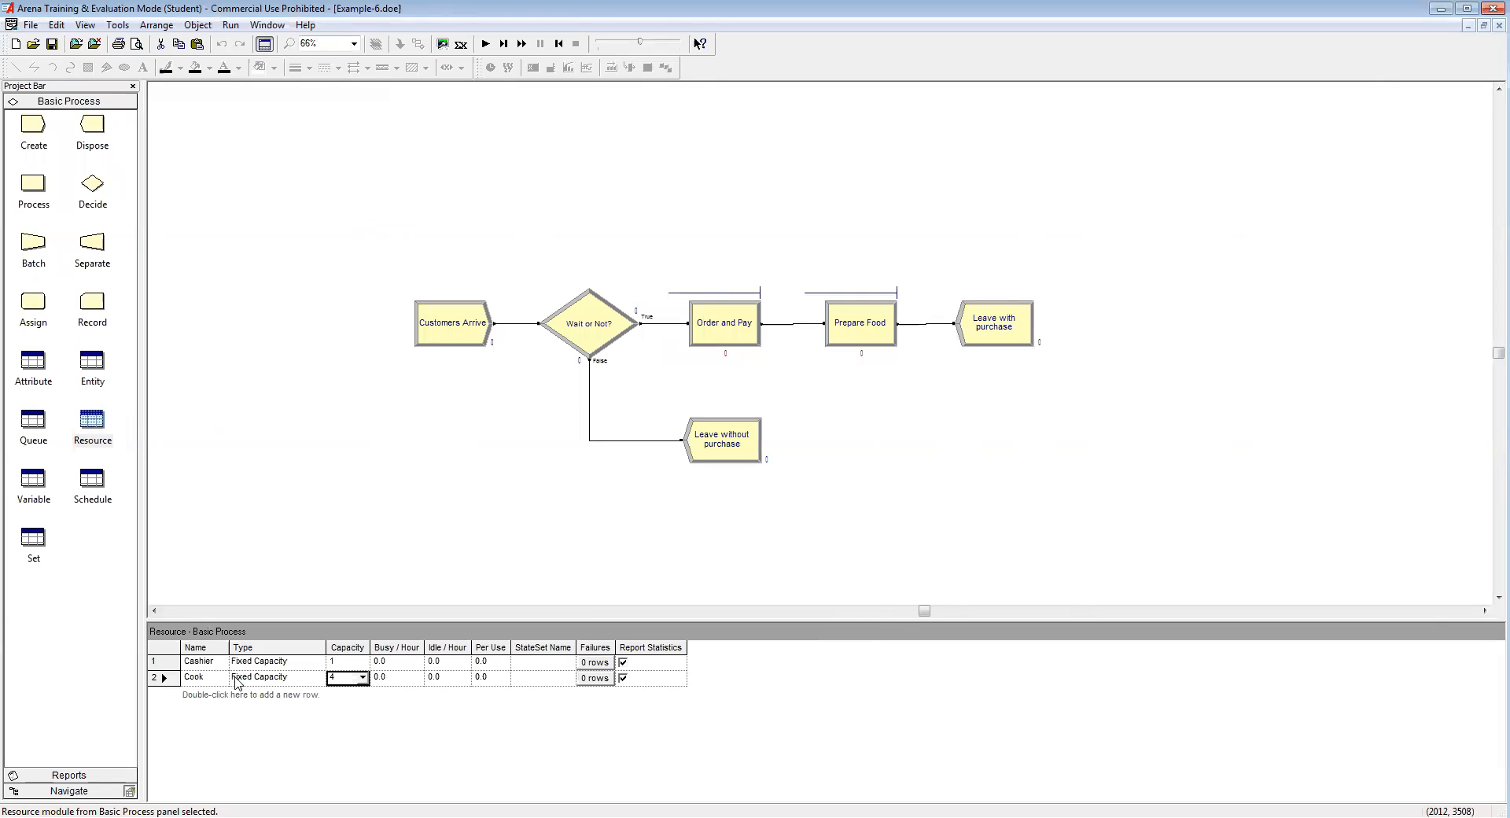
left_click(339, 661)
left_click(385, 549)
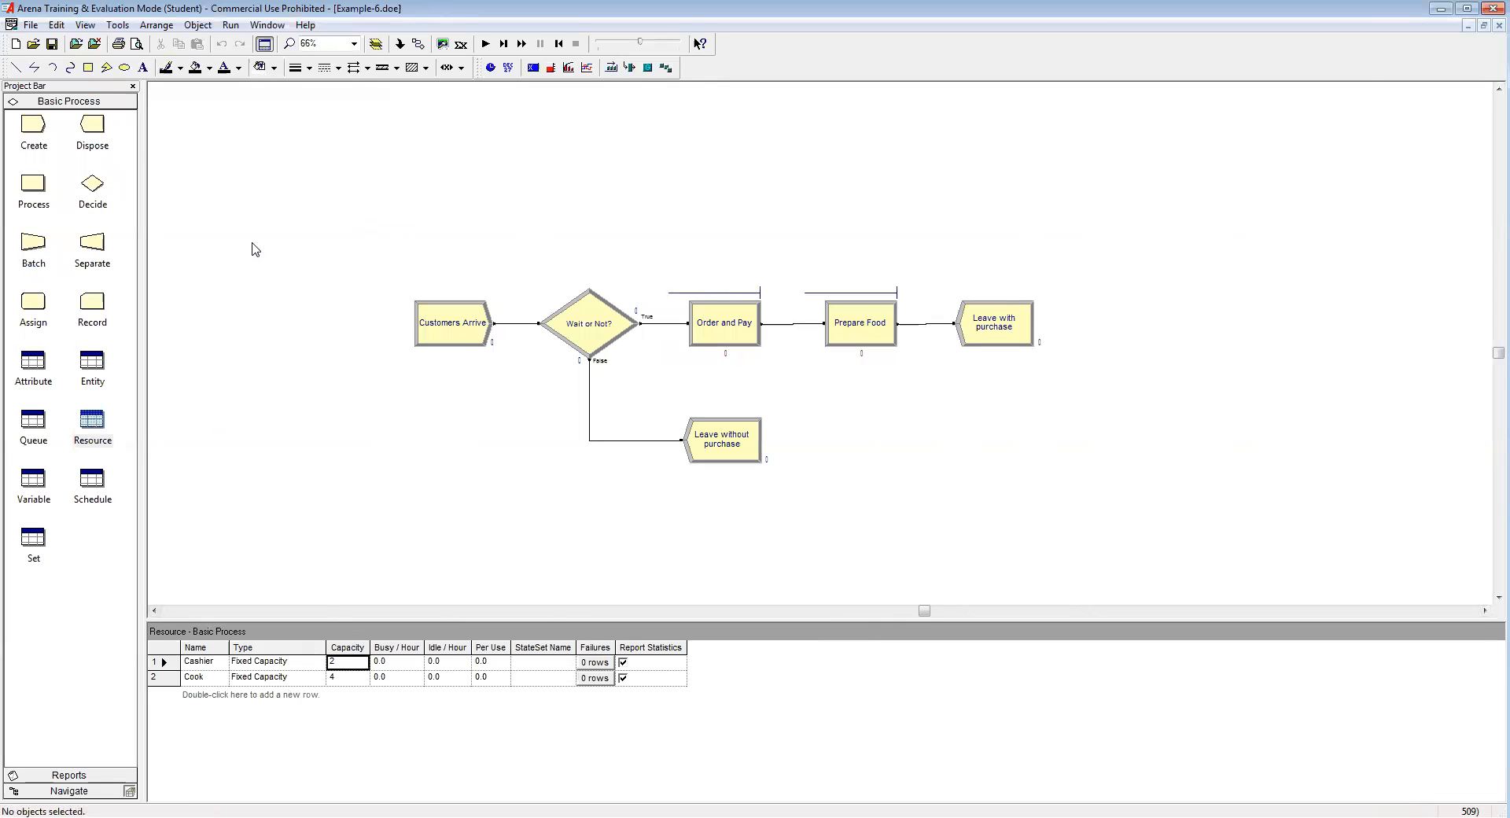
left_click(485, 43)
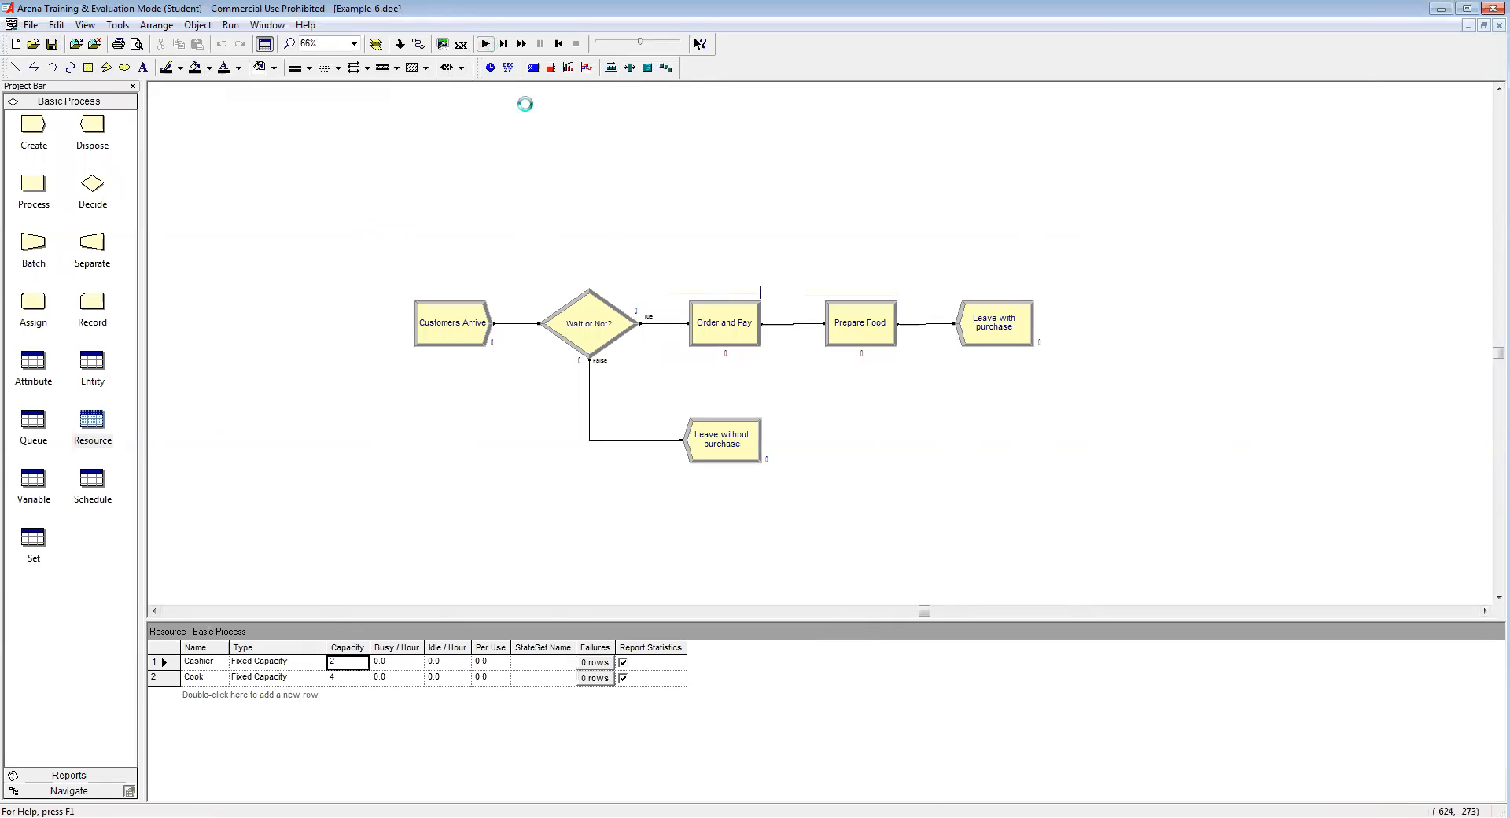
Step: Review the two-cashier run's Entity results, a 4.5959-minute average wait, and close the report
left_click(755, 451)
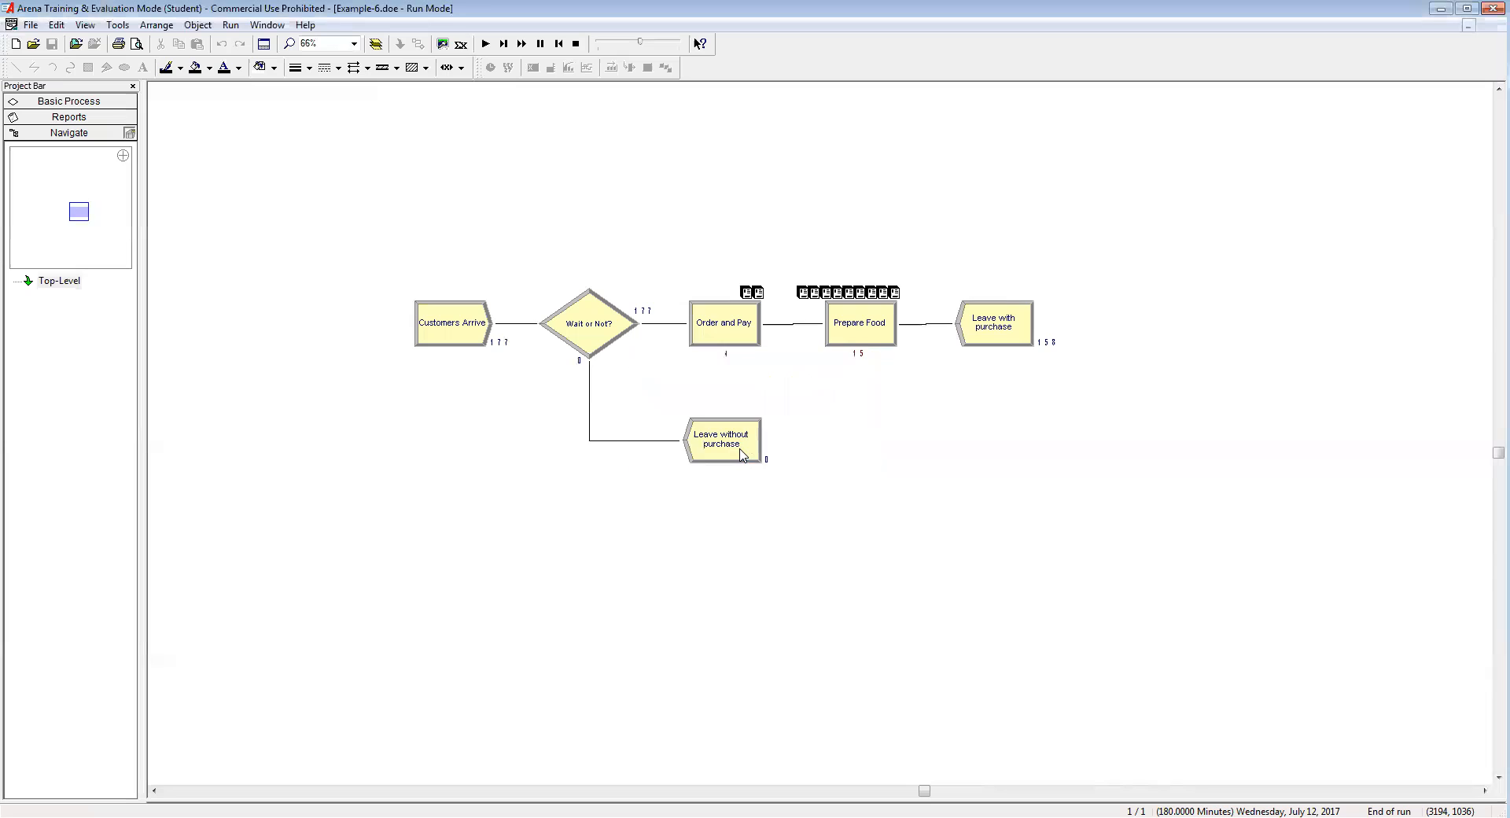
left_click(197, 143)
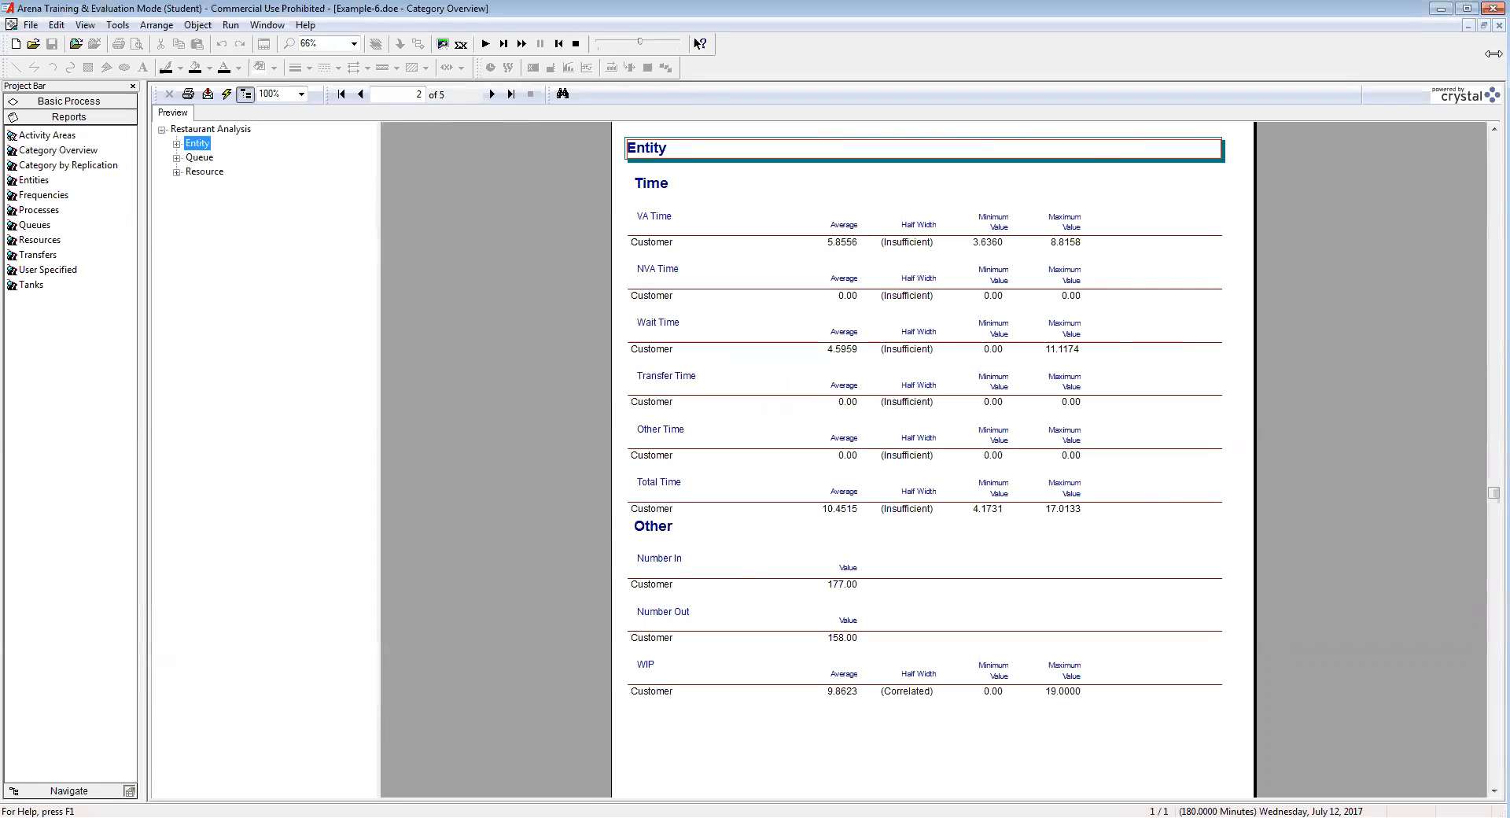
left_click(1497, 25)
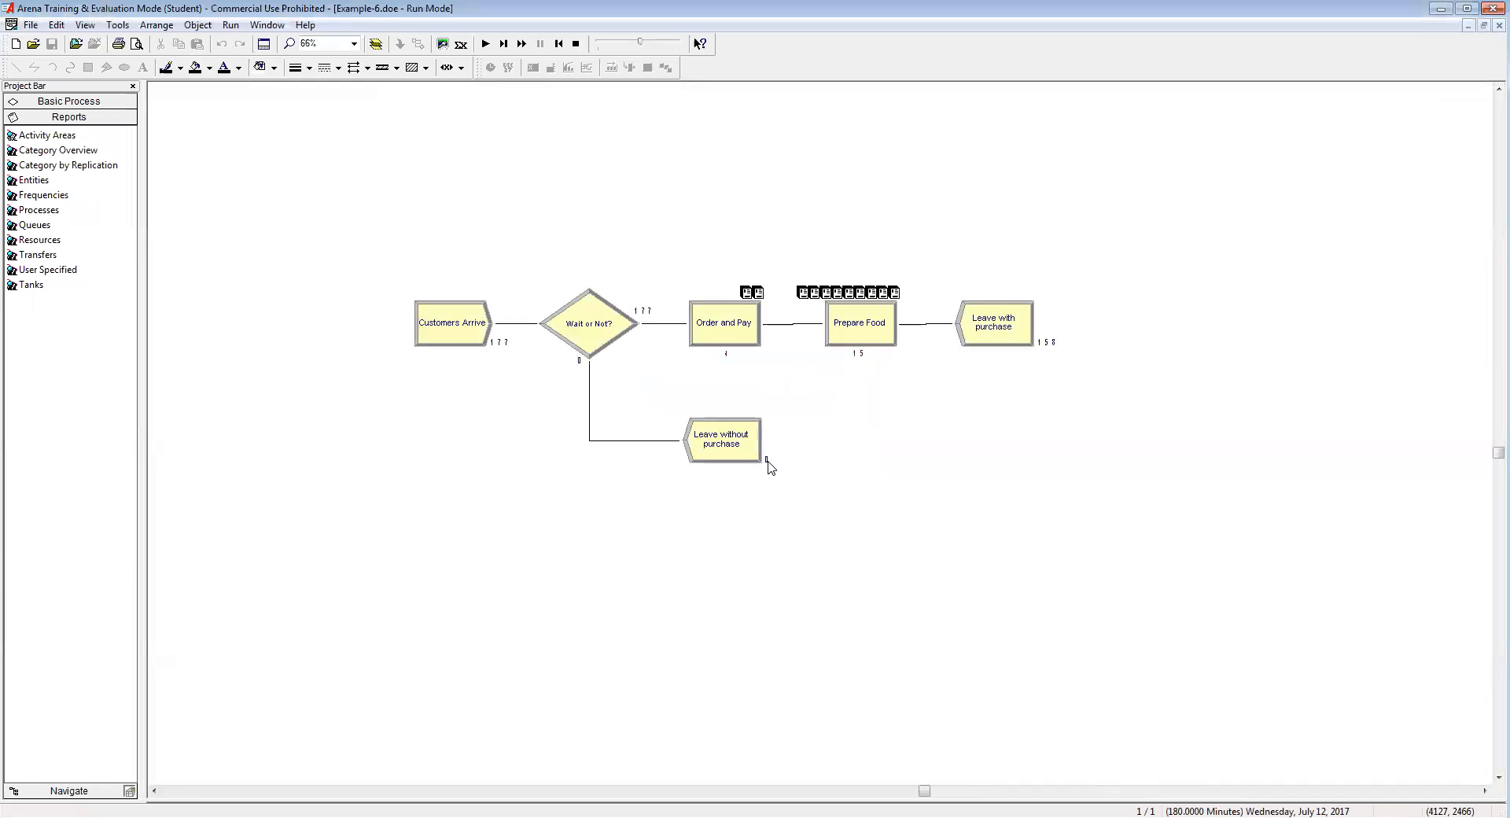
mouse_move(767, 468)
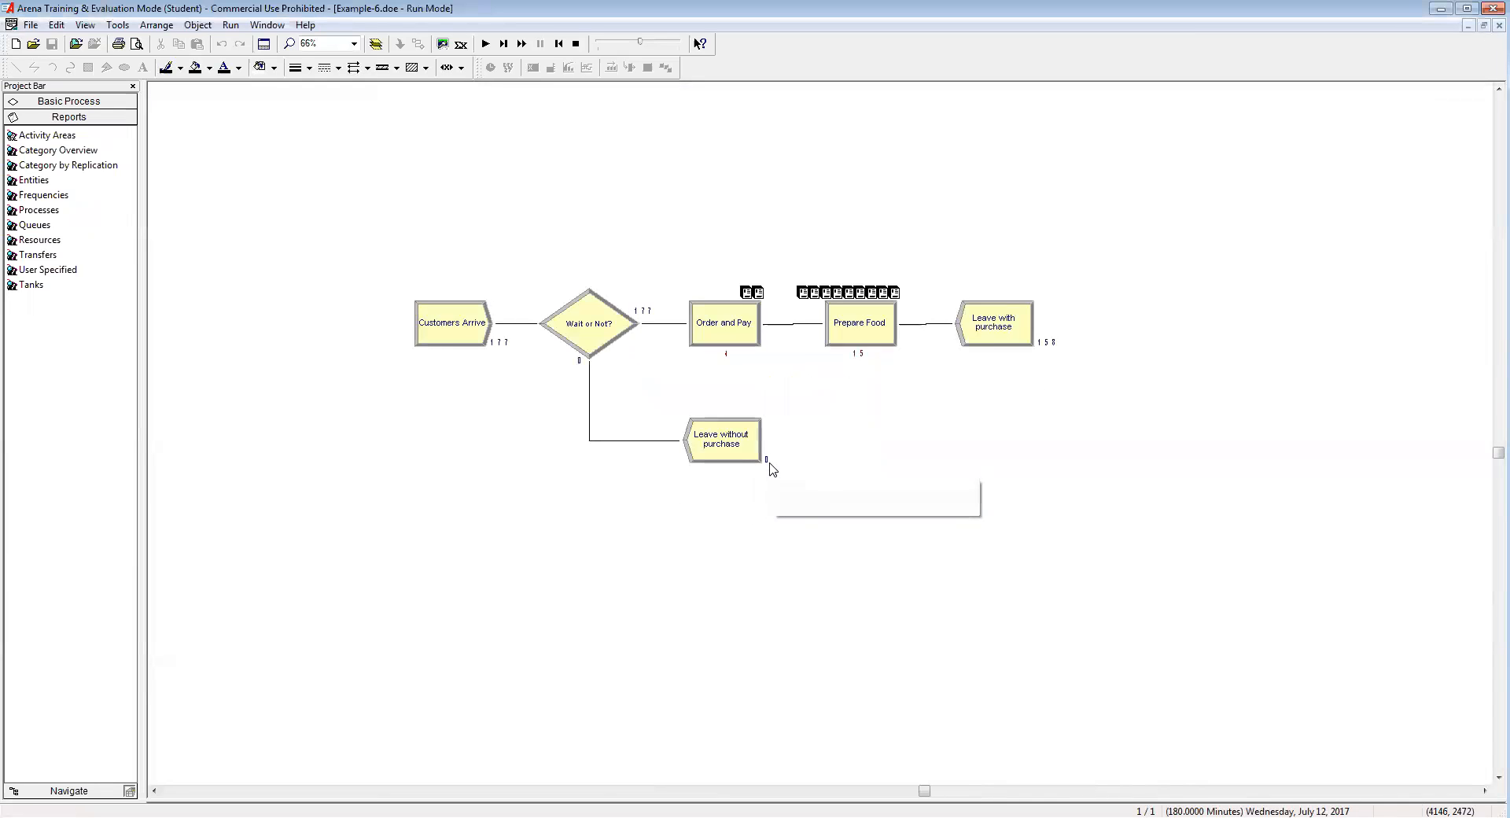